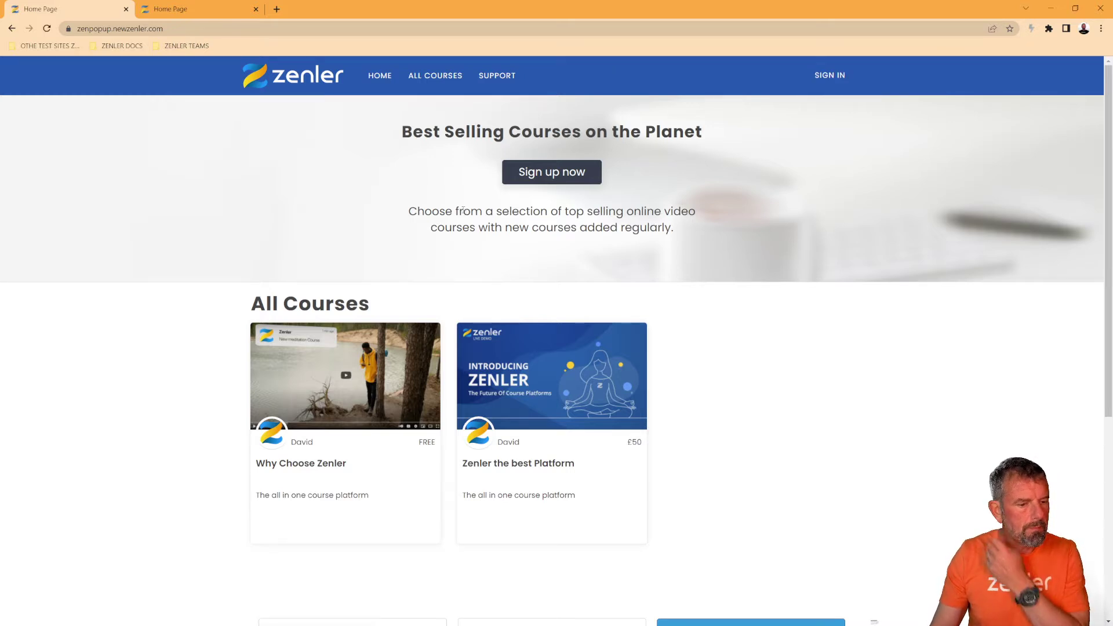
# - Sign in to the site with the prefilled credentials and the robot check, and open the site's Branding settings
pyautogui.click(825, 77)
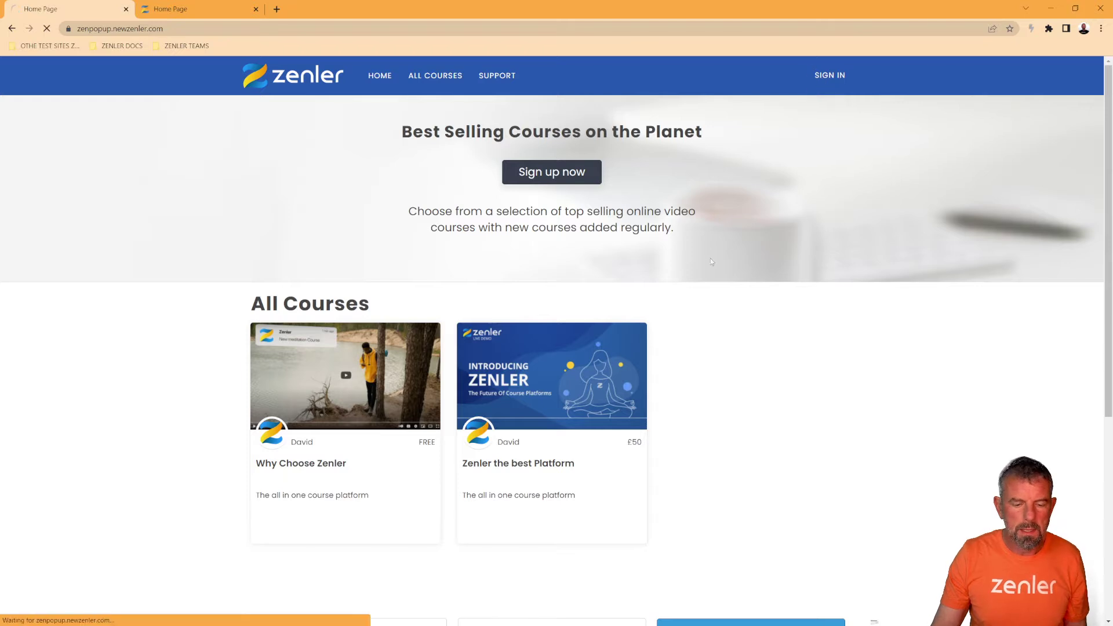
pyautogui.click(488, 265)
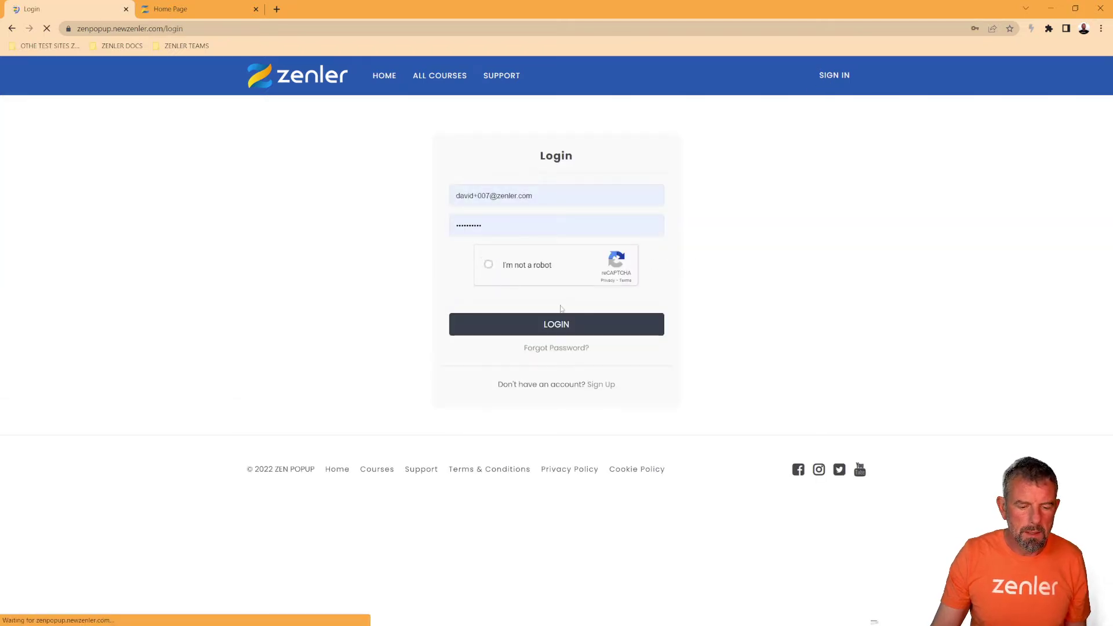
pyautogui.click(562, 327)
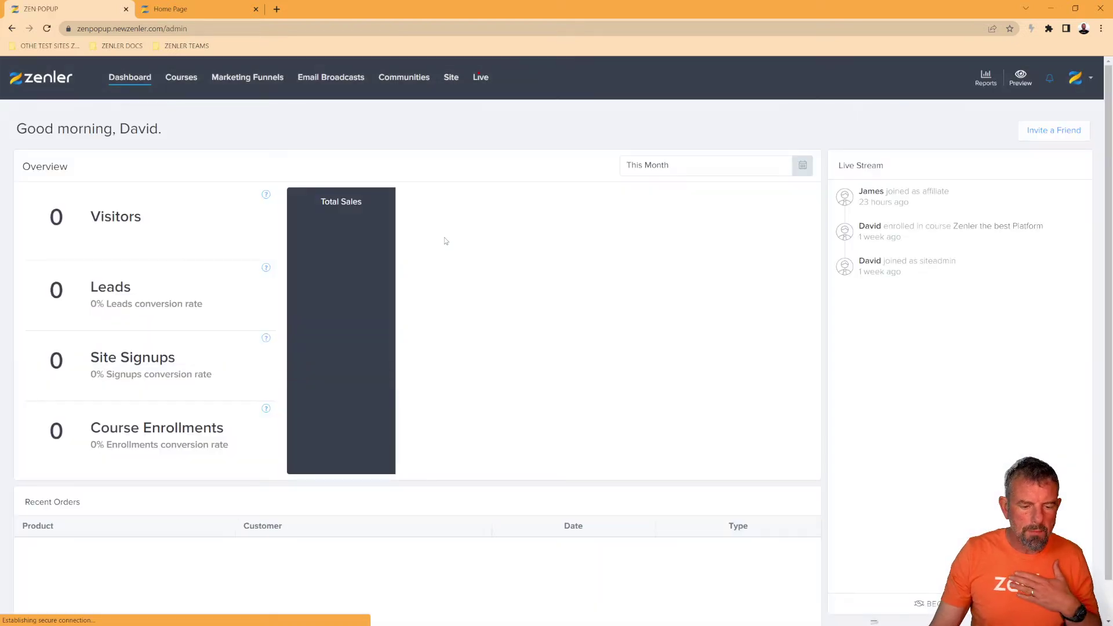
pyautogui.click(451, 77)
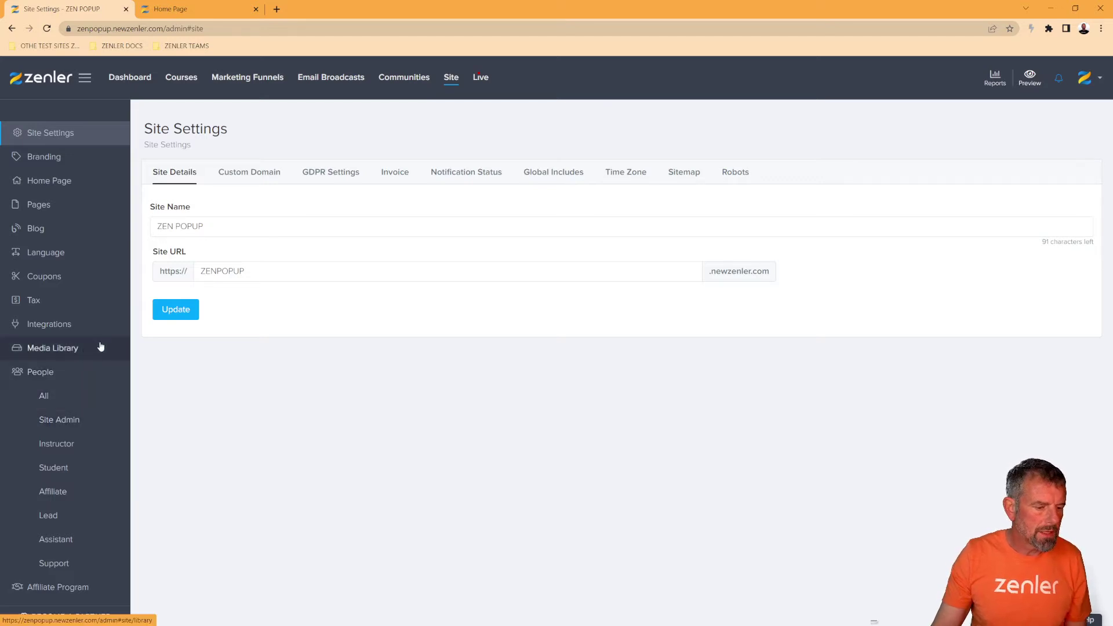
pyautogui.click(47, 156)
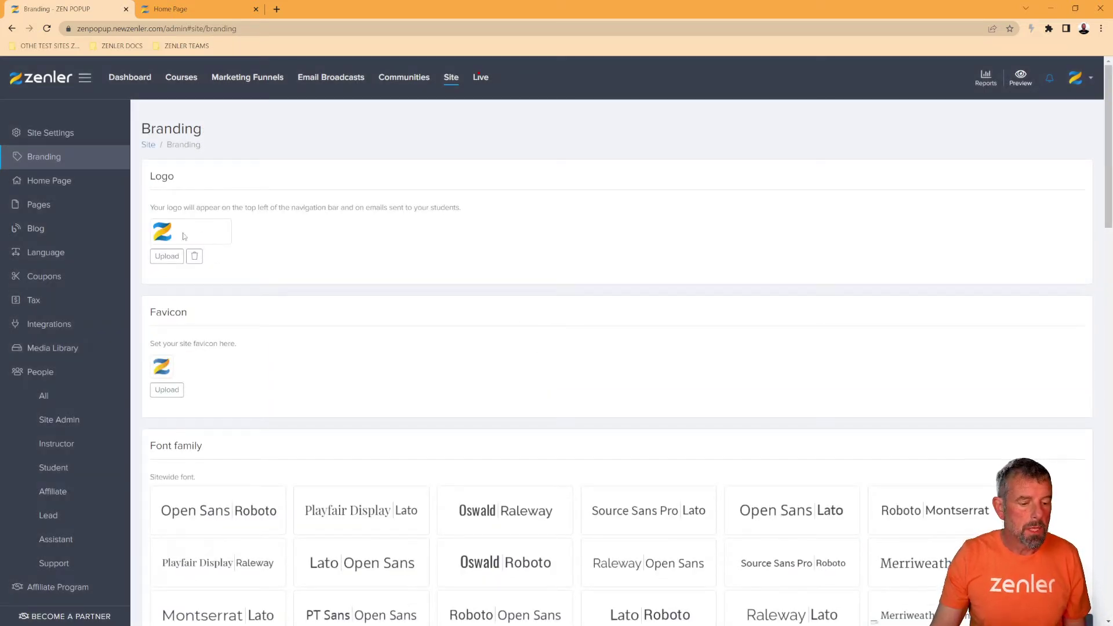
# - Compare the logo and favicon in the Branding settings with how they appear on the public home page
pyautogui.click(209, 5)
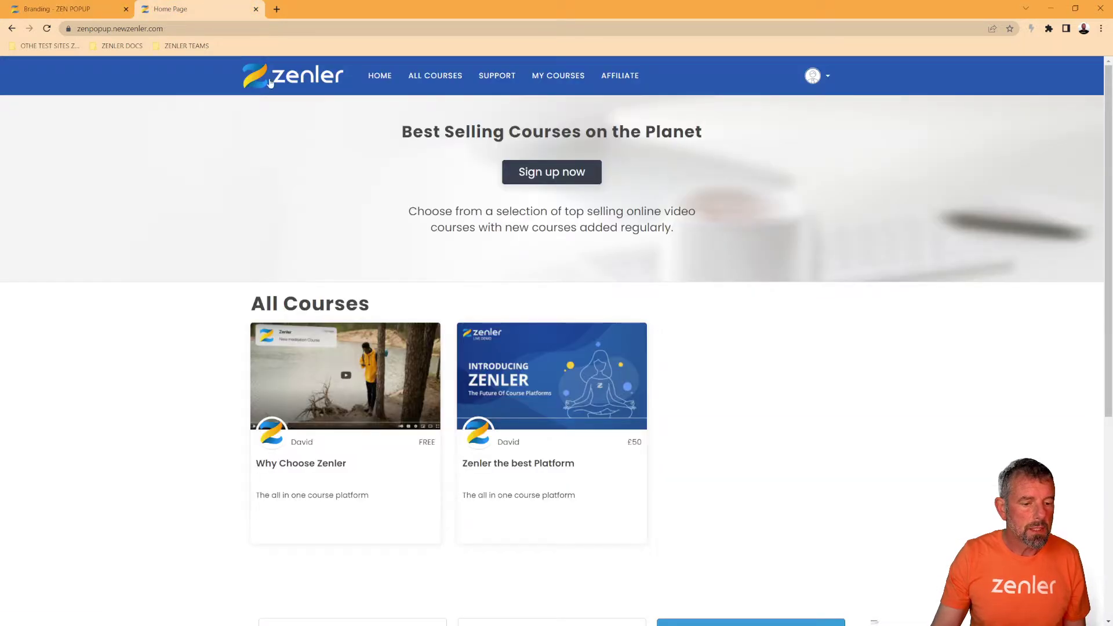
pyautogui.click(86, 13)
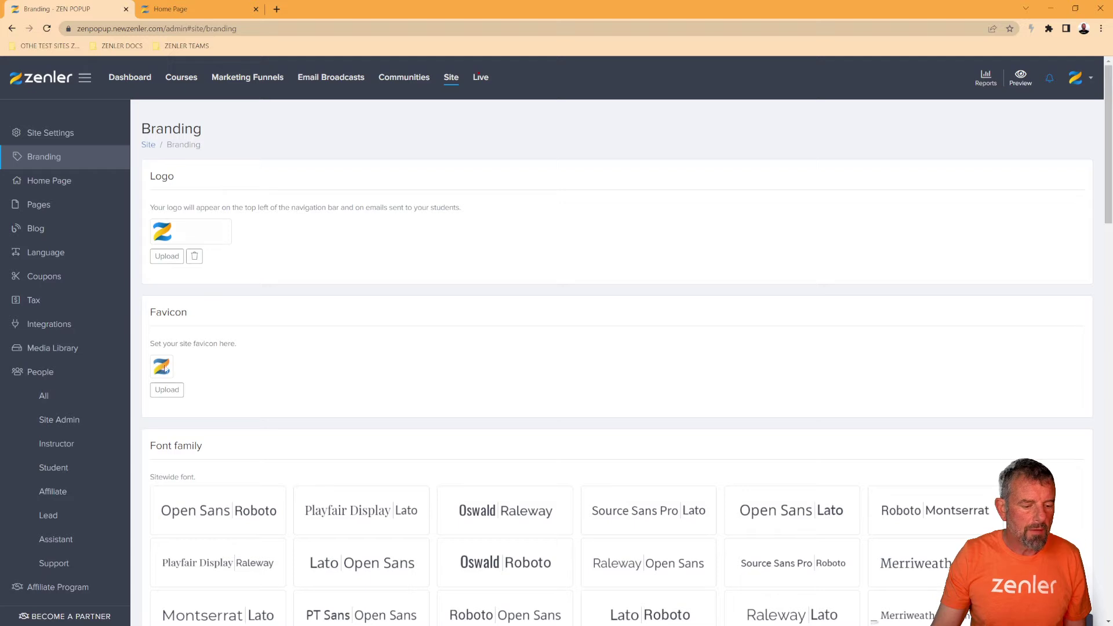
pyautogui.click(204, 9)
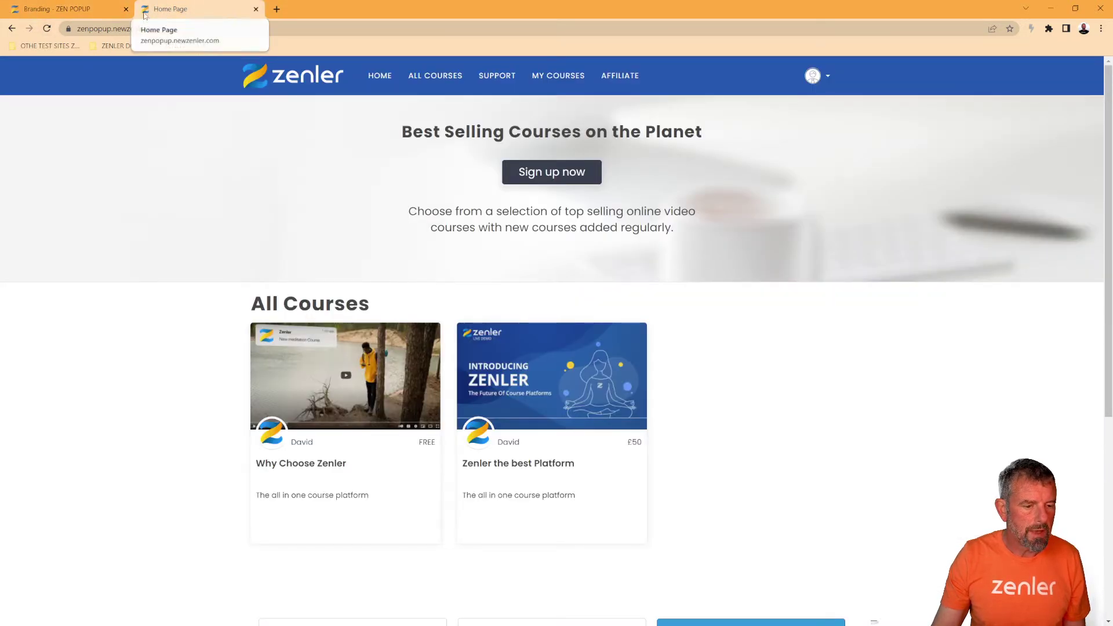
pyautogui.click(58, 9)
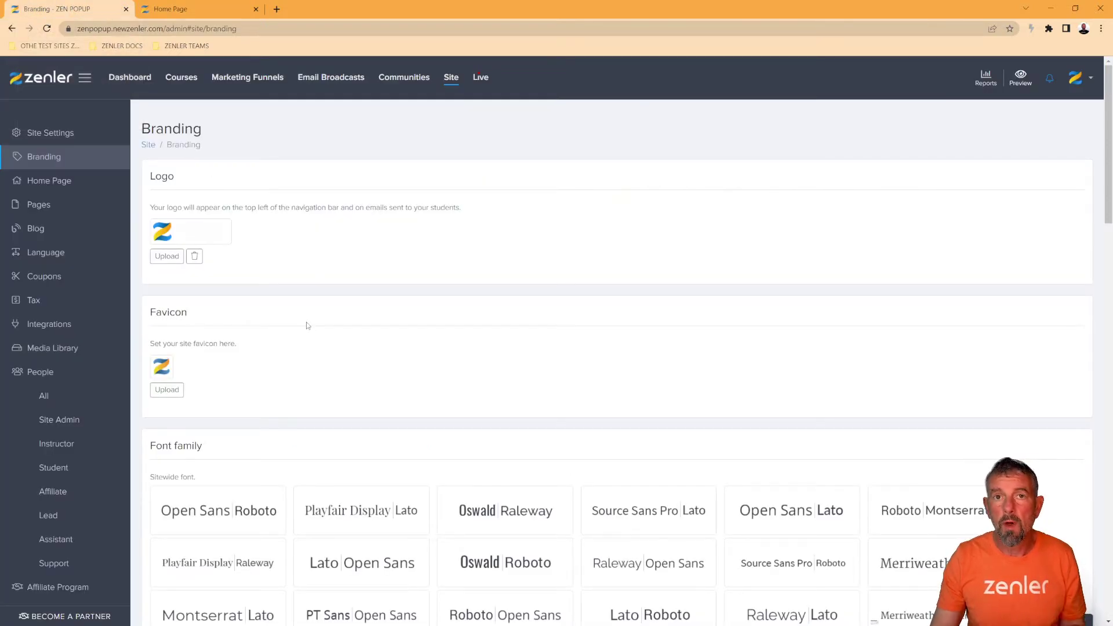
# - Review the sitewide and course player font settings, and check the fonts used on the public home page
pyautogui.scroll(-4, 478, 316)
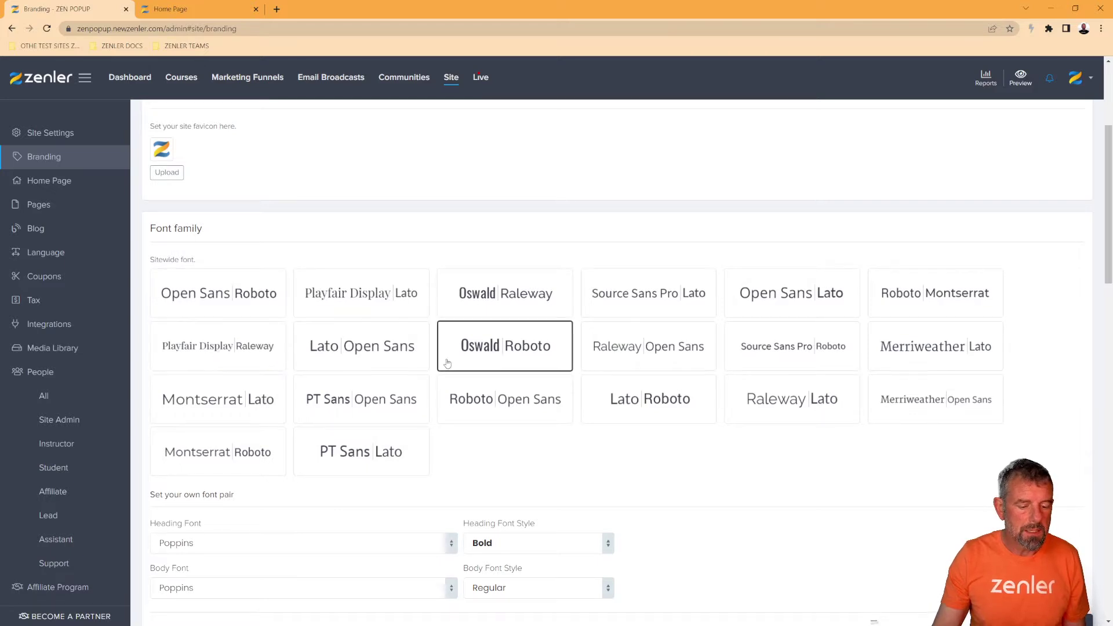
pyautogui.scroll(-3, 450, 365)
pyautogui.scroll(-4, 249, 388)
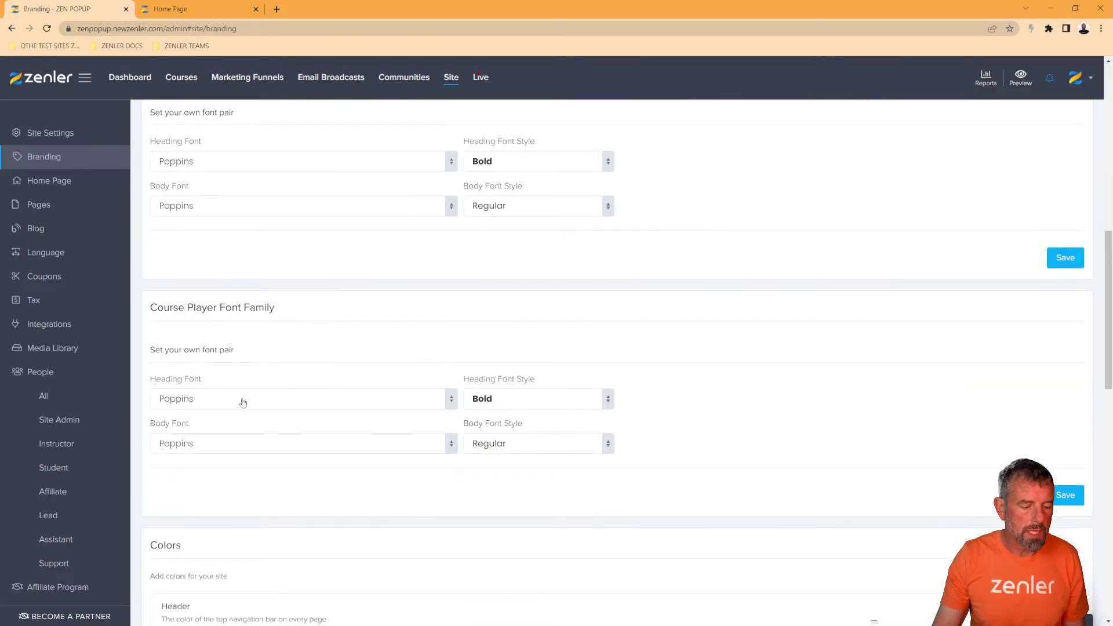
pyautogui.scroll(6, 281, 413)
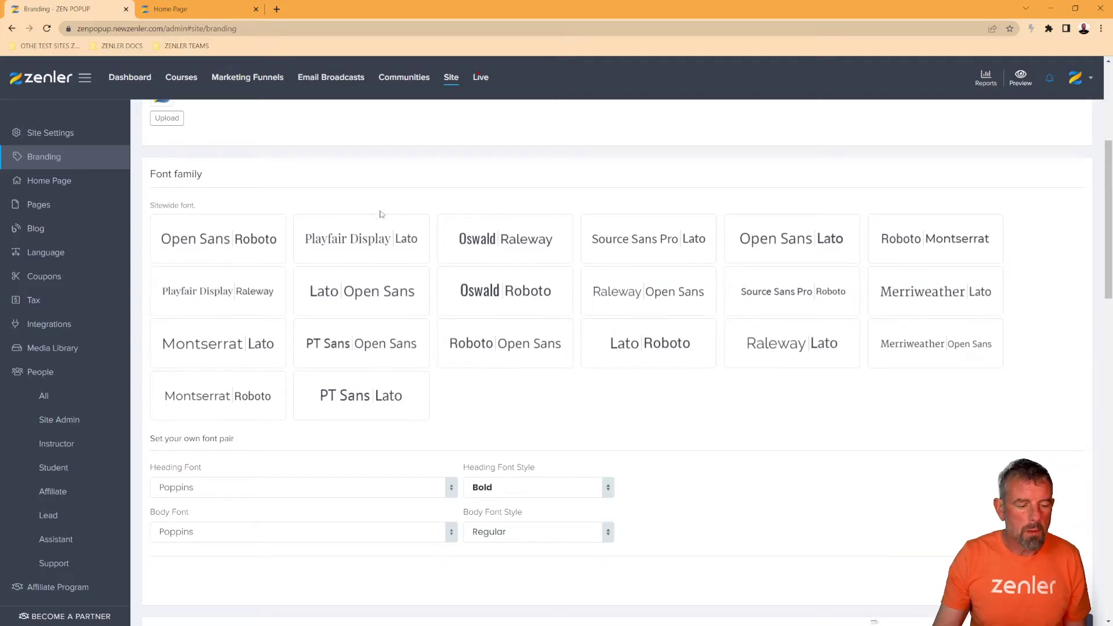
pyautogui.click(205, 11)
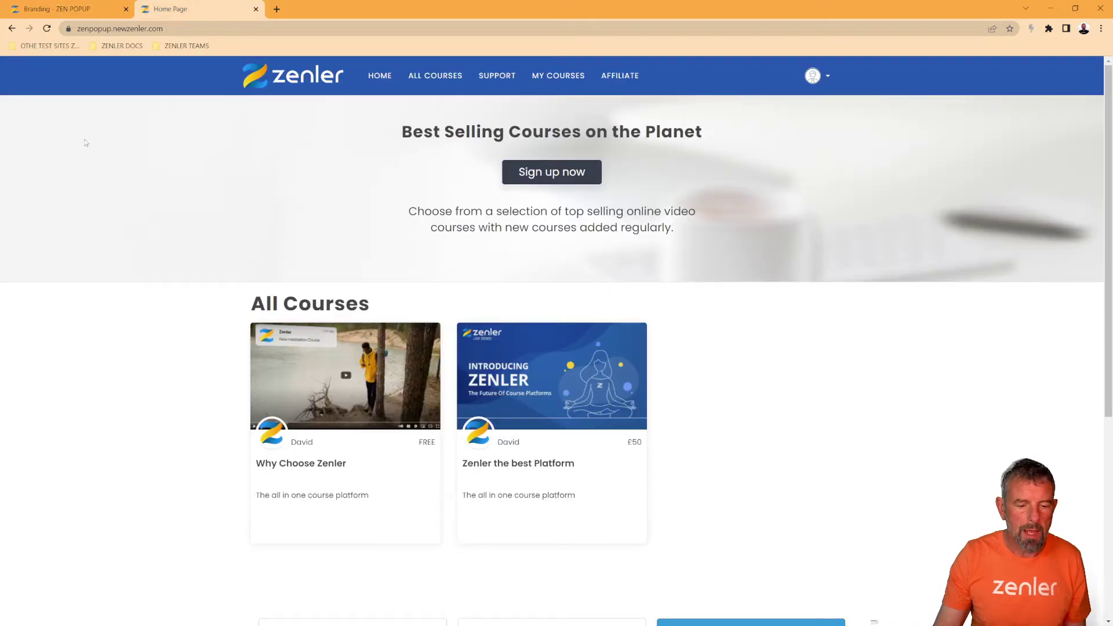
pyautogui.click(54, 9)
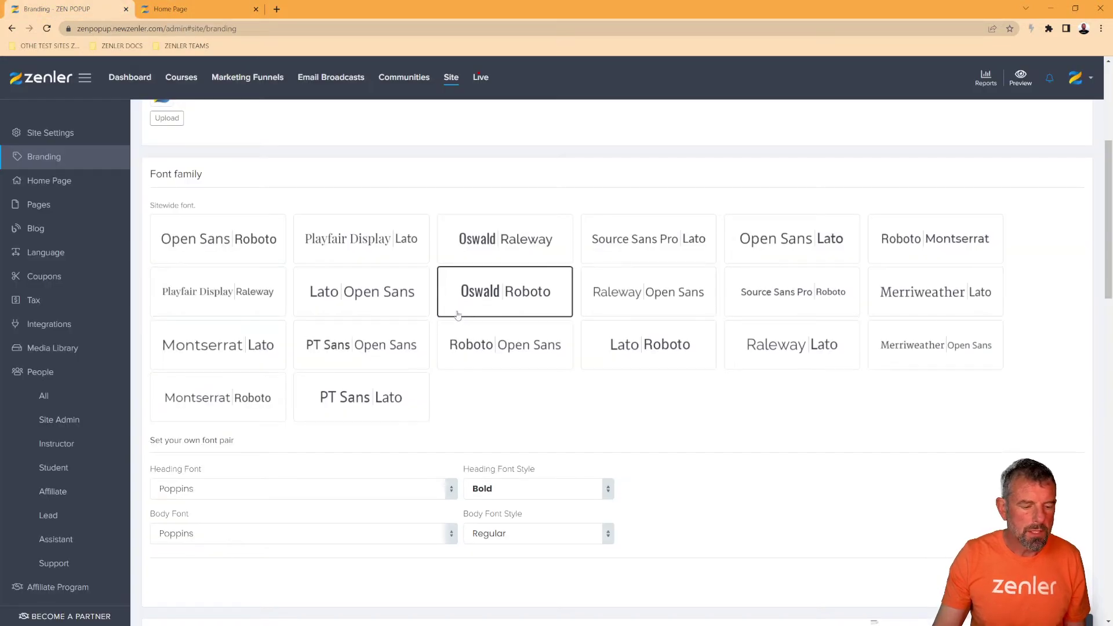
# - Set the sitewide font pair to Playfair Display and Raleway, and save it
pyautogui.click(225, 294)
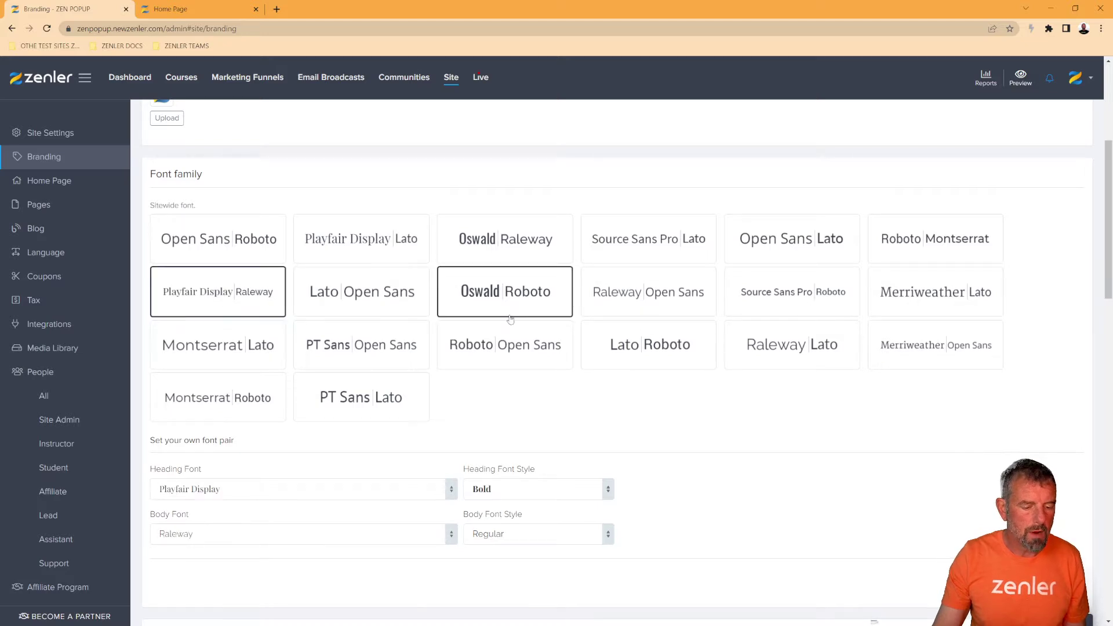
pyautogui.scroll(-3, 766, 452)
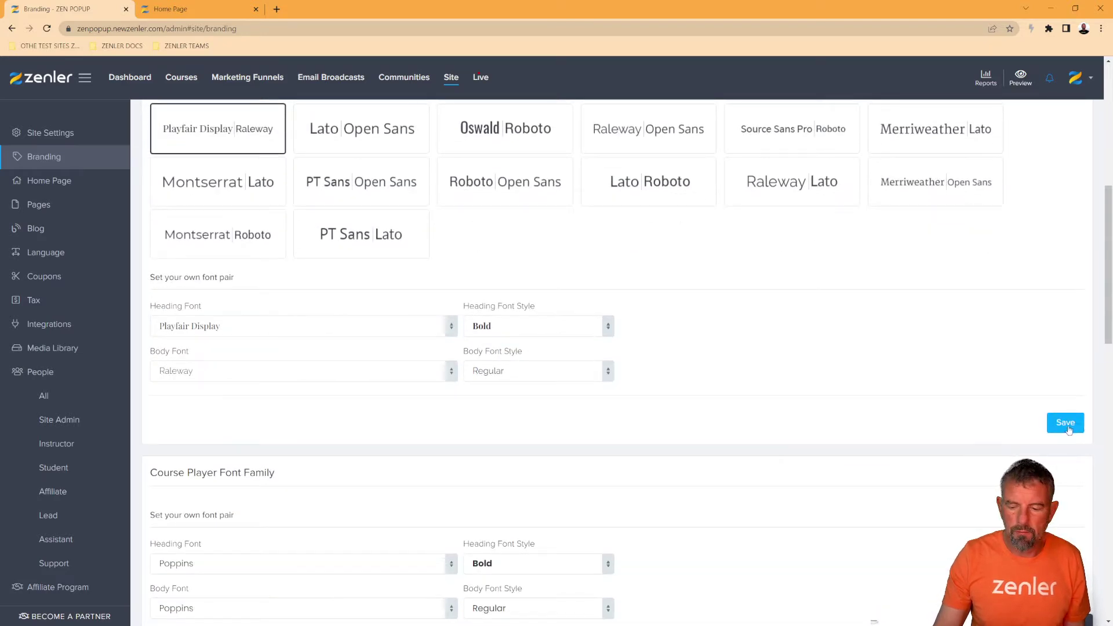
pyautogui.click(1069, 426)
# - Reload the public home page and check the heading and body fonts
pyautogui.click(198, 10)
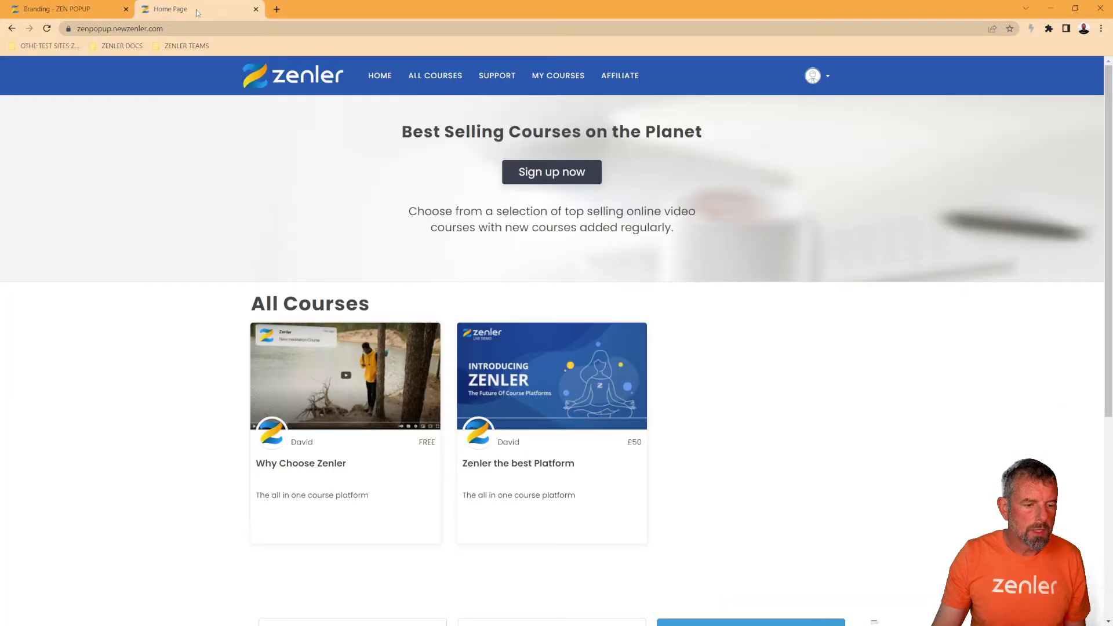
pyautogui.click(47, 28)
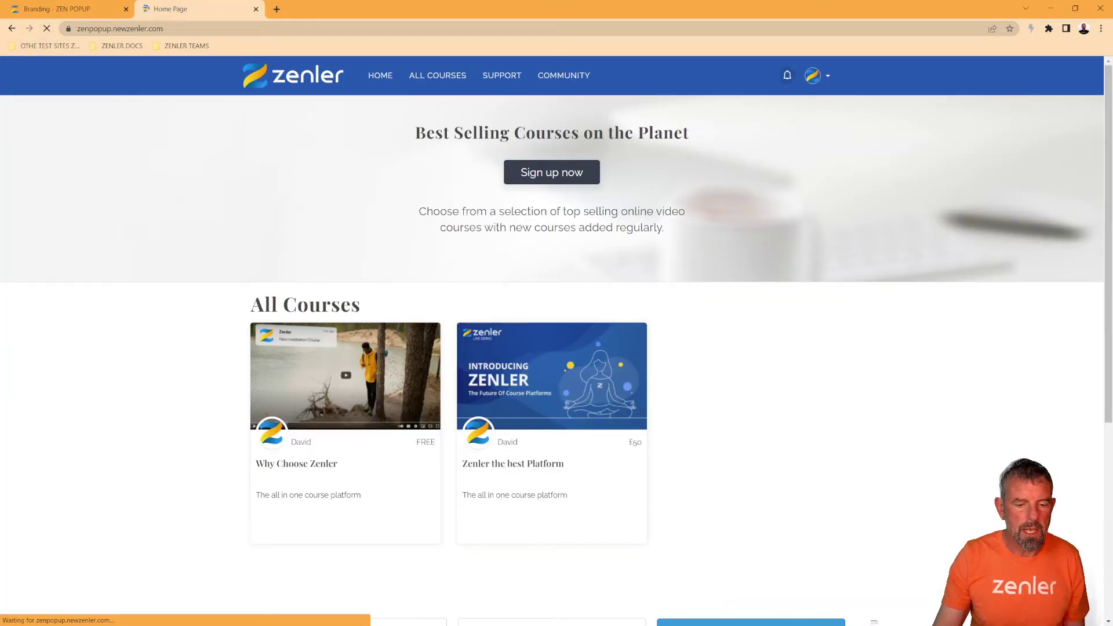
pyautogui.moveTo(435, 134); pyautogui.dragTo(729, 137)
pyautogui.click(822, 359)
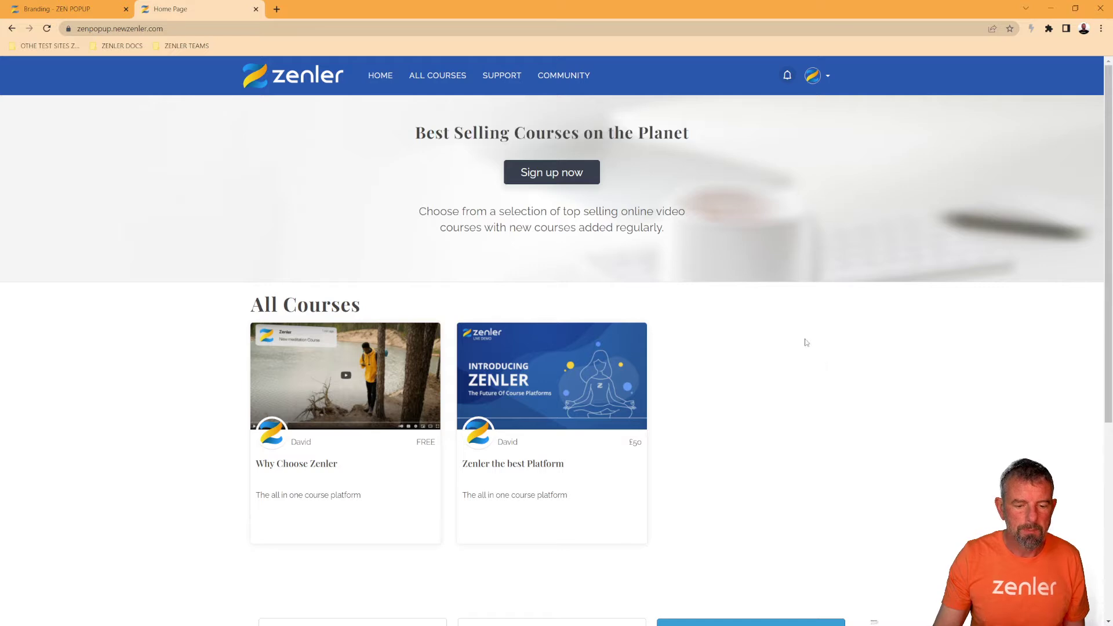
# - Set the sitewide font pair in the Branding settings to Lato and Roboto, and save it
pyautogui.click(115, 10)
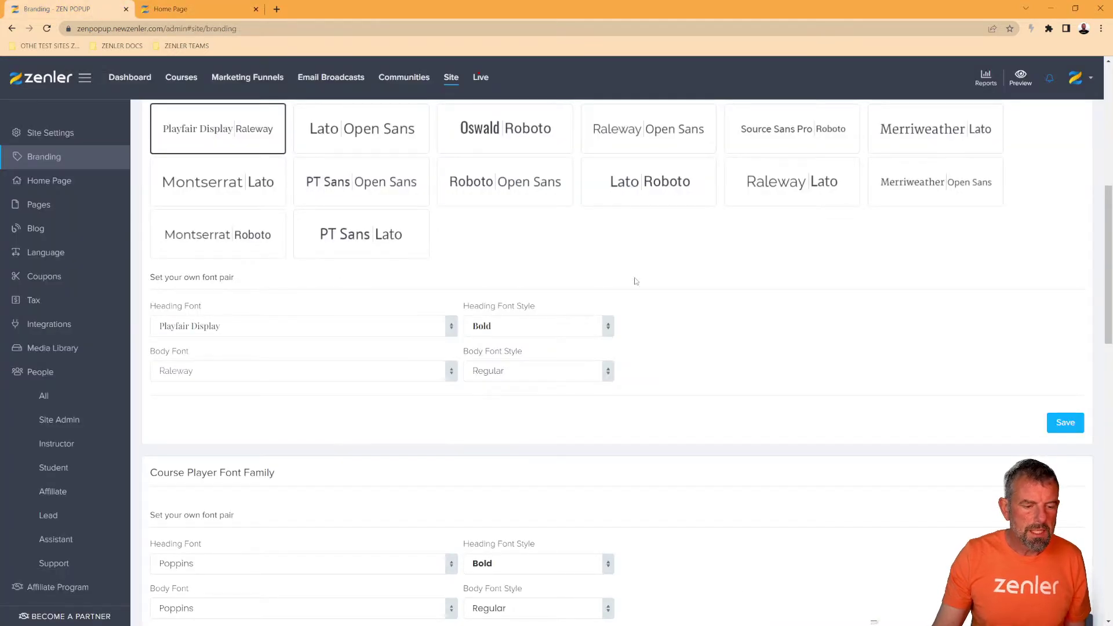
pyautogui.scroll(2, 658, 277)
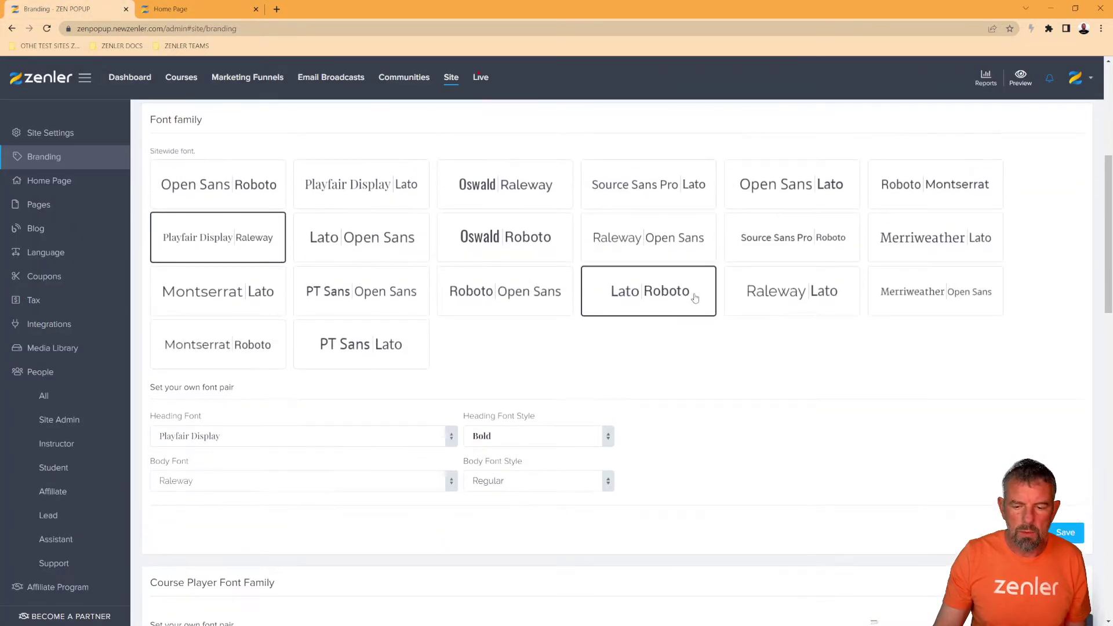
pyautogui.click(693, 300)
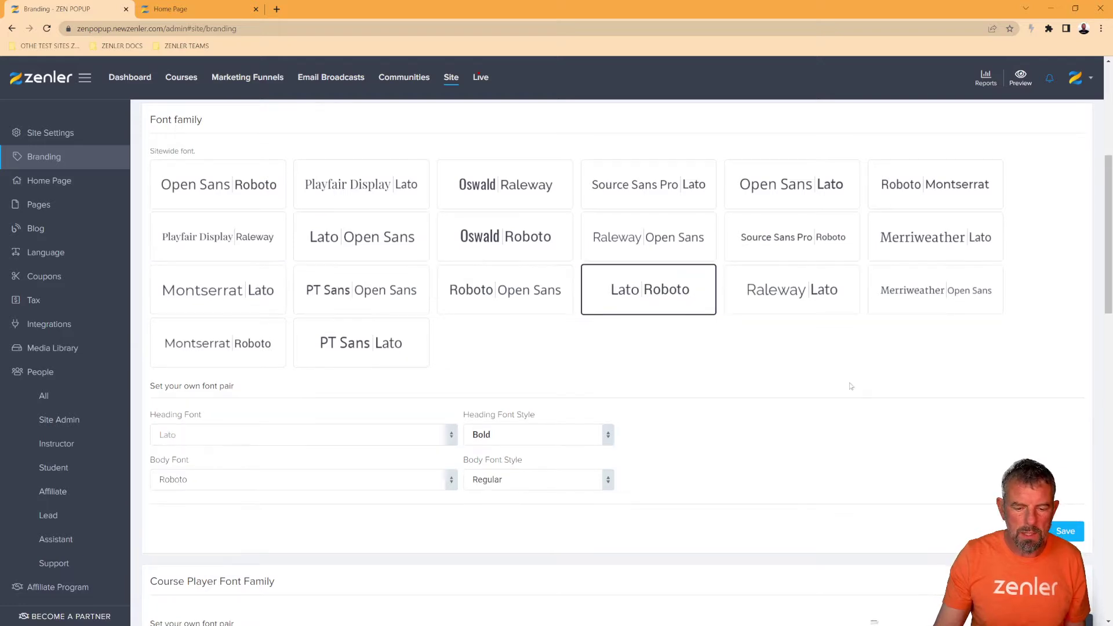
# - Examine the Course Player Font Family settings alongside the sitewide font pair
pyautogui.scroll(-5, 770, 338)
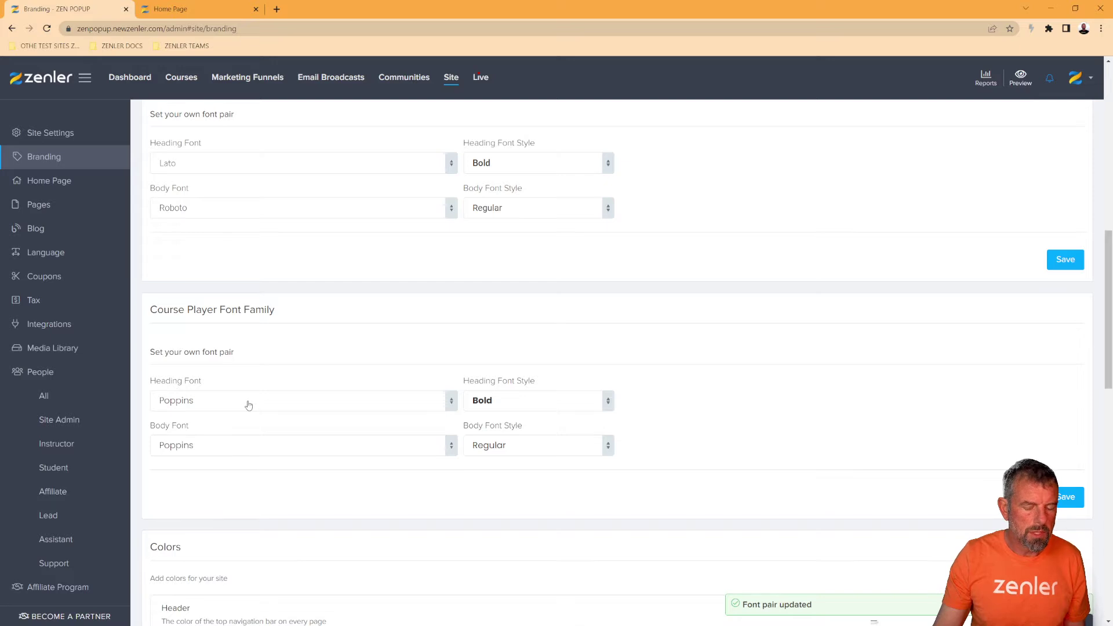
pyautogui.scroll(4, 571, 307)
pyautogui.scroll(-3, 601, 267)
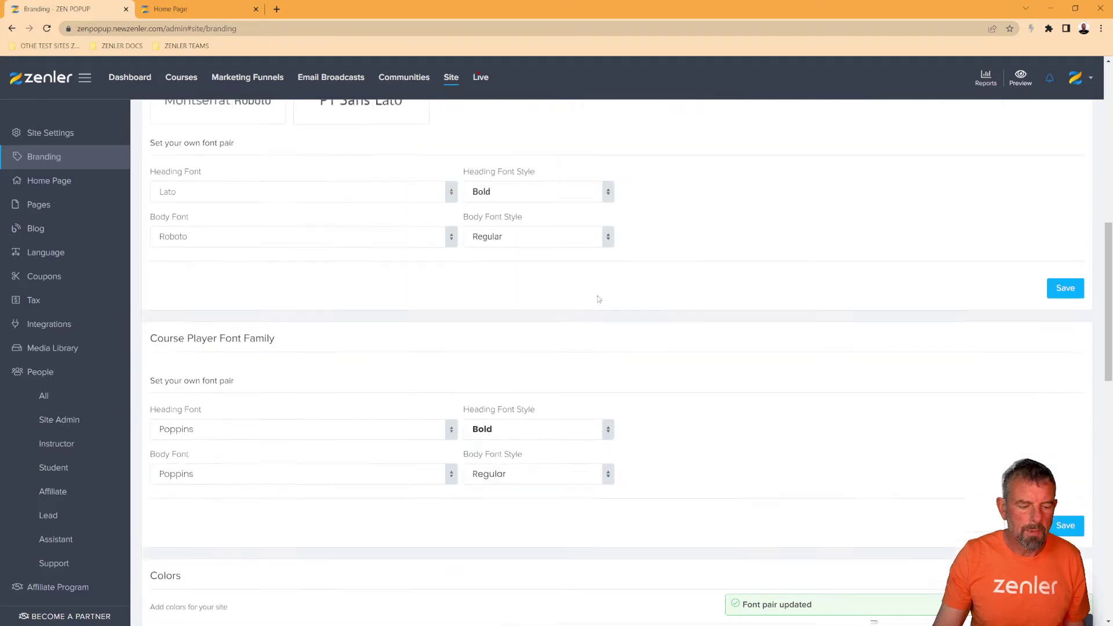
pyautogui.scroll(-2, 251, 319)
pyautogui.scroll(5, 358, 324)
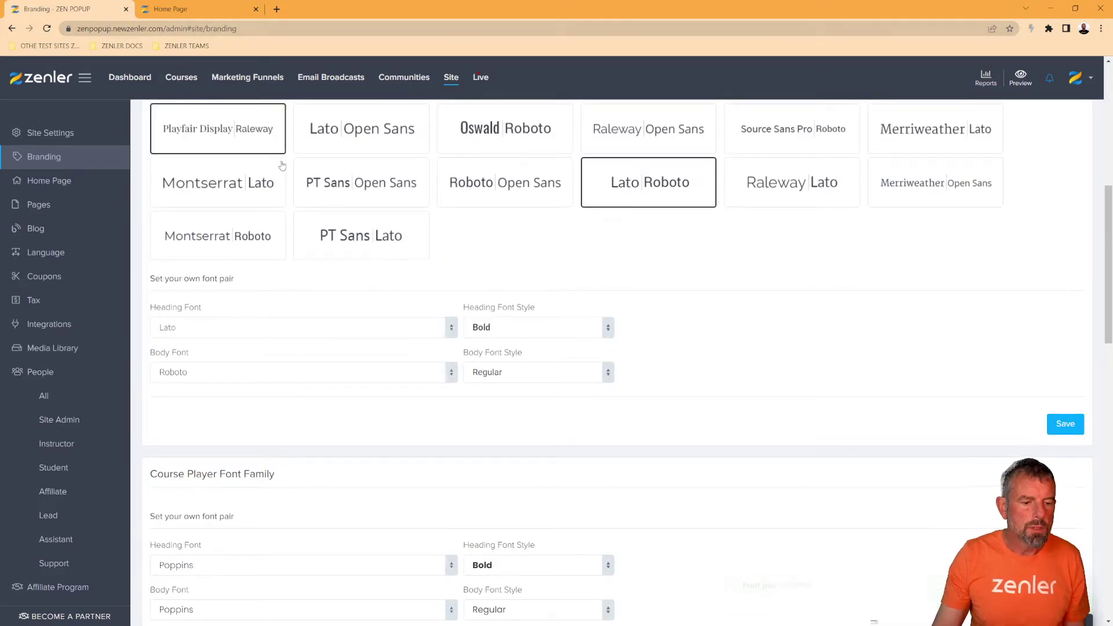
# - Open the course list in a new browser tab and go to the Why Choose Zenler course
pyautogui.moveTo(181, 83)
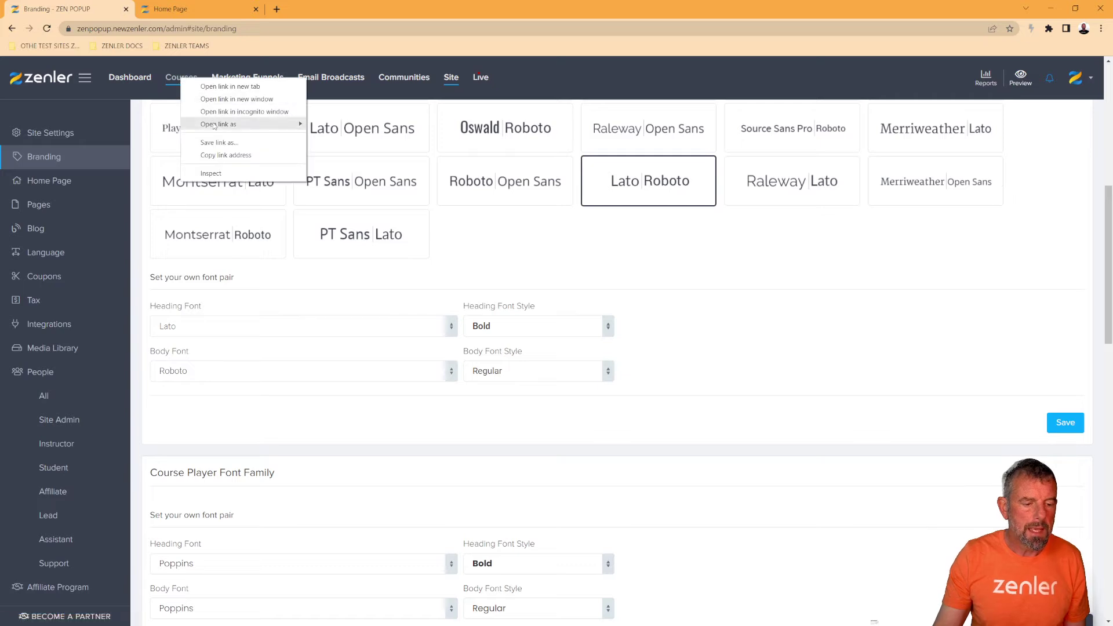
pyautogui.moveTo(255, 119)
pyautogui.middleClick(400, 119)
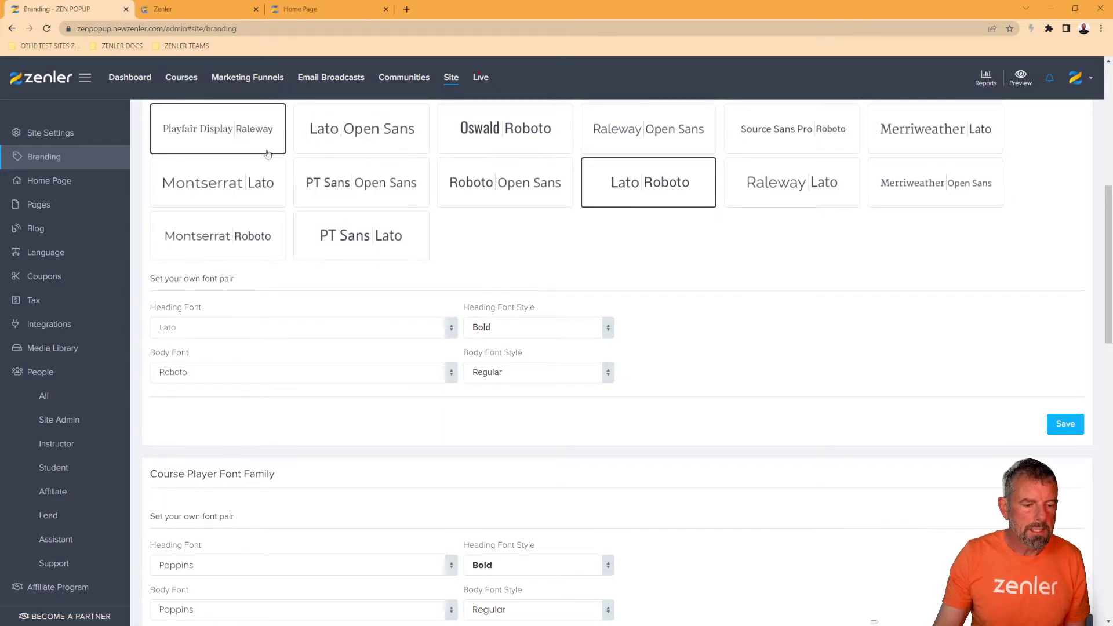
pyautogui.click(182, 81)
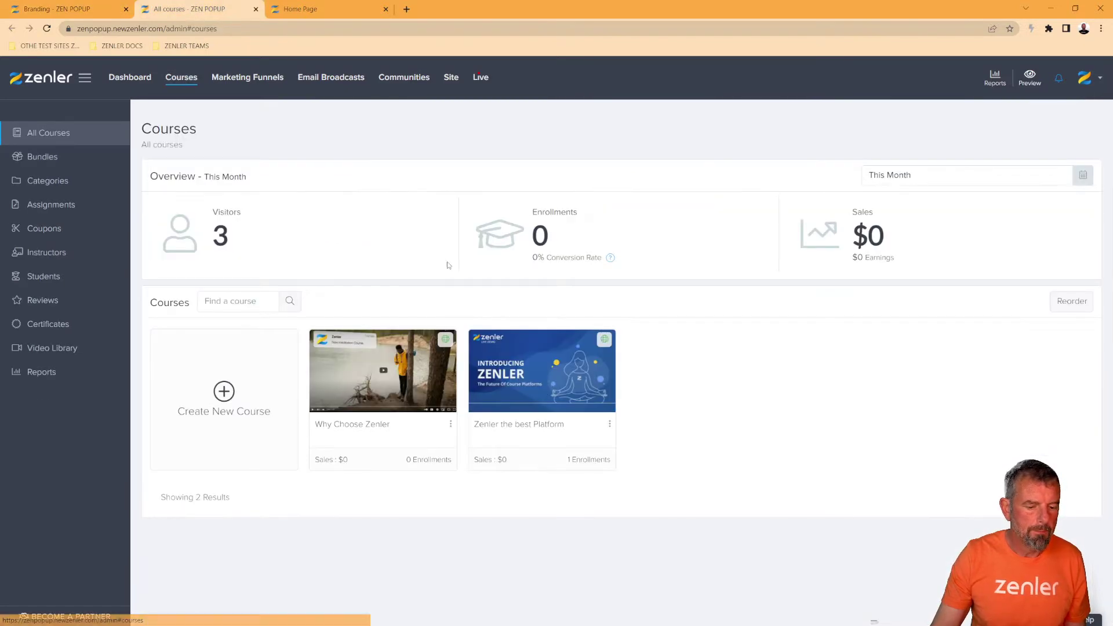
pyautogui.click(378, 376)
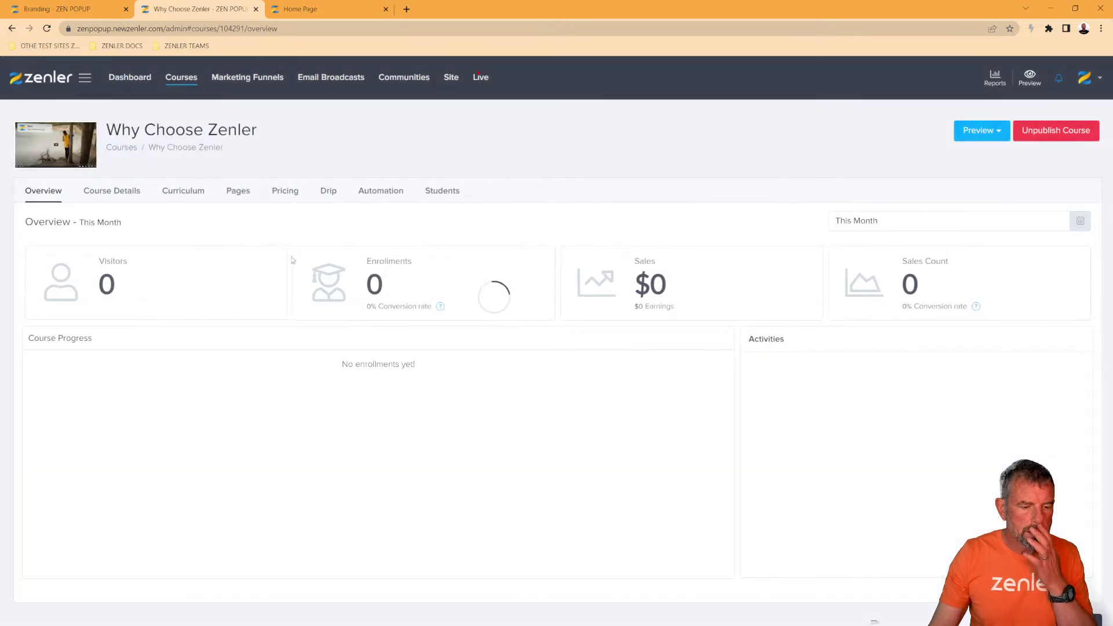
# - Open the course's curriculum and preview it as a student
pyautogui.click(183, 191)
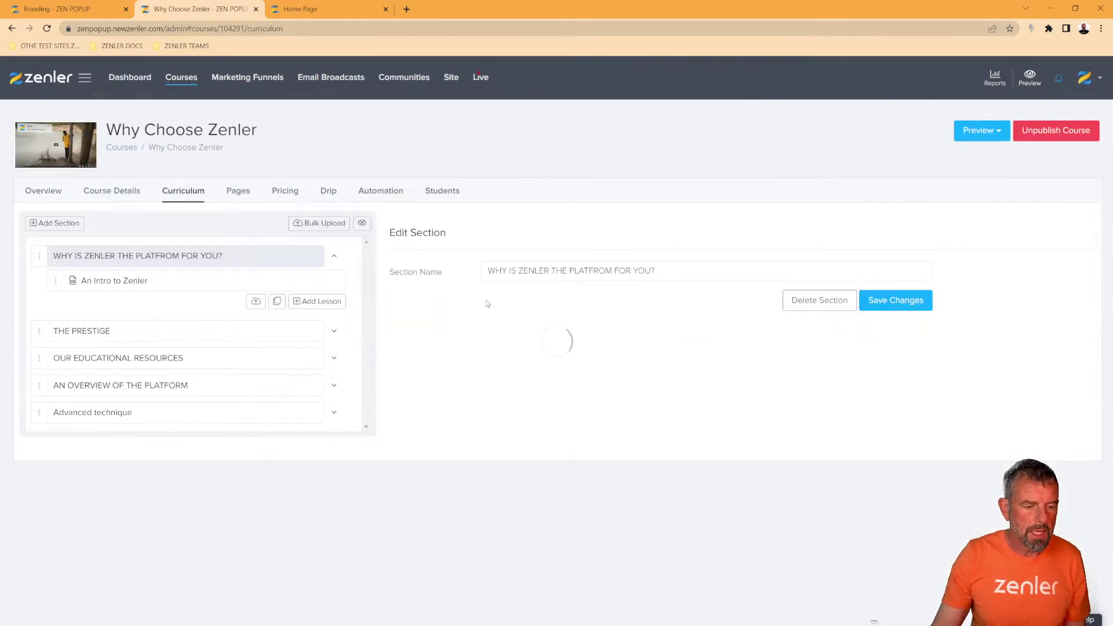
pyautogui.click(990, 137)
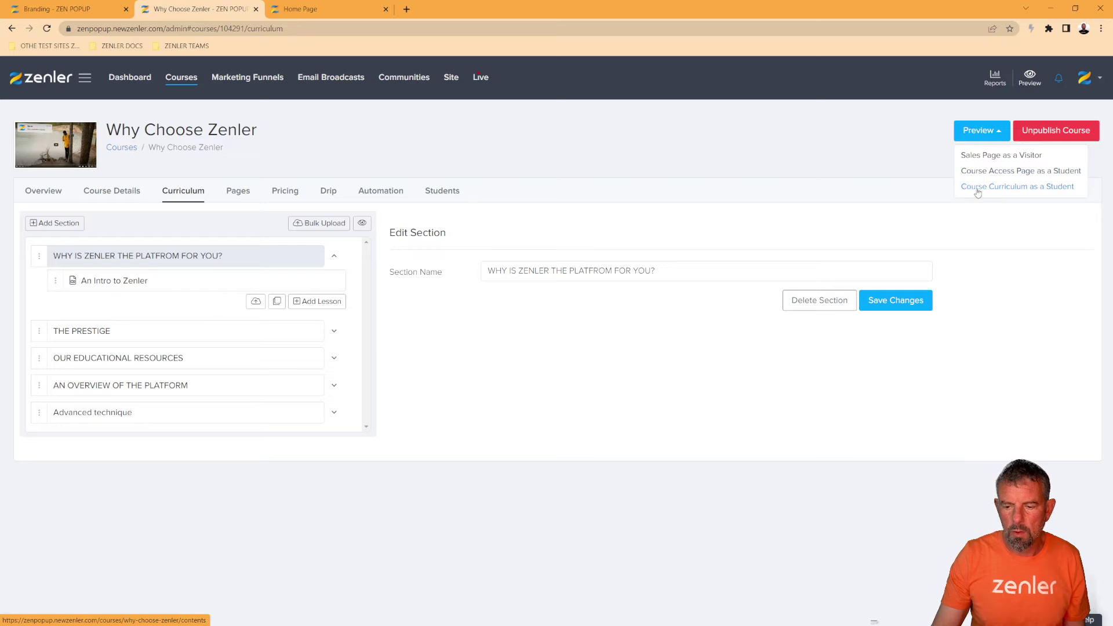
pyautogui.click(977, 188)
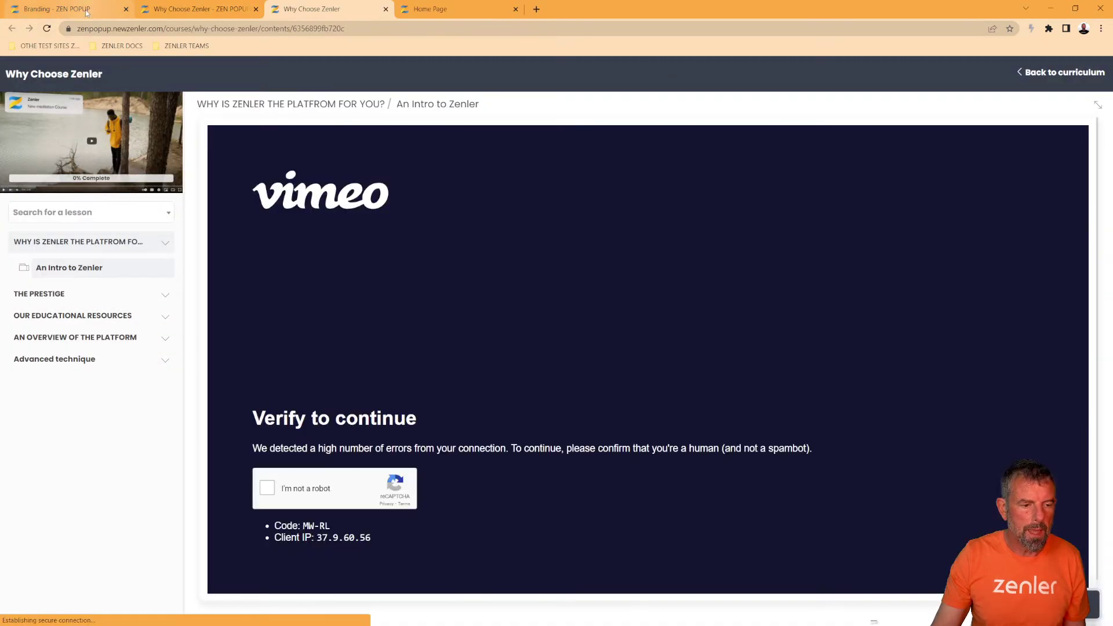
# - Find the Course Player Font Family section in the Branding settings and compare it with the public home page
pyautogui.click(87, 13)
pyautogui.scroll(-2, 267, 454)
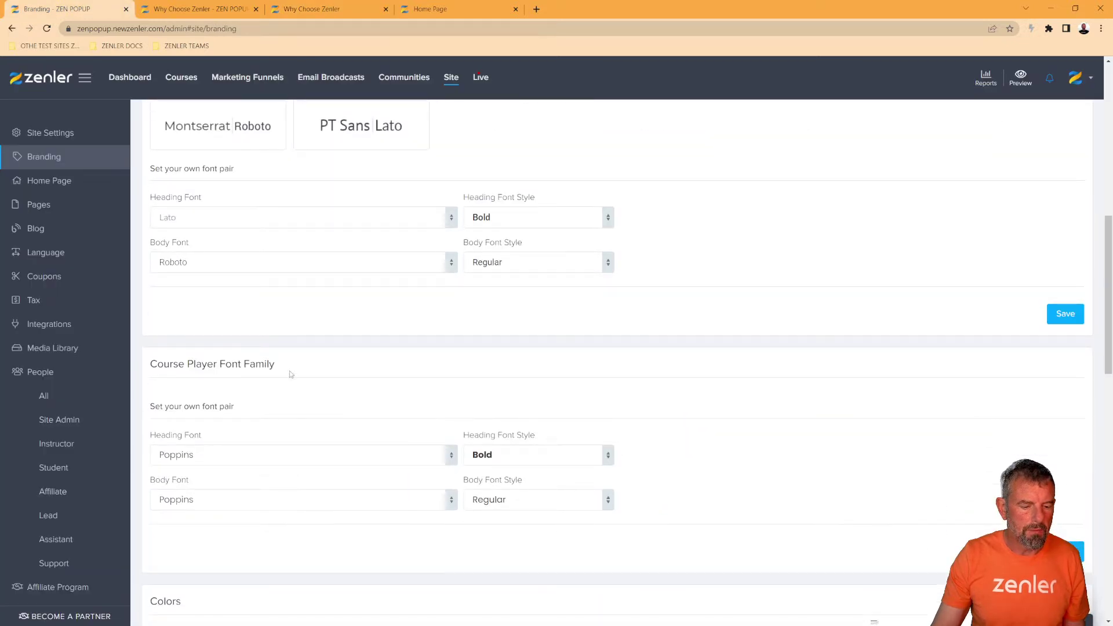
pyautogui.moveTo(291, 374); pyautogui.dragTo(152, 374)
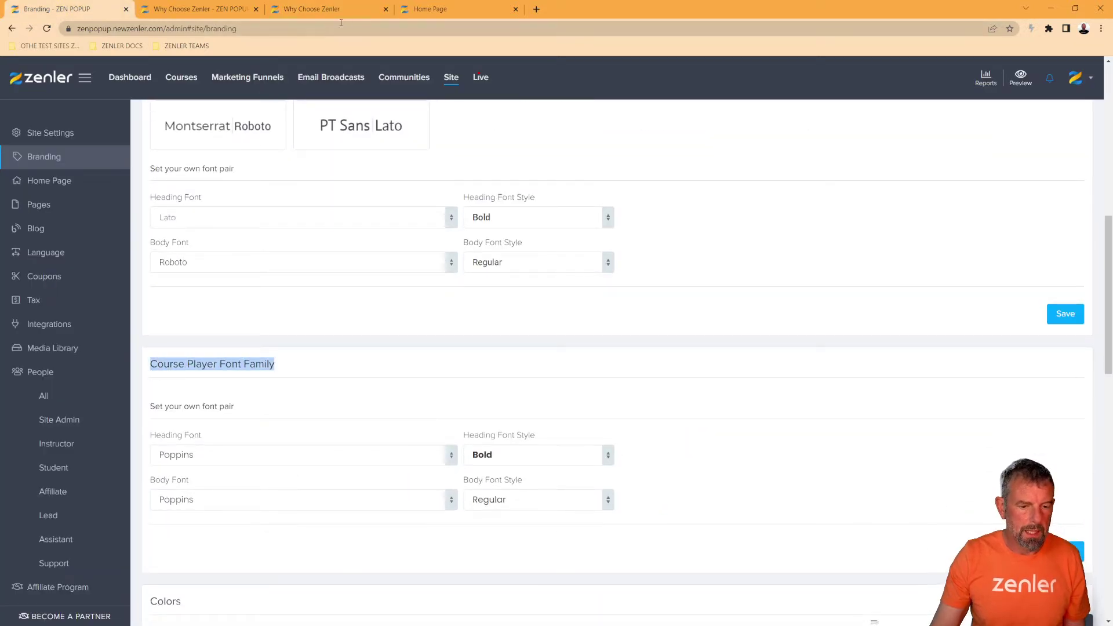
pyautogui.click(428, 10)
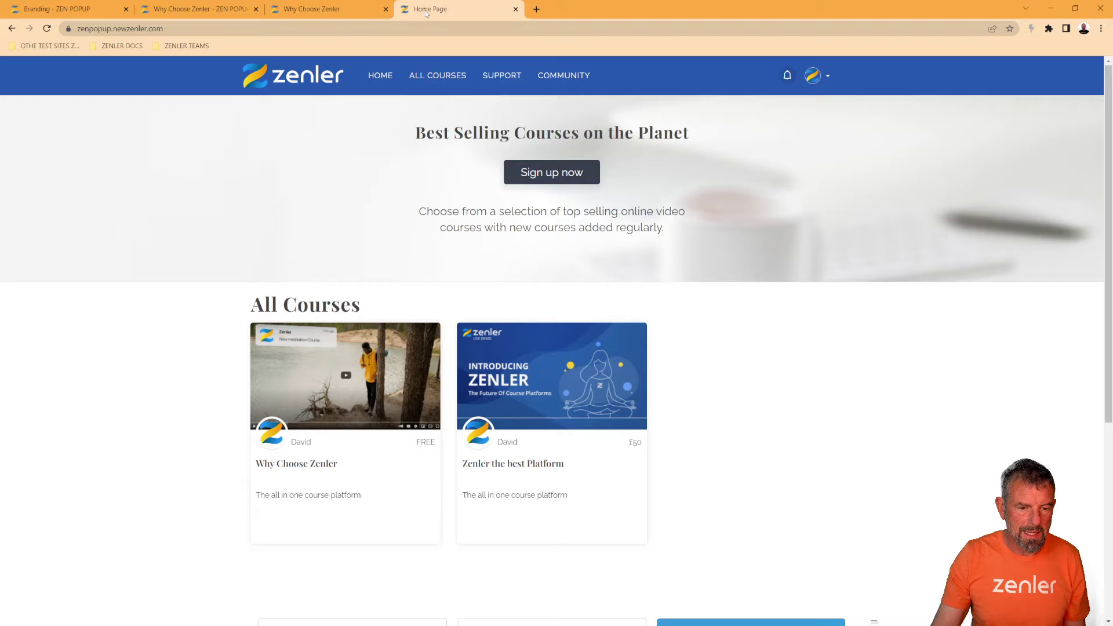
# - Check the open Why Choose Zenler course tabs and close the course player preview
pyautogui.click(342, 11)
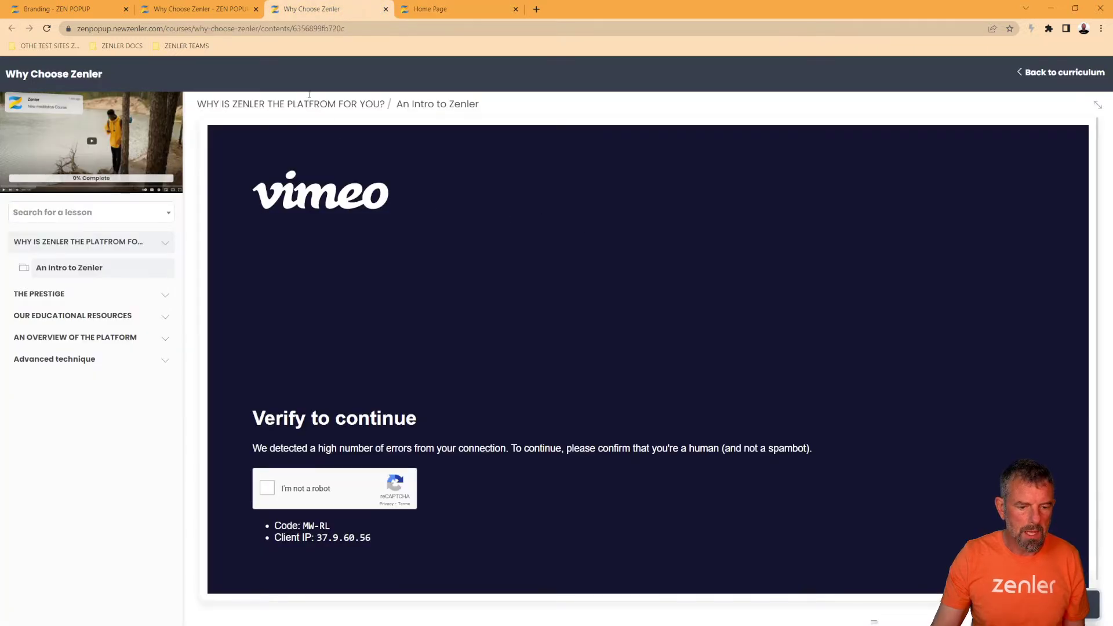
pyautogui.click(195, 8)
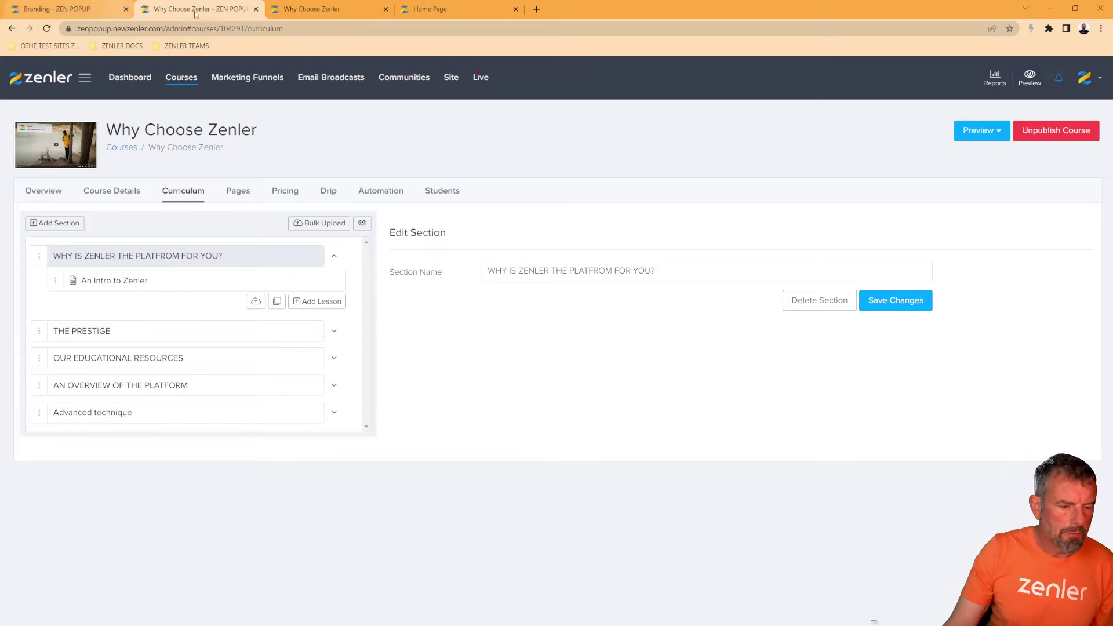
pyautogui.click(377, 10)
pyautogui.click(385, 10)
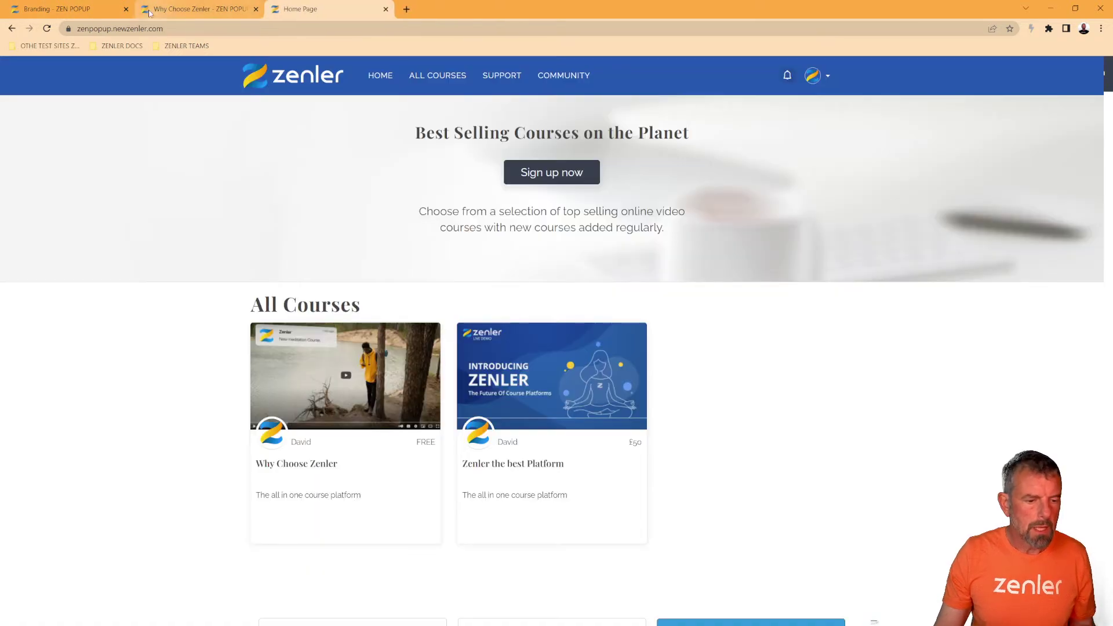
# - Go back to the Branding settings and find the Colors section below the Course Player Font Family
pyautogui.click(88, 10)
pyautogui.scroll(4, 332, 378)
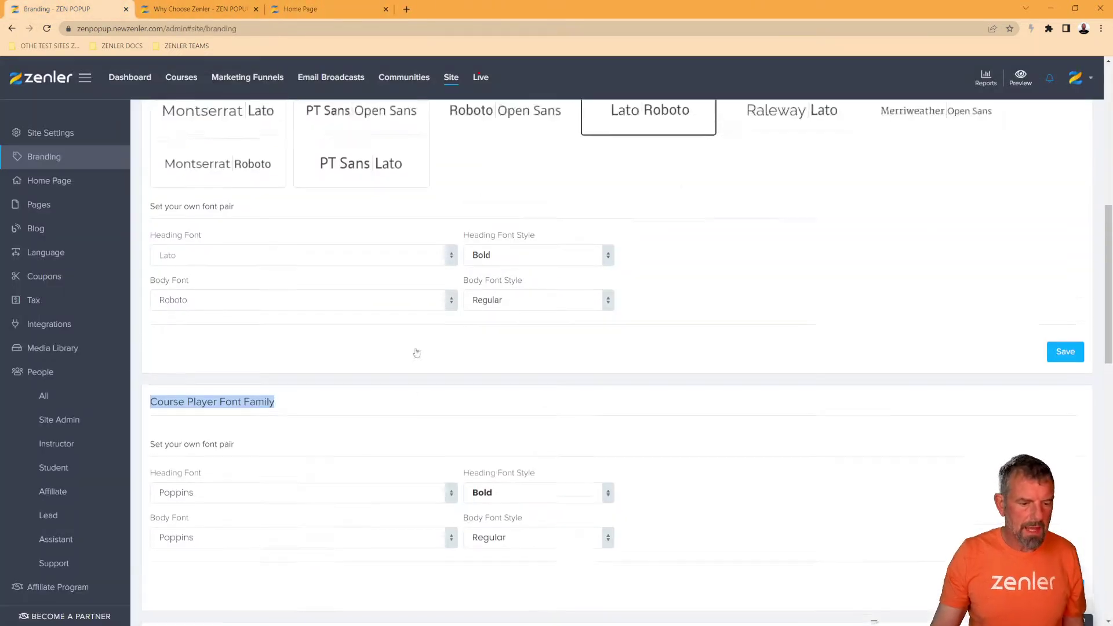
pyautogui.scroll(-5, 712, 437)
pyautogui.scroll(-5, 712, 437)
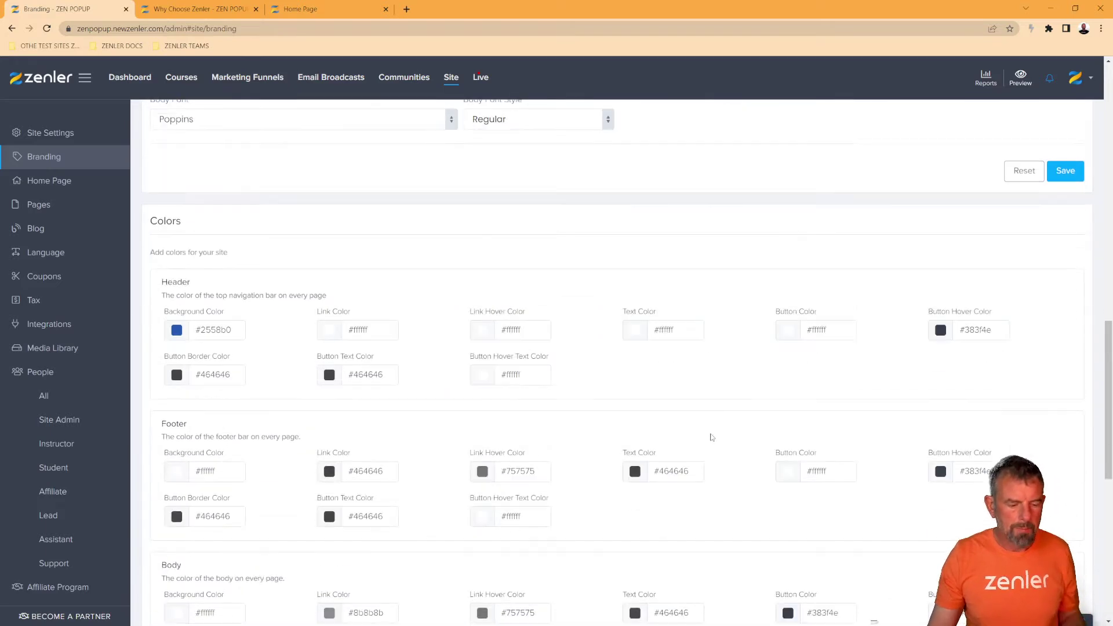
pyautogui.scroll(2, 707, 430)
pyautogui.scroll(-2, 457, 407)
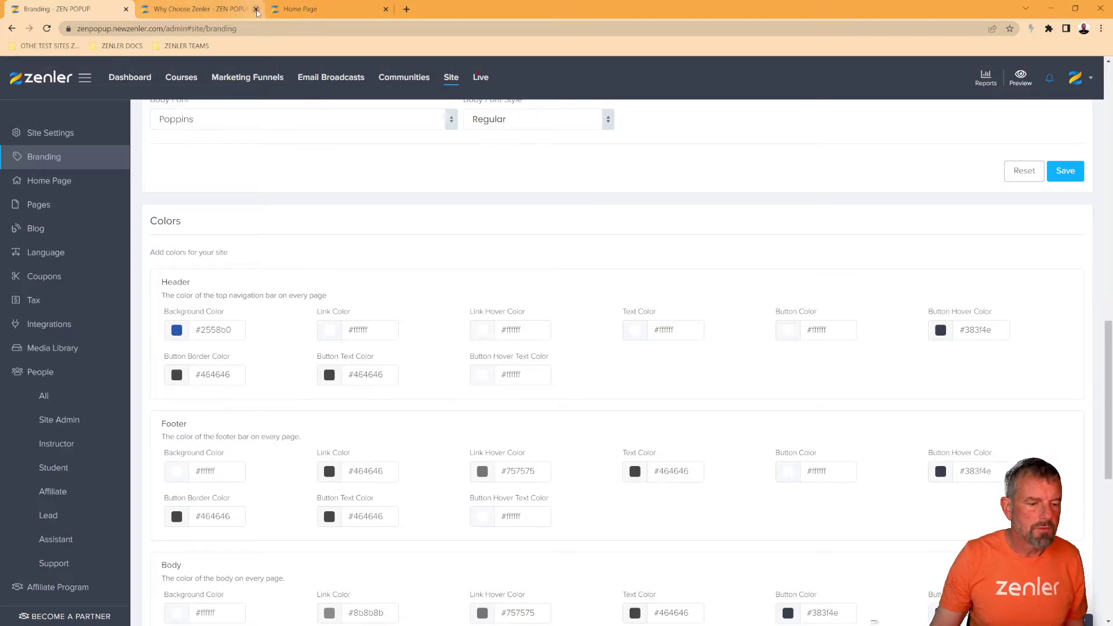
# - Close the course curriculum tab and reload the public home page to check the sitewide fonts
pyautogui.click(307, 9)
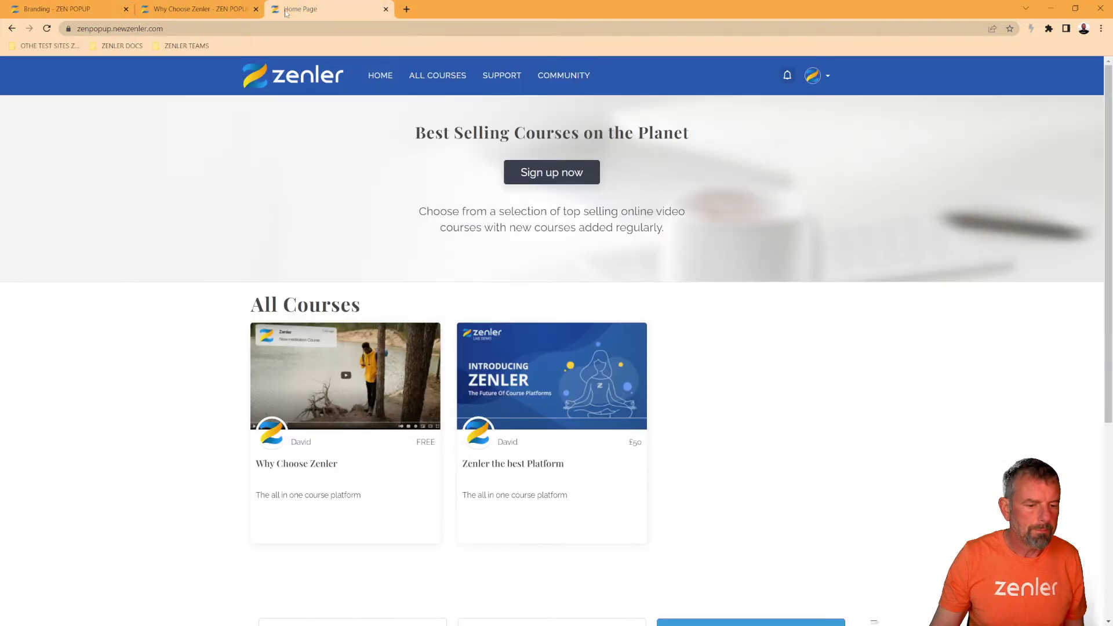
pyautogui.click(256, 10)
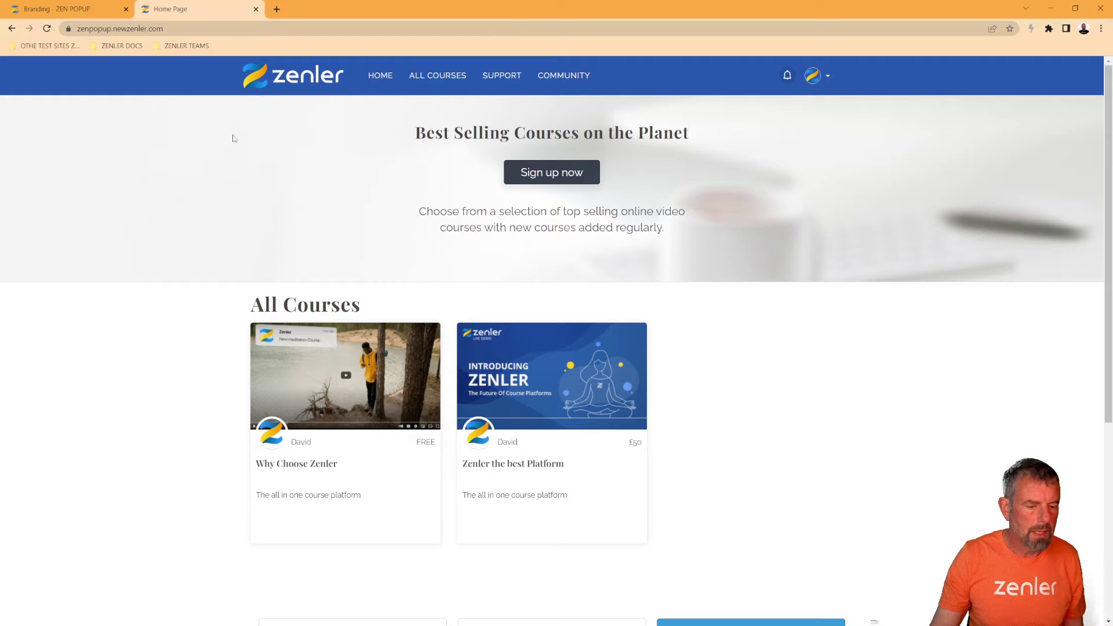
pyautogui.click(94, 16)
pyautogui.click(170, 9)
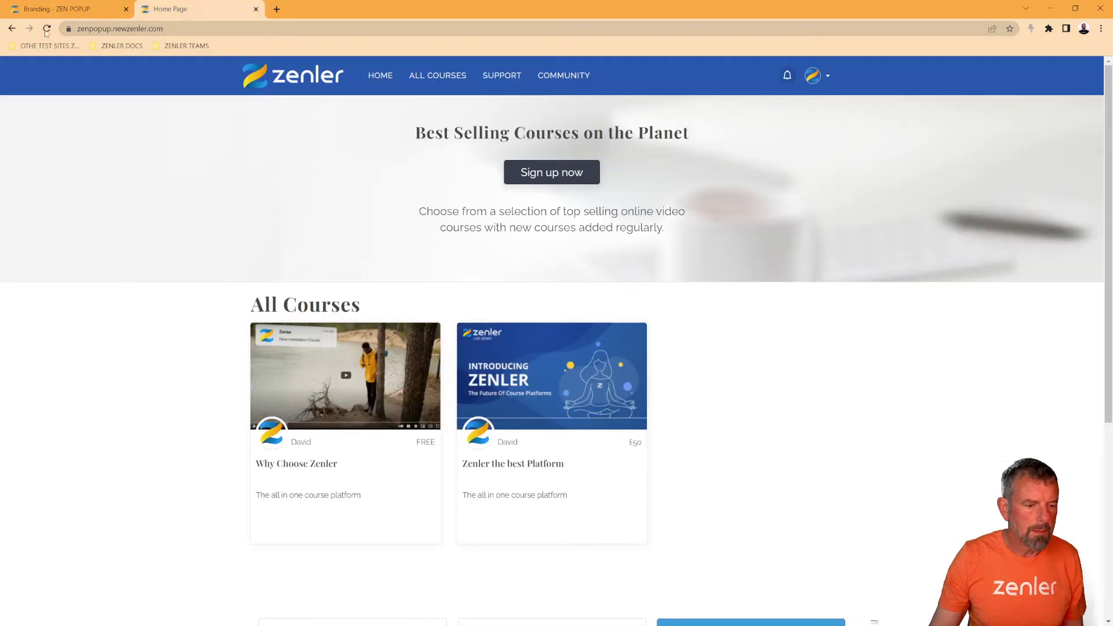
pyautogui.click(46, 28)
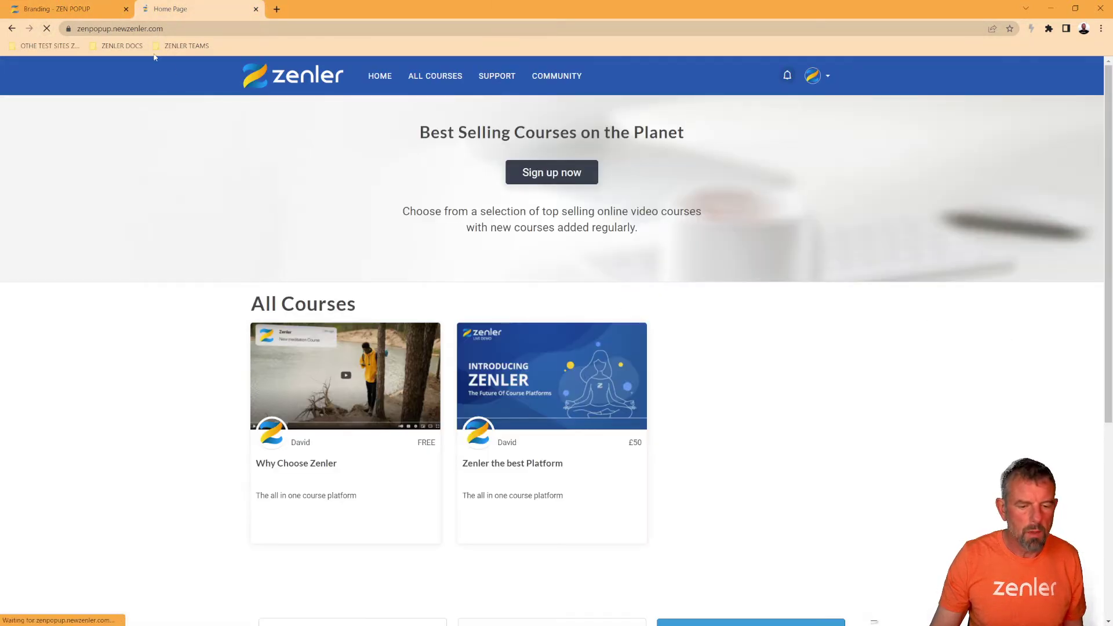
# - Set the Header Background Color in the Branding settings to #b02566
pyautogui.click(69, 9)
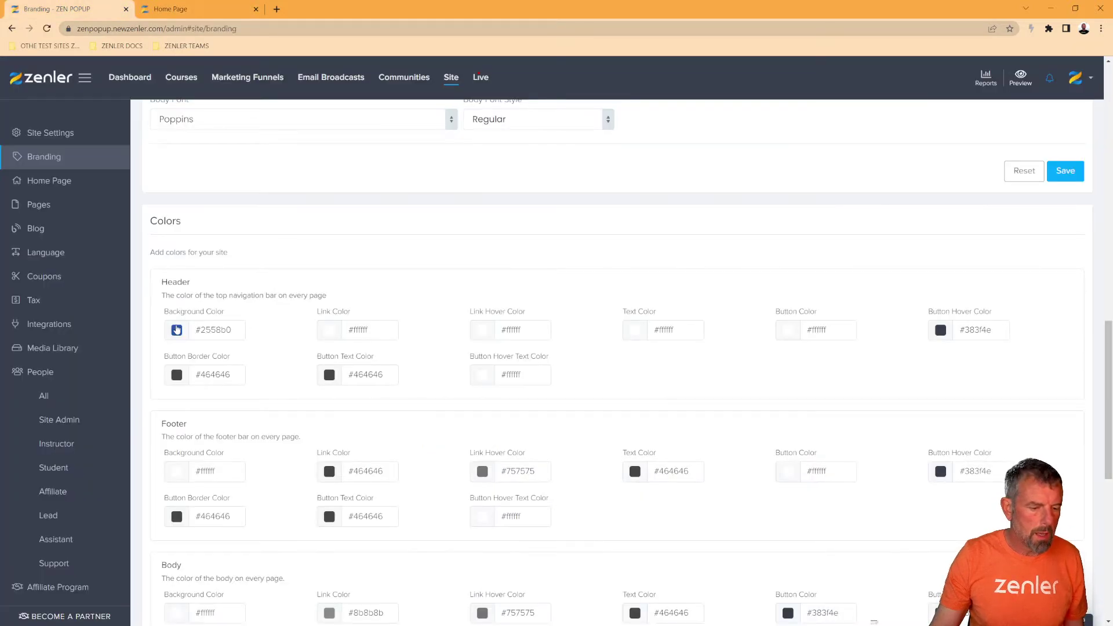
pyautogui.click(177, 332)
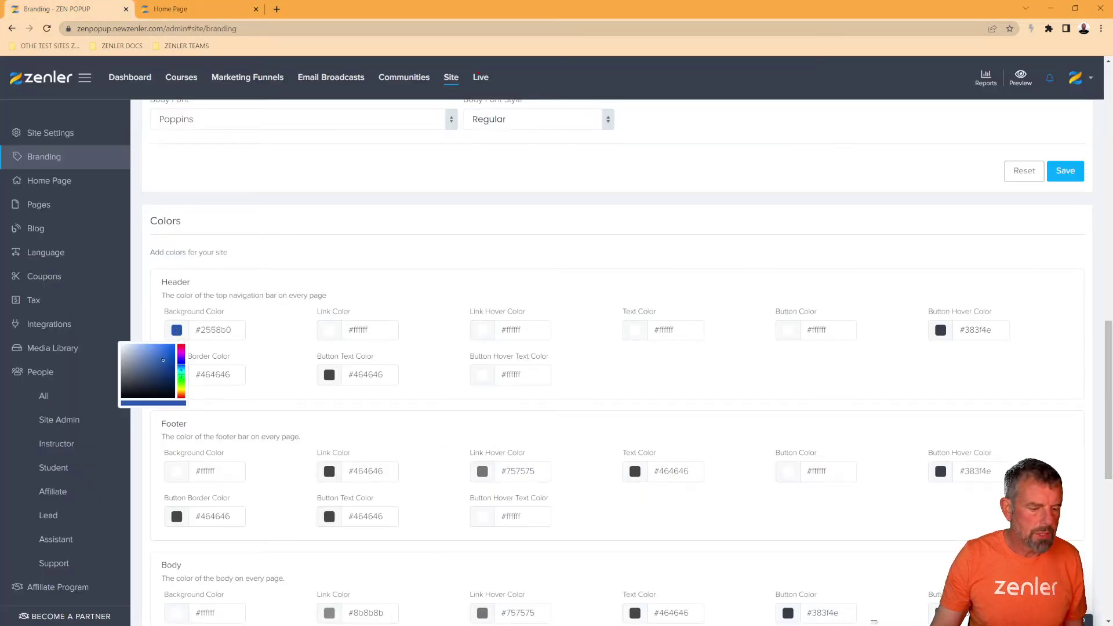
pyautogui.moveTo(233, 334); pyautogui.dragTo(185, 335)
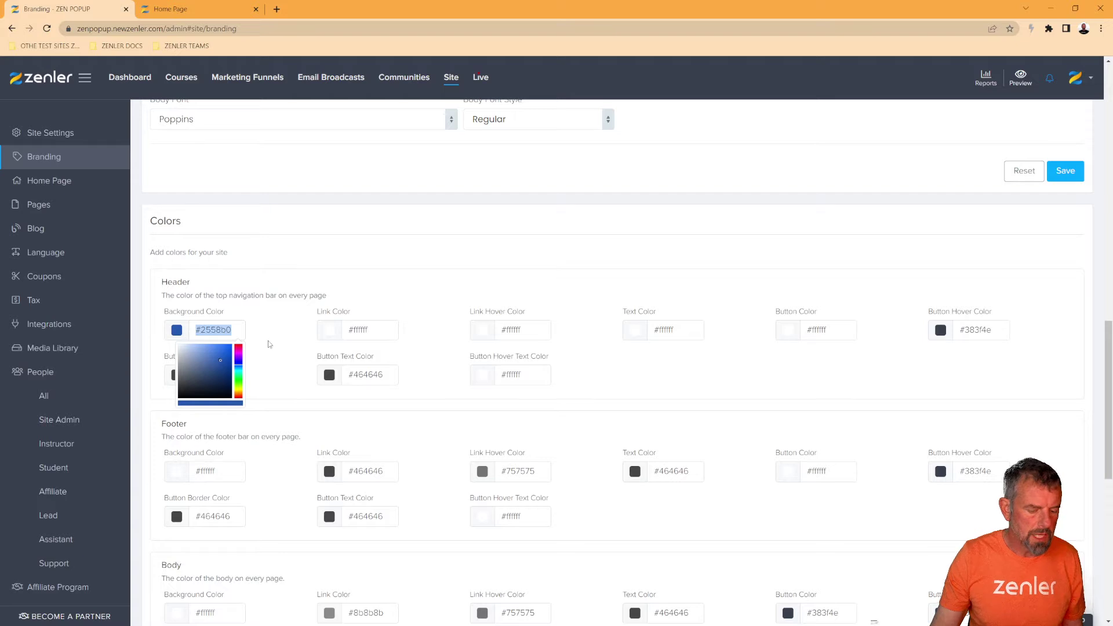
pyautogui.write('#b02566')
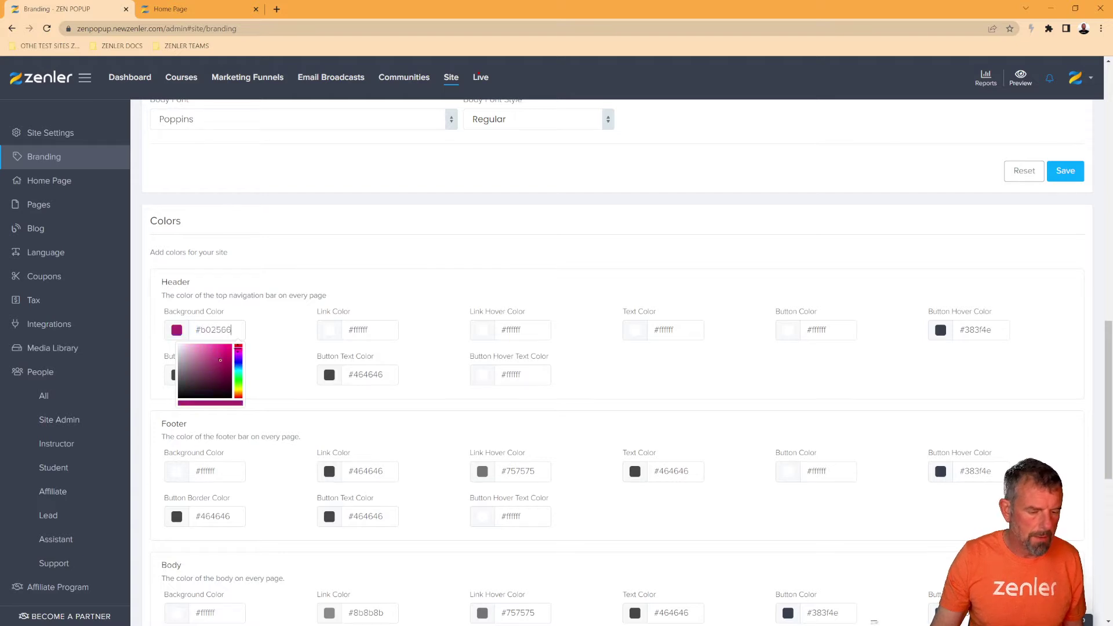
pyautogui.click(270, 330)
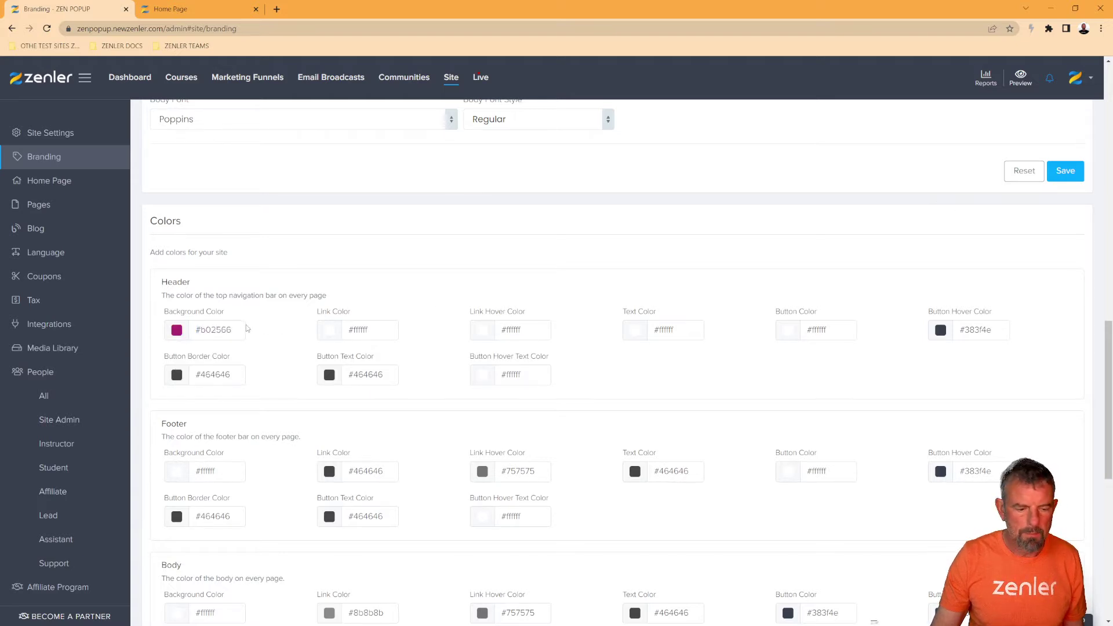
# - Save the Course Player Font Family settings, accept the device compatibility notice, and reload the home page to check the header
pyautogui.click(1066, 173)
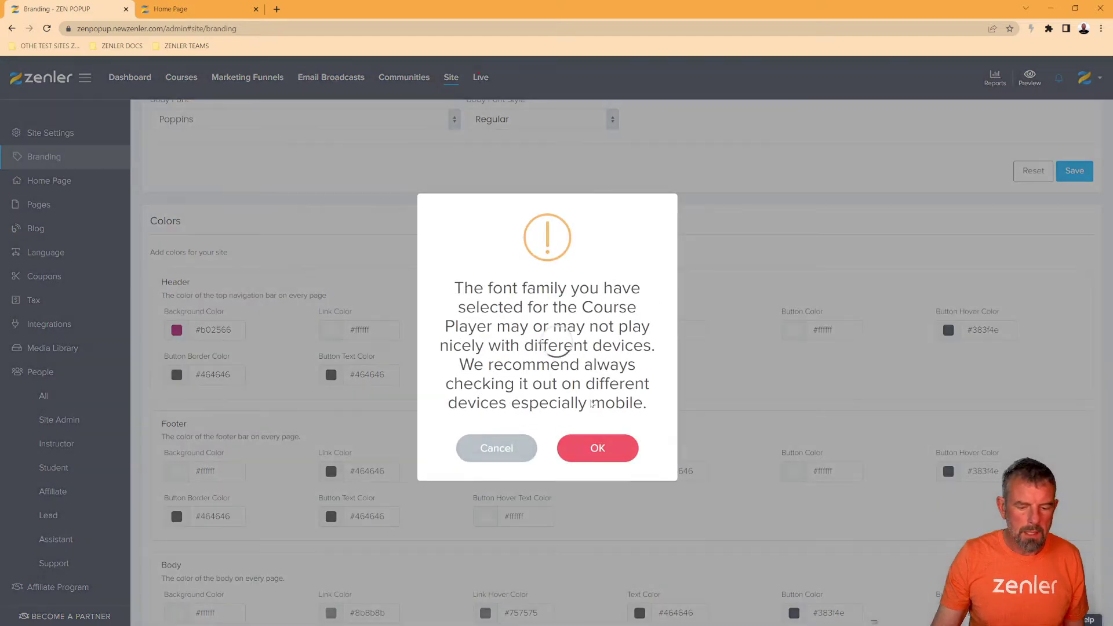
pyautogui.click(619, 450)
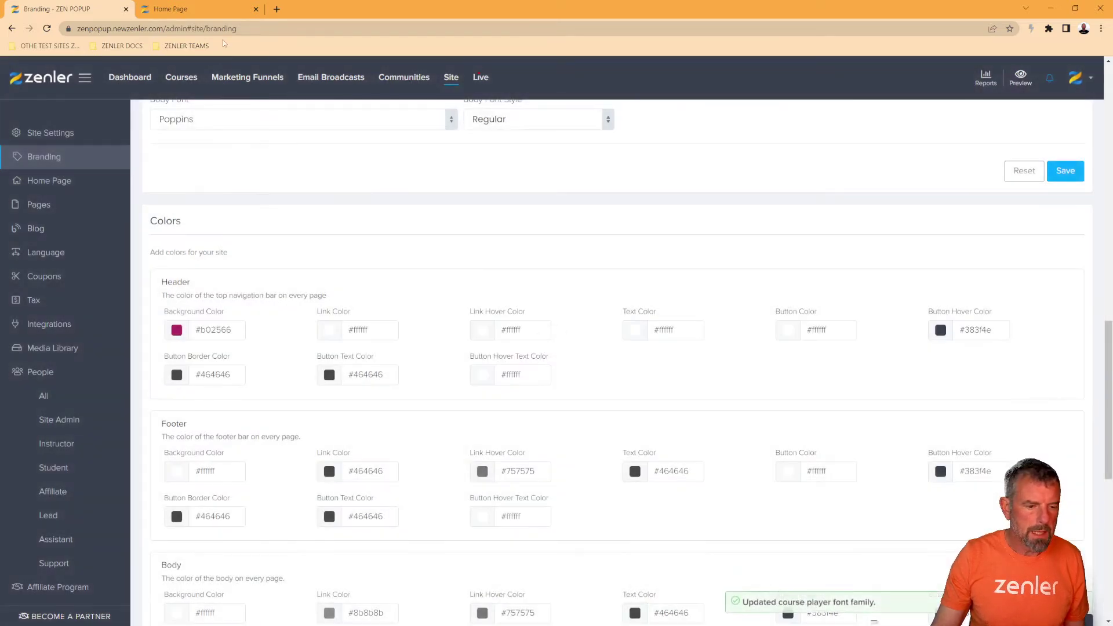
pyautogui.click(138, 13)
pyautogui.click(47, 28)
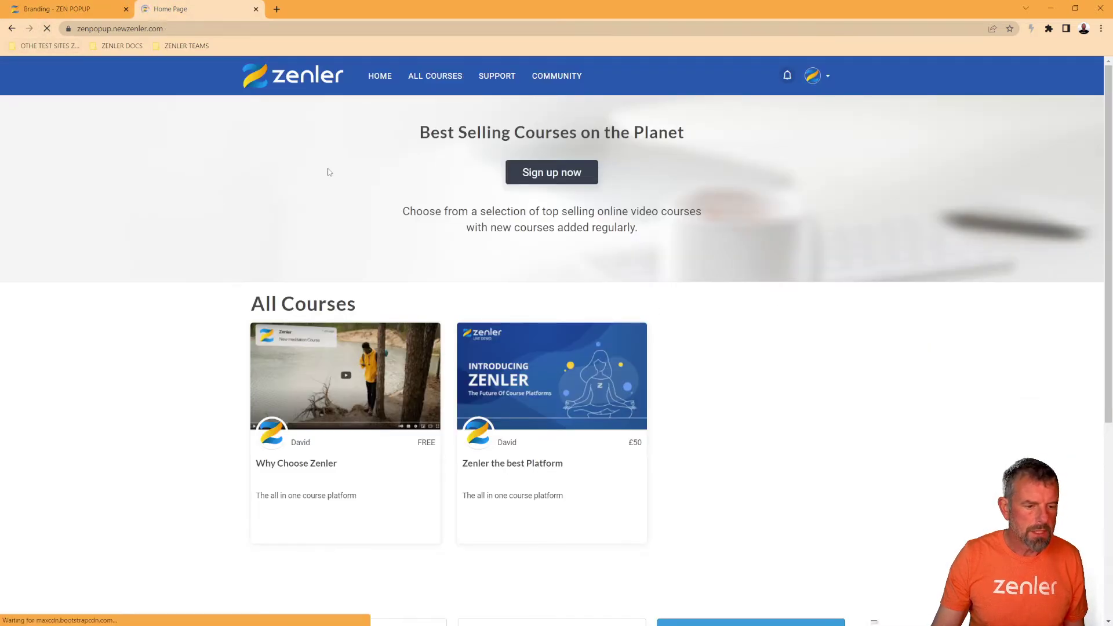
pyautogui.click(85, 10)
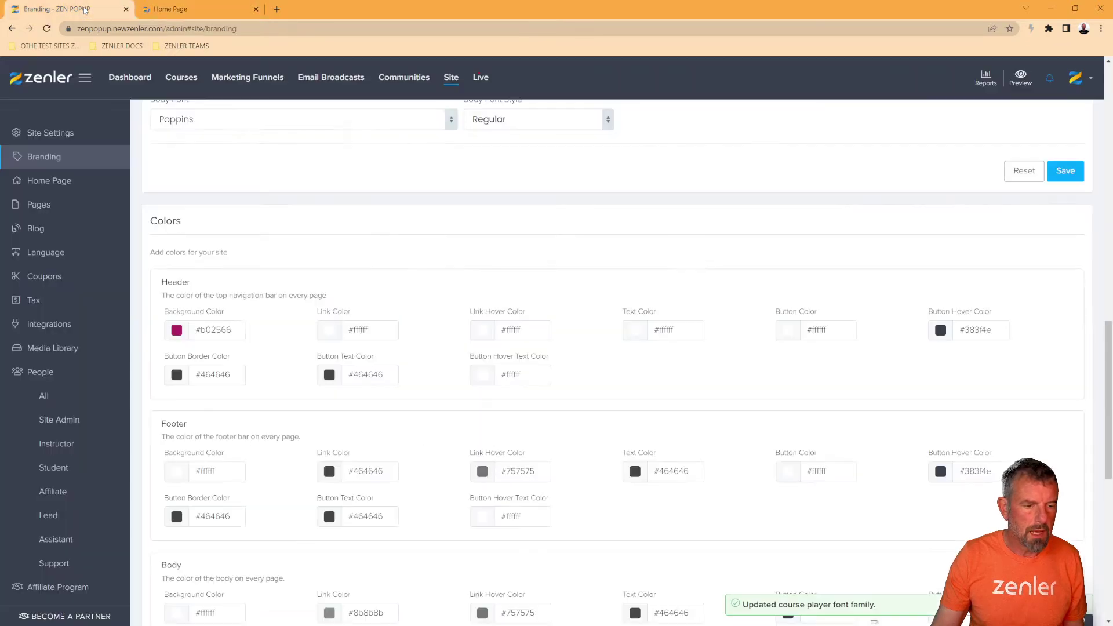
# - Save the site colors and reload the public home page to check the header background
pyautogui.scroll(-5, 882, 356)
pyautogui.scroll(5, 727, 280)
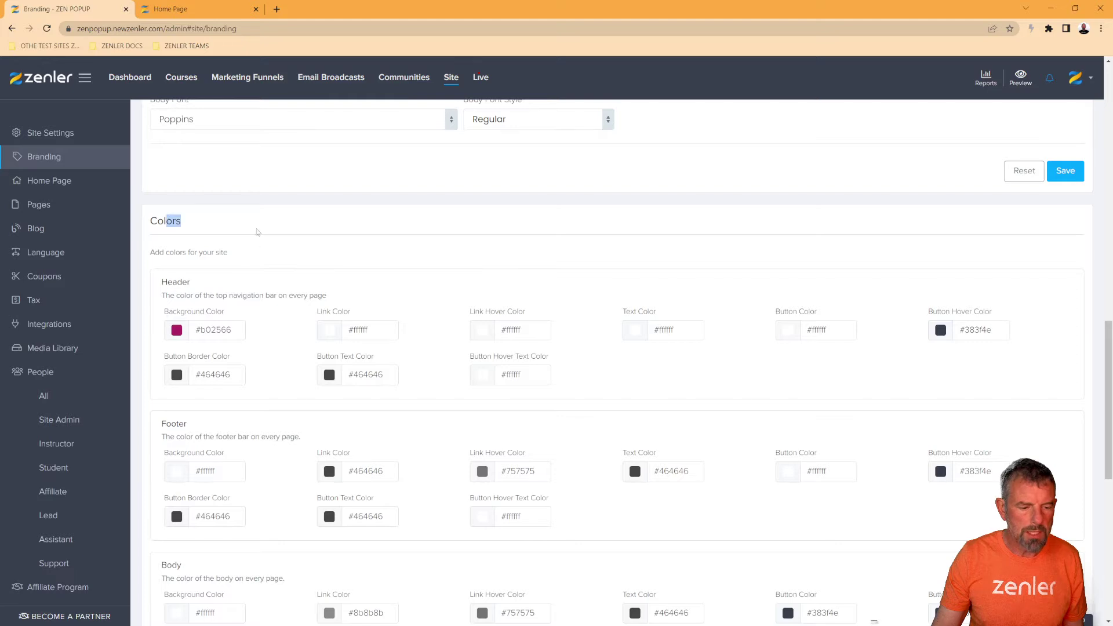
pyautogui.scroll(-8, 397, 282)
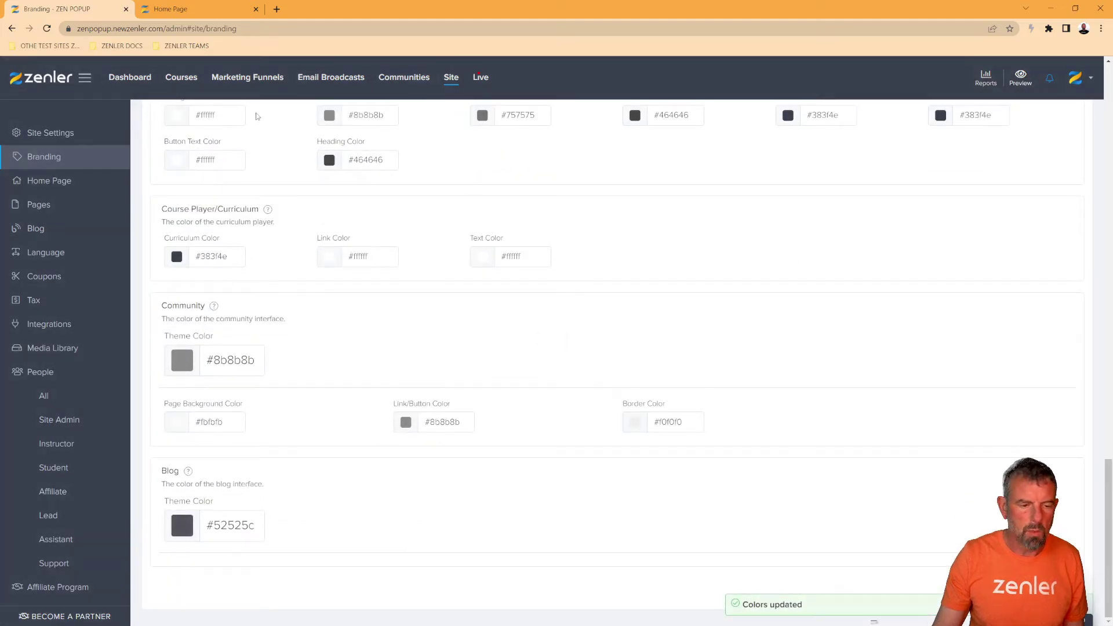
pyautogui.click(177, 10)
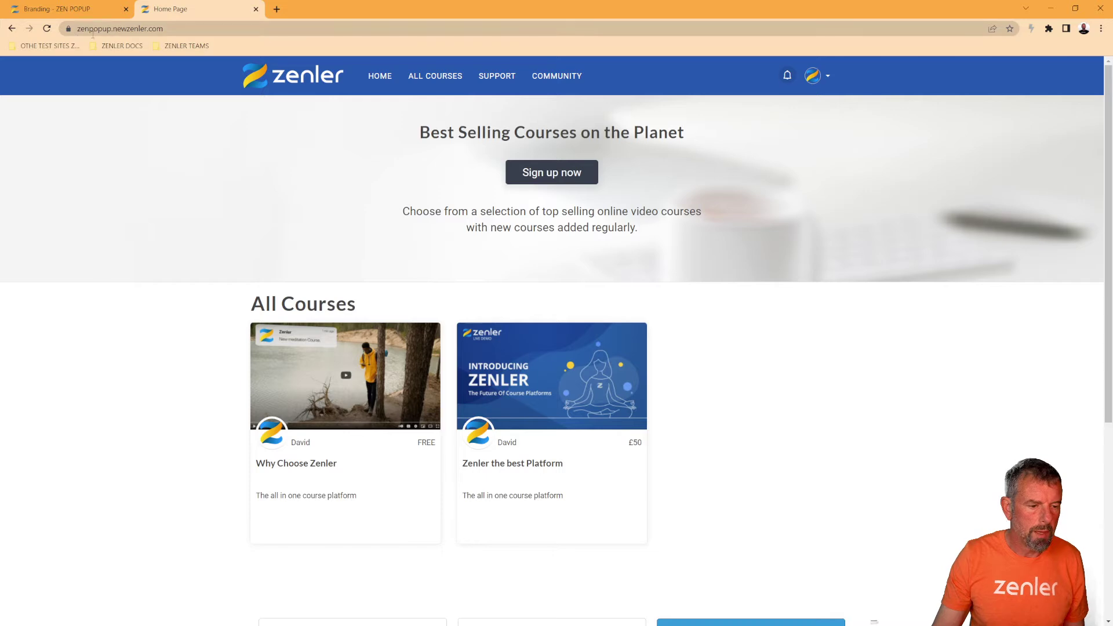
pyautogui.click(48, 29)
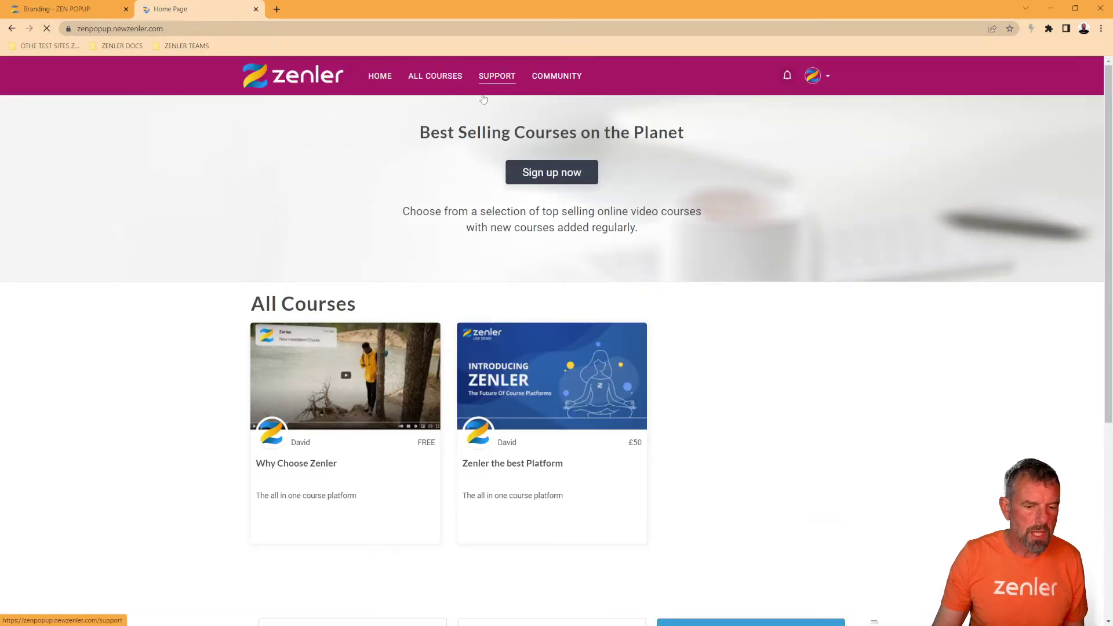
# - Change the Header Background Color in the Branding settings to the bright blue #007efd
pyautogui.click(57, 9)
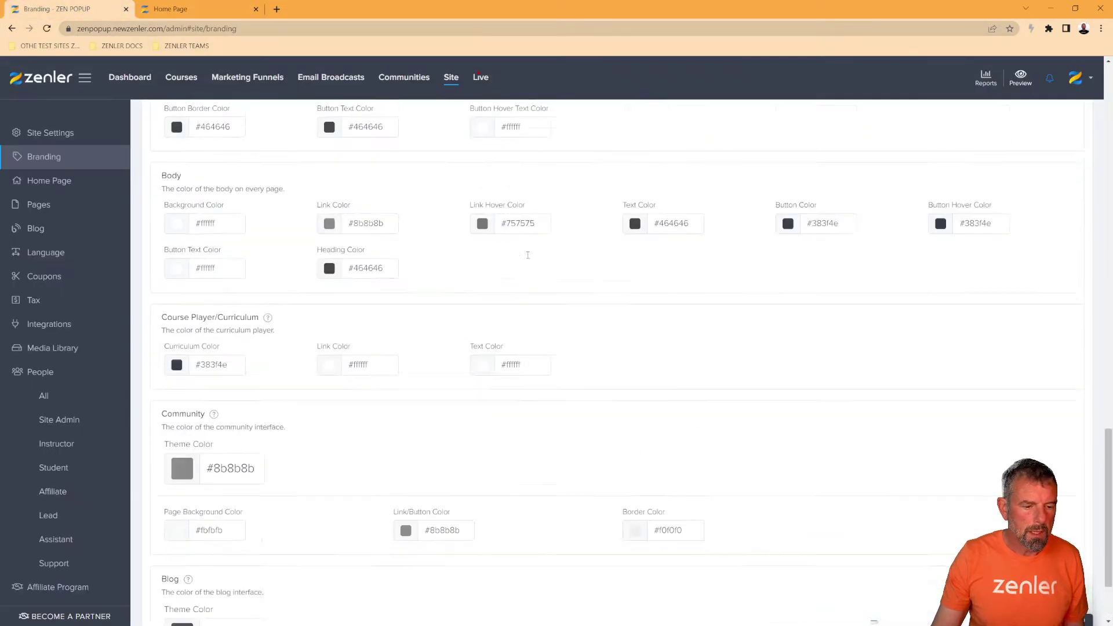
pyautogui.scroll(5, 528, 255)
pyautogui.click(228, 213)
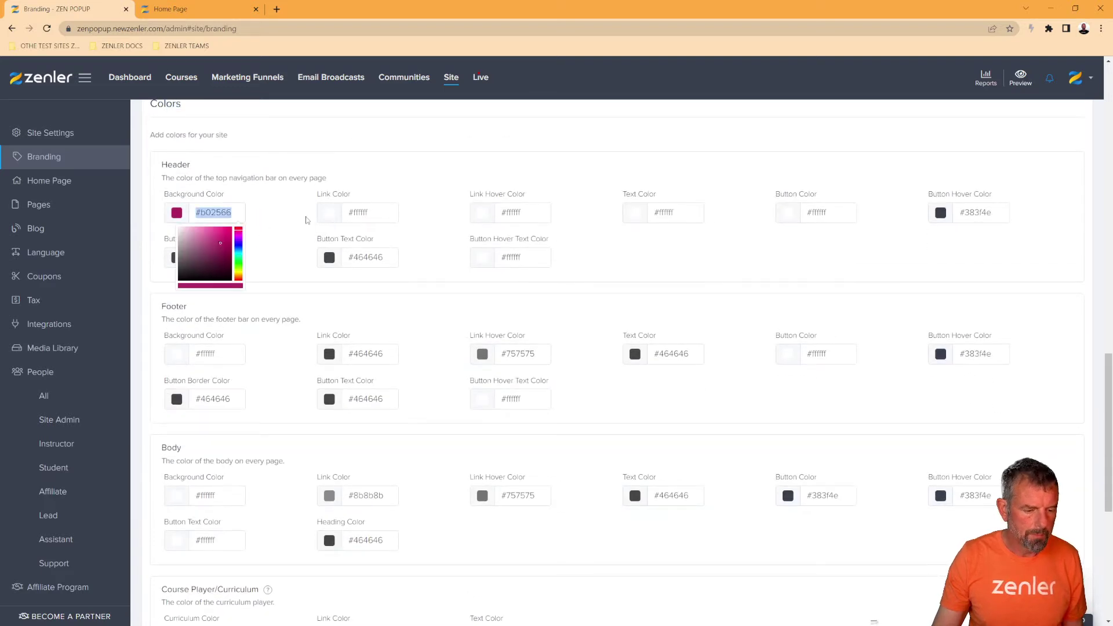
pyautogui.press('End')
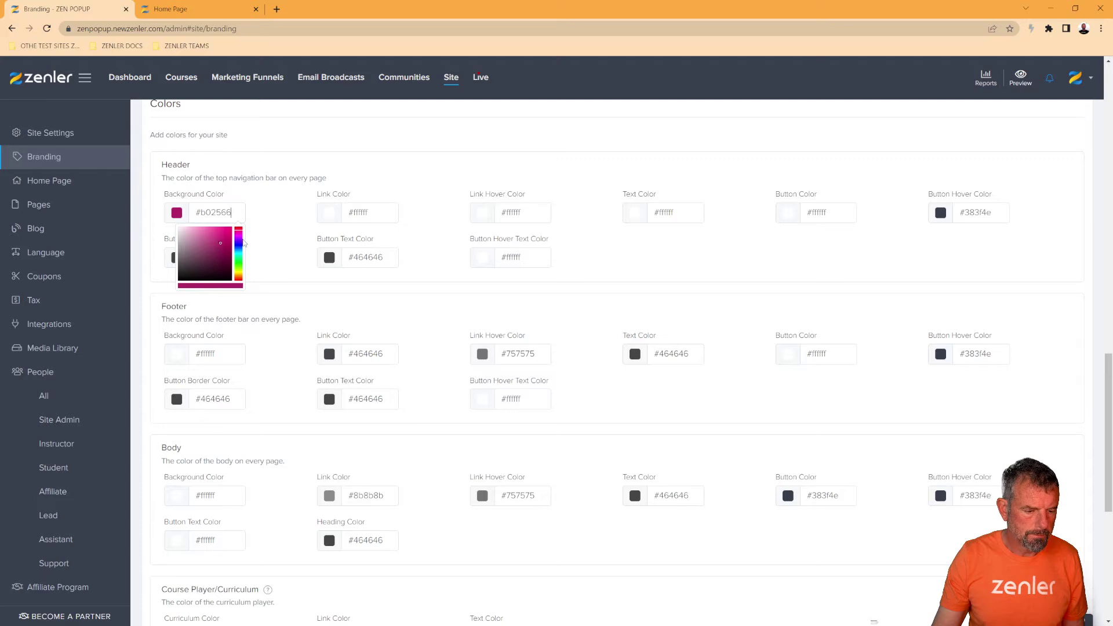
pyautogui.press('BackSpace')
pyautogui.press('BackSpace')
pyautogui.press('BackSpace')
pyautogui.press('BackSpace')
pyautogui.press('BackSpace')
pyautogui.press('BackSpace')
pyautogui.write('256bb0')
pyautogui.moveTo(226, 245); pyautogui.dragTo(236, 232)
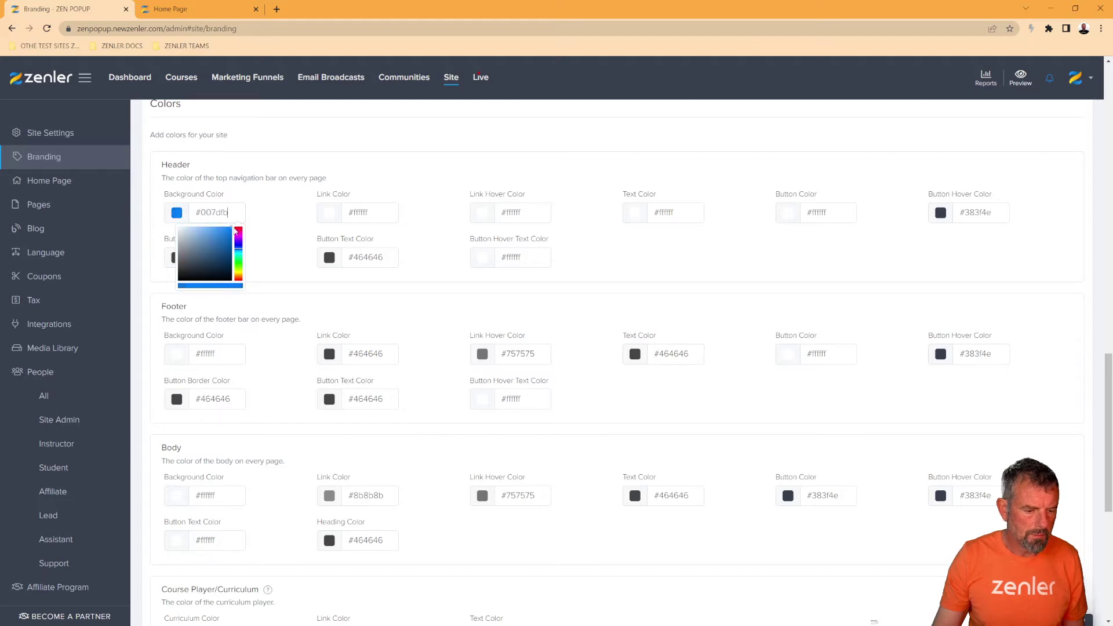
pyautogui.click(297, 212)
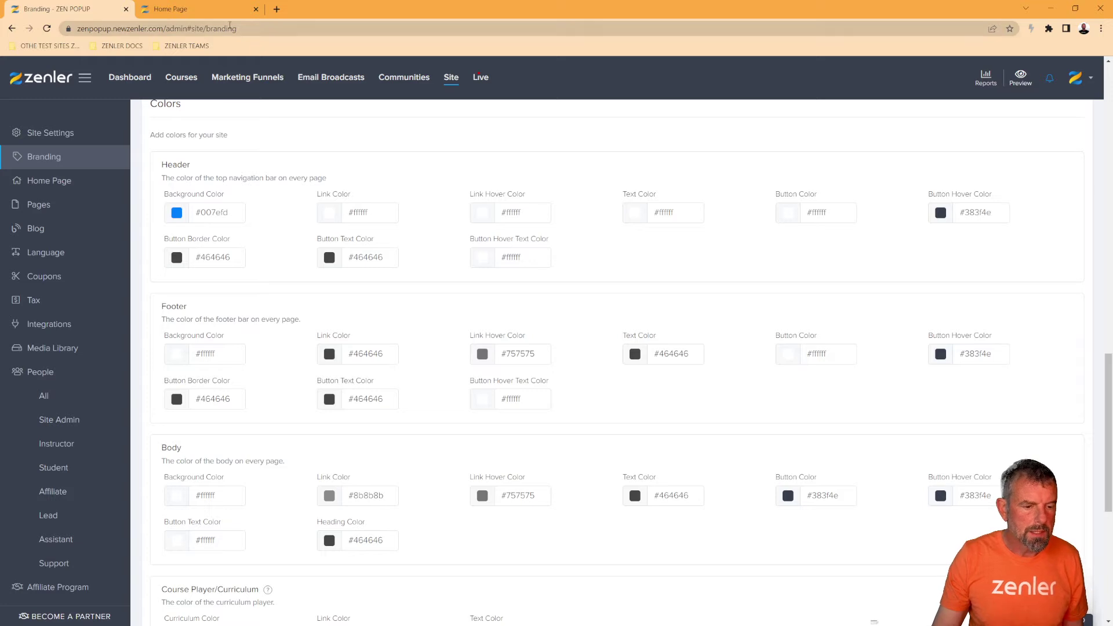
# - Look at the navigation links on the home page and set the Header Link Color to yellow #f8b800
pyautogui.click(223, 9)
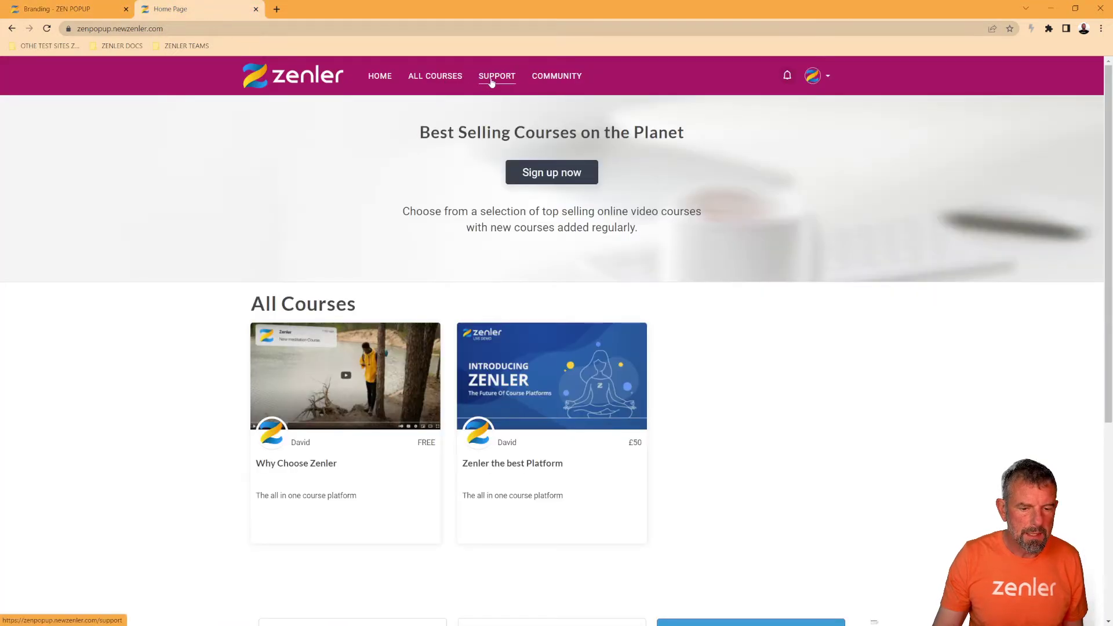
pyautogui.click(89, 8)
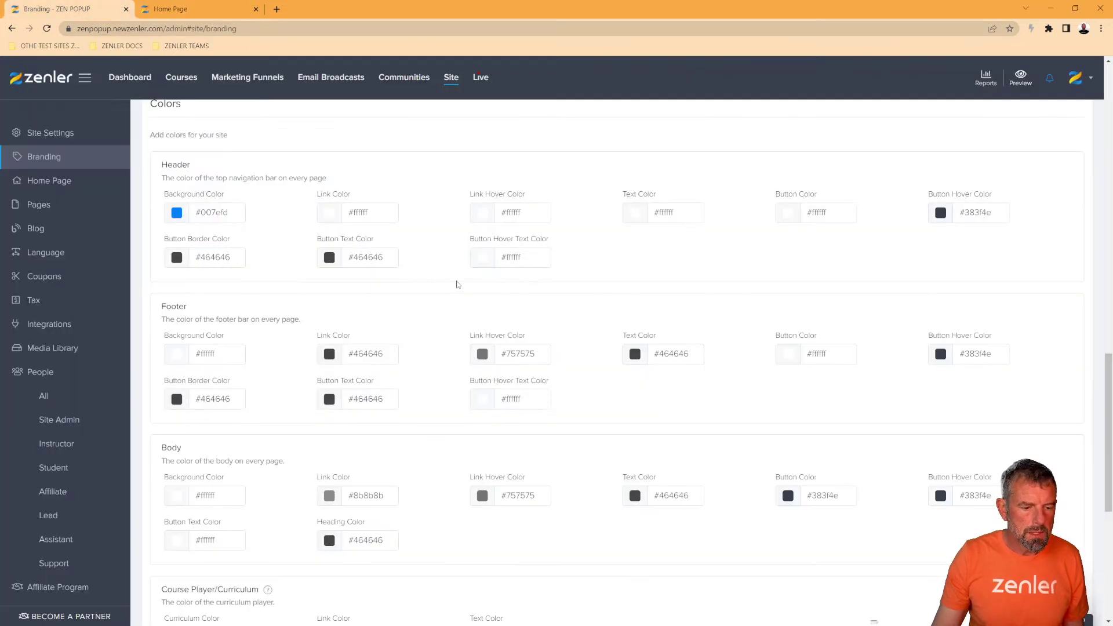
pyautogui.click(329, 213)
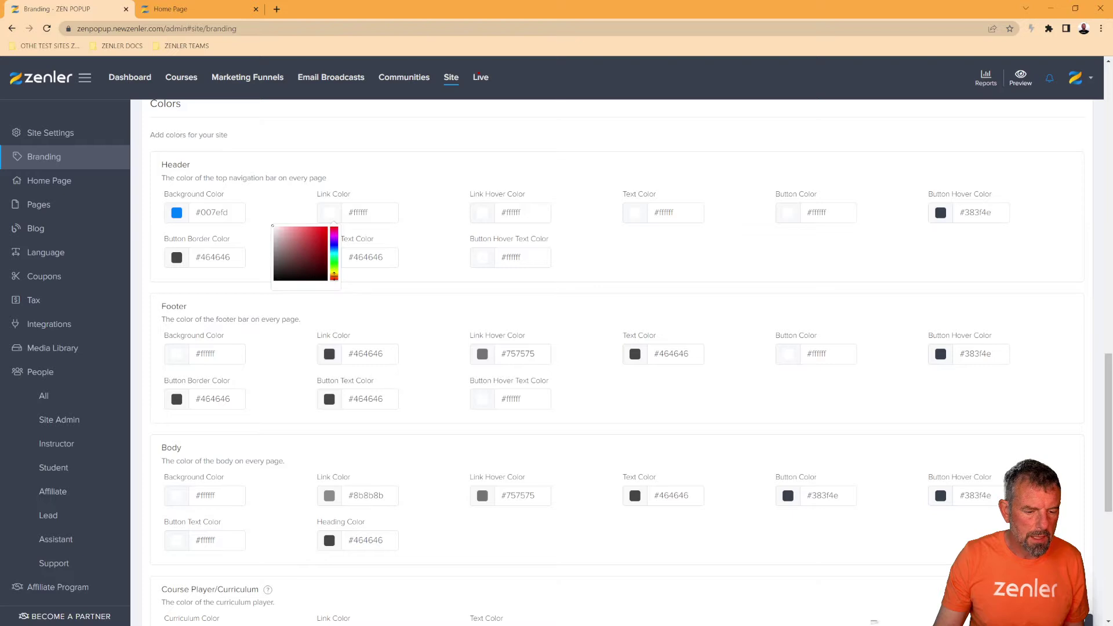
pyautogui.click(314, 238)
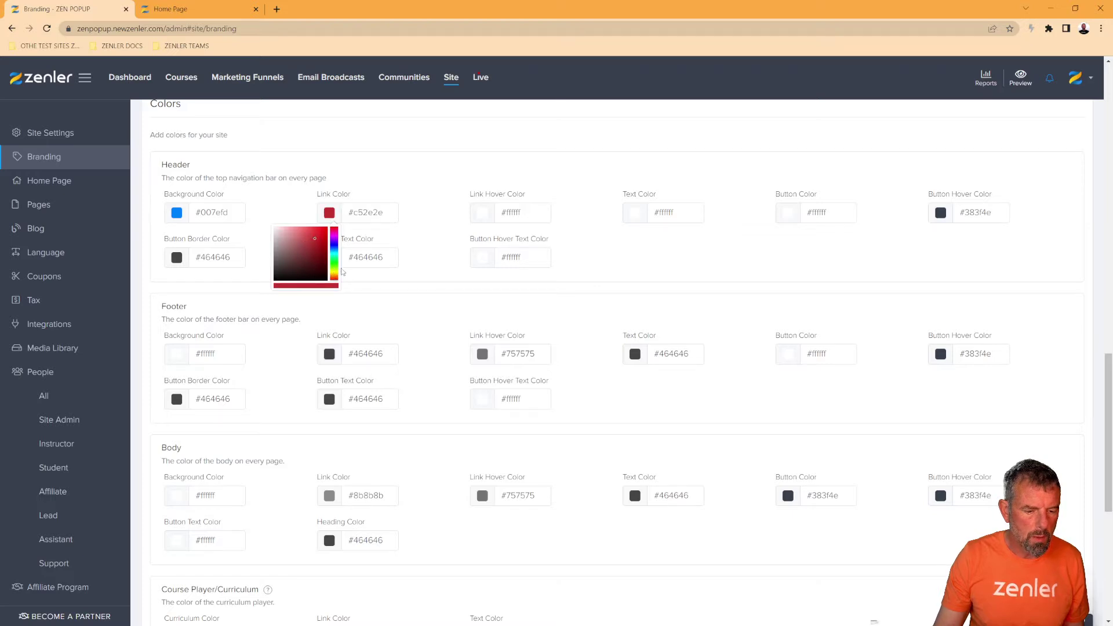
pyautogui.moveTo(335, 253)
pyautogui.mouseDown()
pyautogui.moveTo(334, 271)
pyautogui.moveTo(332, 232)
pyautogui.mouseUp()
pyautogui.click(445, 253)
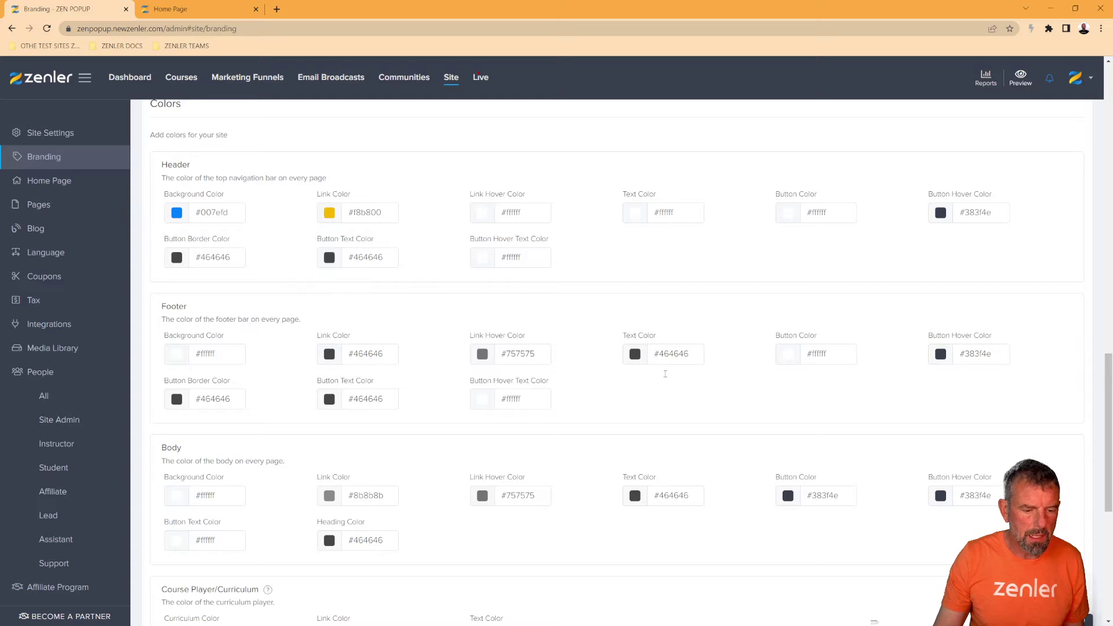
# - Save the site colors and reload the public home page to check the header links
pyautogui.scroll(-5, 684, 406)
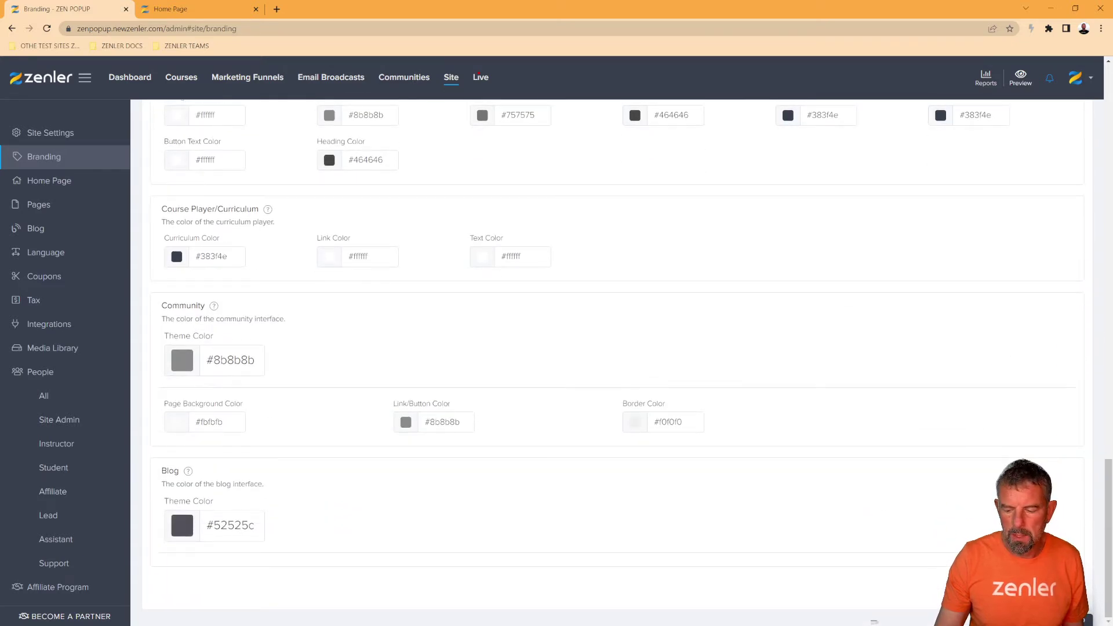
pyautogui.click(170, 9)
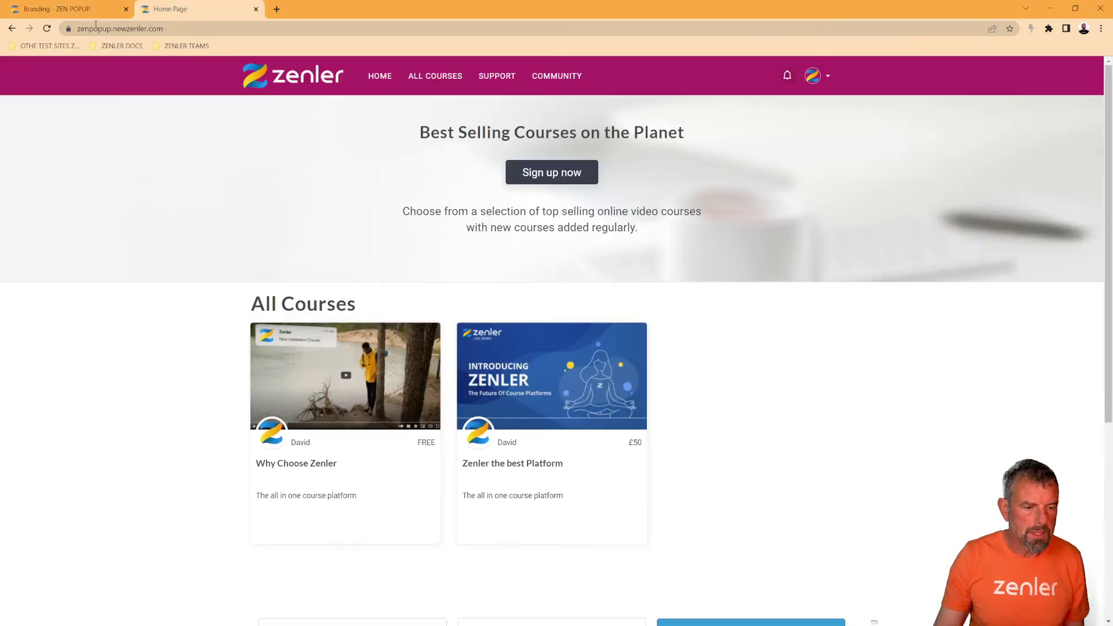
pyautogui.click(46, 28)
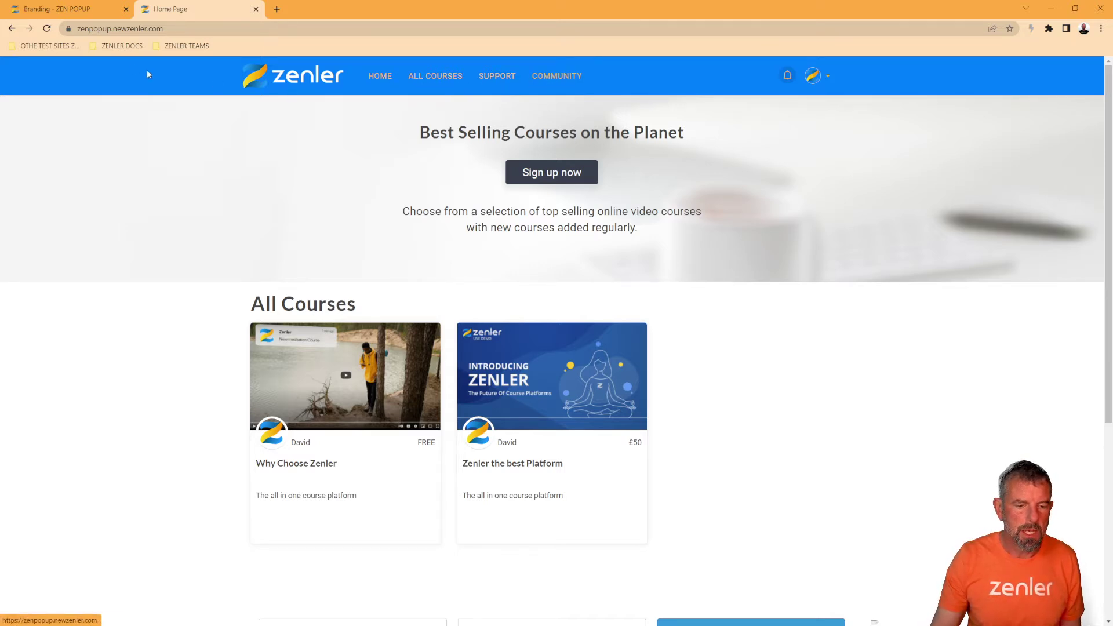
# - Return to the Branding settings and set the Header Link Color to white #ffffff
pyautogui.click(56, 9)
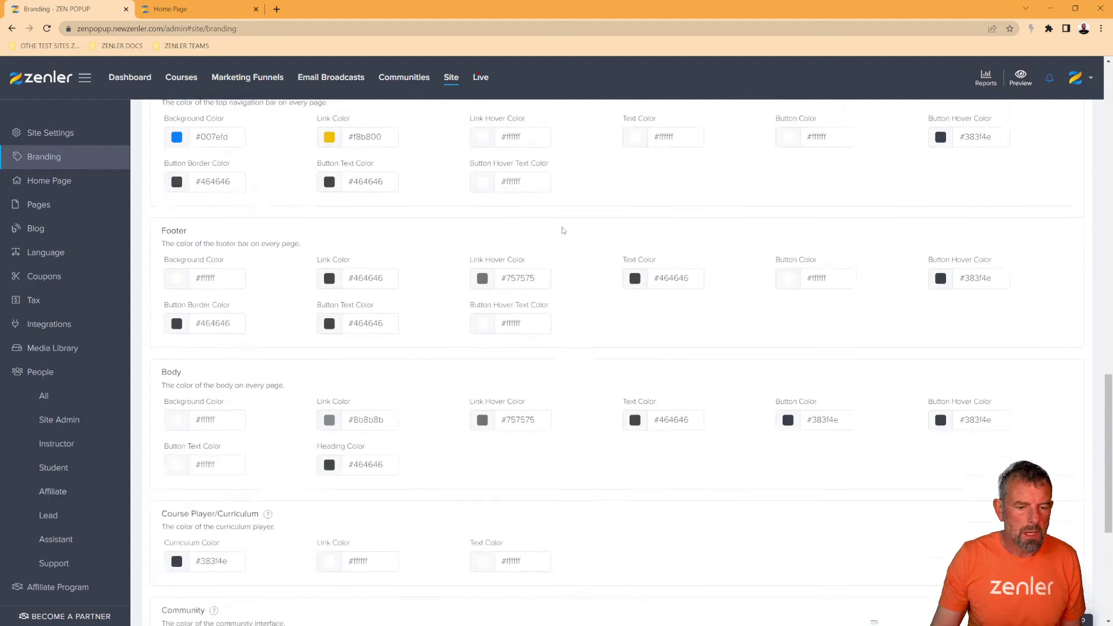
pyautogui.scroll(3, 562, 231)
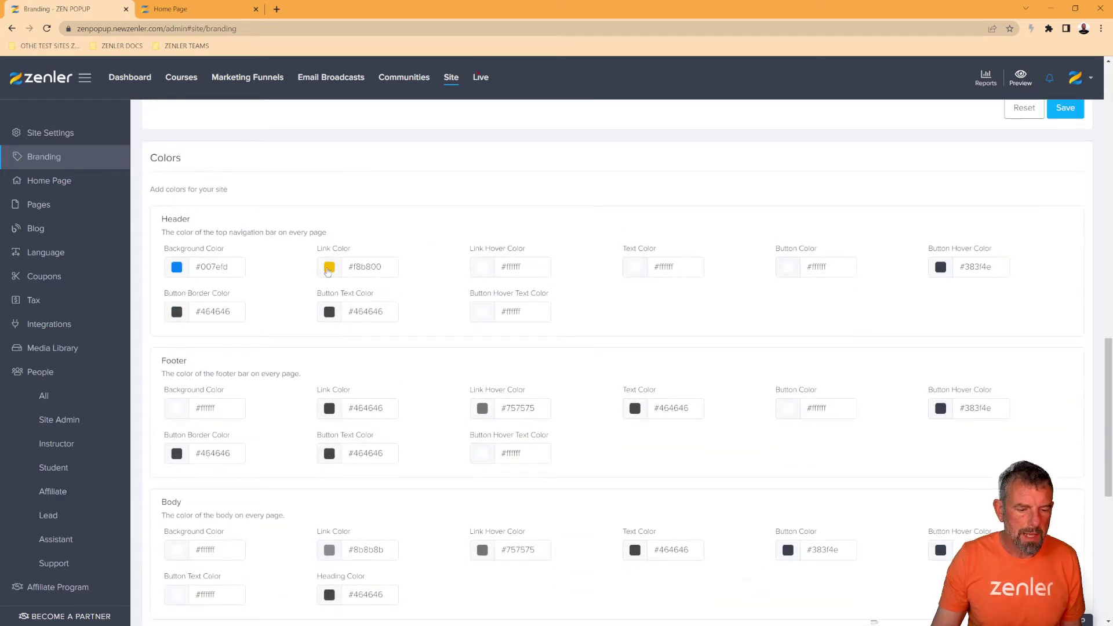
pyautogui.click(328, 269)
pyautogui.click(270, 283)
pyautogui.click(440, 266)
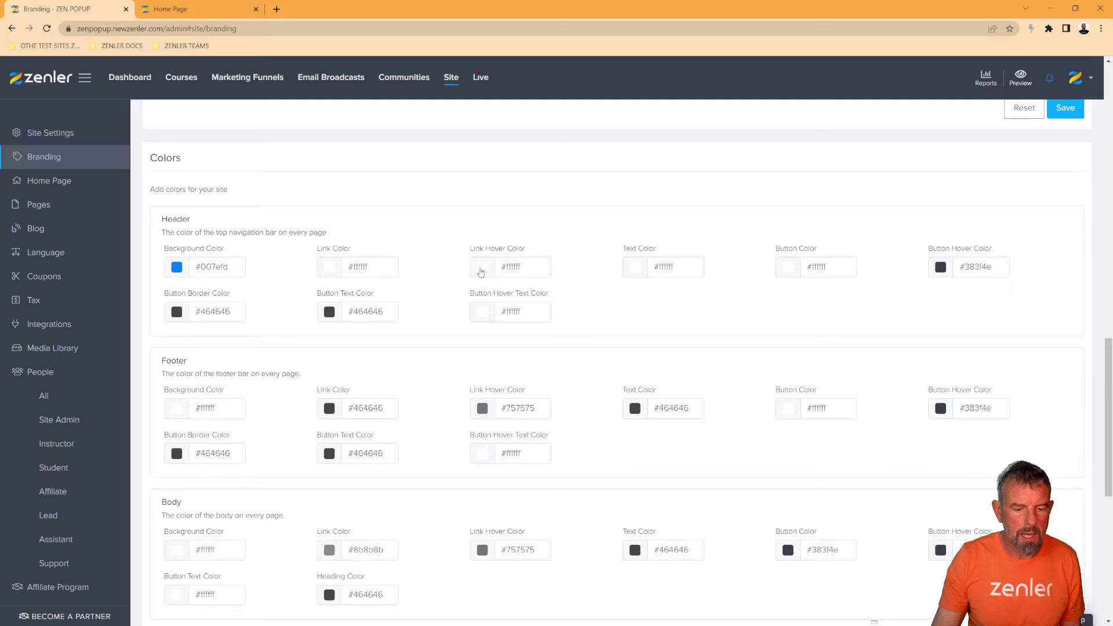
# - Set the Header Link Hover Color to red #f80000
pyautogui.click(481, 270)
pyautogui.click(483, 281)
pyautogui.click(624, 309)
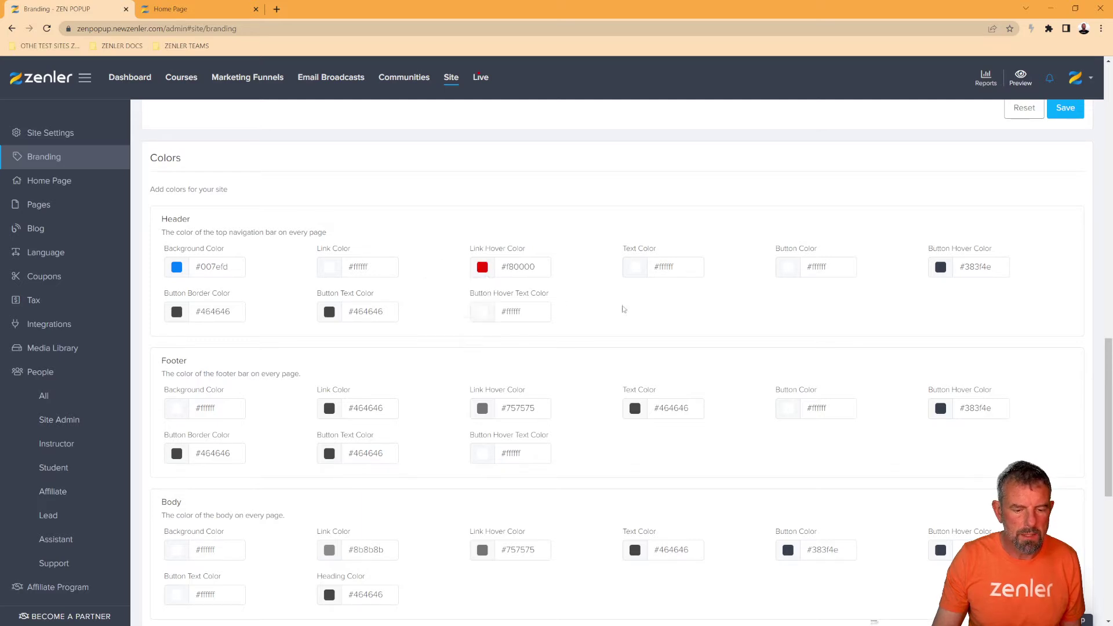
# - Save the header colors and reload the home page to check the navigation links' normal and hover colors
pyautogui.scroll(-8, 966, 498)
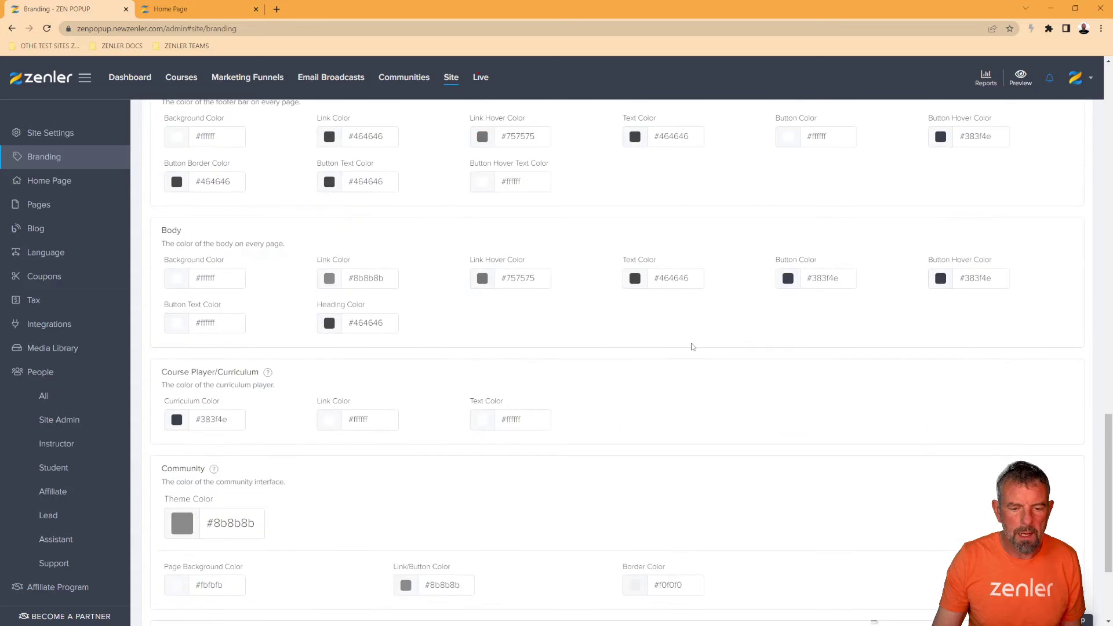
pyautogui.click(1081, 586)
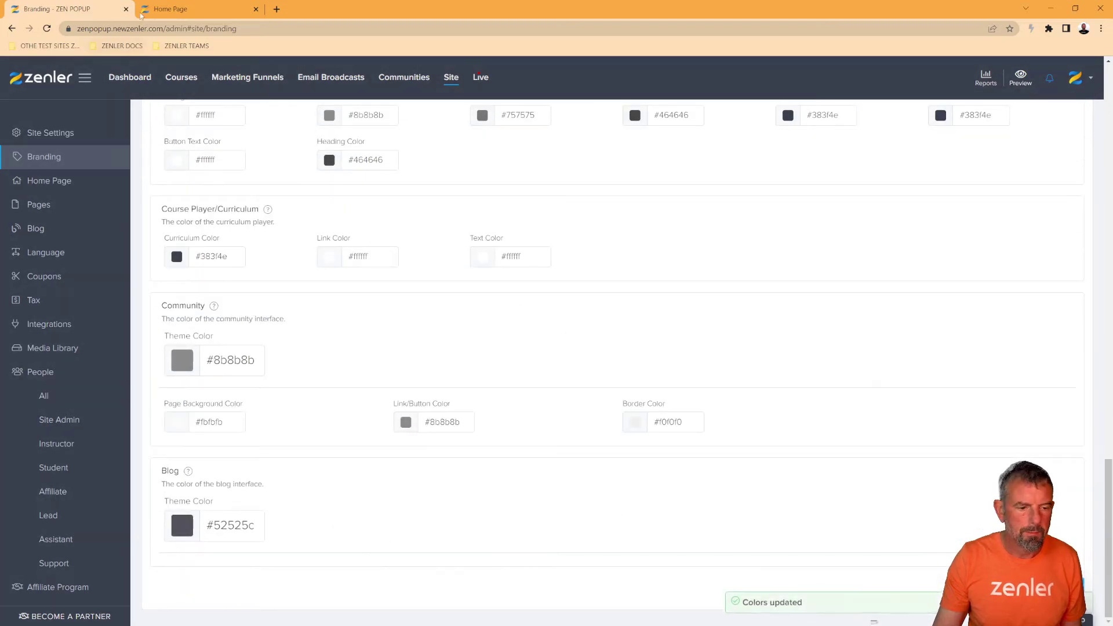
pyautogui.click(170, 9)
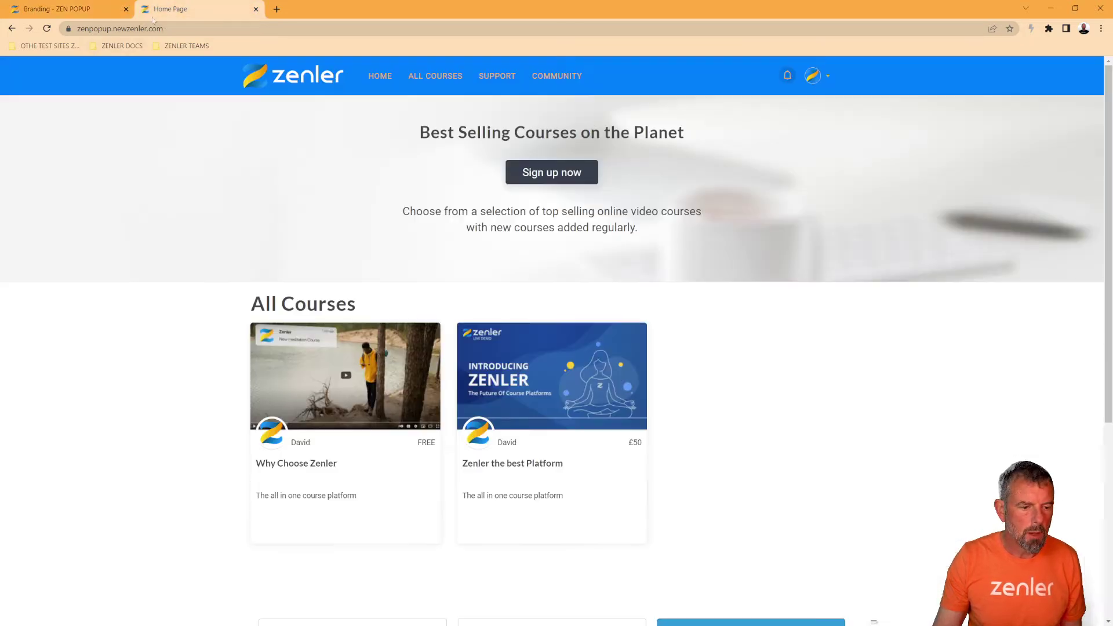
pyautogui.click(47, 29)
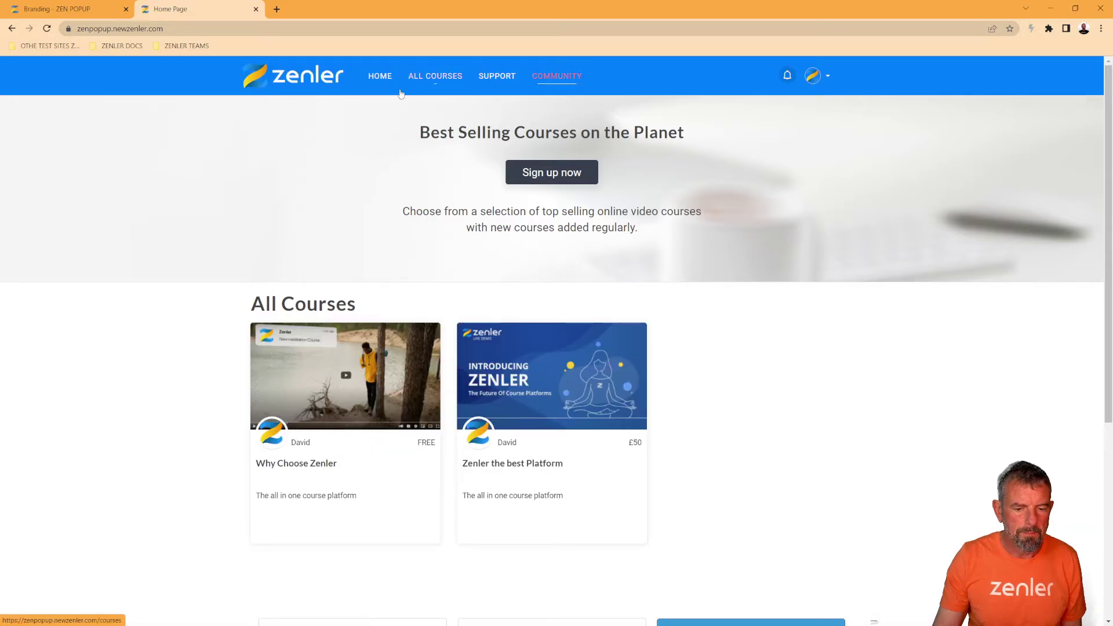
# - Go back to the Branding settings and change the Header Link Hover Color to white #ffffff
pyautogui.click(59, 4)
pyautogui.scroll(7, 534, 244)
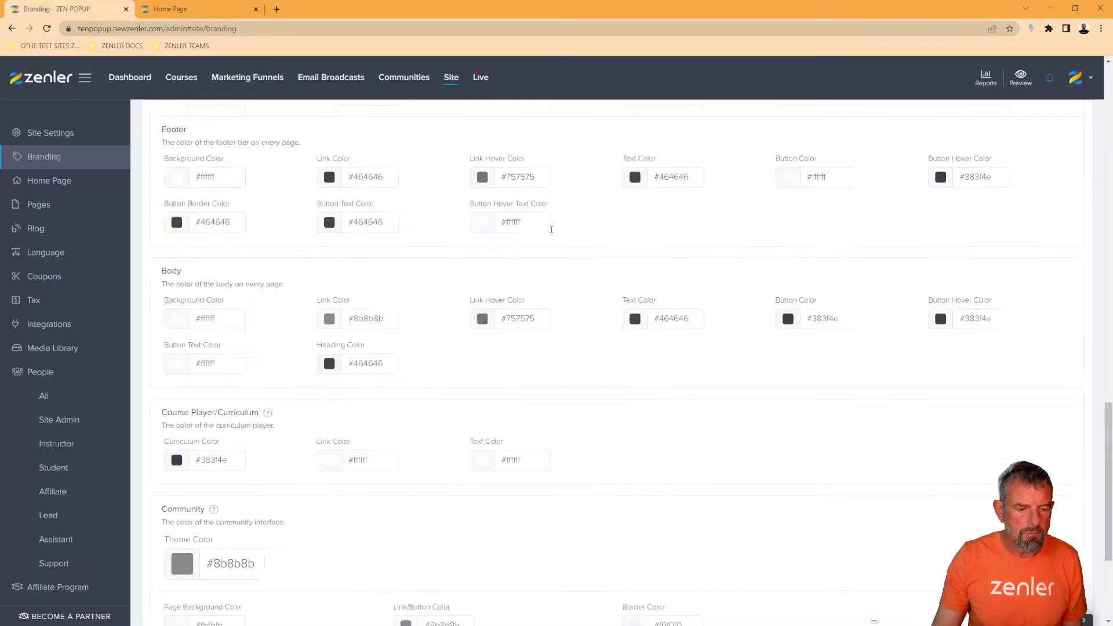
pyautogui.click(486, 267)
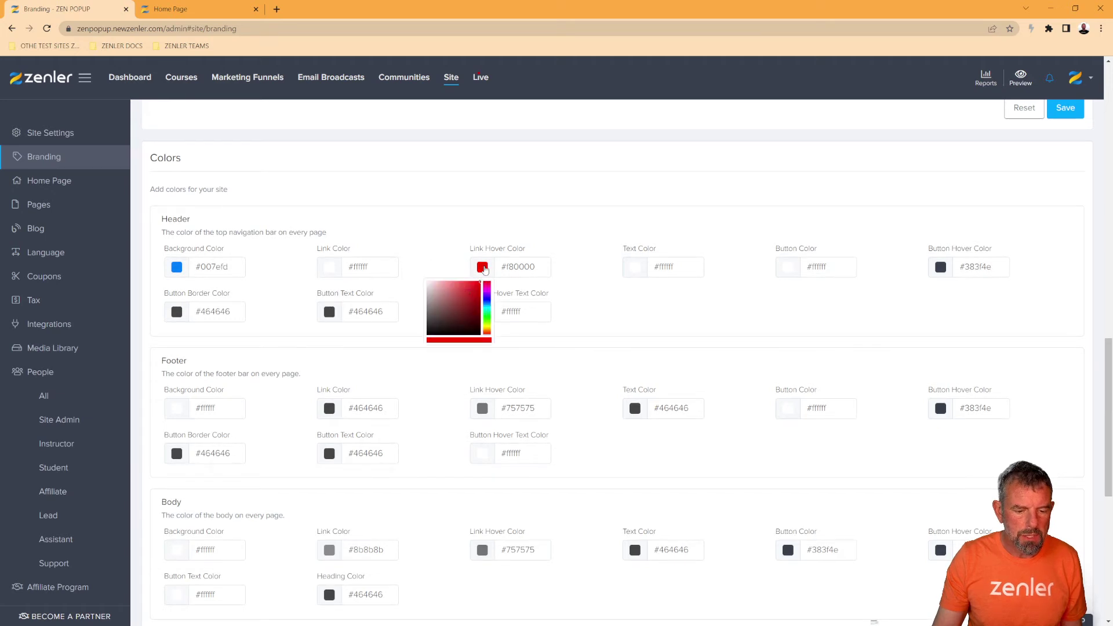
pyautogui.moveTo(445, 306); pyautogui.dragTo(410, 266)
pyautogui.click(582, 270)
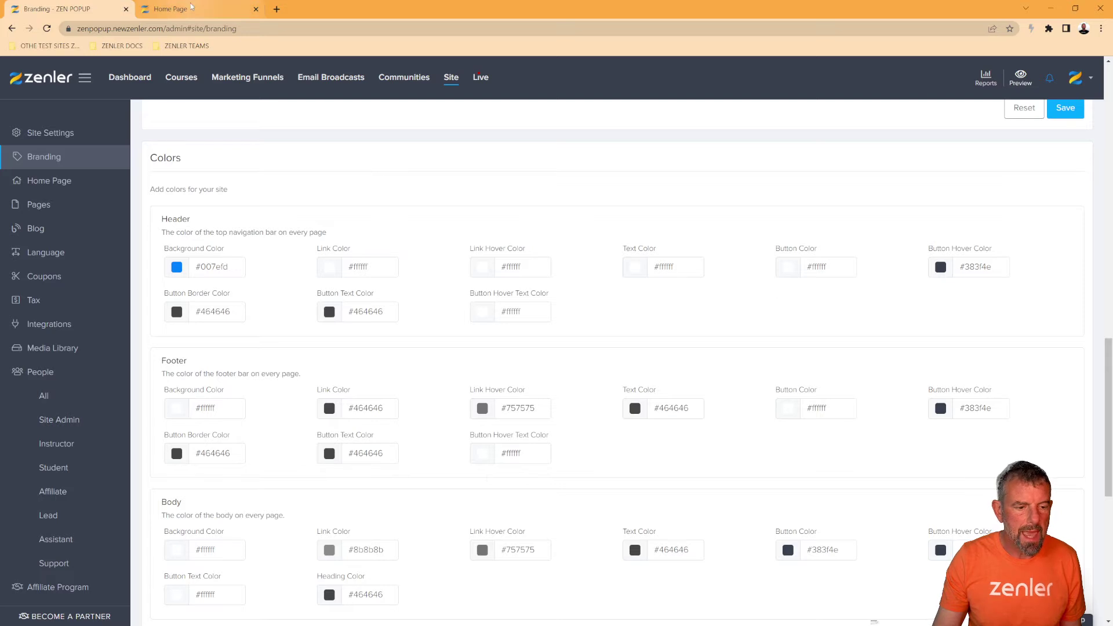
# - Save the white link hover color and view the header on the public home page
pyautogui.scroll(-5, 802, 357)
pyautogui.scroll(-2, 827, 374)
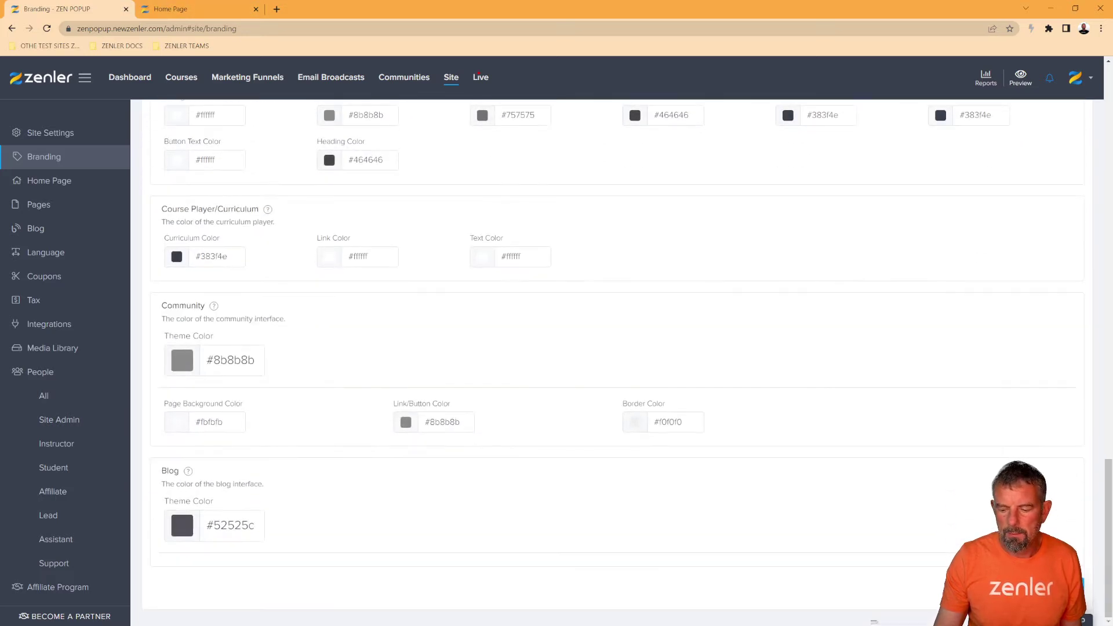
pyautogui.click(170, 8)
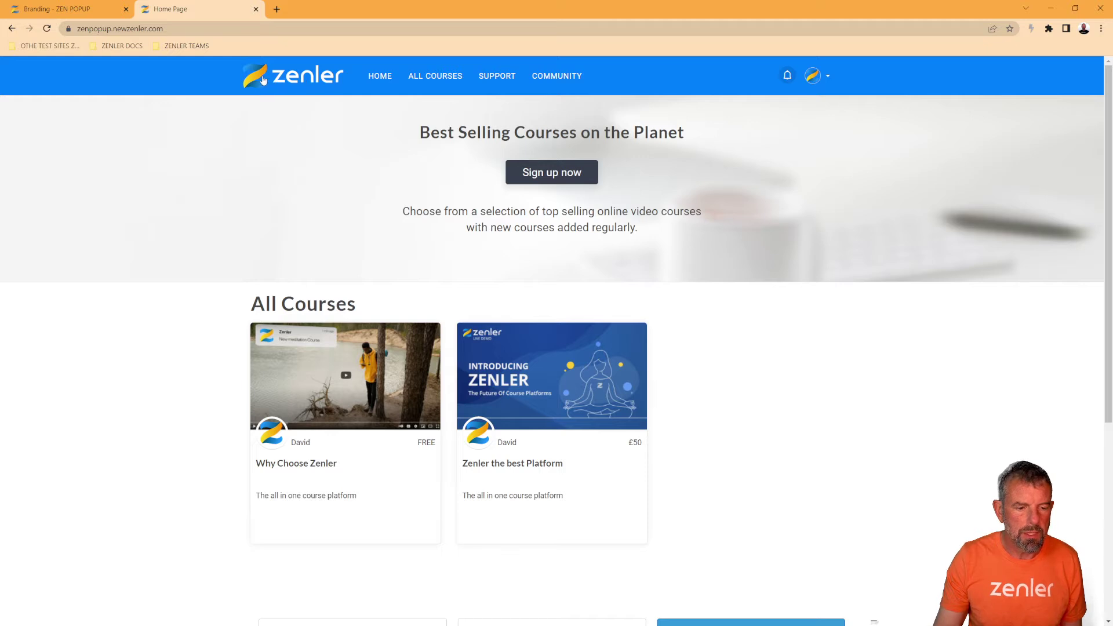
# - Compare the Header color settings in Branding with the navigation bar on the home page
pyautogui.hotkey('ctrl', 'shift', 'Tab')
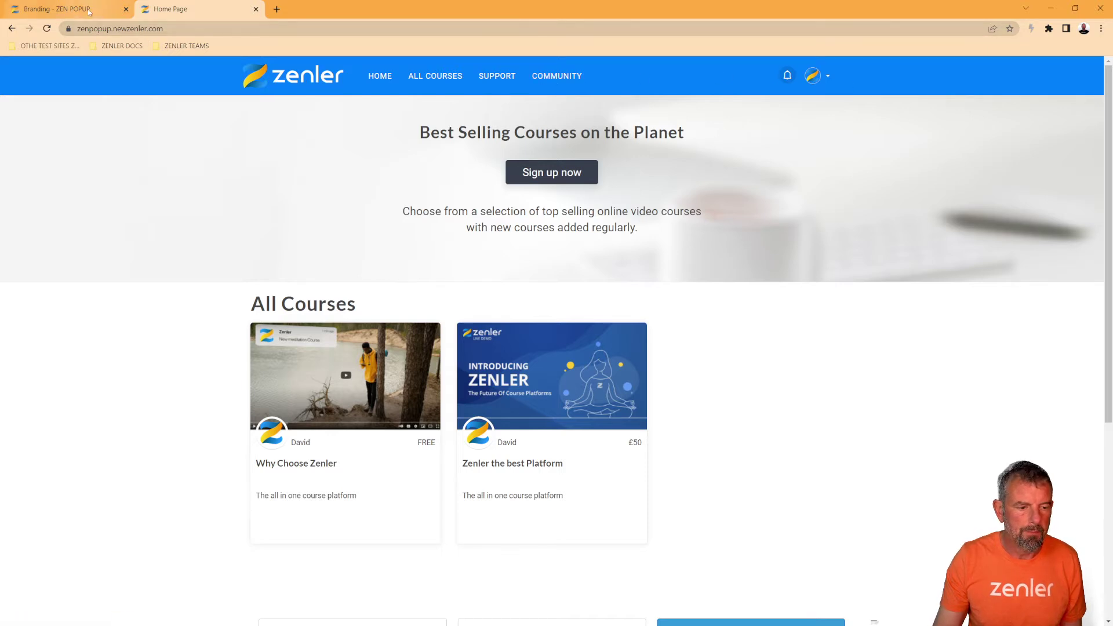
pyautogui.scroll(8, 721, 275)
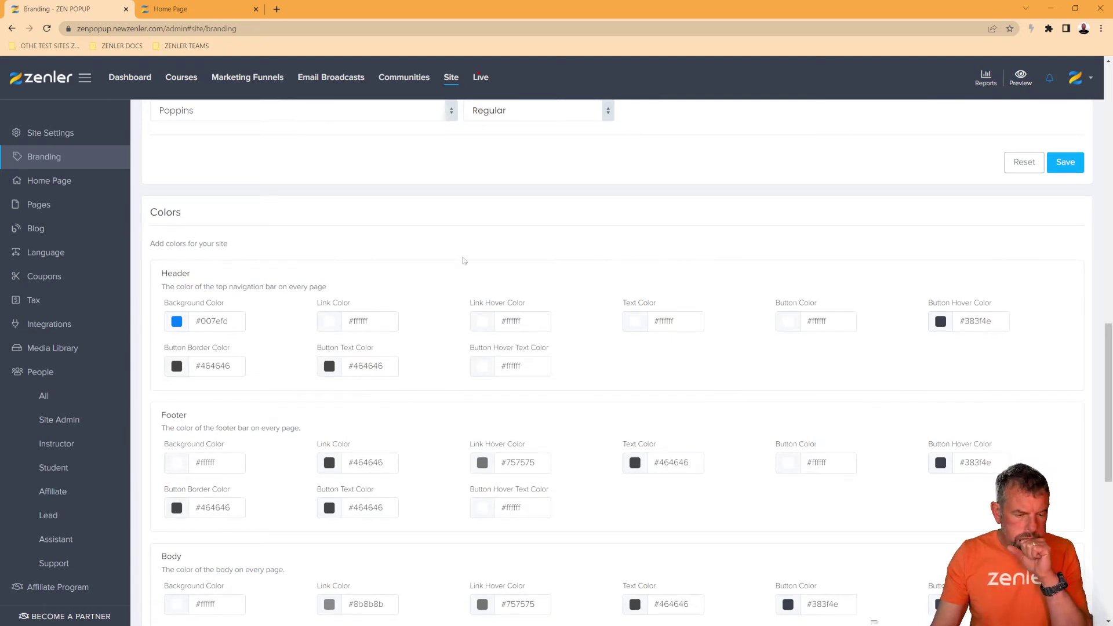
pyautogui.click(210, 9)
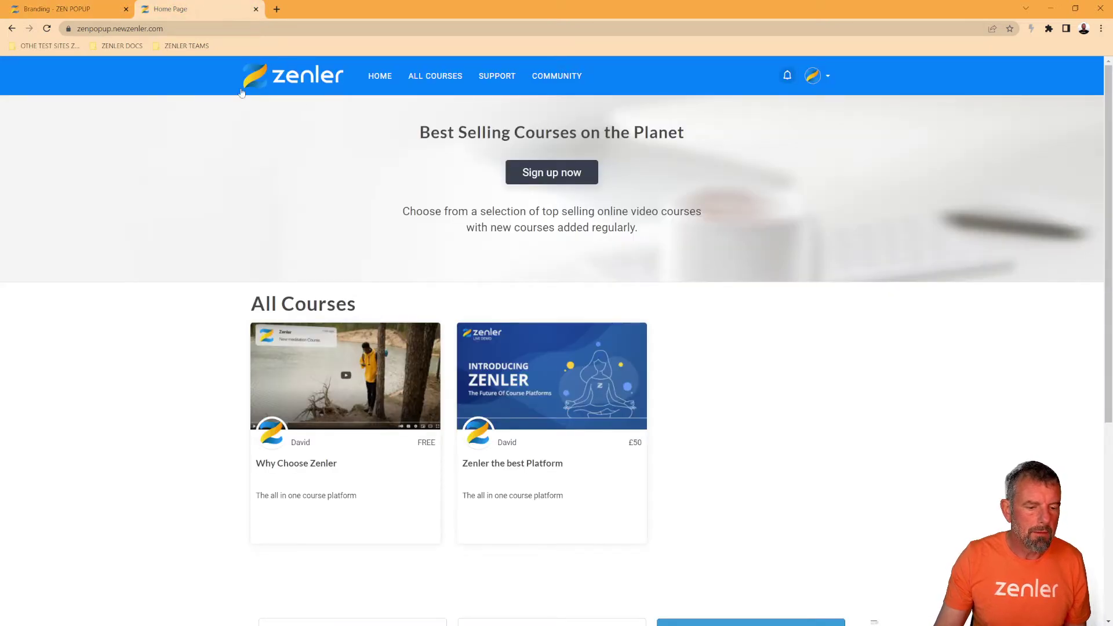
pyautogui.hotkey('ctrl', 'pageup')
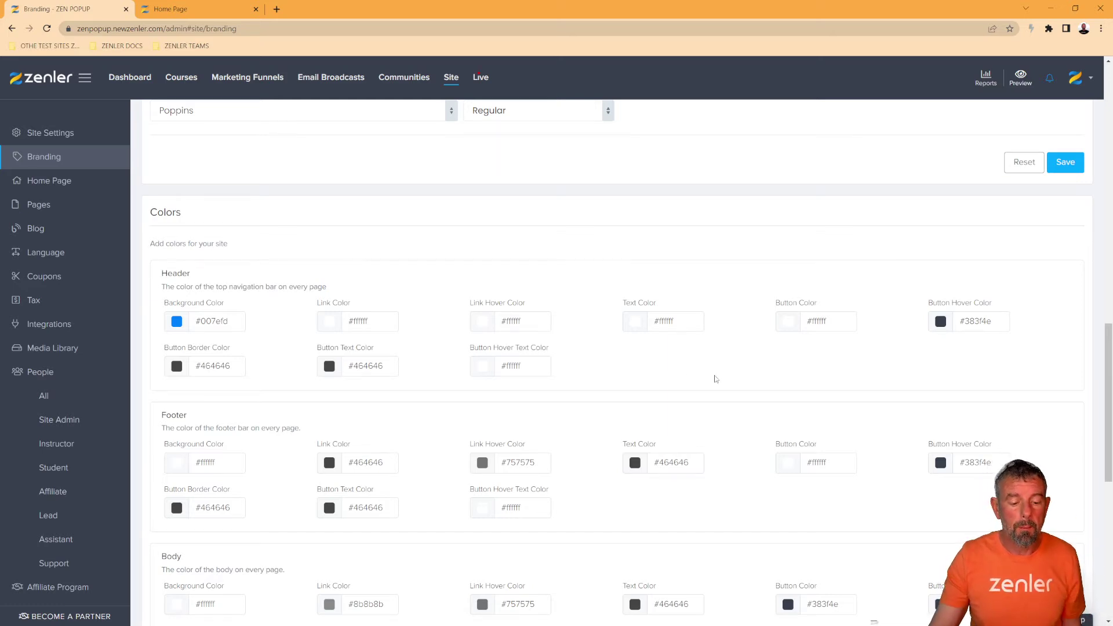
# - Save the colors from the Branding settings and examine the footer of the public home page
pyautogui.scroll(-3, 719, 380)
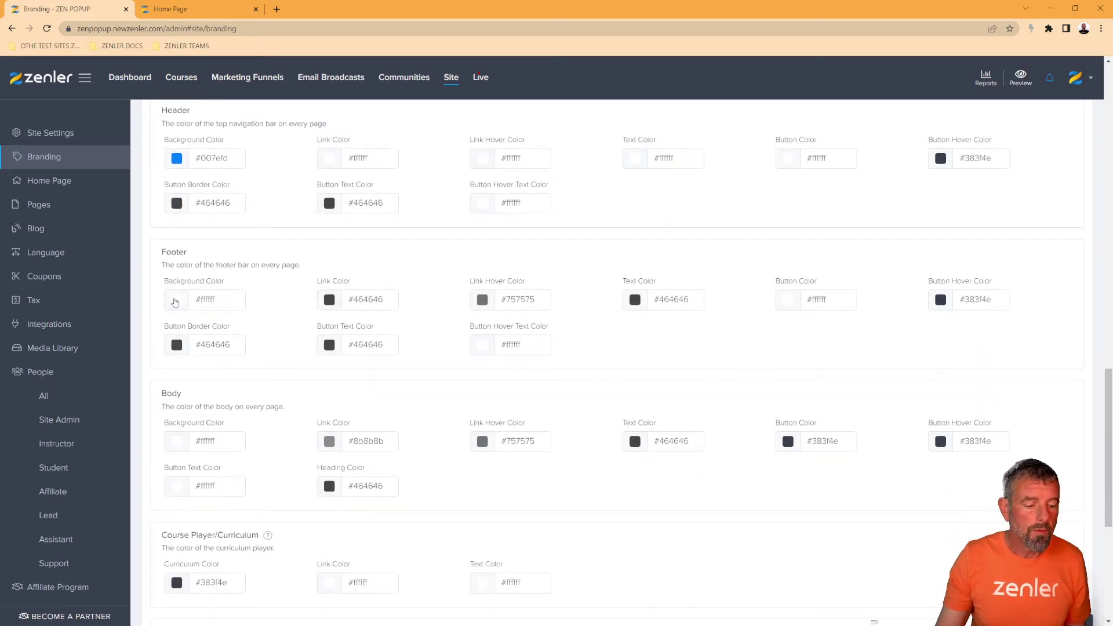
pyautogui.scroll(-6, 762, 465)
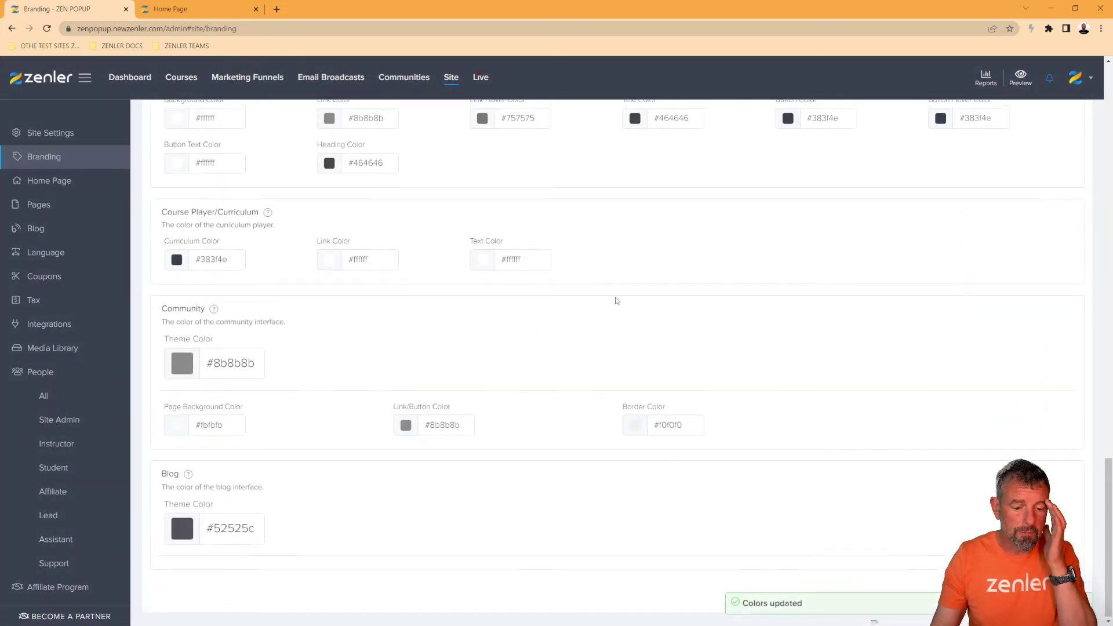
pyautogui.scroll(5, 185, 340)
pyautogui.scroll(2, 312, 232)
pyautogui.click(171, 8)
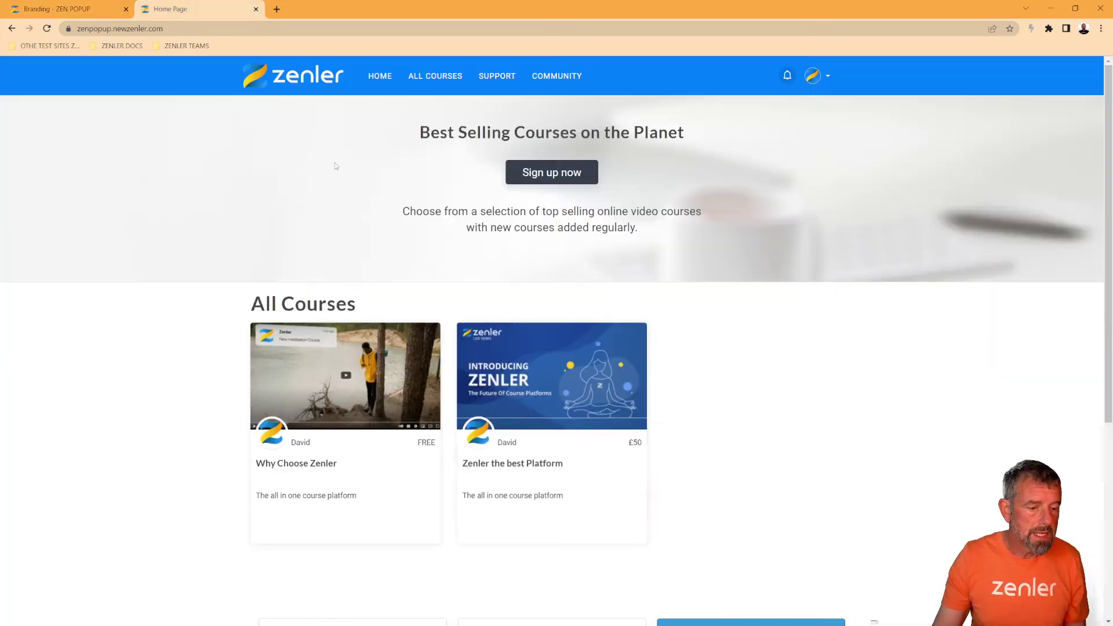
pyautogui.scroll(-5, 508, 467)
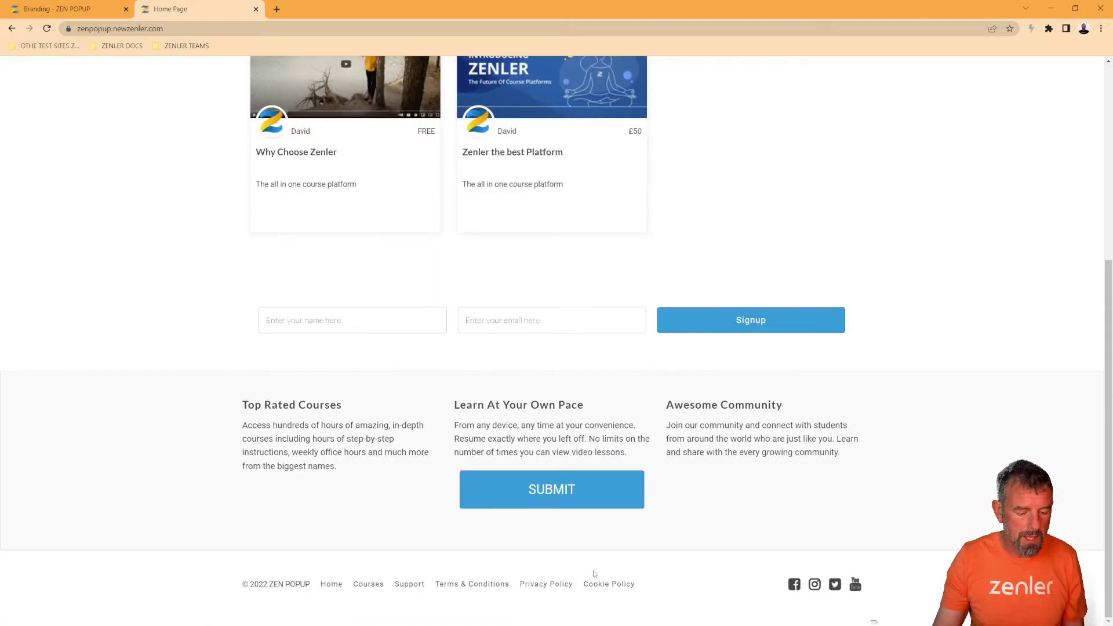
# - Set both the Footer Background Color and the Footer Link Color to red #ff0000 in the Branding settings
pyautogui.click(63, 8)
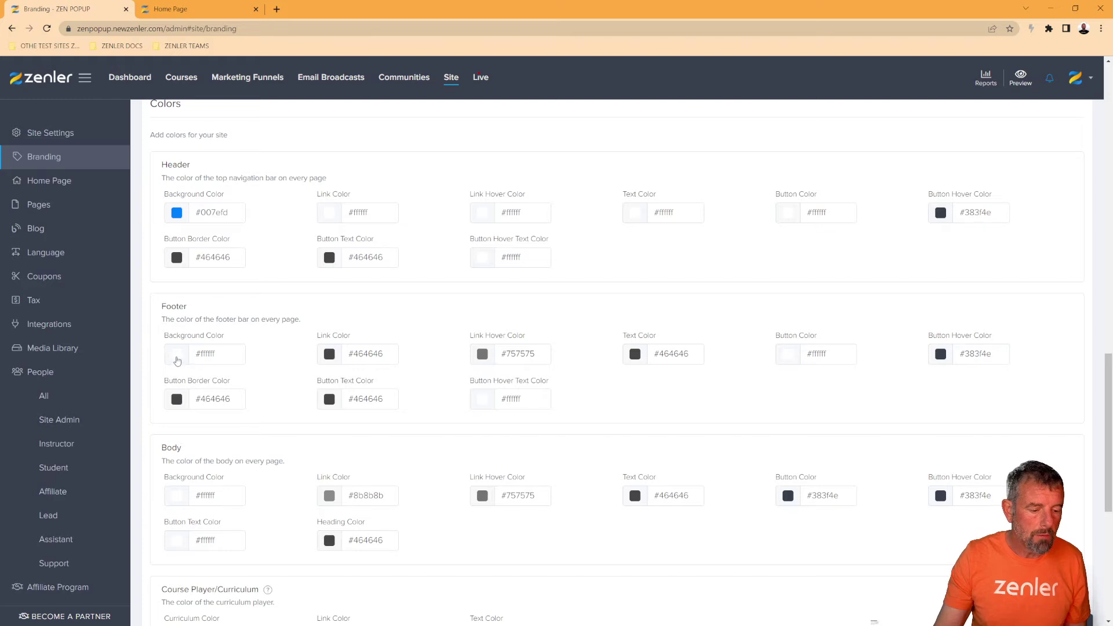
pyautogui.click(177, 355)
pyautogui.write('ff0000')
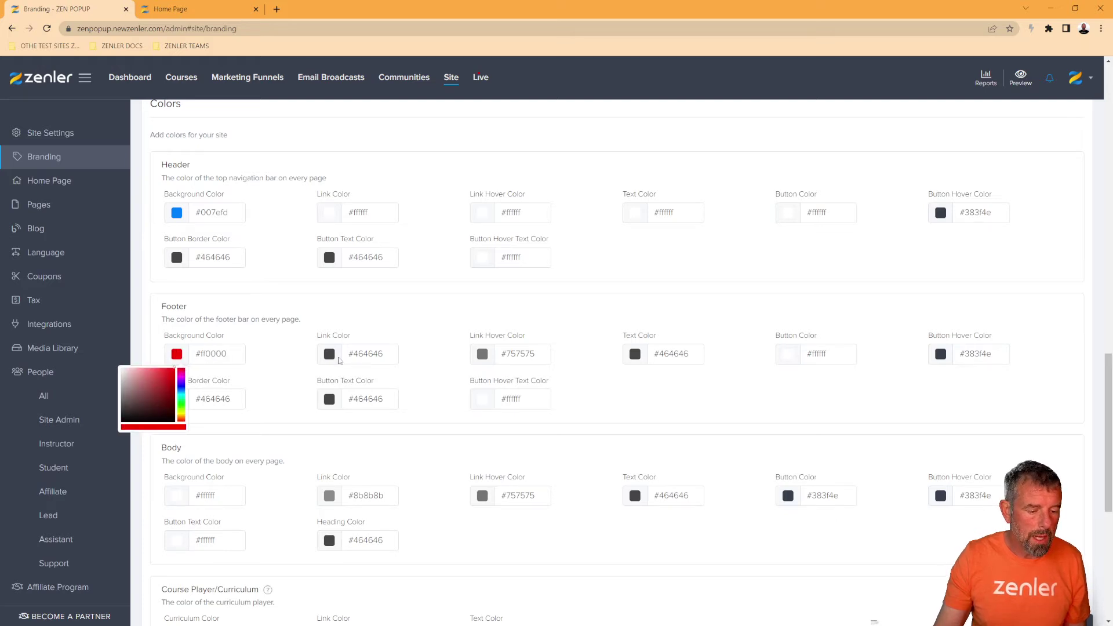
pyautogui.click(284, 366)
pyautogui.click(329, 355)
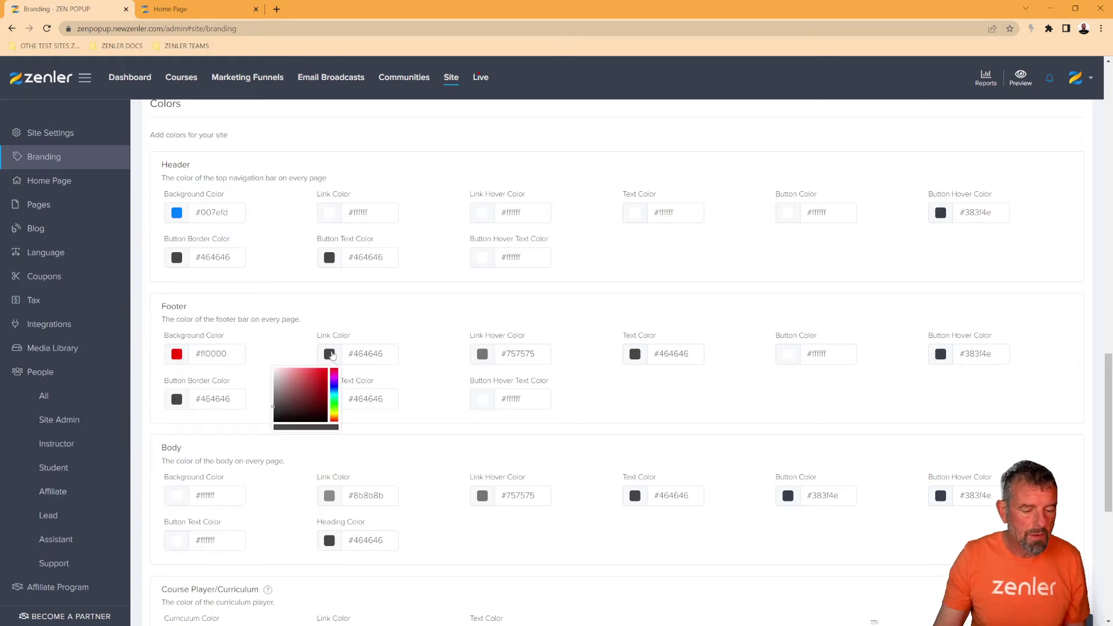
pyautogui.write('ff0000')
pyautogui.click(446, 362)
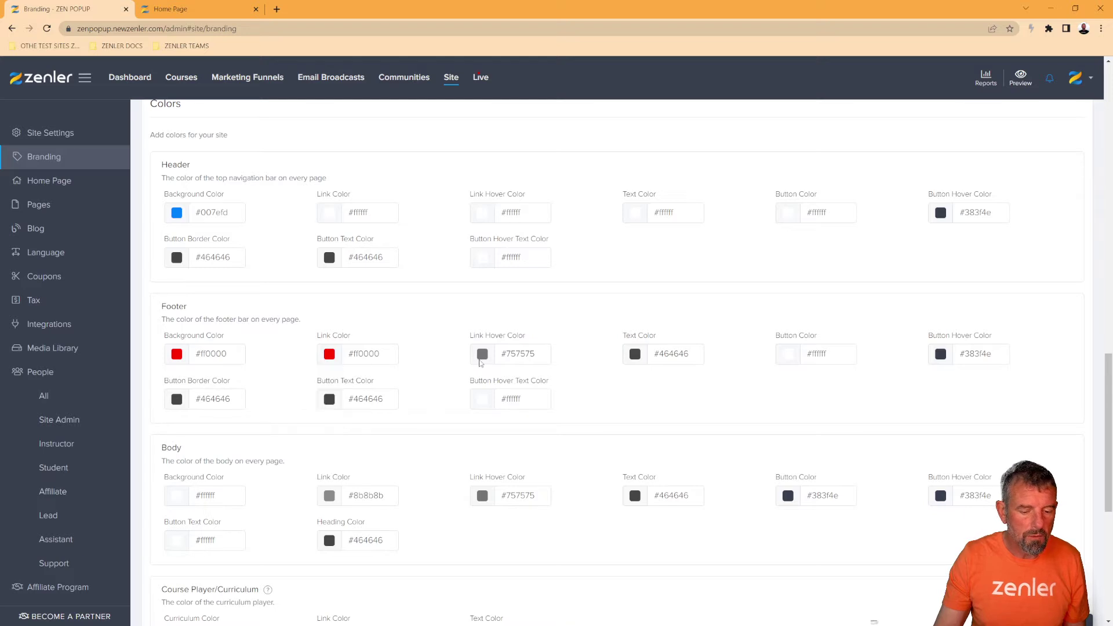
# - Change the Footer Link Hover Color to blue #001bdd
pyautogui.click(482, 356)
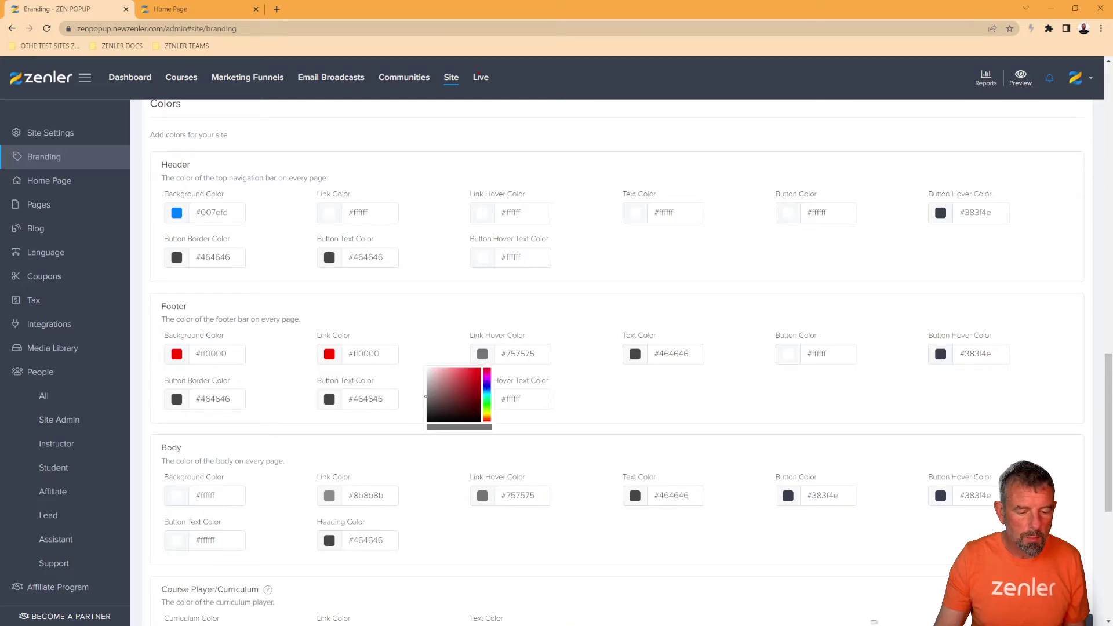
pyautogui.click(481, 376)
pyautogui.write('#001bdd')
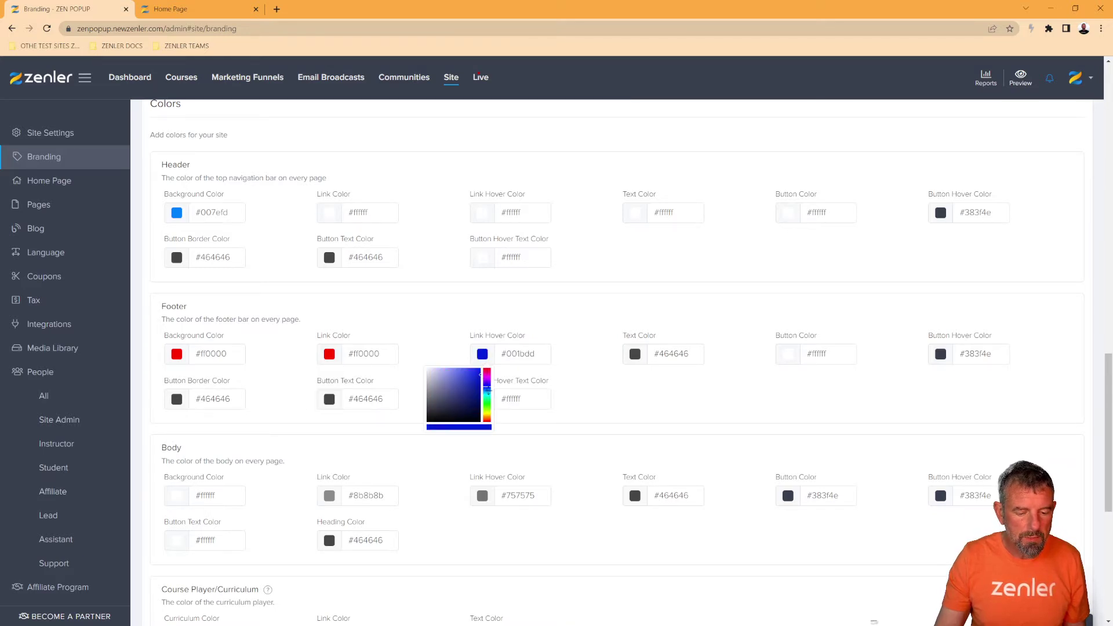
pyautogui.click(580, 380)
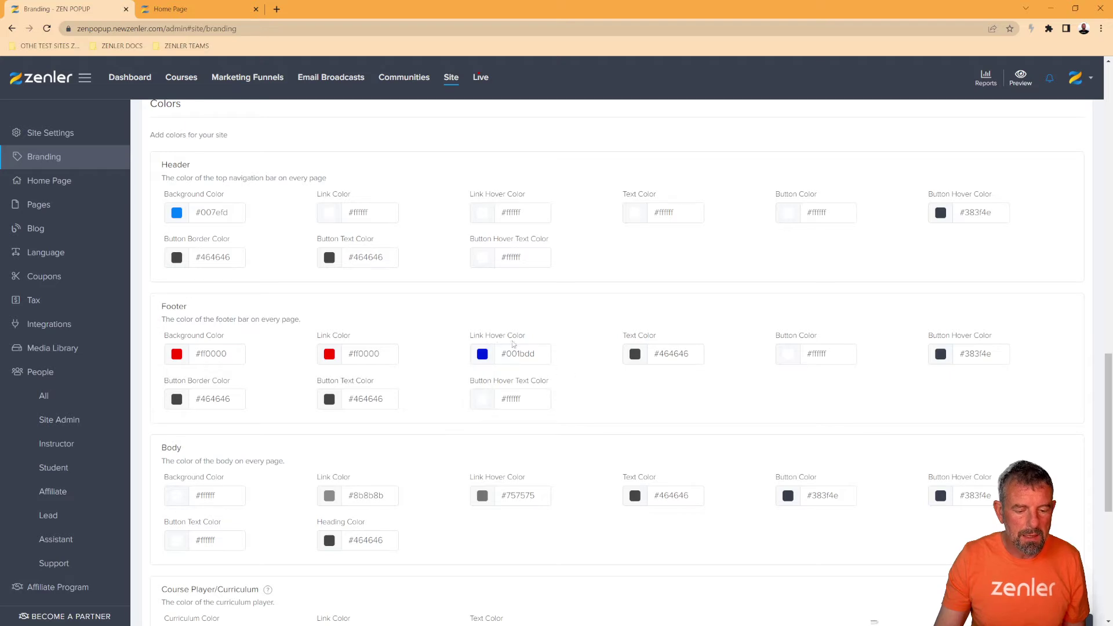
# - Save the Branding colors and check the footer background and link hover color on the reloaded home page
pyautogui.scroll(-5, 633, 399)
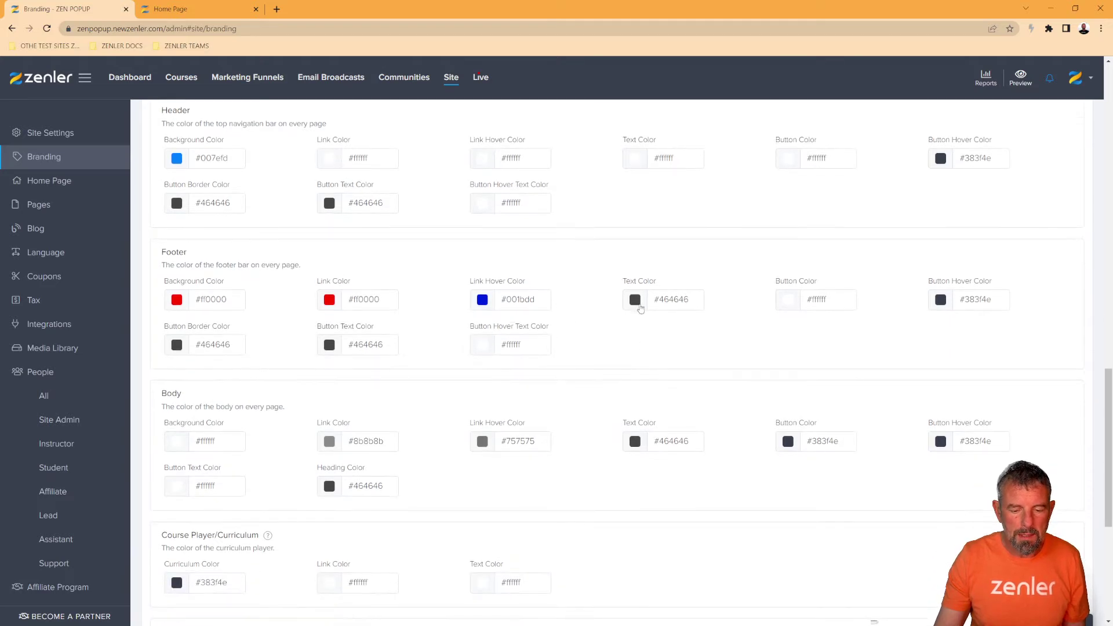
pyautogui.scroll(-2, 633, 399)
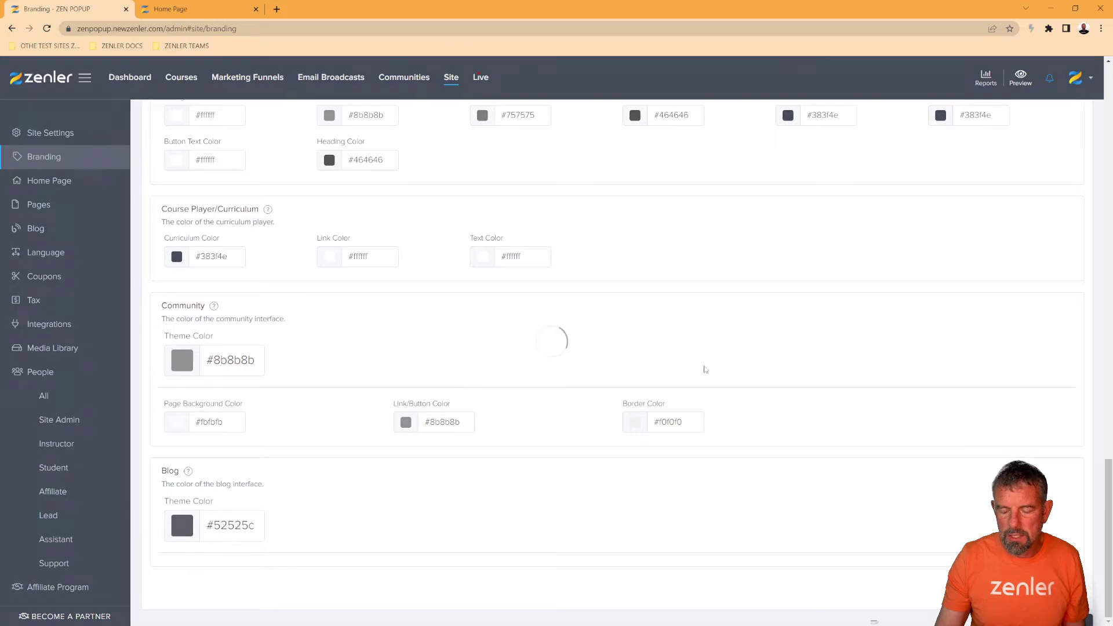
pyautogui.scroll(4, 536, 226)
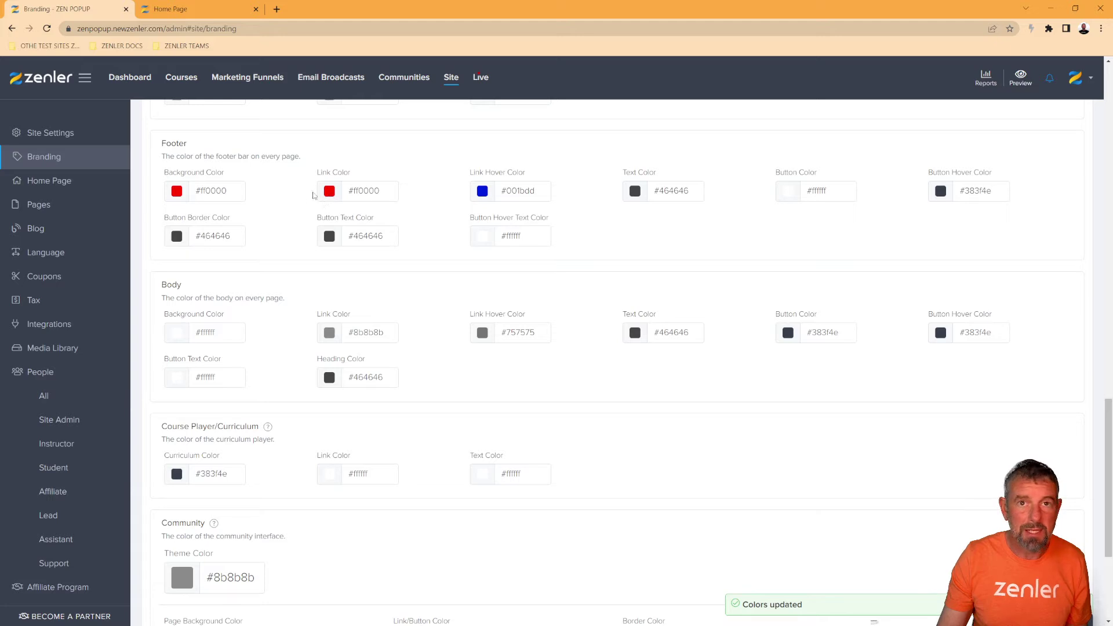
pyautogui.click(154, 13)
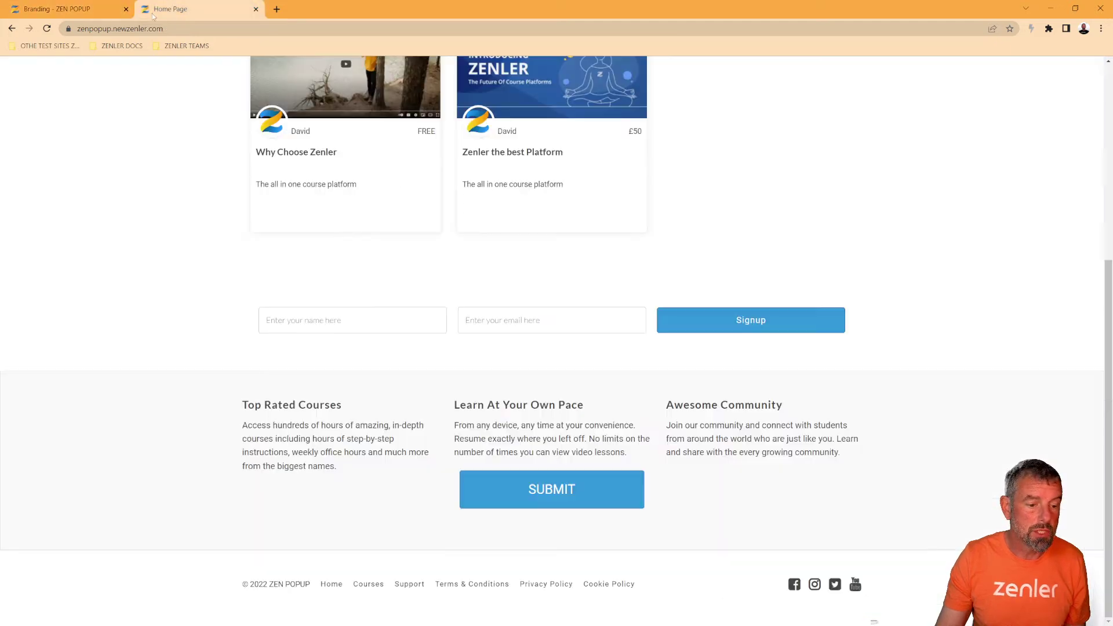
pyautogui.click(46, 29)
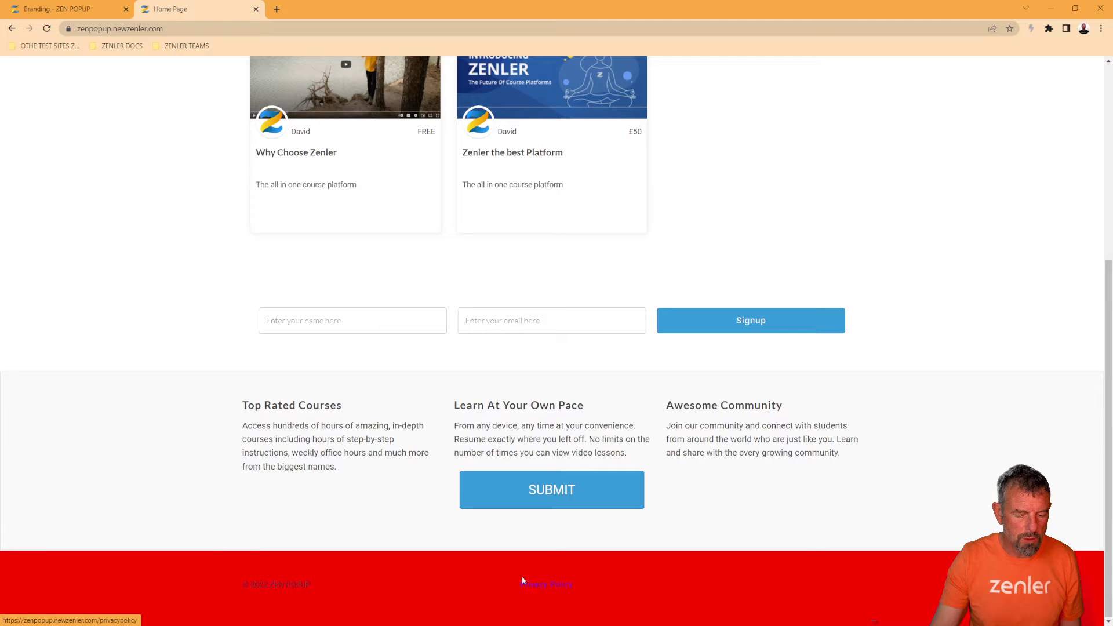
# - Save a white #ffffff Footer Link Color in the Branding settings and check the footer links on the reloaded home page
pyautogui.click(90, 6)
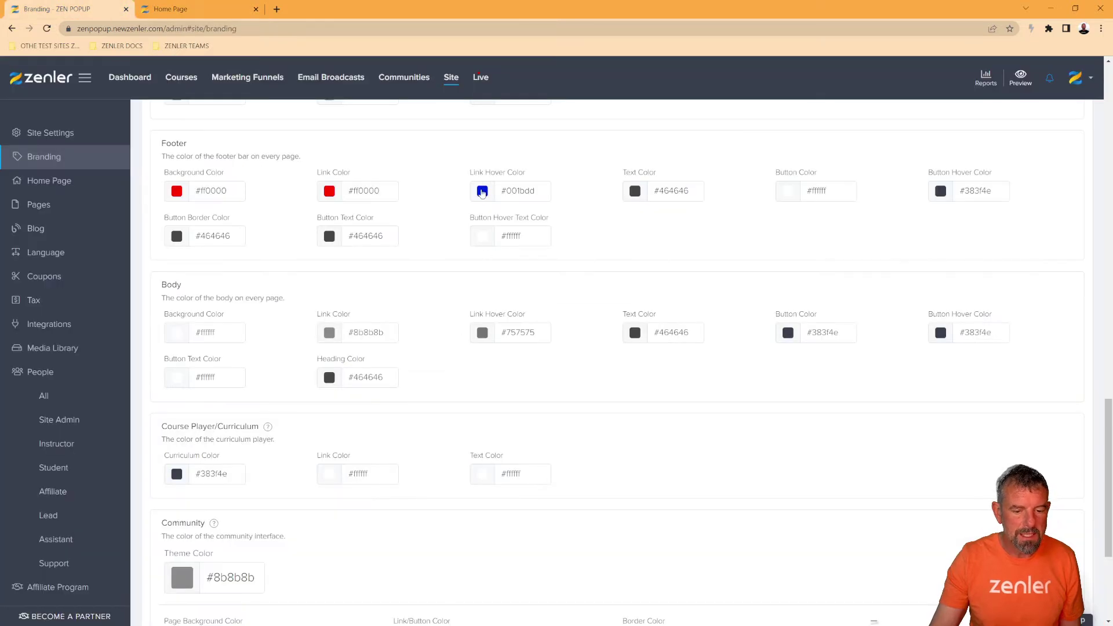
pyautogui.click(331, 194)
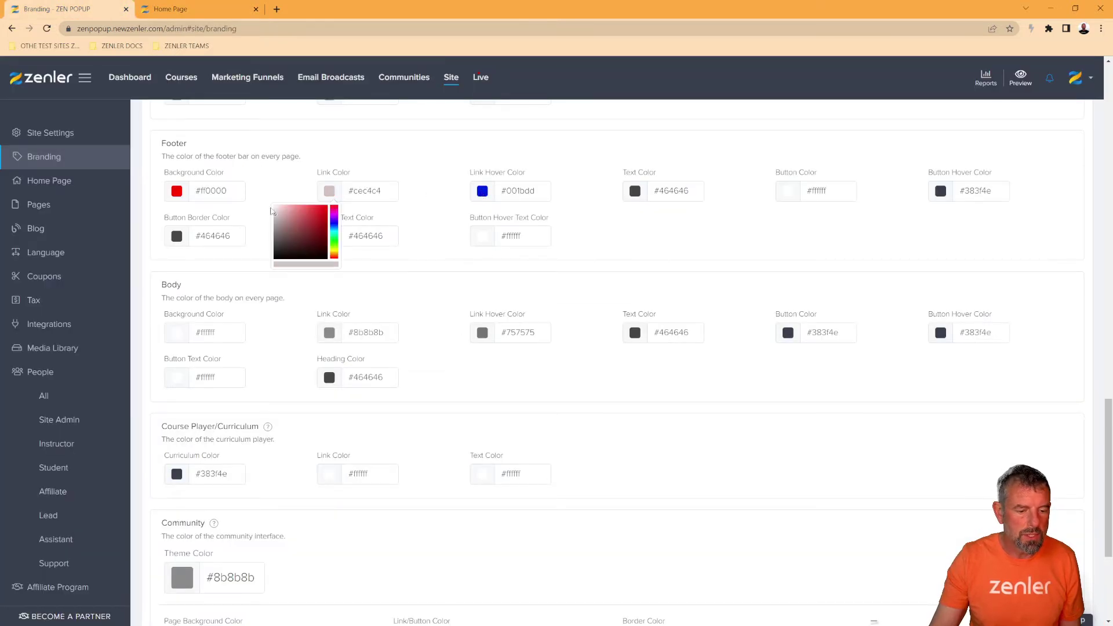
pyautogui.moveTo(287, 227); pyautogui.dragTo(267, 205)
pyautogui.click(376, 194)
pyautogui.scroll(-4, 951, 526)
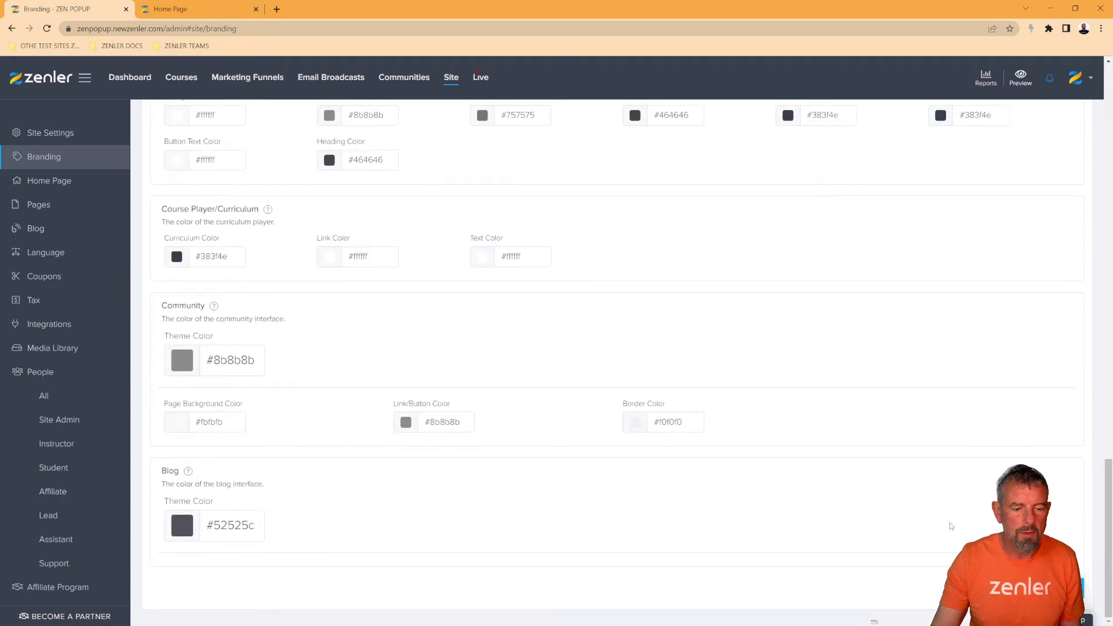
pyautogui.click(1056, 588)
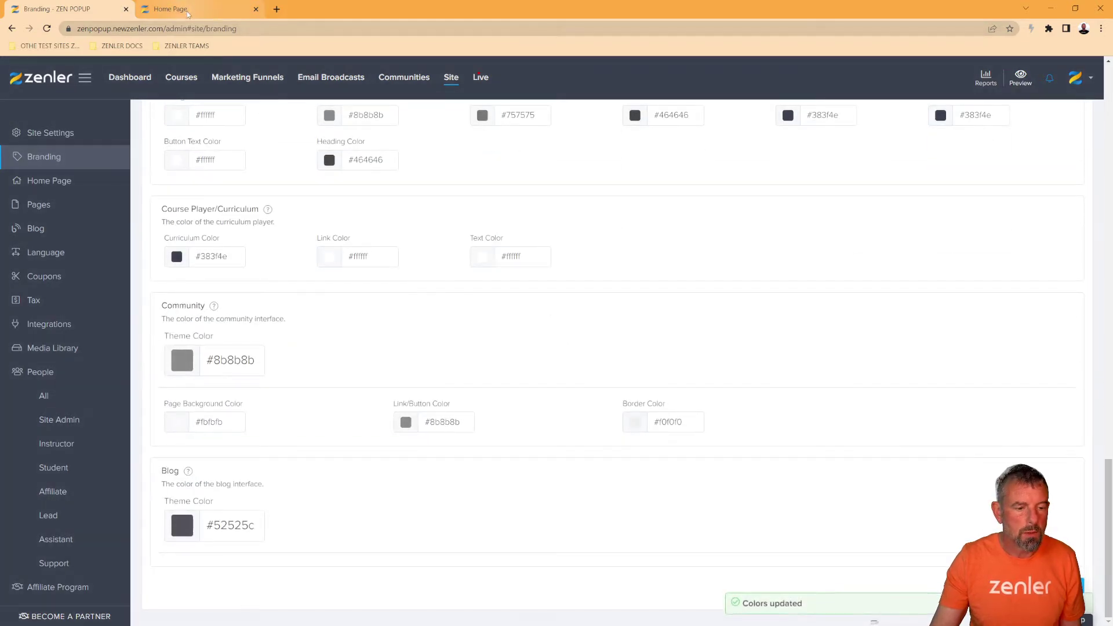
pyautogui.click(174, 9)
pyautogui.click(48, 28)
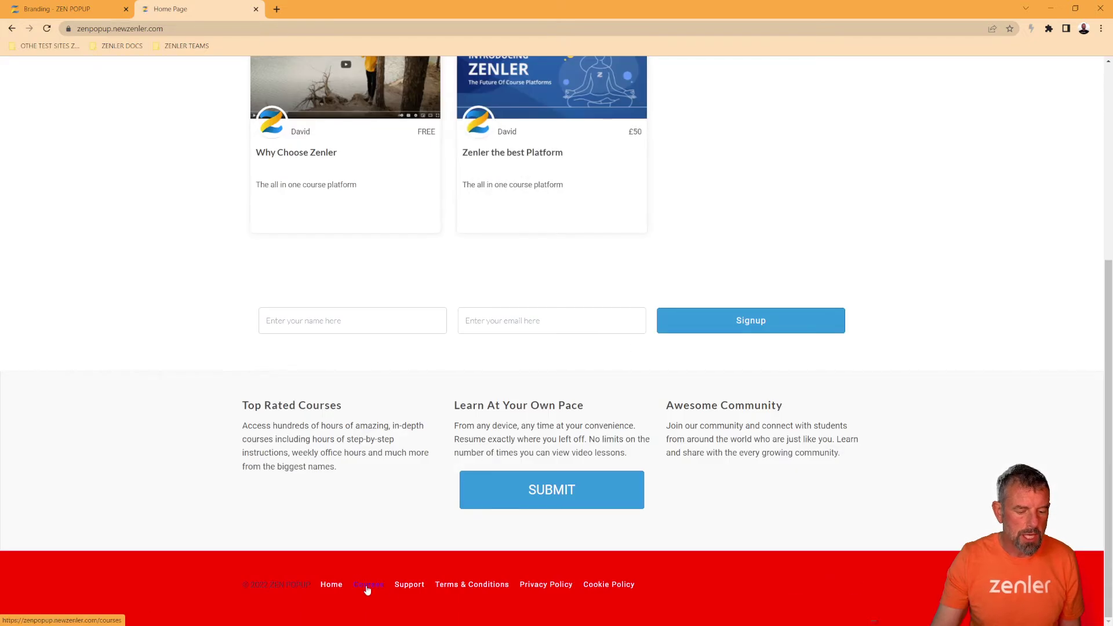
# - Set the Footer Background Color to white #ffffff and the Footer Link Color to black #000000 in the Branding settings
pyautogui.click(74, 12)
pyautogui.scroll(5, 529, 315)
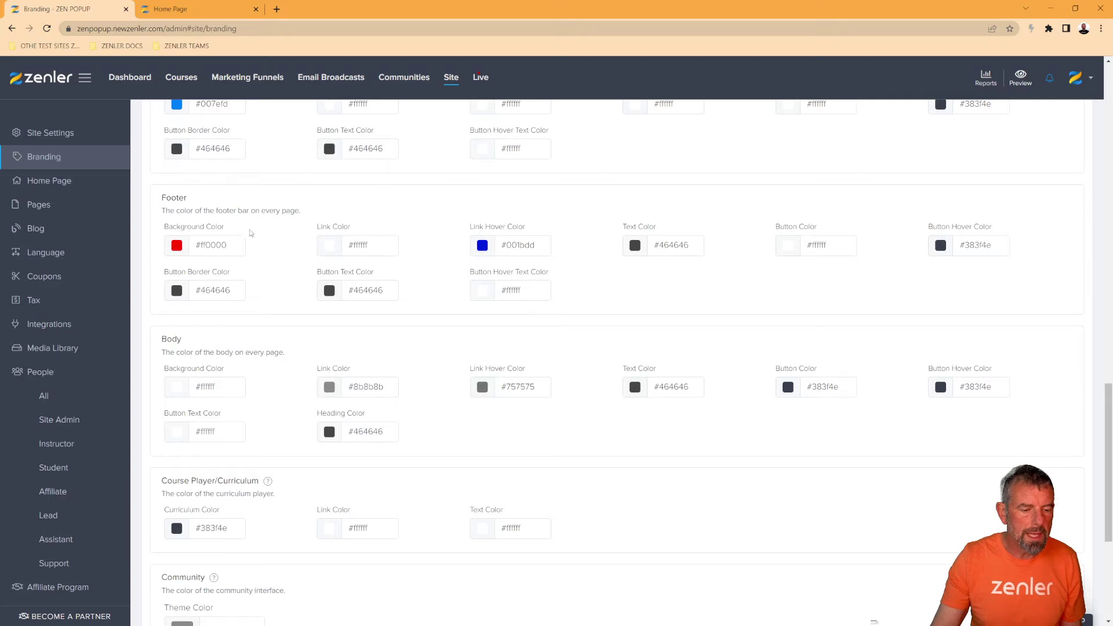
pyautogui.click(182, 247)
pyautogui.click(122, 260)
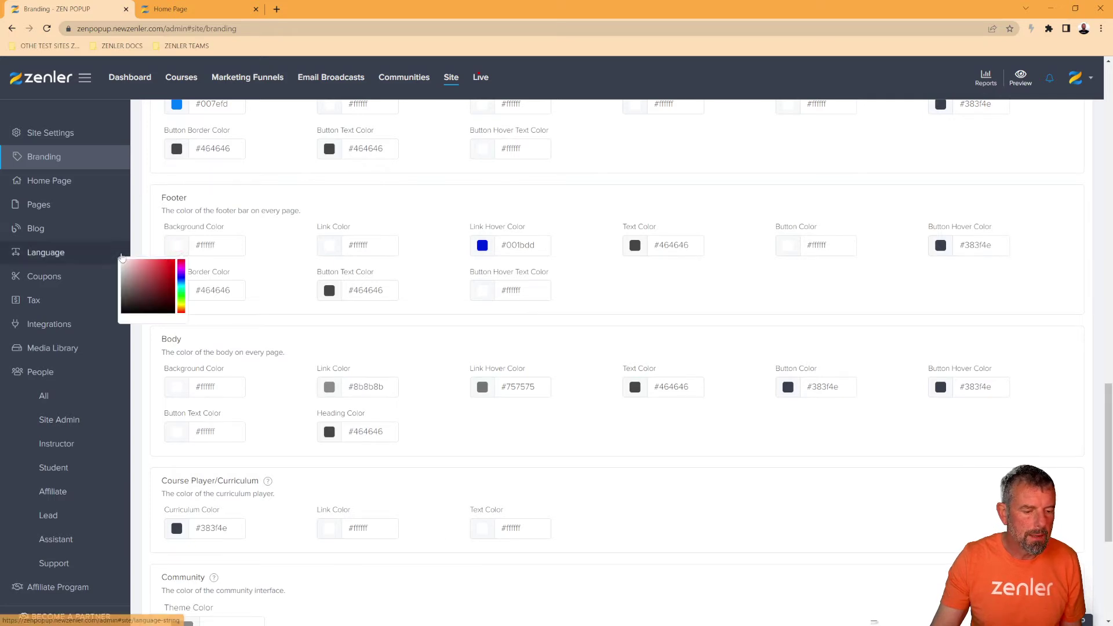
pyautogui.click(323, 245)
pyautogui.moveTo(281, 288); pyautogui.dragTo(272, 314)
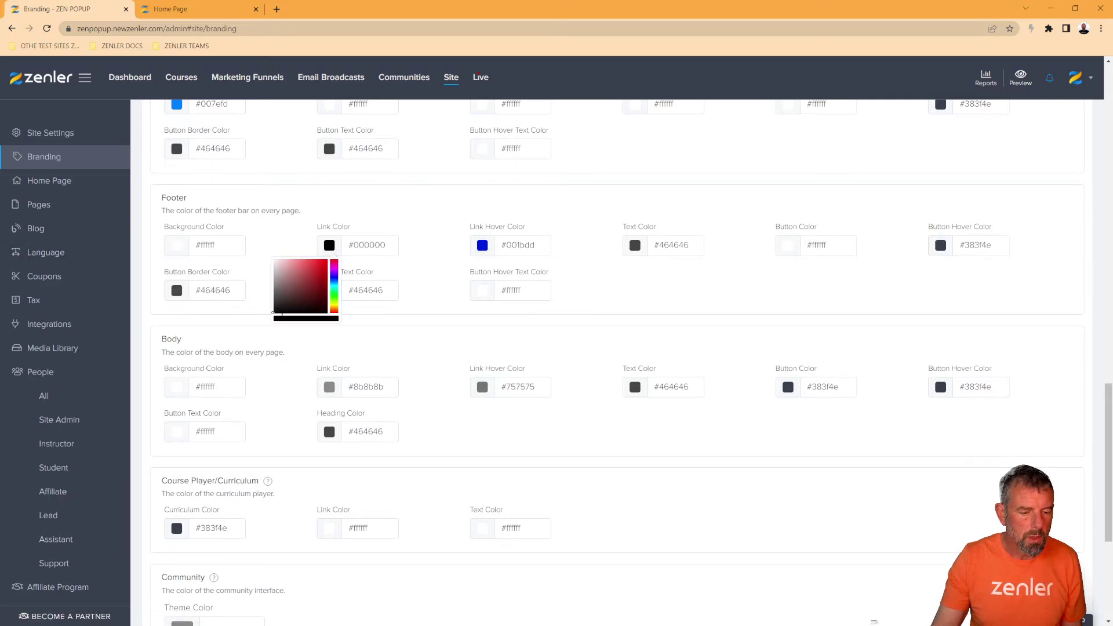
# - Set the Footer Link Hover Color to light grey #b9b9b9 and save the colors
pyautogui.click(482, 246)
pyautogui.click(426, 272)
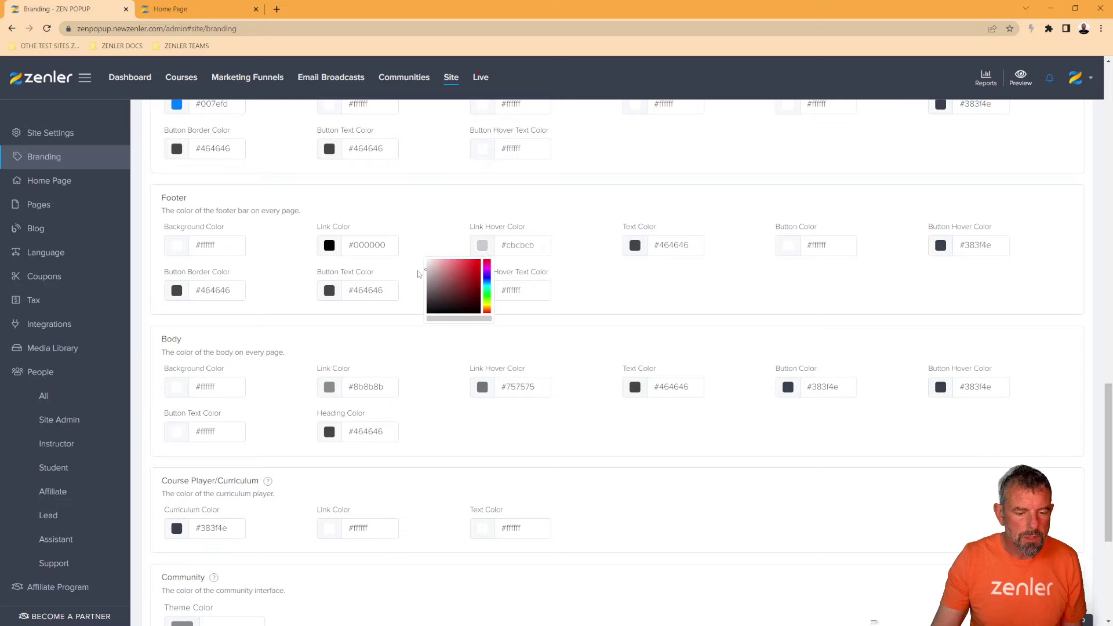
pyautogui.click(648, 273)
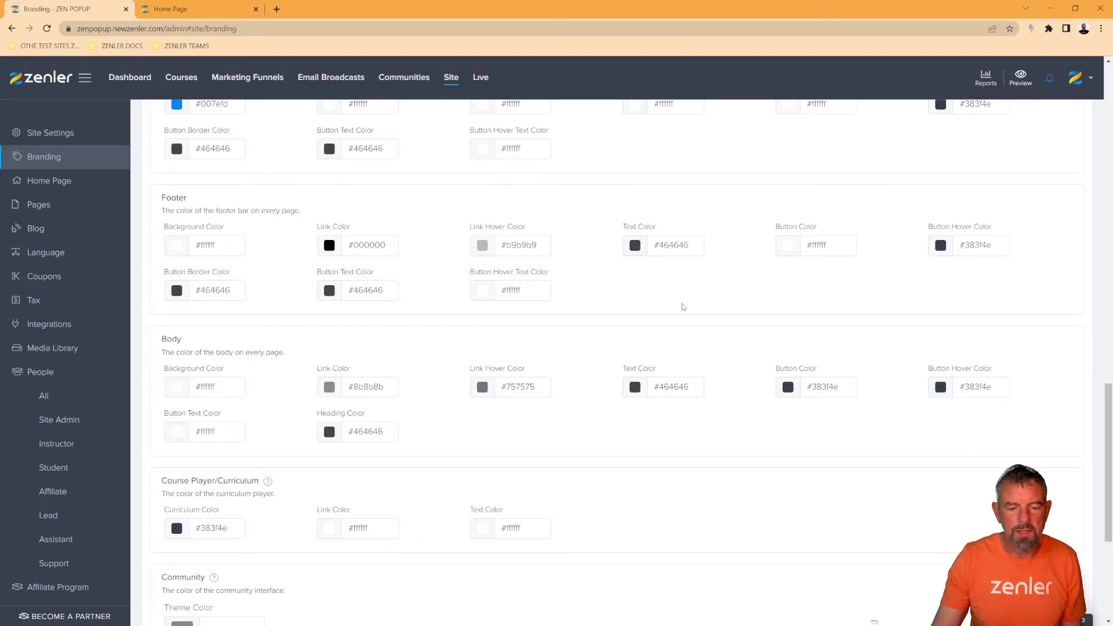
pyautogui.scroll(-5, 690, 316)
pyautogui.click(1081, 585)
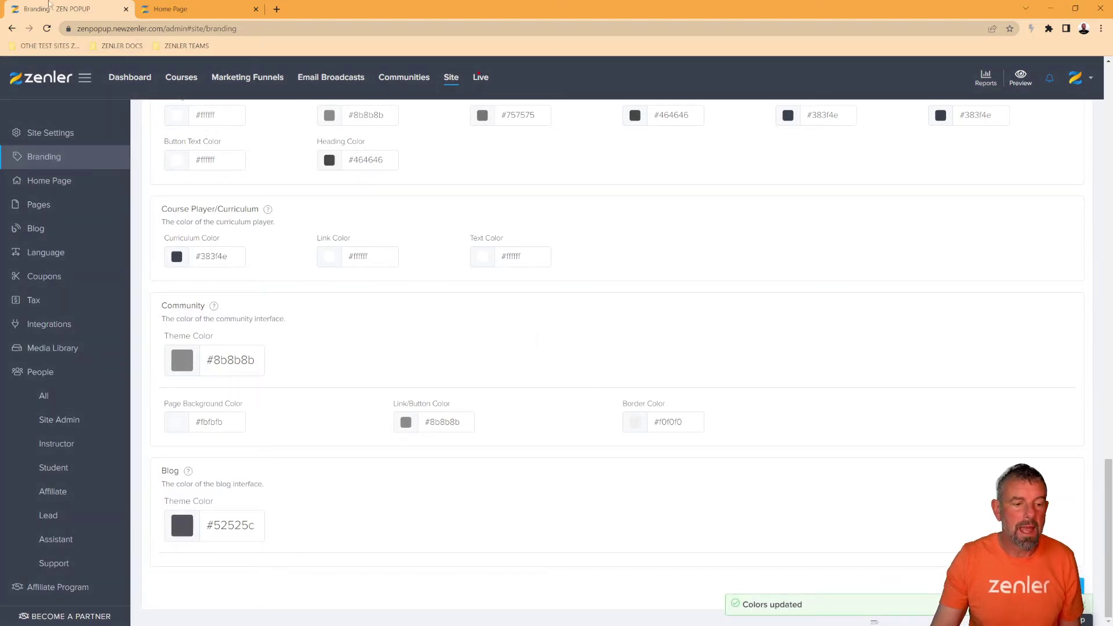
# - Reload the public home page and examine the footer's background and link colors
pyautogui.scroll(4, 473, 180)
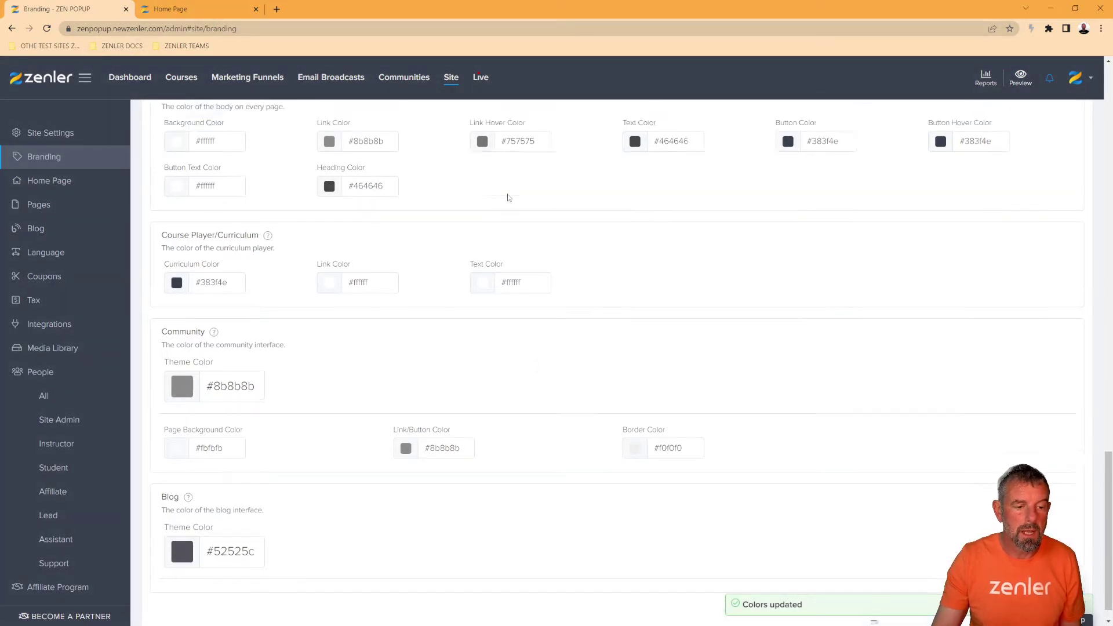
pyautogui.click(174, 8)
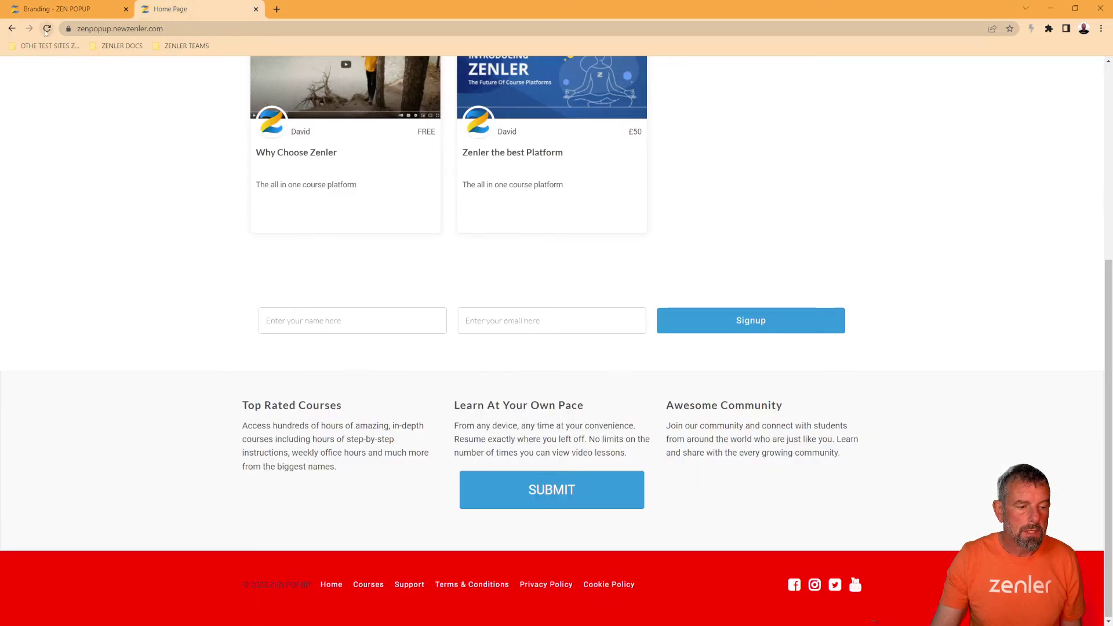
pyautogui.click(47, 28)
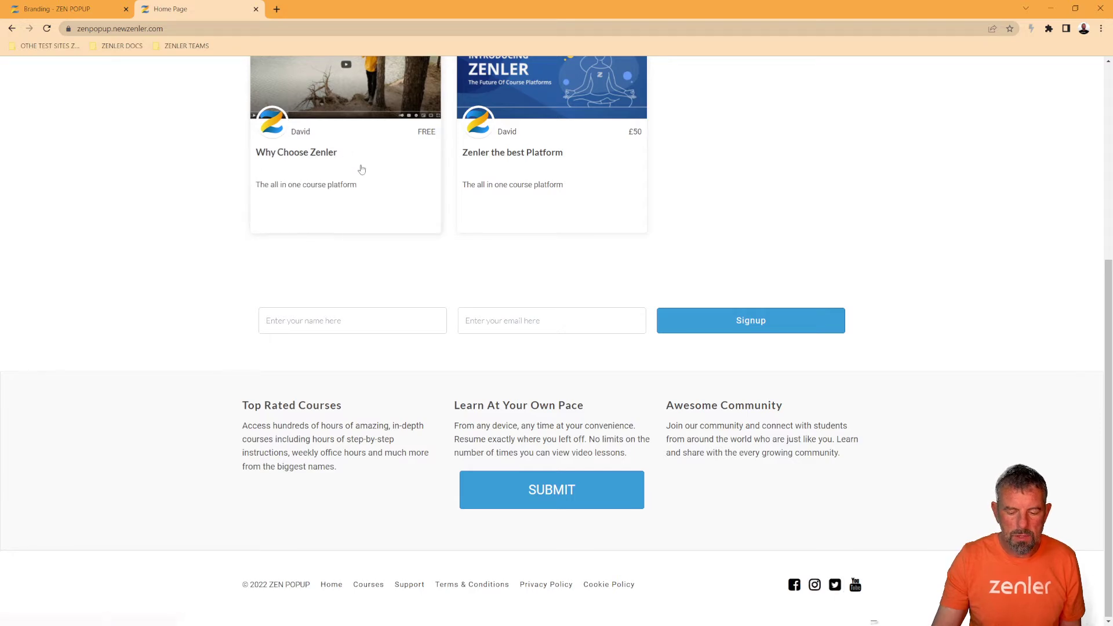
# - Change the Footer Text Color to red #fe0202 in the Branding settings
pyautogui.hotkey('ctrl', 'shift', 'Tab')
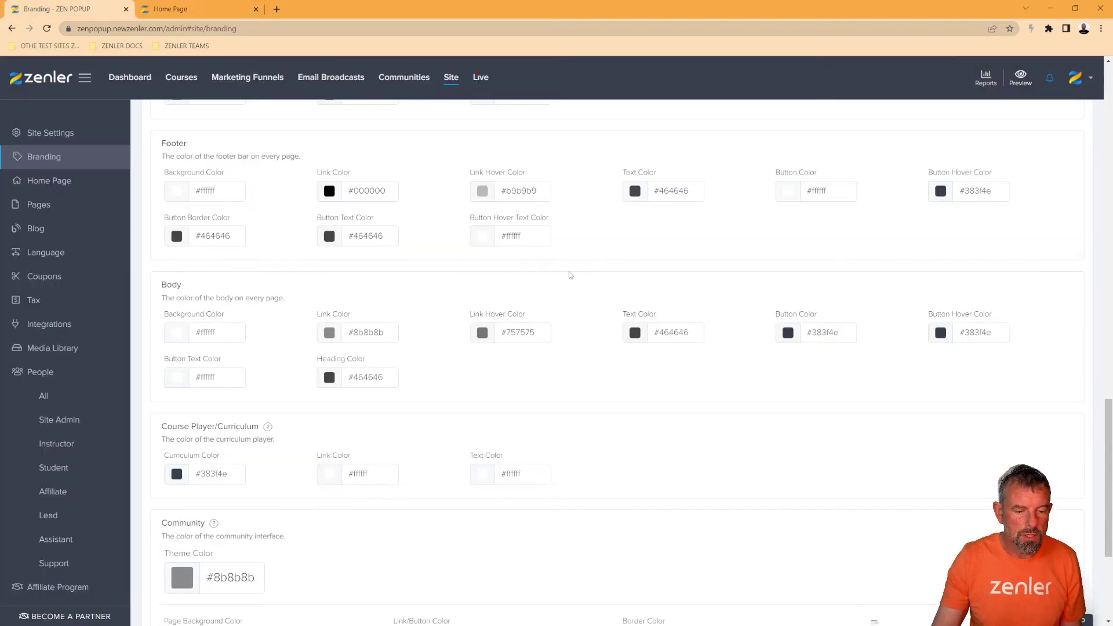
pyautogui.scroll(2, 569, 272)
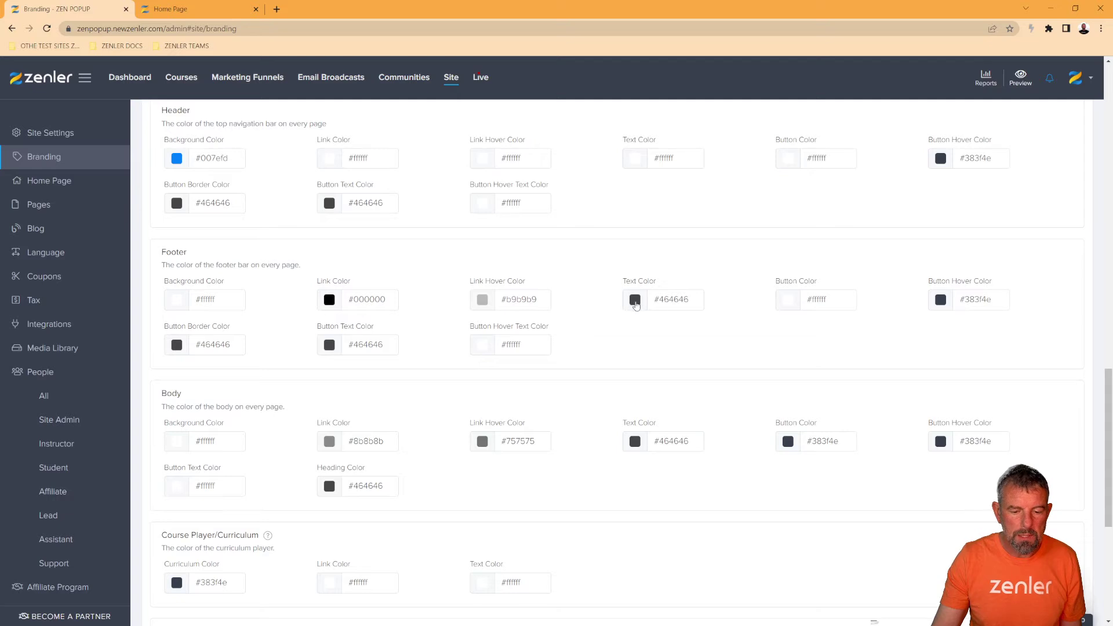
pyautogui.click(635, 305)
pyautogui.click(630, 319)
pyautogui.click(715, 328)
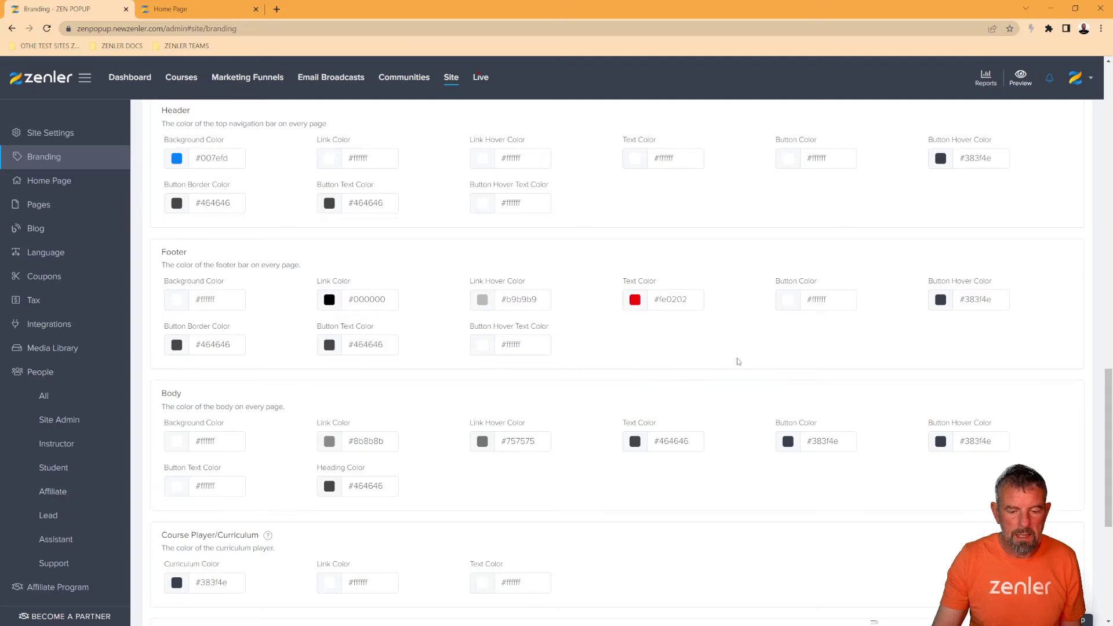
# - Save the colors and highlight the copyright text in the reloaded home page's footer
pyautogui.scroll(-5, 739, 361)
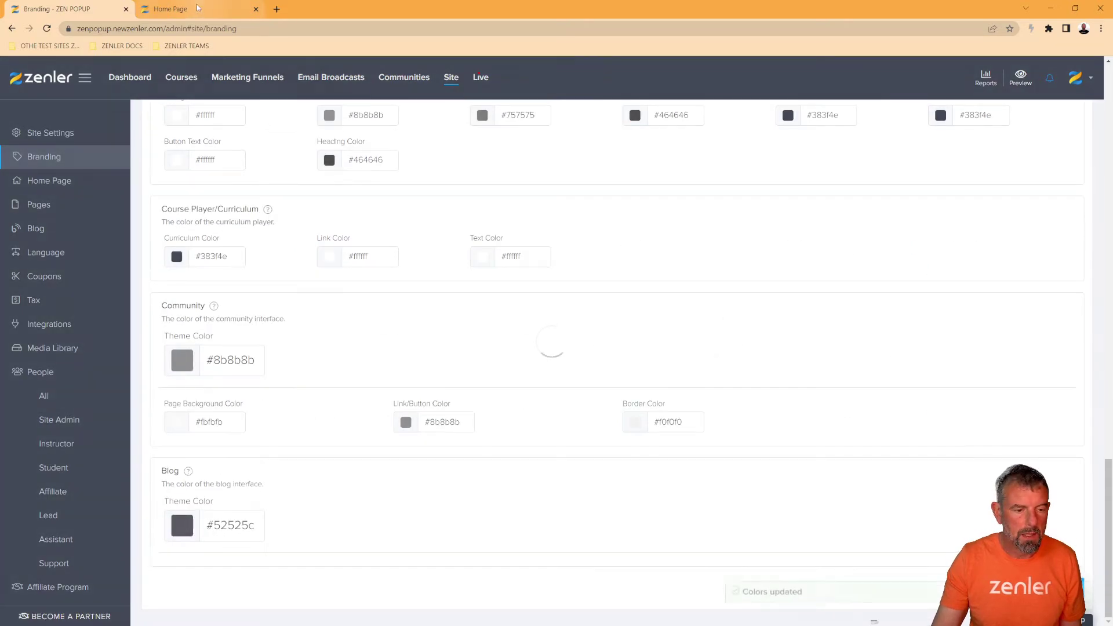
pyautogui.click(195, 7)
pyautogui.click(49, 31)
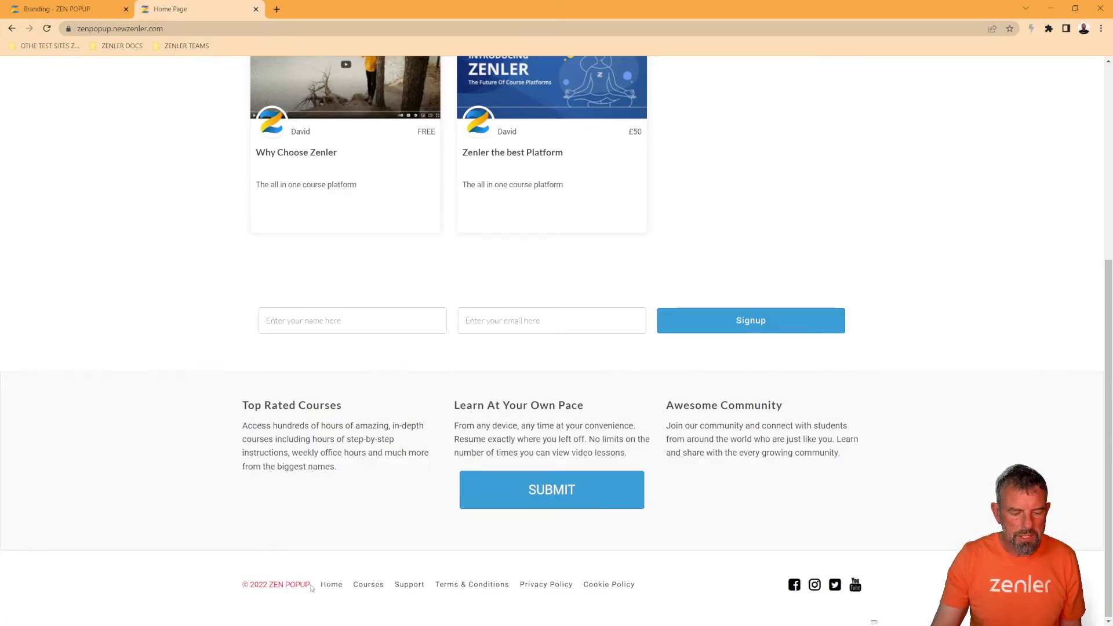
pyautogui.moveTo(316, 588); pyautogui.dragTo(241, 589)
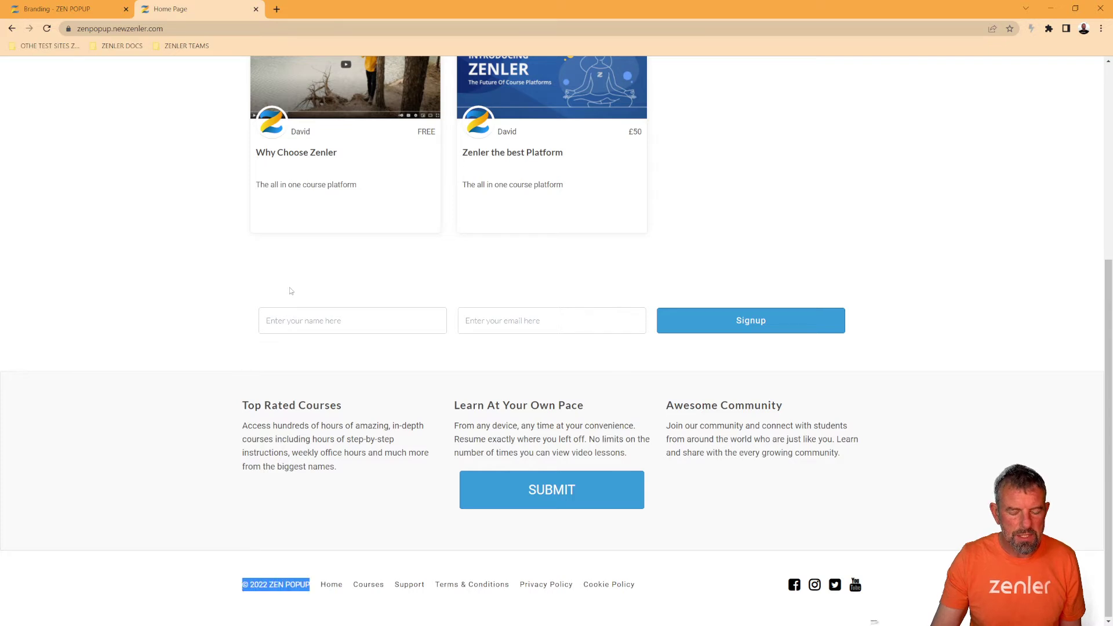
# - Set the Footer Link Color to red #ea0e0e and the Footer Text Color to dark grey #3c3c3c in the Branding settings
pyautogui.click(64, 9)
pyautogui.scroll(5, 499, 337)
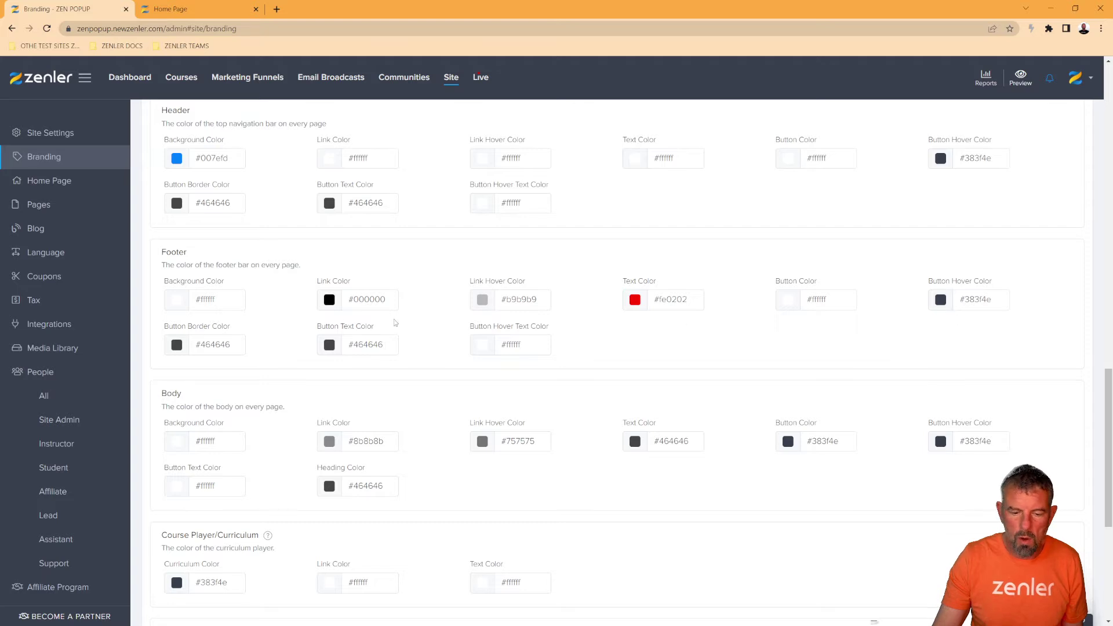
pyautogui.click(329, 302)
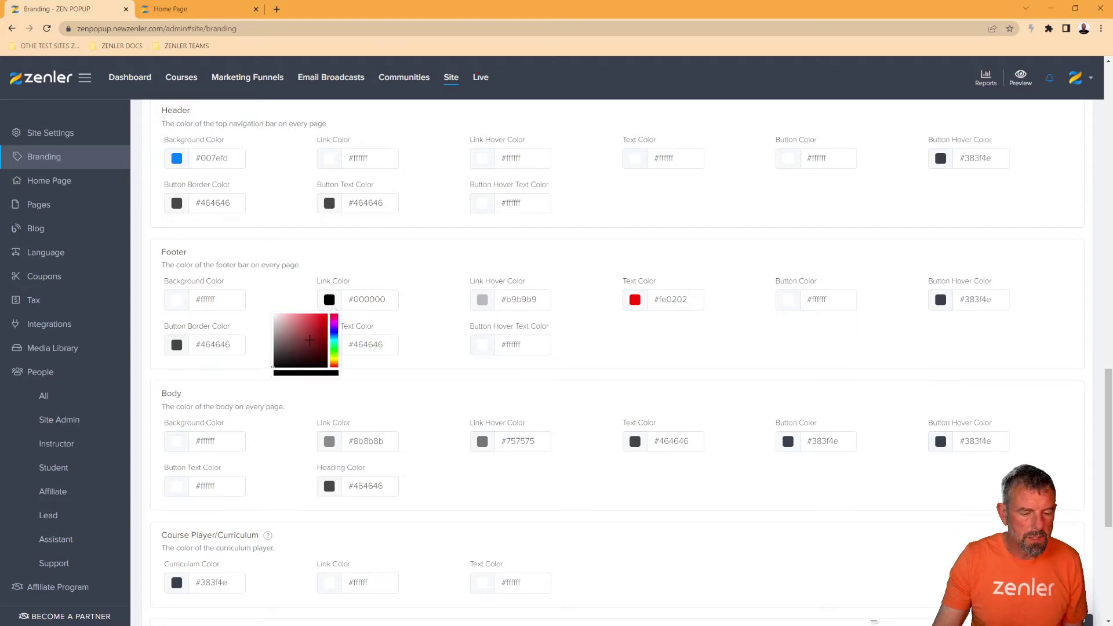
pyautogui.moveTo(309, 341); pyautogui.dragTo(325, 318)
pyautogui.click(636, 302)
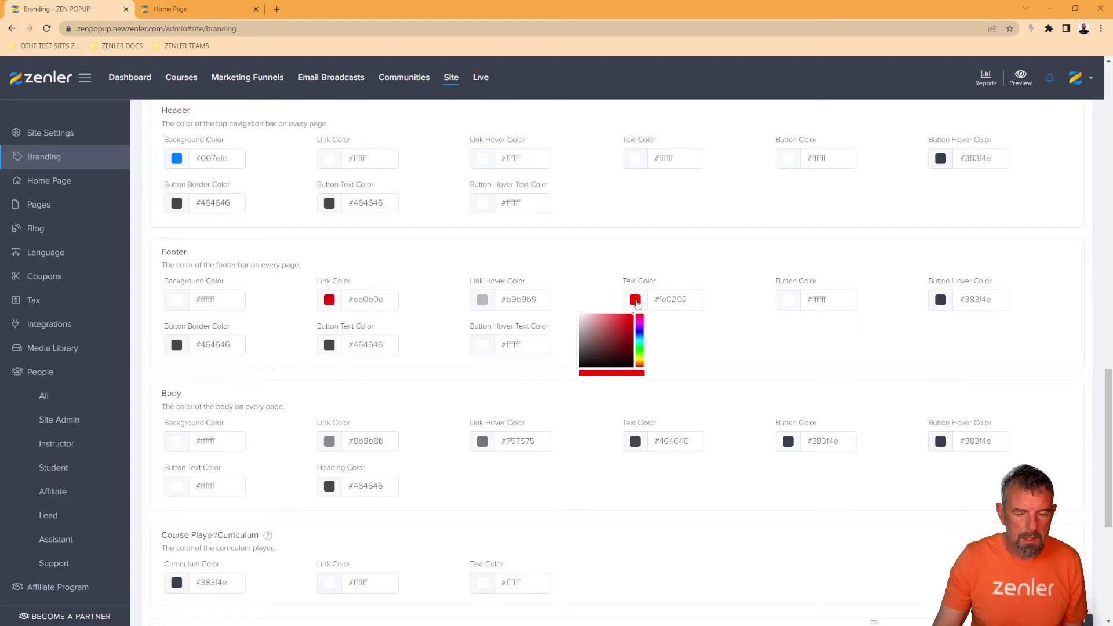
pyautogui.moveTo(608, 335); pyautogui.dragTo(568, 359)
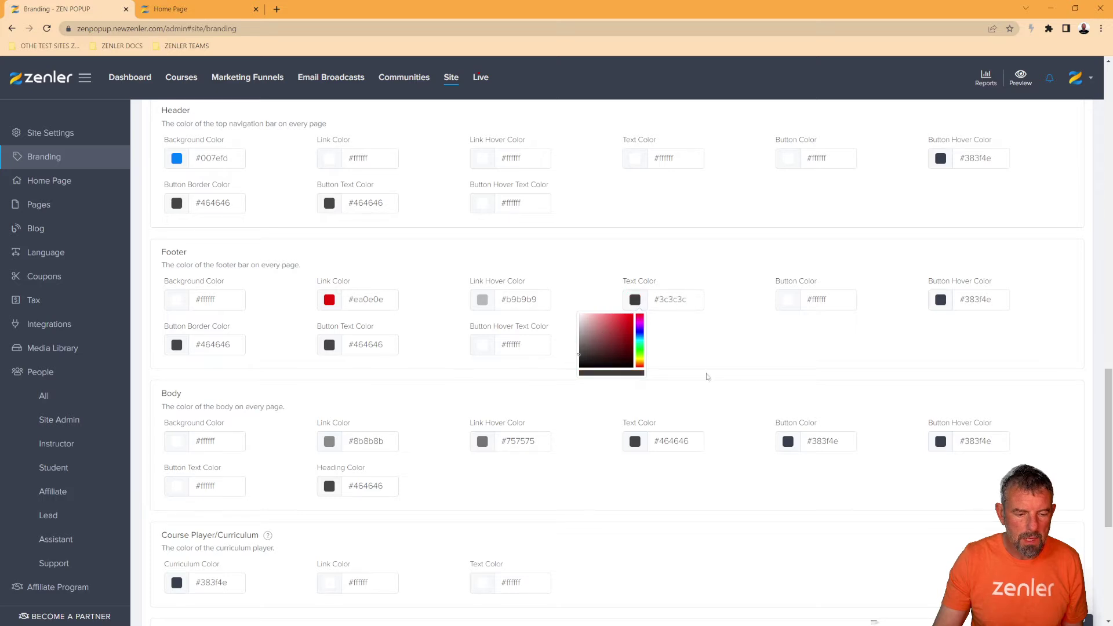
pyautogui.click(789, 364)
# - Save the colors and check the footer links and social icons on the reloaded home page
pyautogui.scroll(-5, 800, 394)
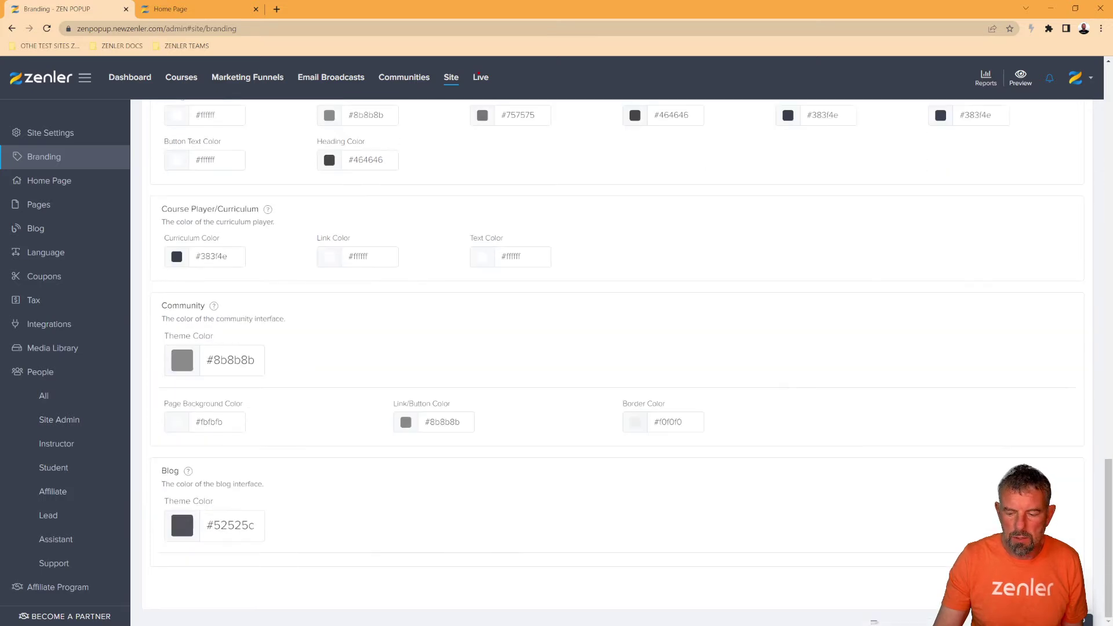
pyautogui.hotkey('ctrl', 'Tab')
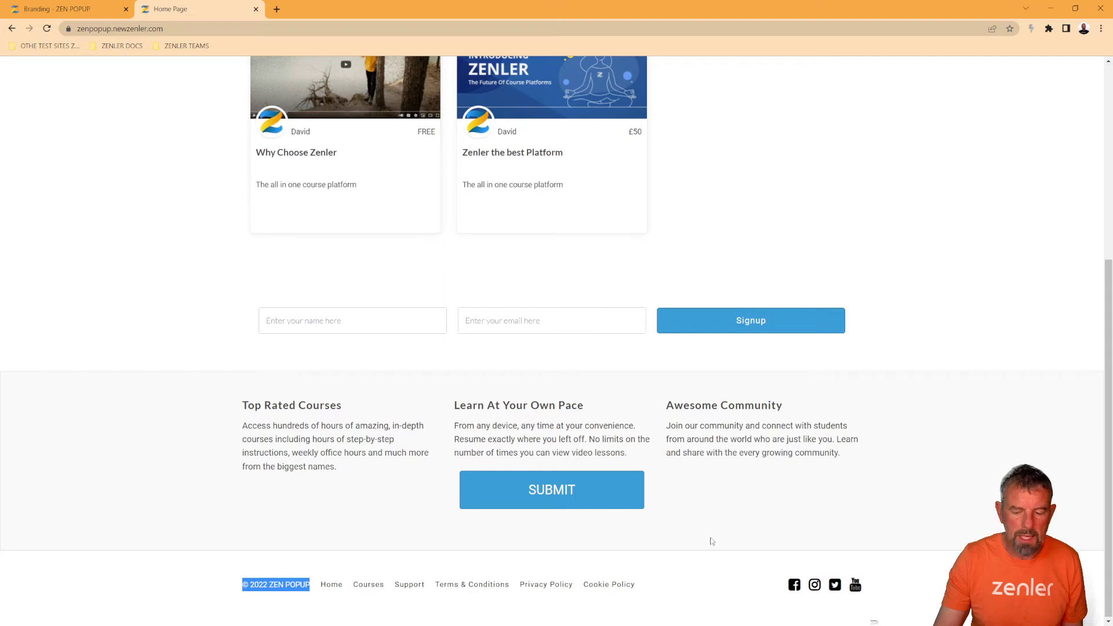
pyautogui.click(46, 28)
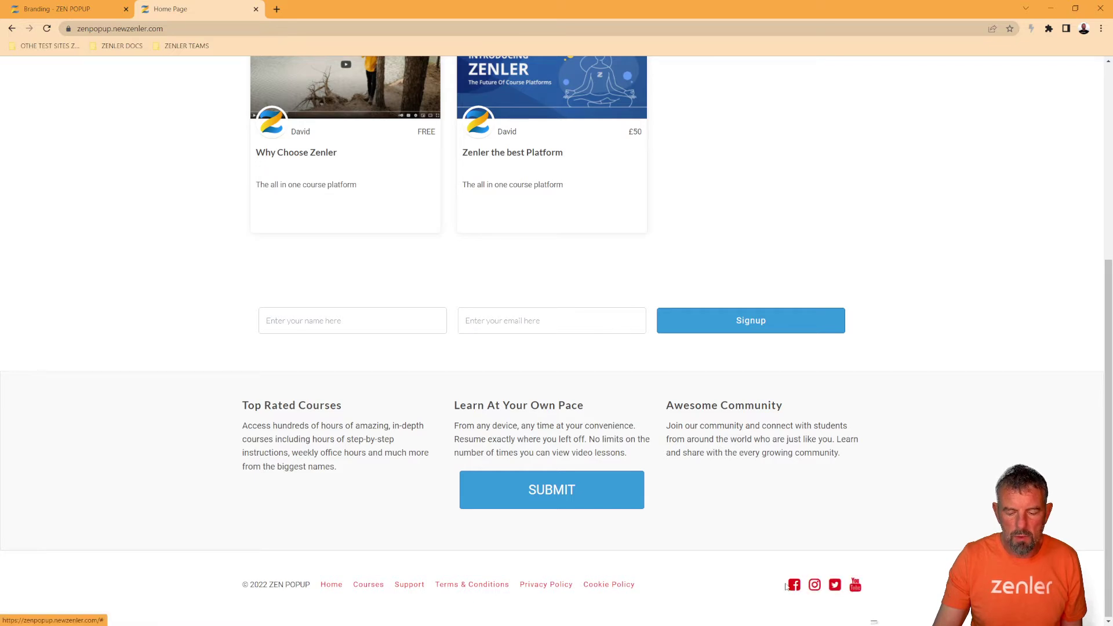
# - Set the Footer Link Color to dark grey #3f3f3f in the Branding settings
pyautogui.click(63, 8)
pyautogui.scroll(4, 678, 305)
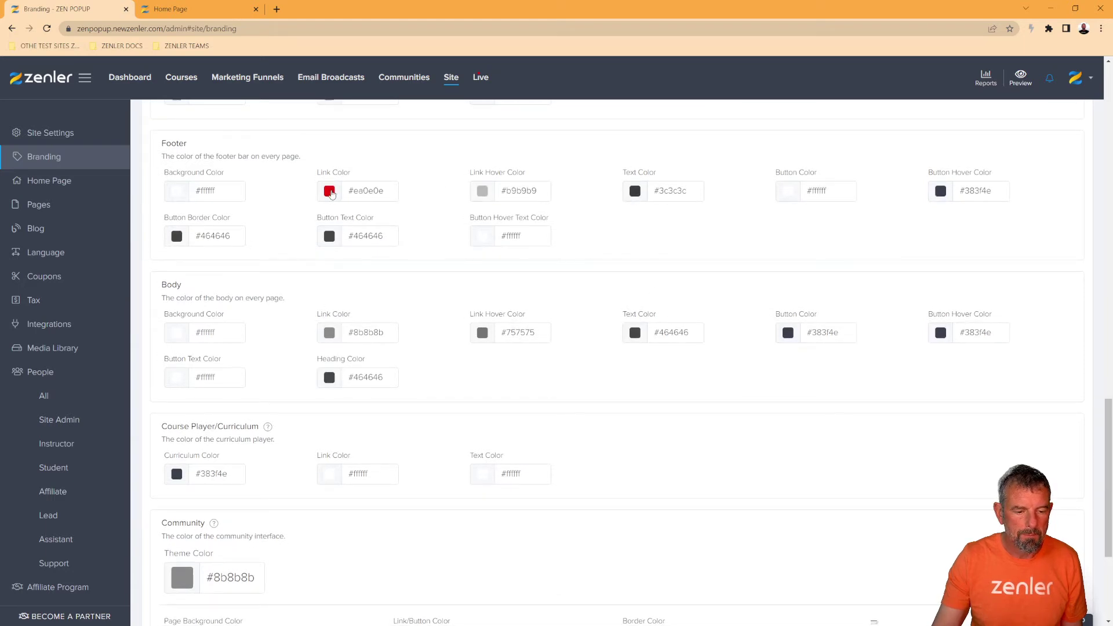
pyautogui.click(329, 191)
pyautogui.moveTo(304, 229); pyautogui.dragTo(270, 246)
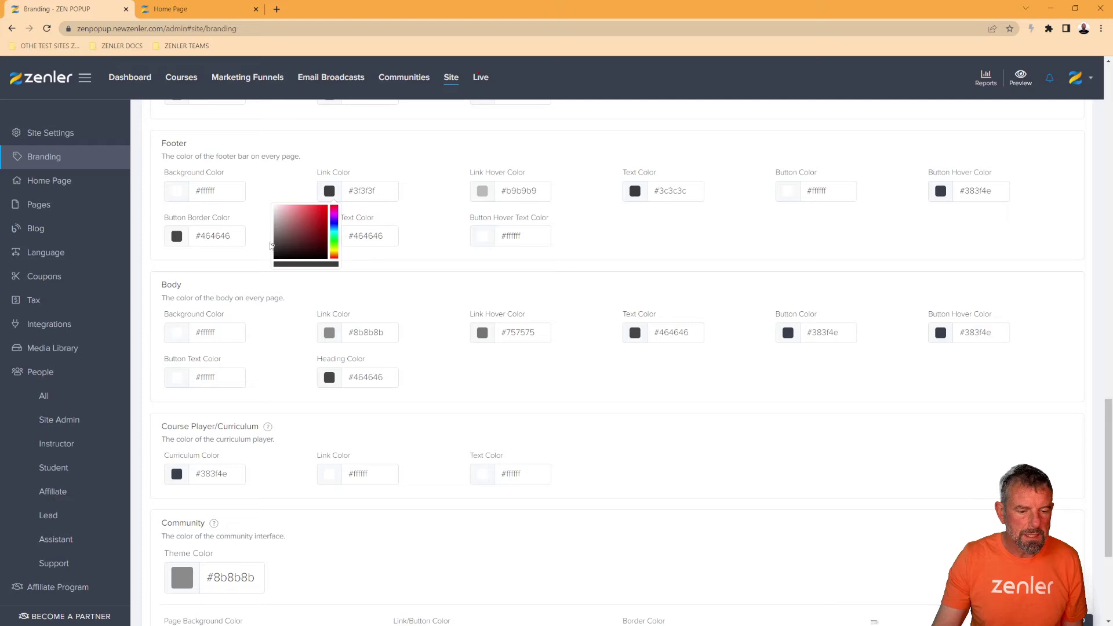
pyautogui.click(652, 234)
pyautogui.scroll(-4, 926, 556)
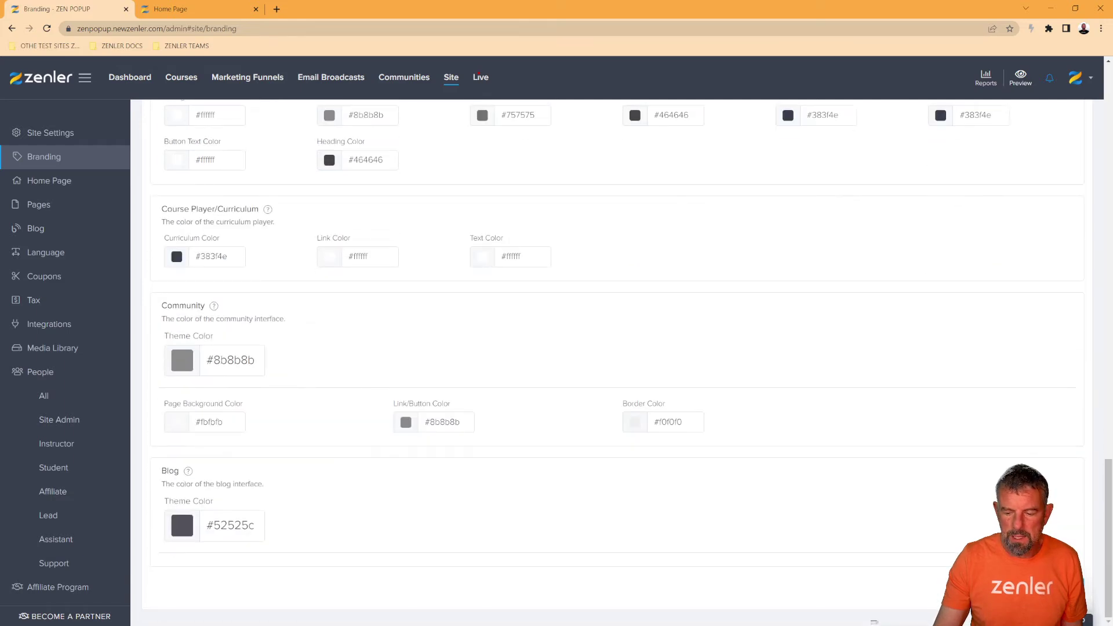
# - Open the site's Courses page in a new browser tab
pyautogui.scroll(4, 665, 285)
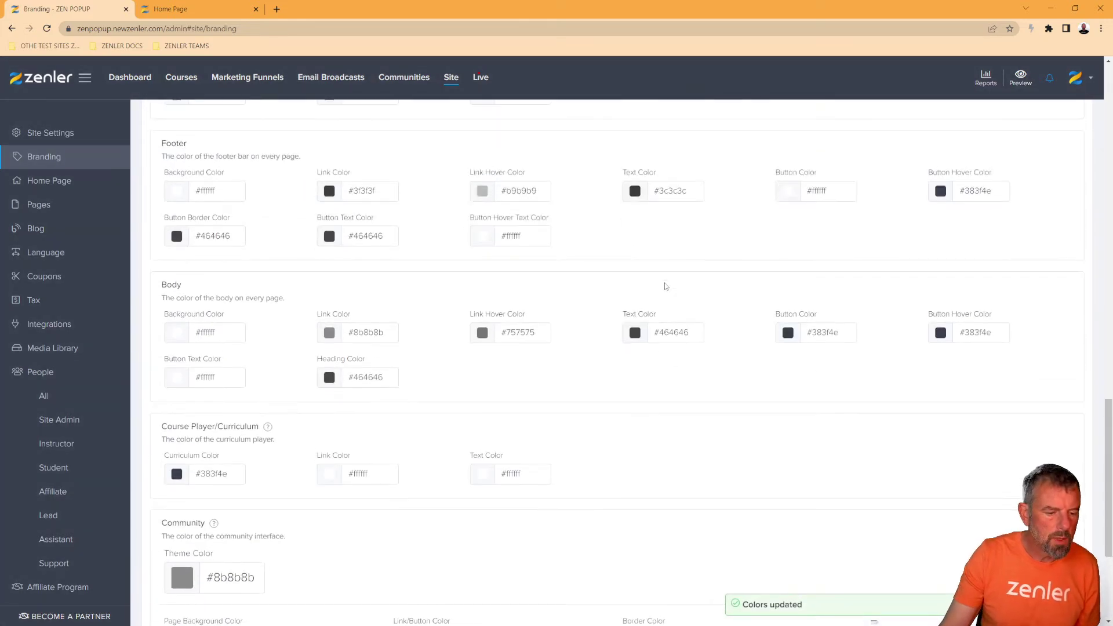
pyautogui.scroll(-4, 666, 286)
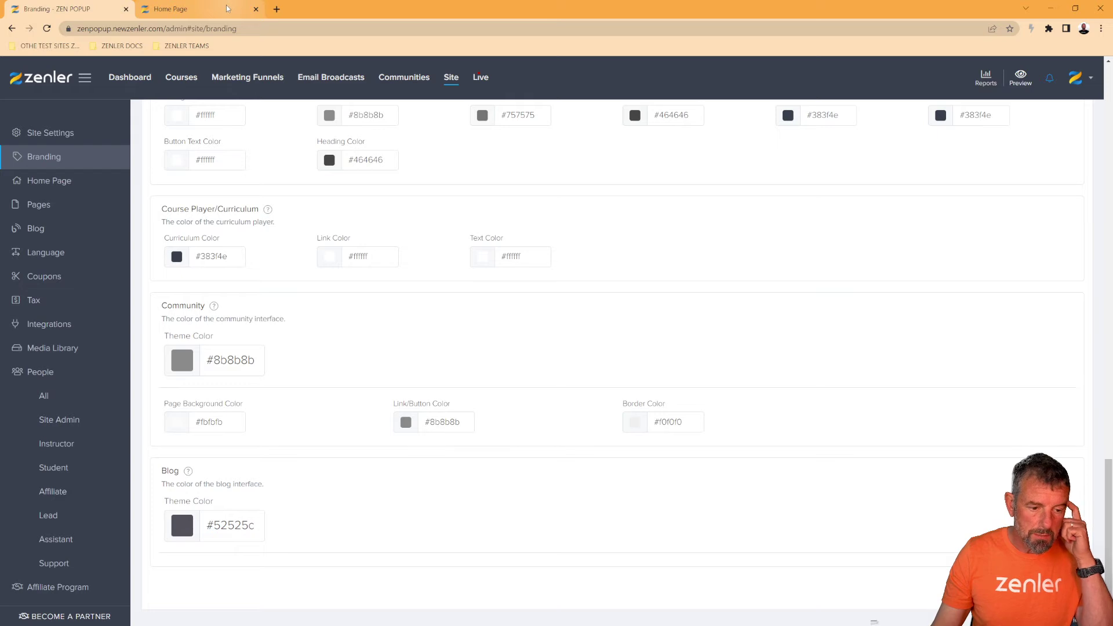
pyautogui.rightClick(181, 80)
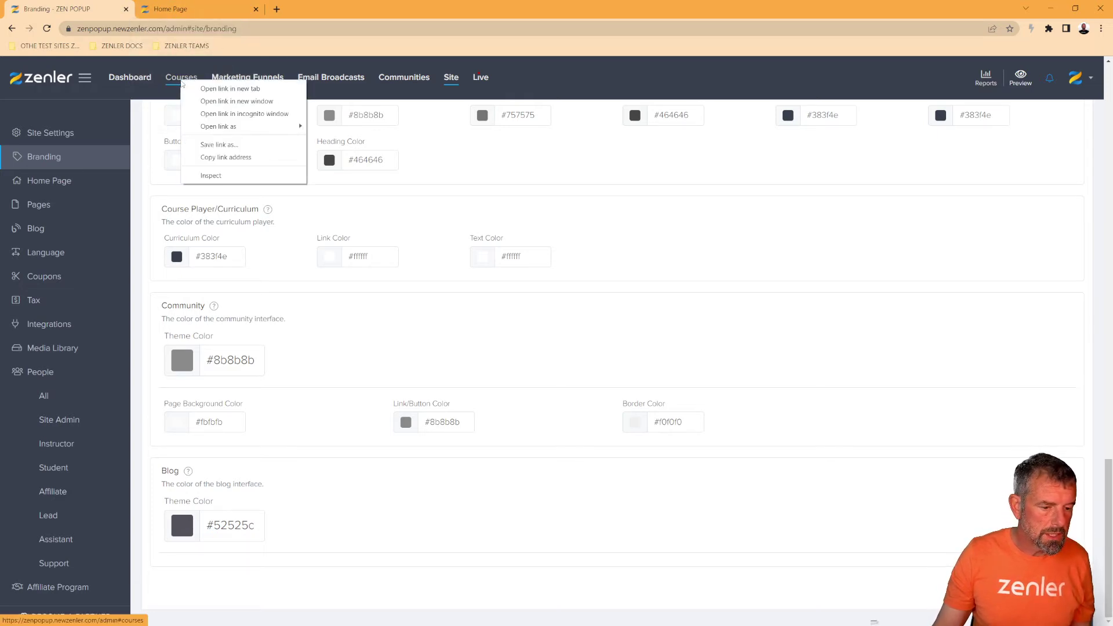
pyautogui.click(233, 88)
pyautogui.click(210, 4)
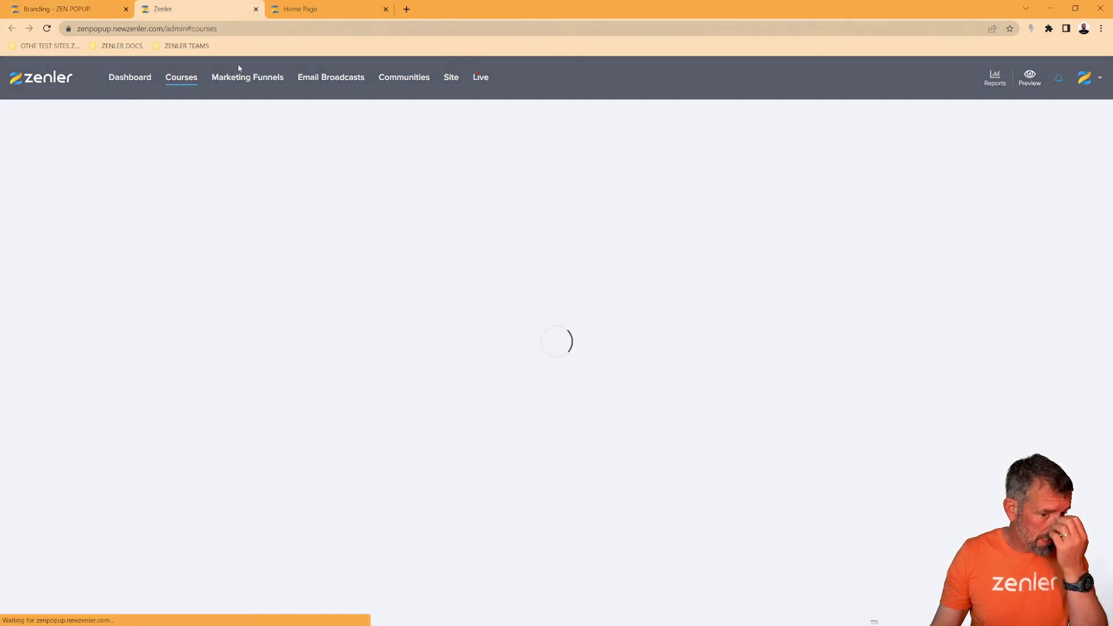
# - Open the "Zenler the best Platform" course and preview it in the course player
pyautogui.click(413, 359)
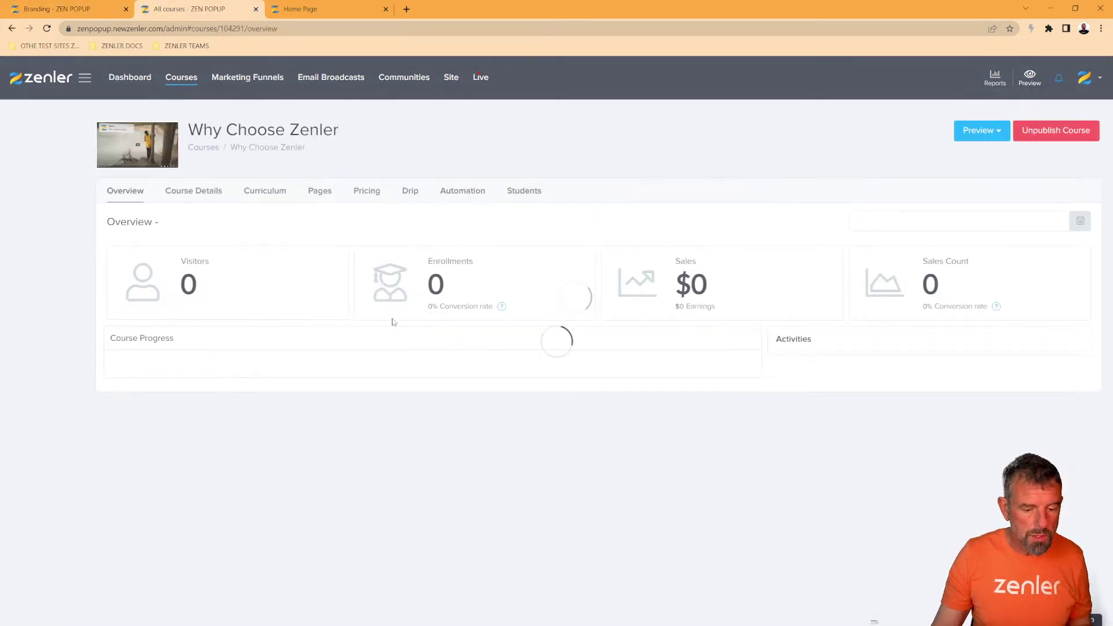
pyautogui.click(179, 80)
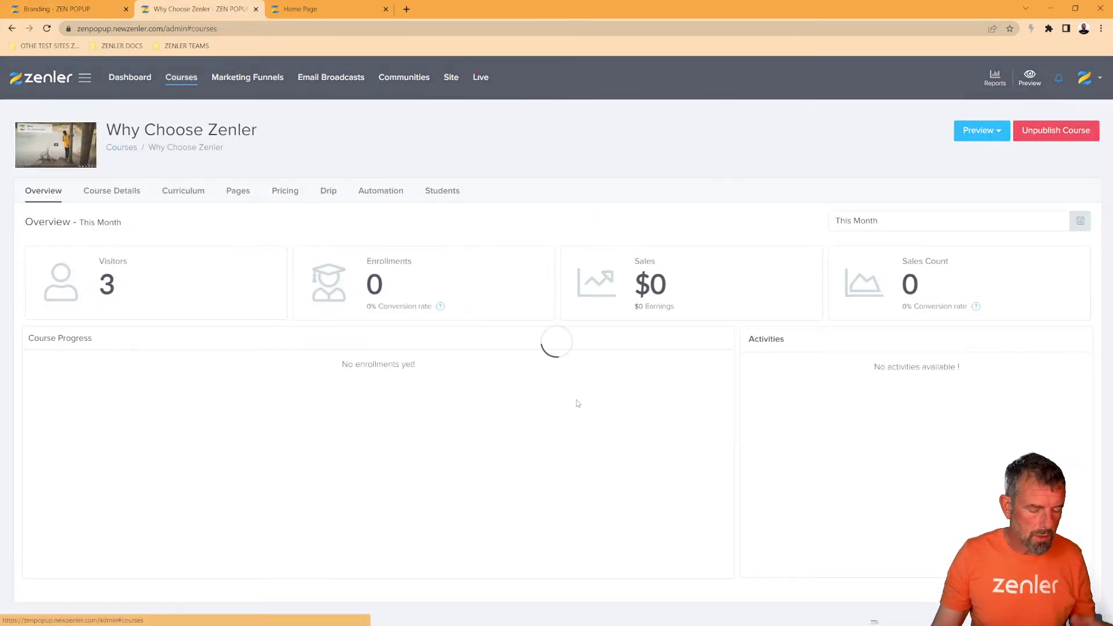
pyautogui.click(574, 400)
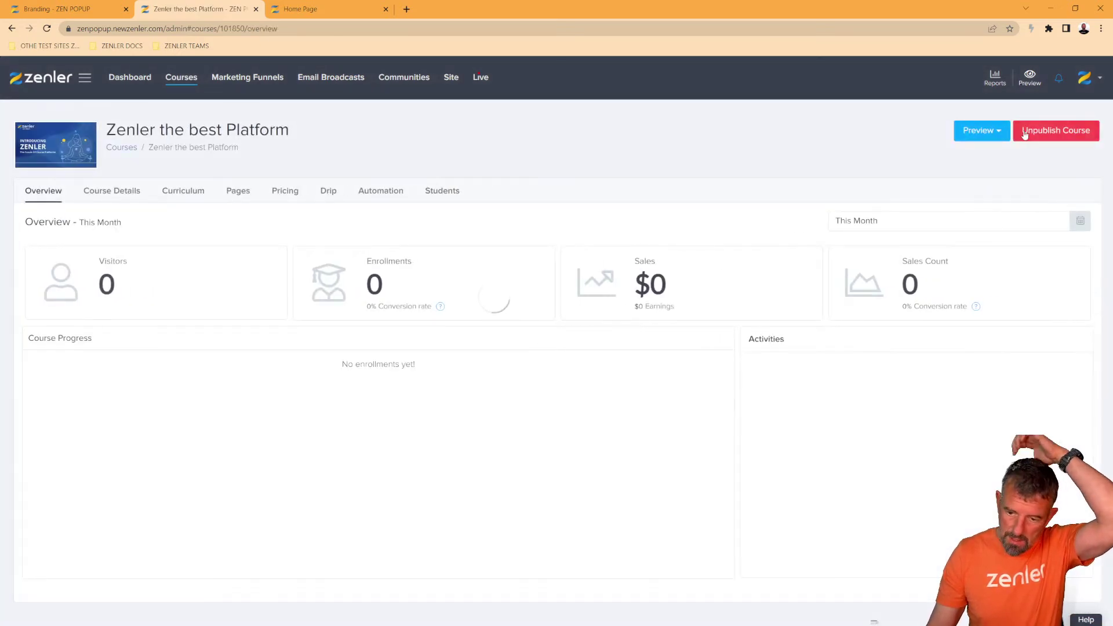
pyautogui.click(1000, 131)
pyautogui.click(987, 187)
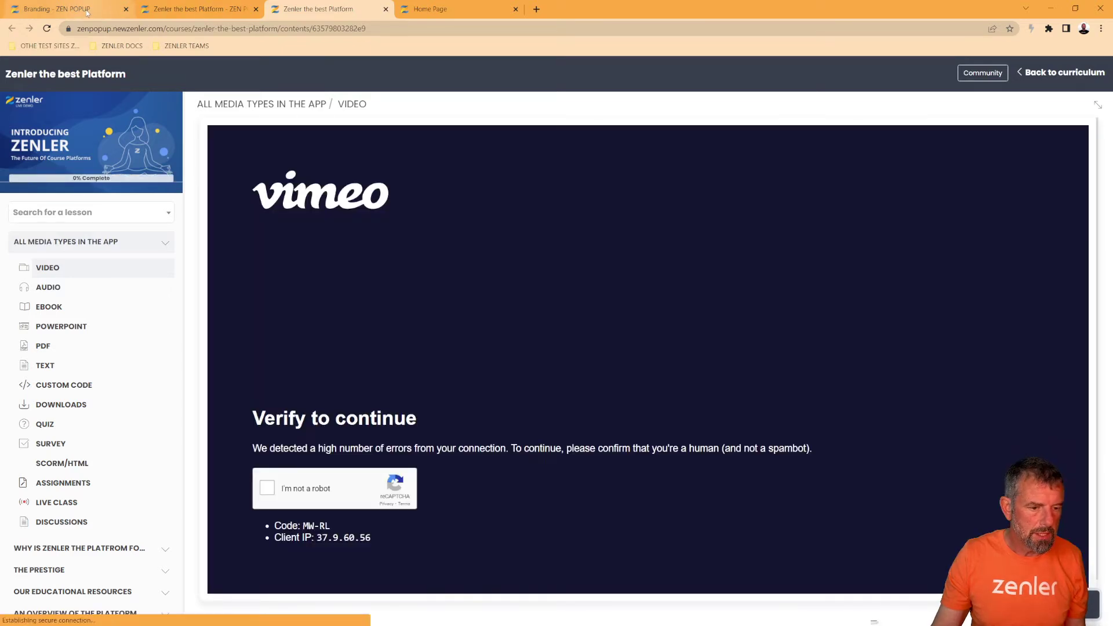
# - In the Branding settings, set the course player's Curriculum Color to red #ff0015 and its Link Color to purple #b93ba1
pyautogui.click(87, 11)
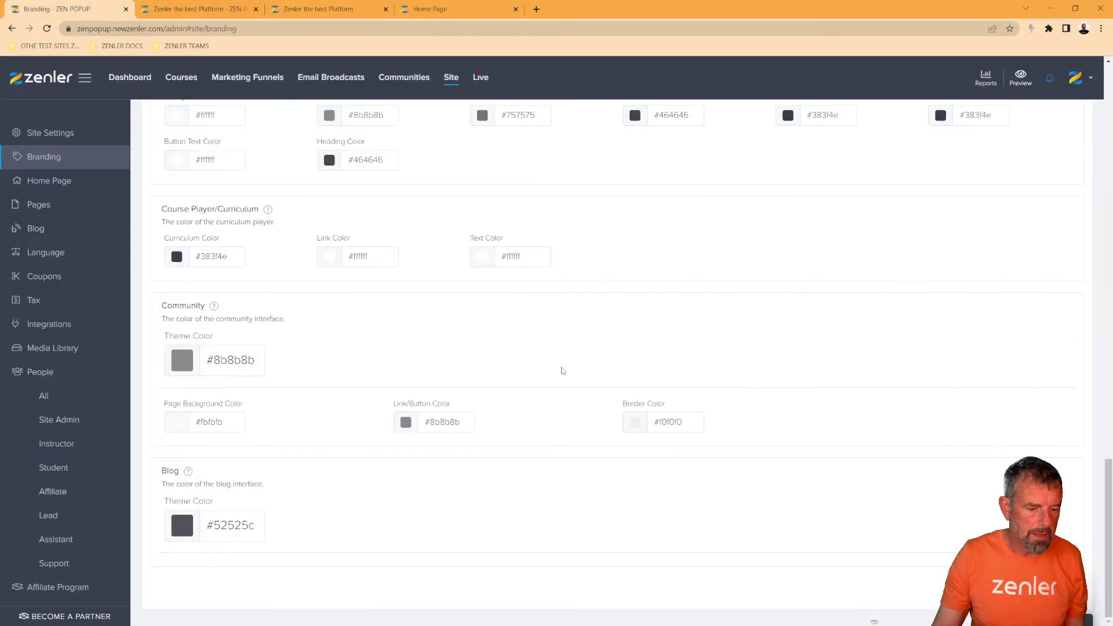
pyautogui.scroll(2, 230, 342)
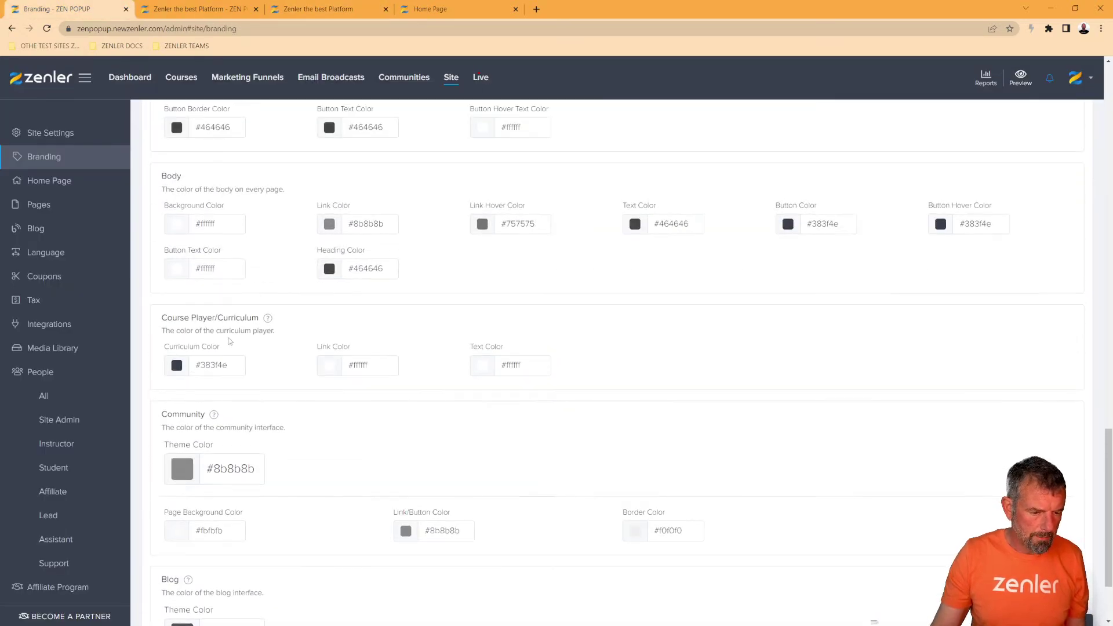
pyautogui.click(177, 366)
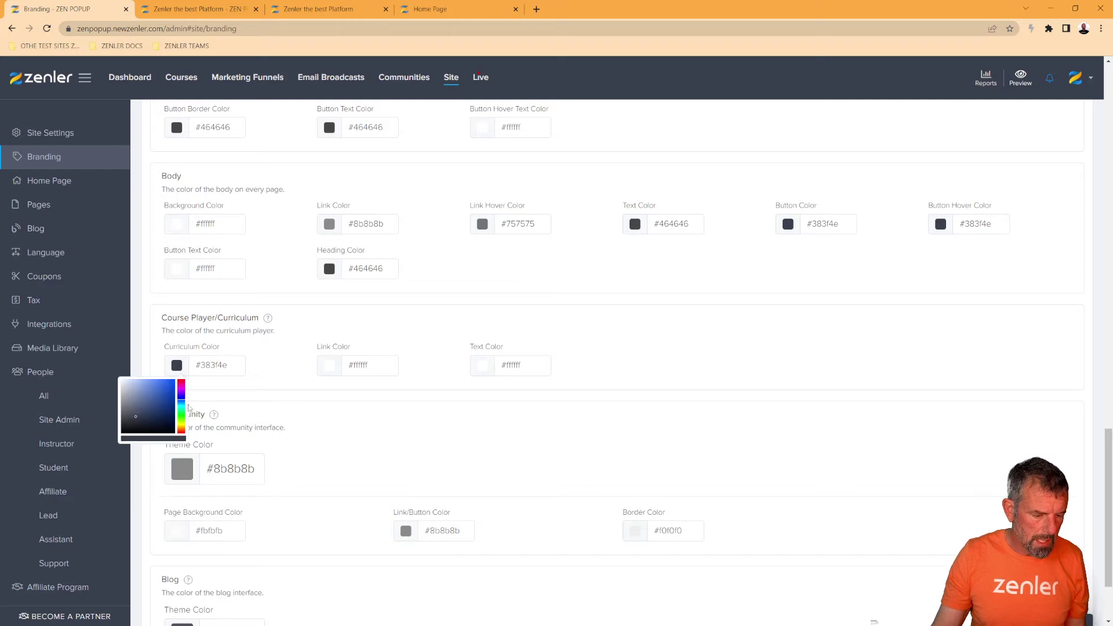
pyautogui.moveTo(182, 402); pyautogui.dragTo(183, 381)
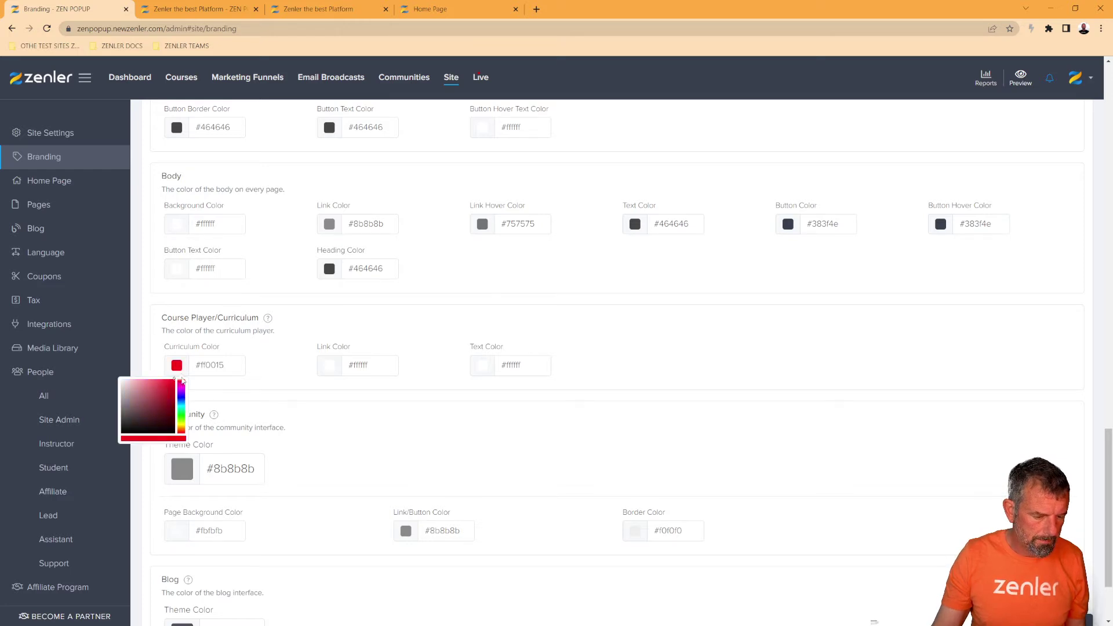
pyautogui.click(330, 366)
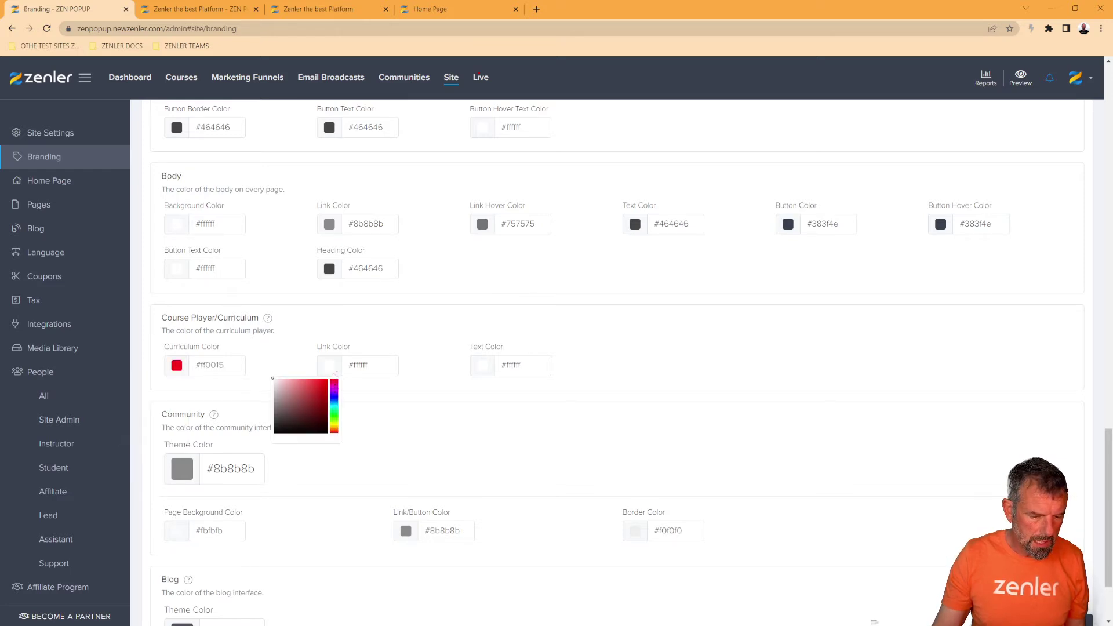
pyautogui.click(310, 394)
pyautogui.moveTo(334, 381); pyautogui.dragTo(334, 385)
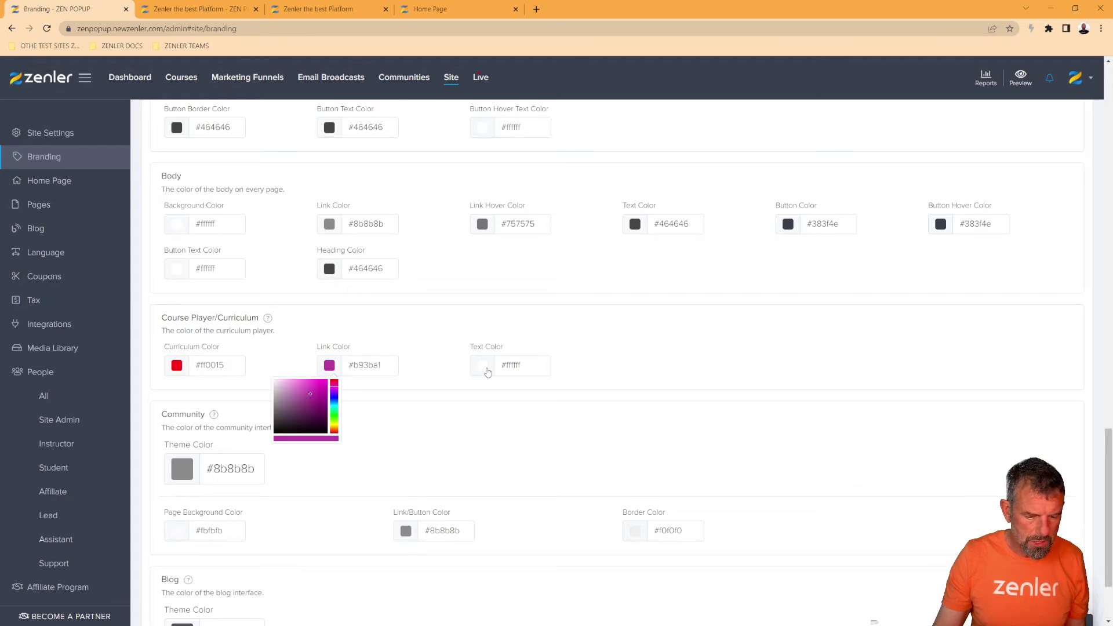
# - Set the Course Player/Curriculum Text Color to green #028b25 and save the colors
pyautogui.click(483, 366)
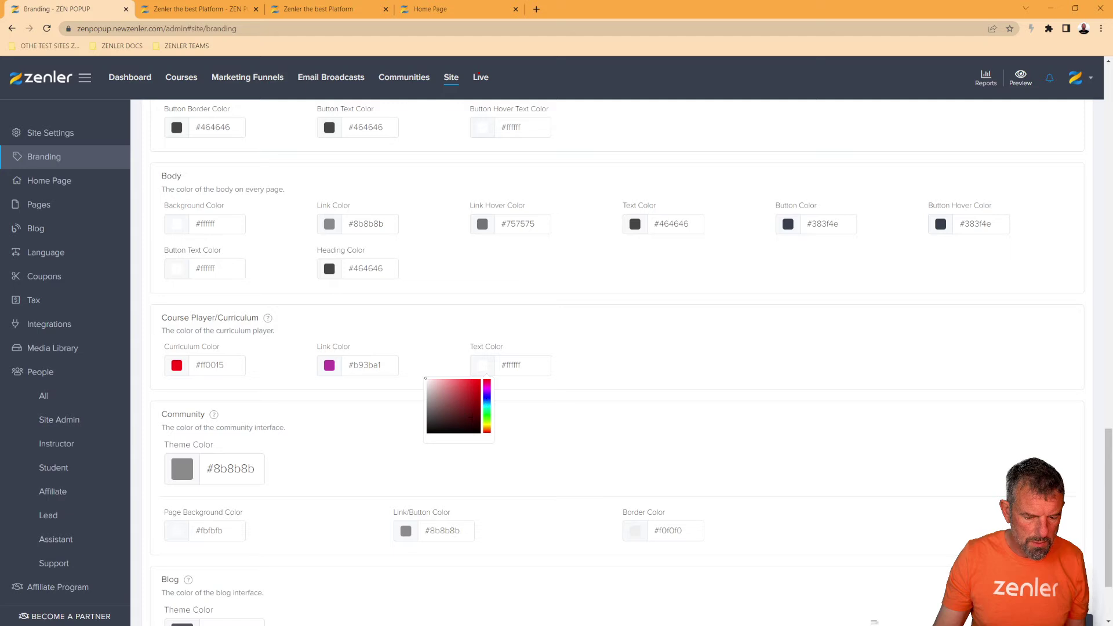
pyautogui.click(468, 398)
pyautogui.click(484, 412)
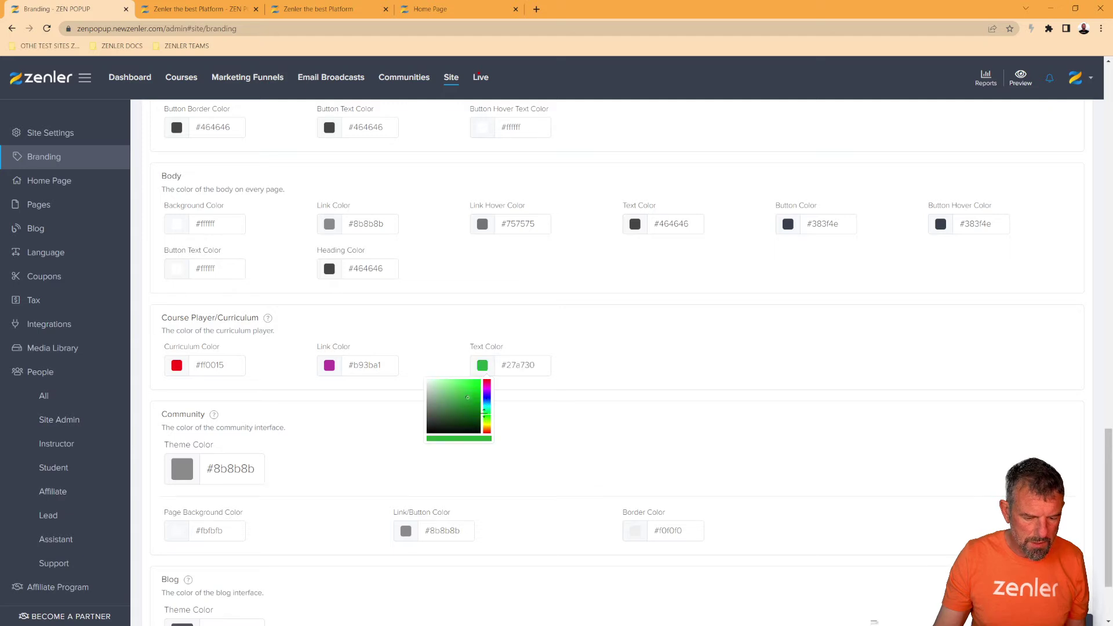
pyautogui.click(479, 403)
pyautogui.click(686, 359)
pyautogui.scroll(-2, 685, 359)
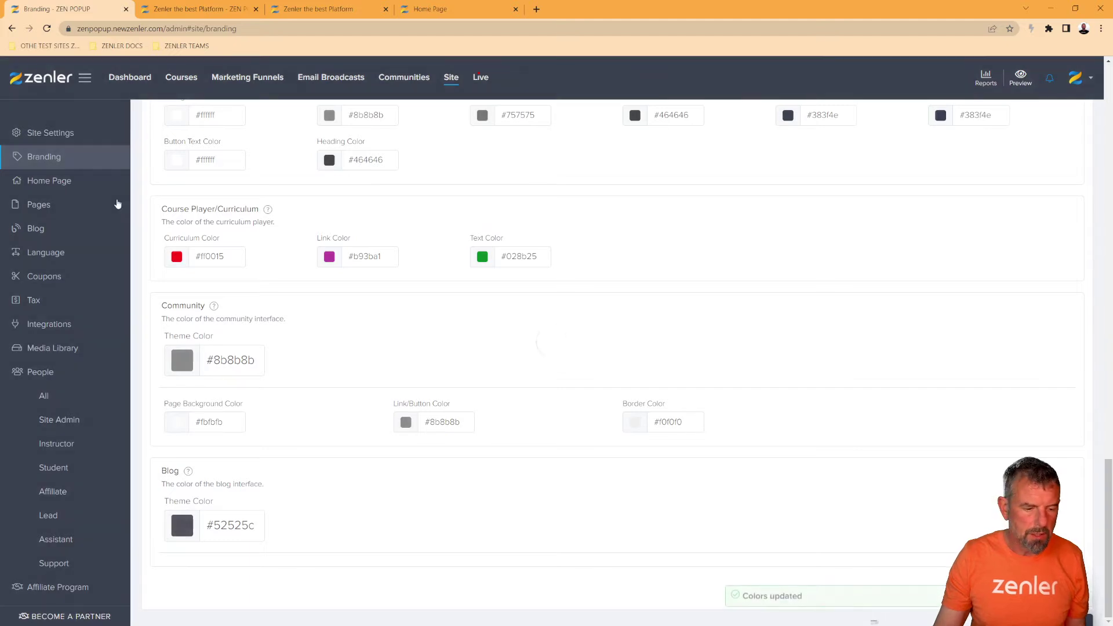
# - Reload the course player preview and highlight the course title in its header to inspect the text color
pyautogui.click(432, 10)
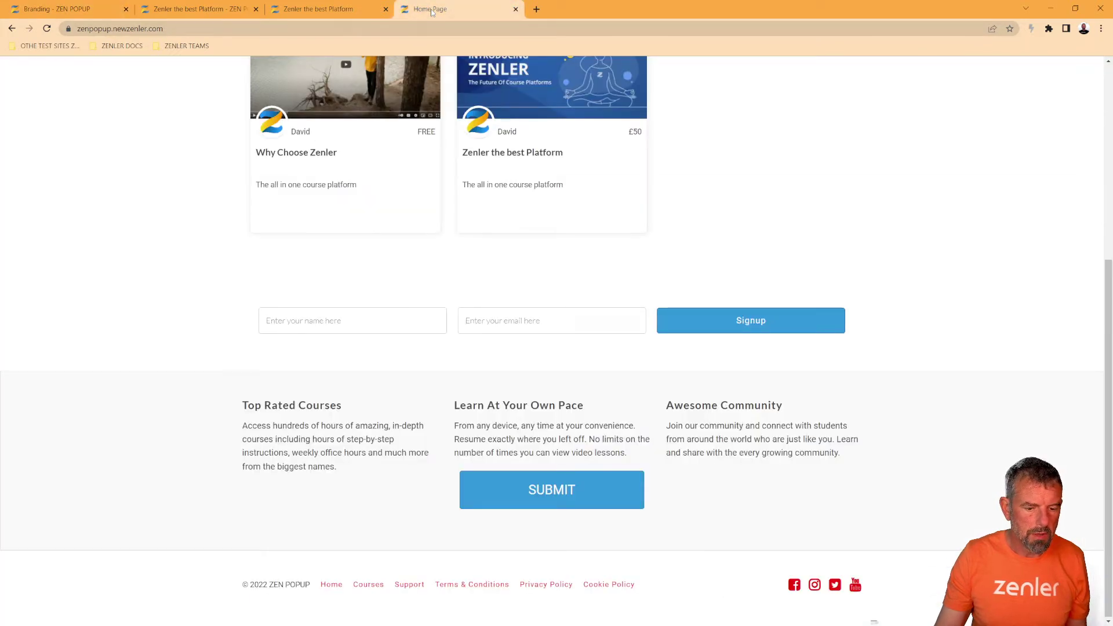
pyautogui.click(322, 12)
pyautogui.click(47, 29)
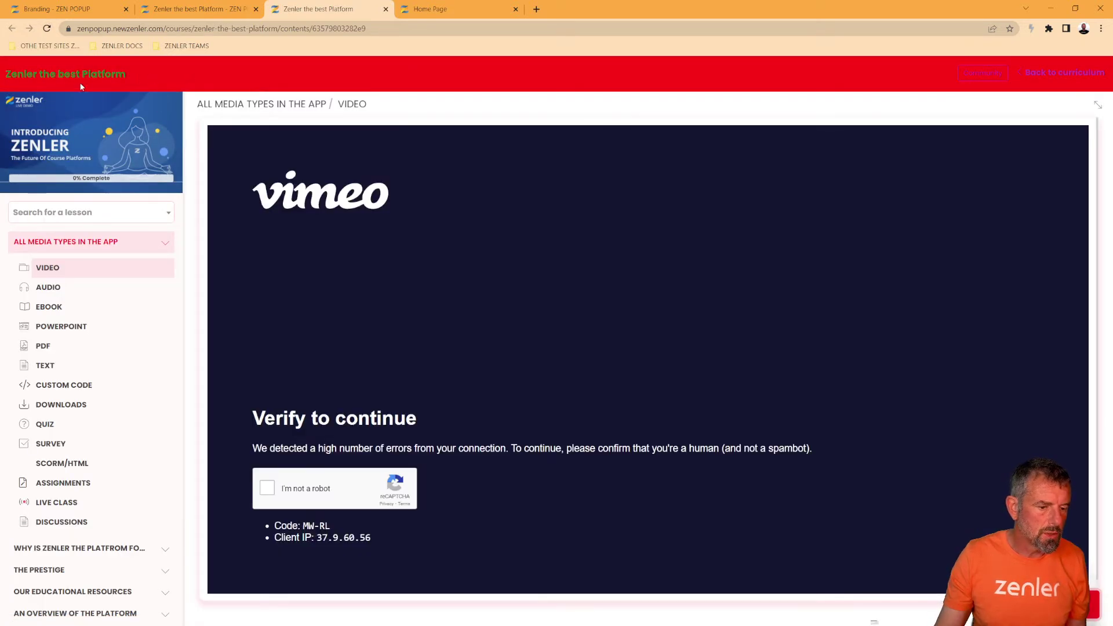
pyautogui.moveTo(17, 74); pyautogui.dragTo(141, 76)
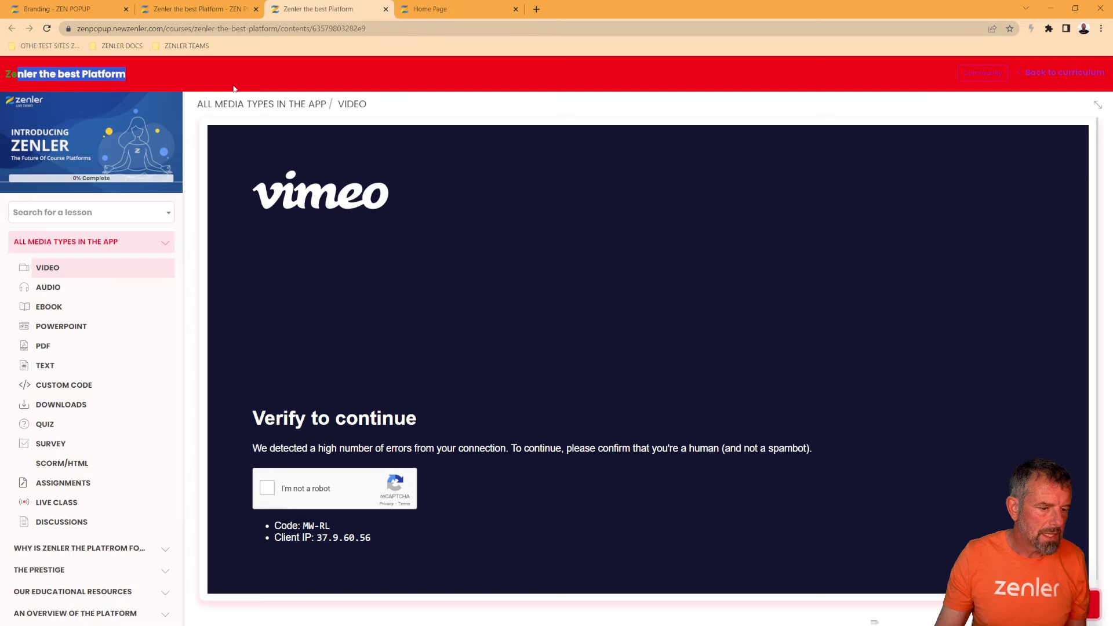
pyautogui.click(407, 114)
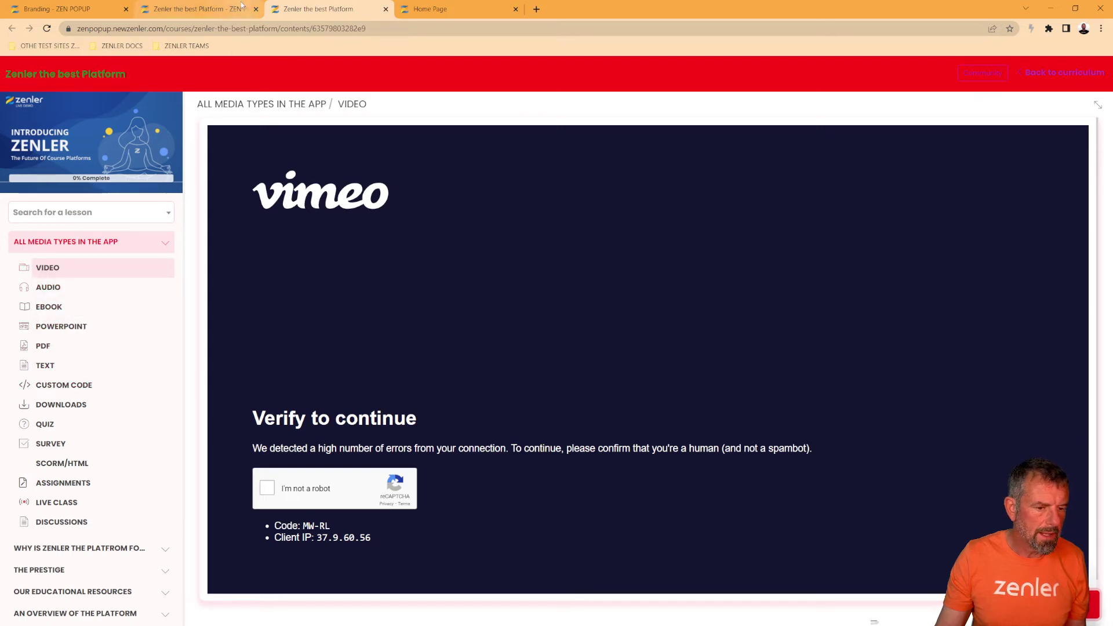
# - Compare the Course Player/Curriculum colors in the Branding settings with the header of the course player preview
pyautogui.click(76, 8)
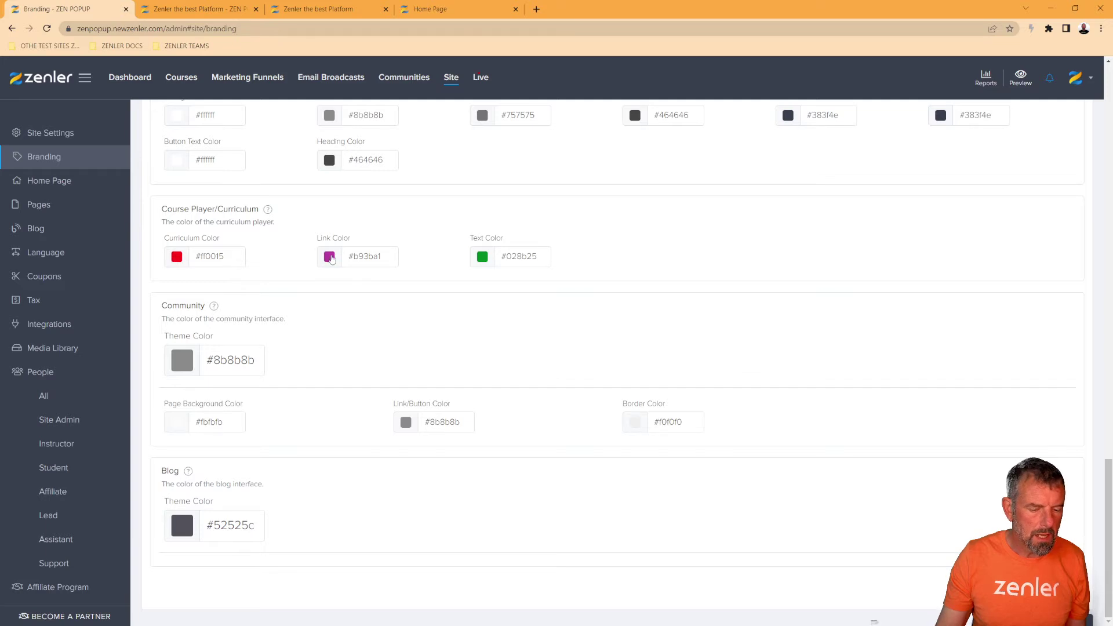
pyautogui.click(207, 11)
pyautogui.click(329, 11)
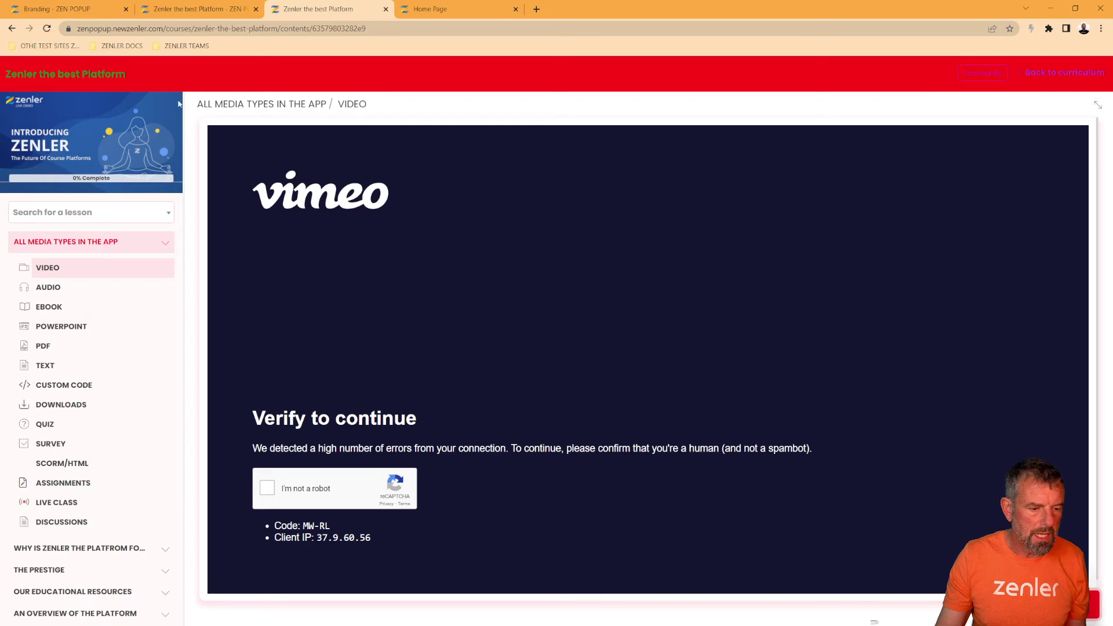
pyautogui.click(87, 9)
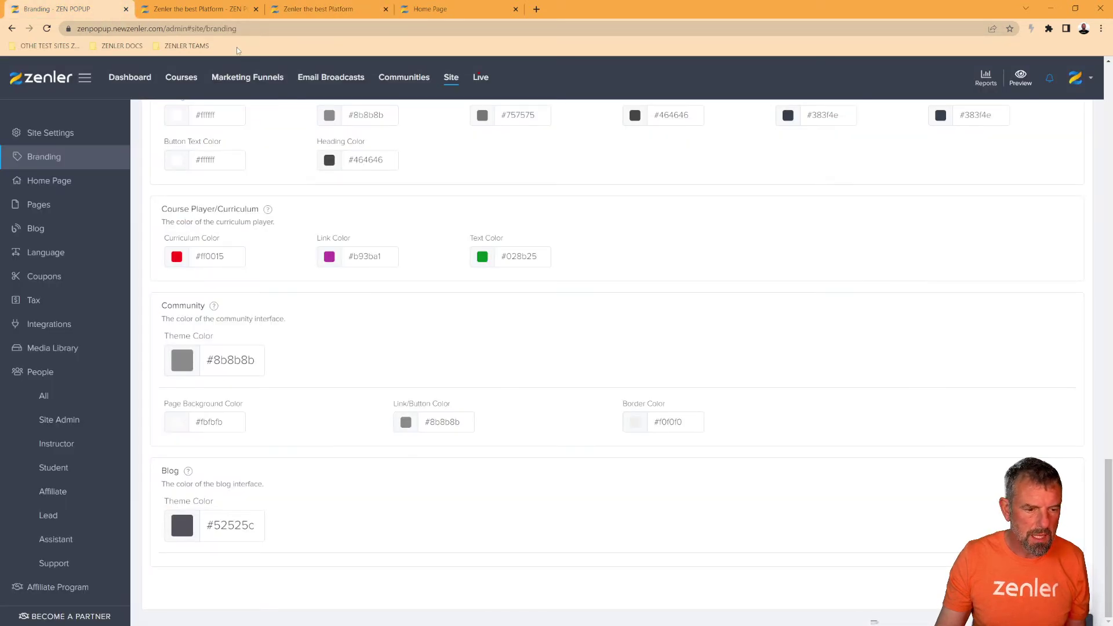
# - Set the Course Player/Curriculum Text Color to white #ffffff and check the saved change in the reloaded course player
pyautogui.click(482, 257)
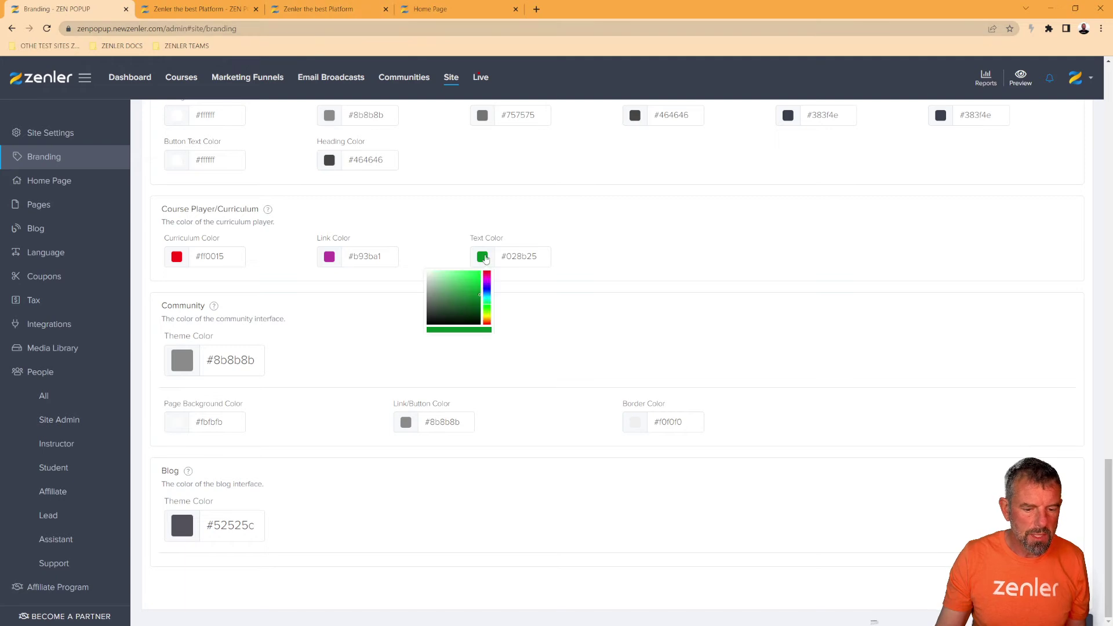
pyautogui.click(485, 258)
pyautogui.click(632, 255)
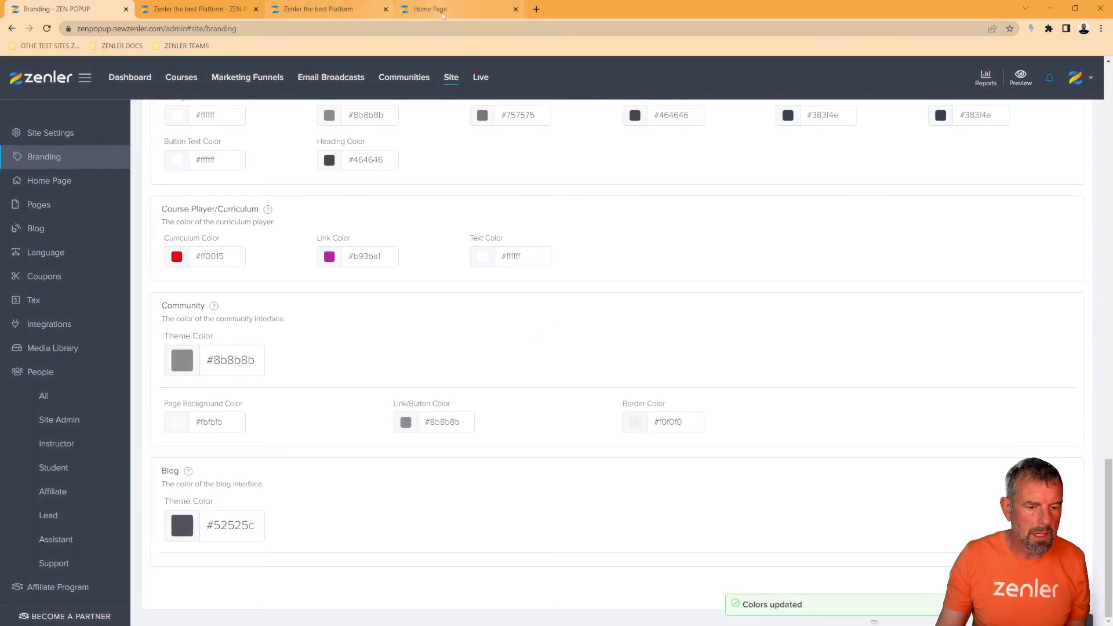
pyautogui.click(325, 9)
pyautogui.click(47, 28)
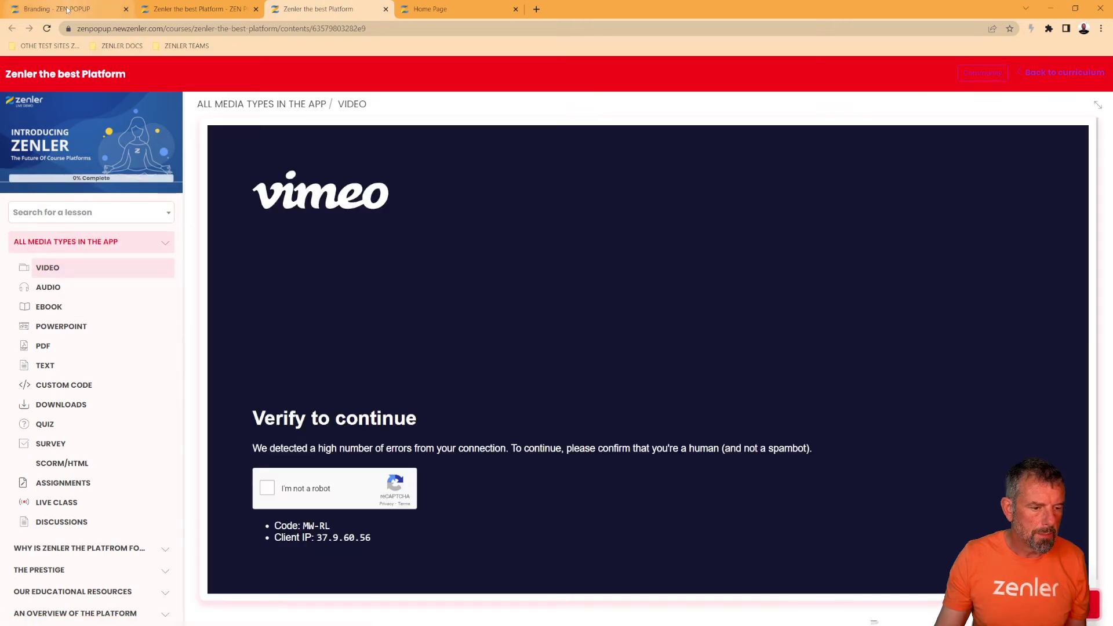
# - Set the Curriculum Color to blue #177aff in the Branding settings
pyautogui.click(98, 10)
pyautogui.click(177, 257)
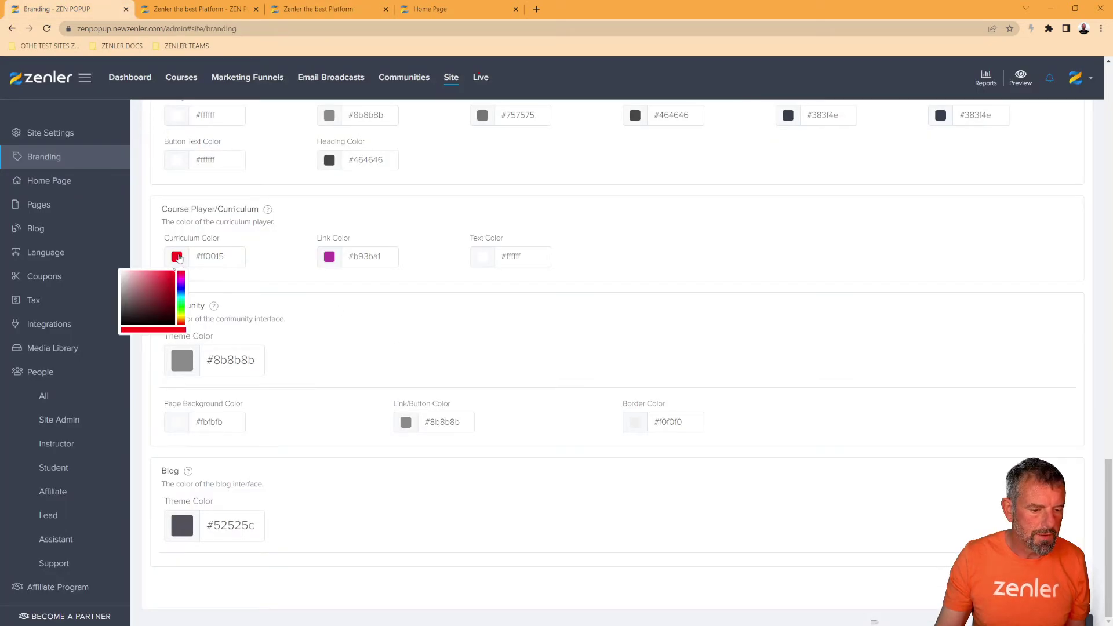
pyautogui.click(179, 295)
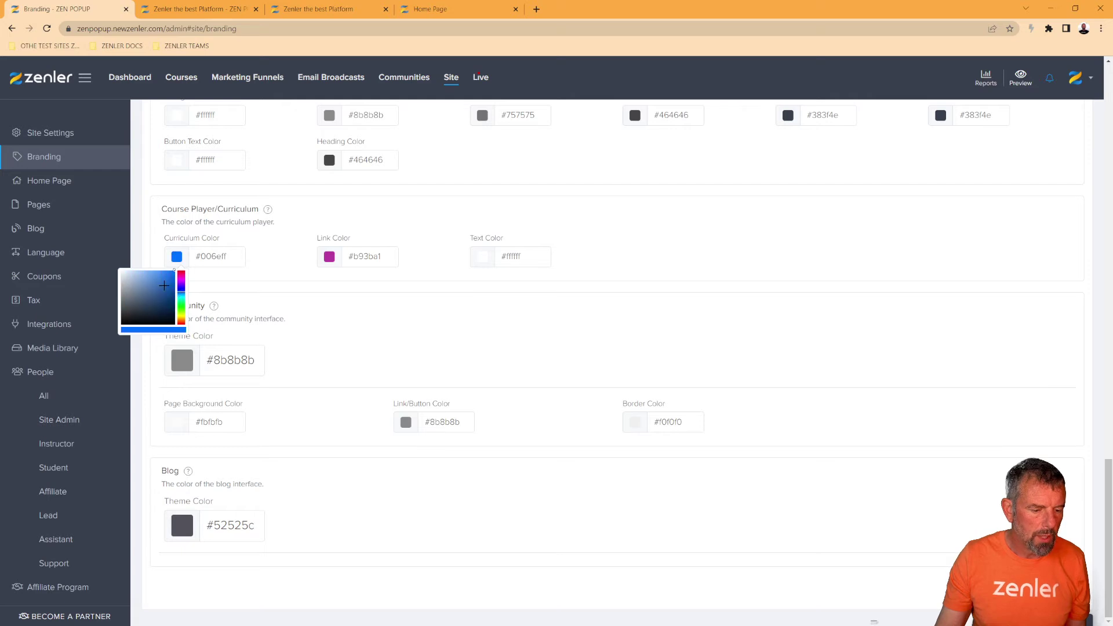
pyautogui.moveTo(164, 285); pyautogui.dragTo(170, 270)
pyautogui.click(495, 273)
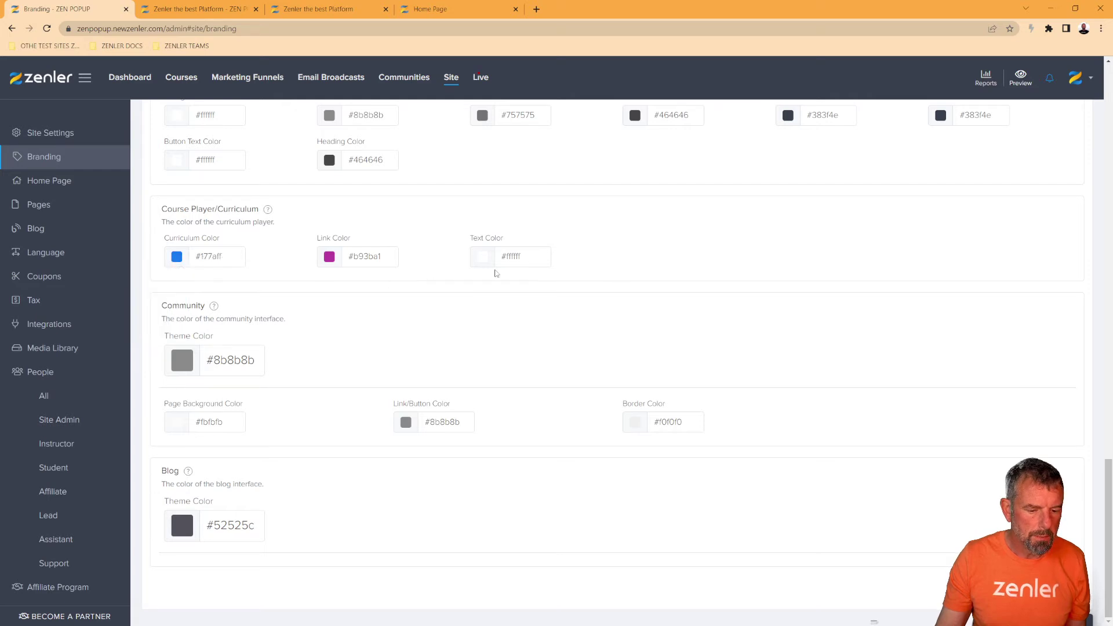
# - Set the Course Player/Curriculum Link Color to light grey #e9e9e9
pyautogui.click(330, 257)
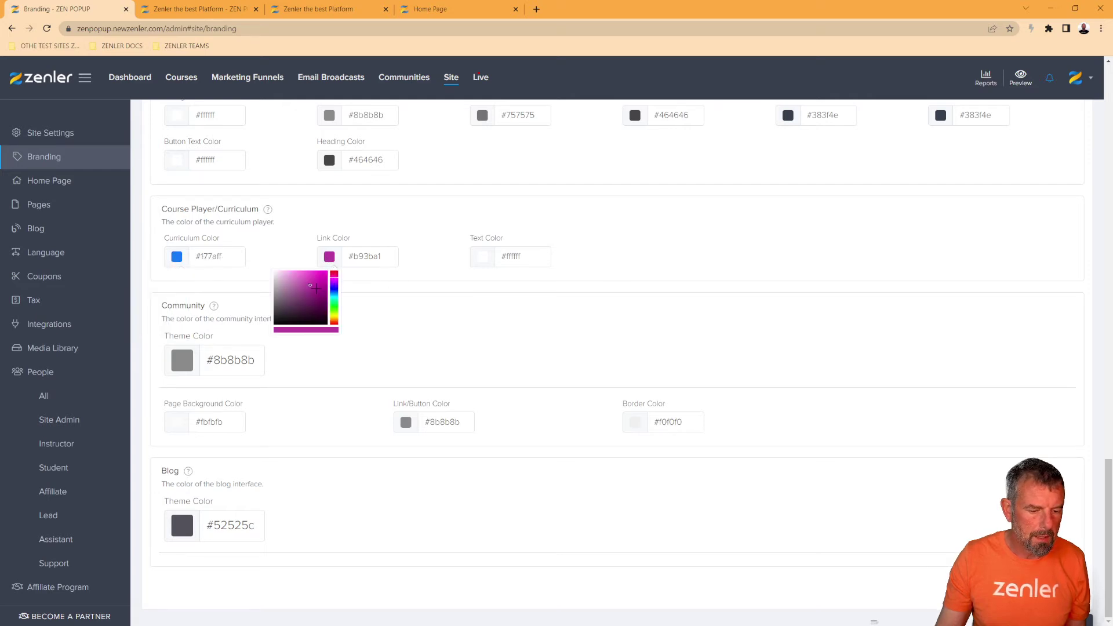
pyautogui.moveTo(315, 288); pyautogui.dragTo(269, 276)
pyautogui.click(269, 276)
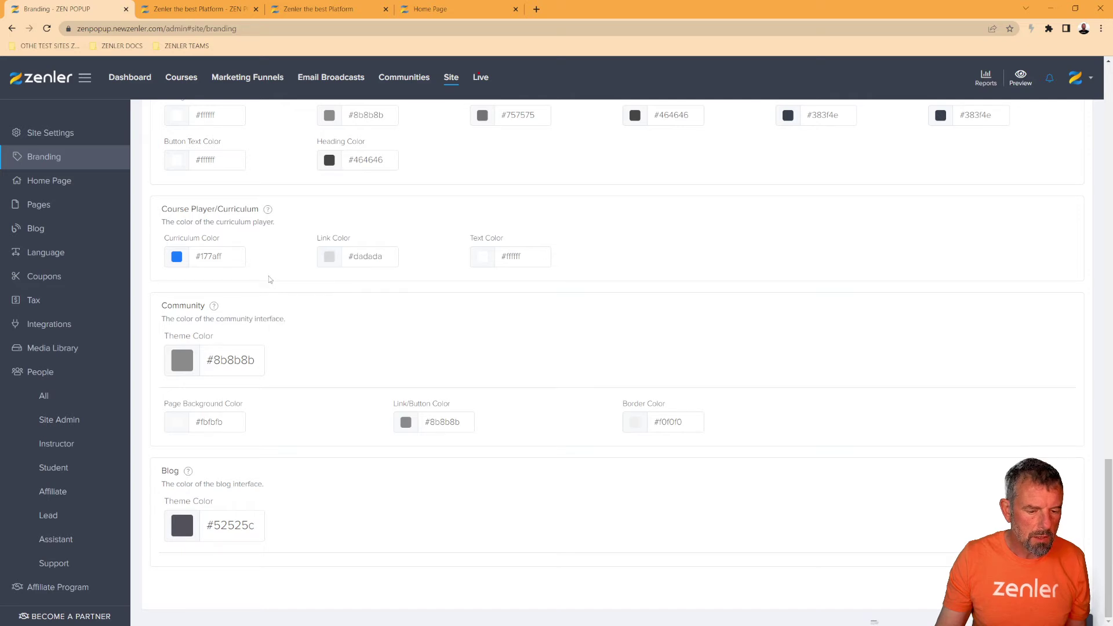
pyautogui.click(330, 260)
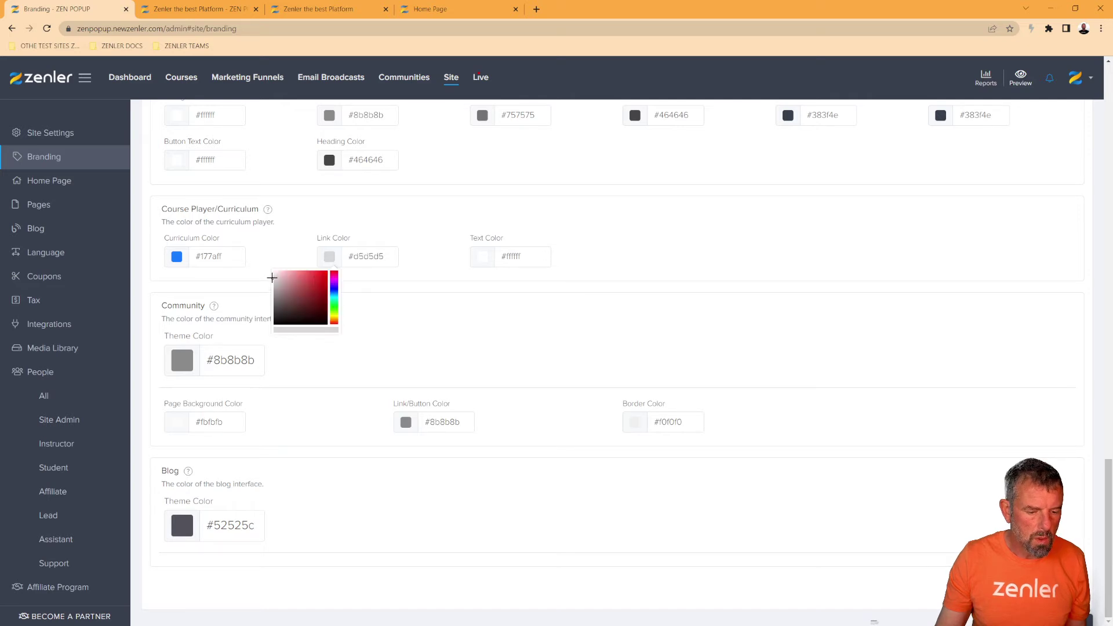
pyautogui.click(272, 276)
# - Save the colors and check the header and links in the reloaded course player
pyautogui.click(637, 258)
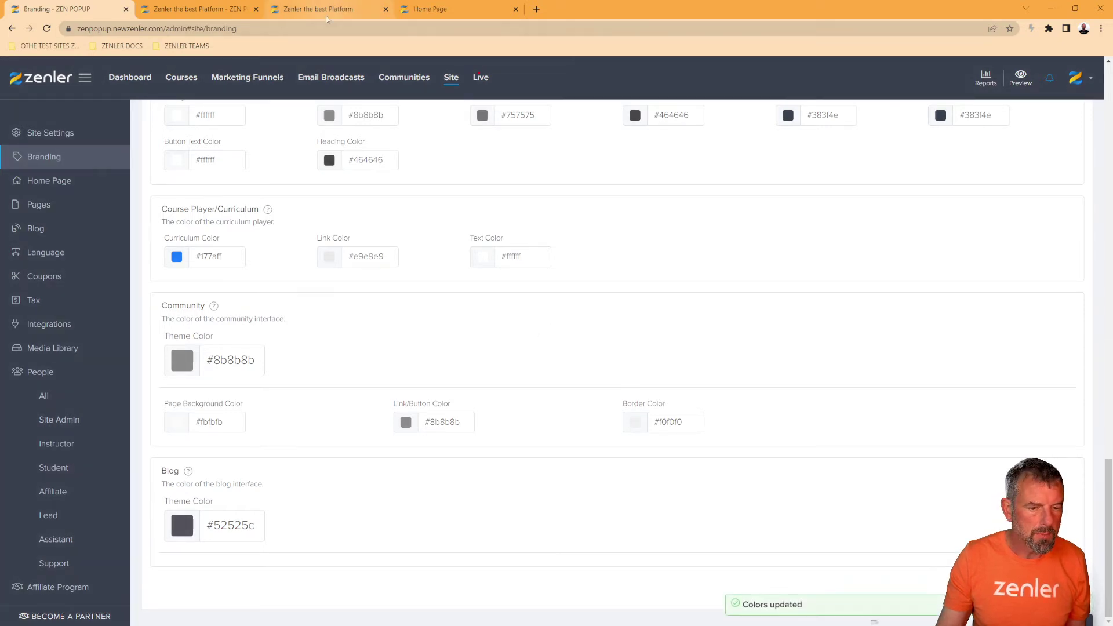
pyautogui.click(326, 8)
pyautogui.press('F5')
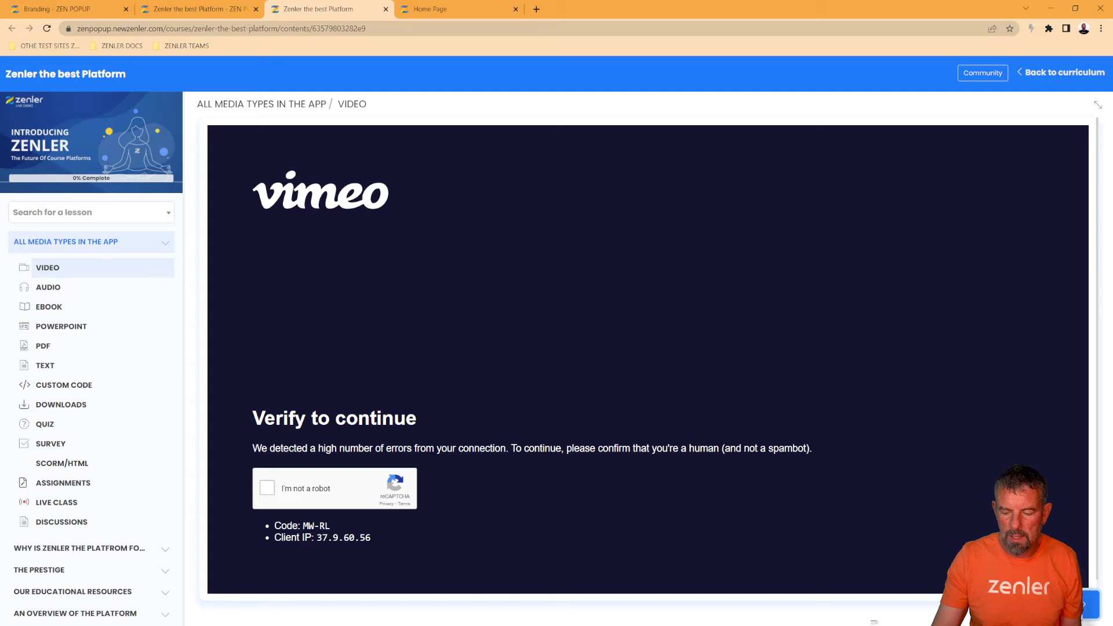
# - Set the Curriculum Color to pink #ff17b8, save it, and check the header in the reloaded course player
pyautogui.click(79, 16)
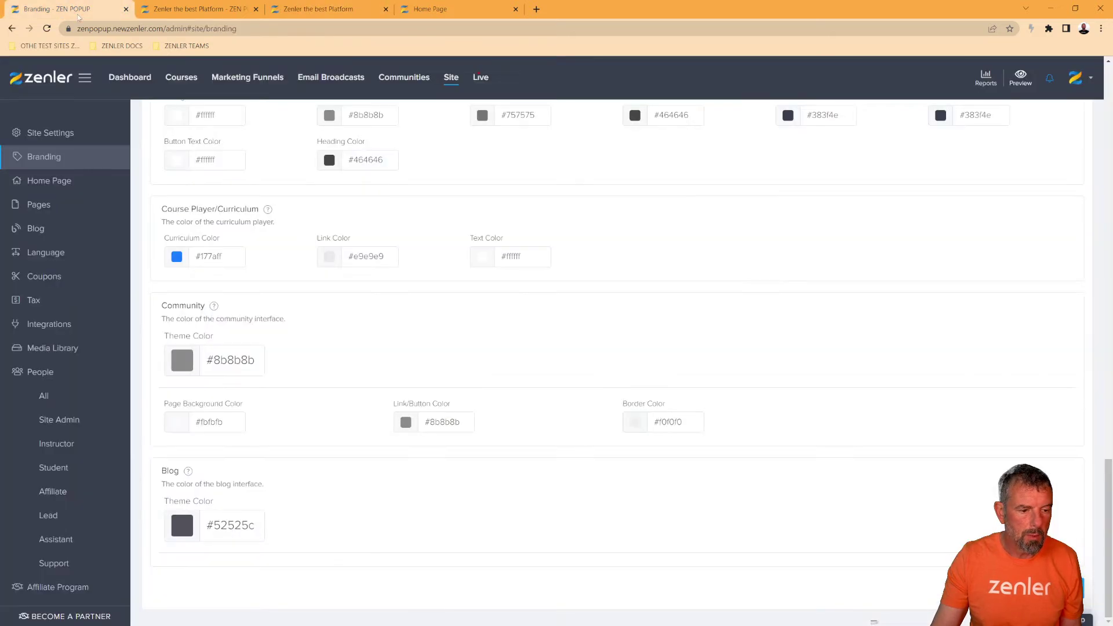
pyautogui.click(176, 259)
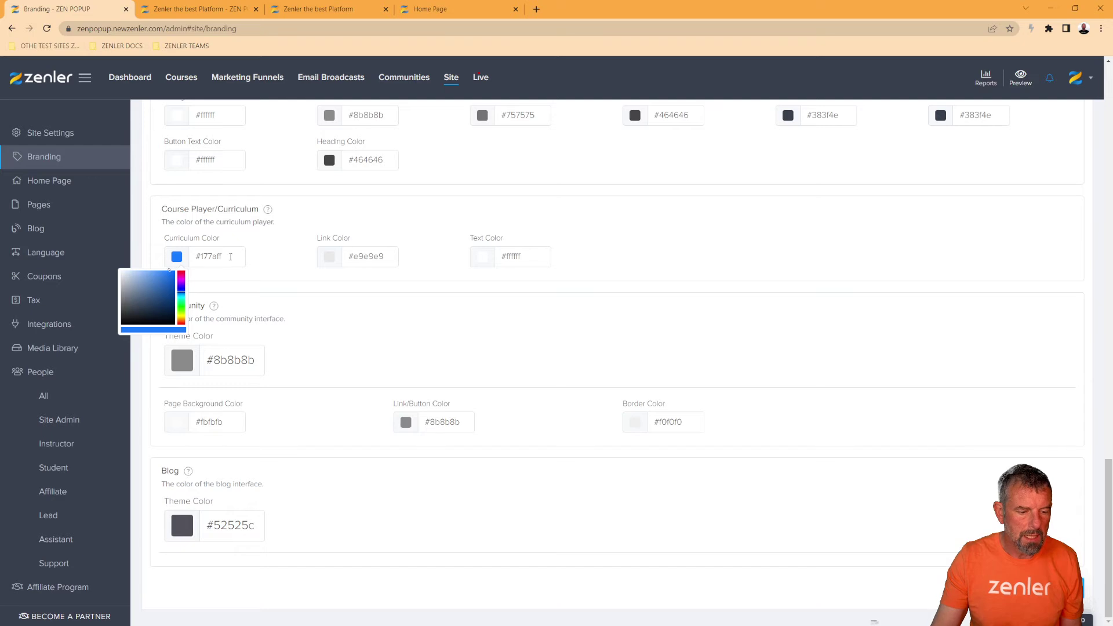
pyautogui.moveTo(183, 286); pyautogui.dragTo(182, 274)
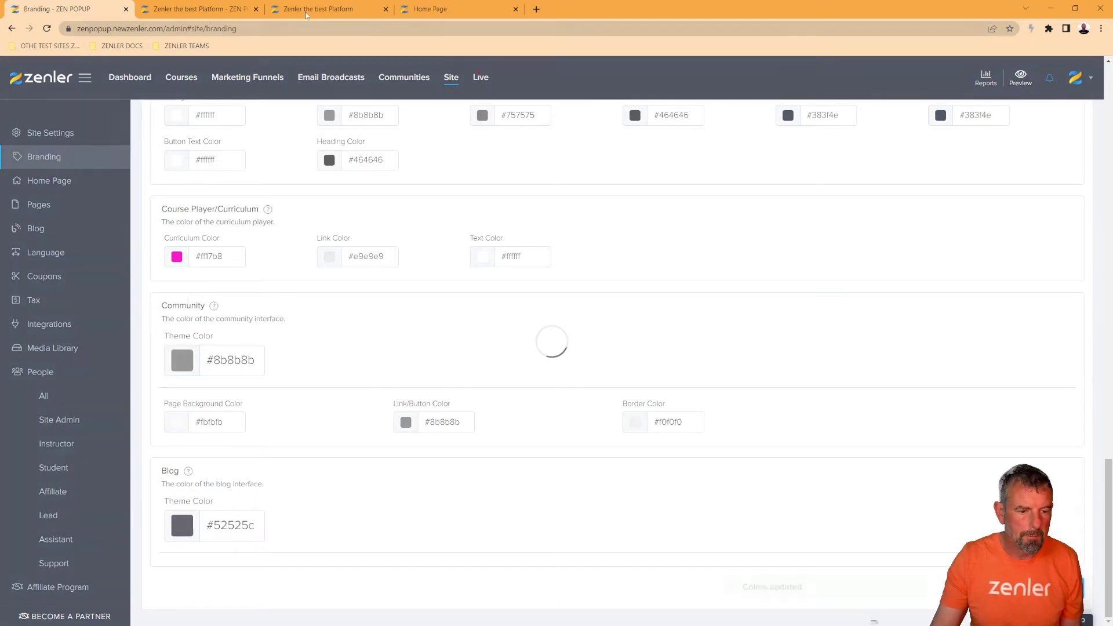
pyautogui.click(205, 11)
pyautogui.click(323, 11)
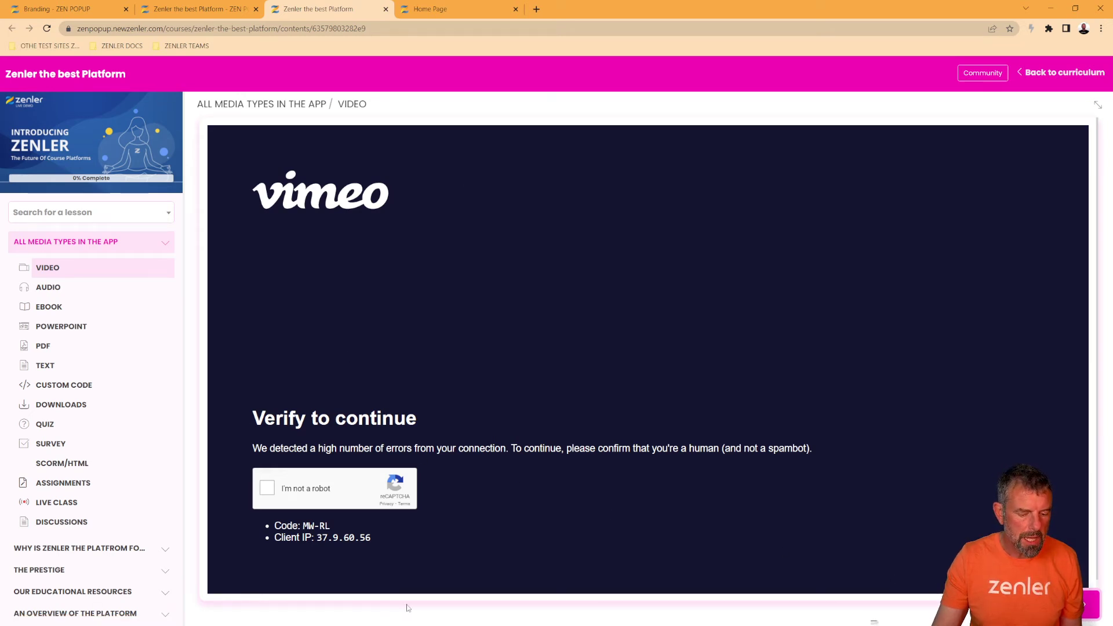
# - Open the Ebook and Text lessons in the course player to examine how the curriculum color affects their content
pyautogui.click(52, 307)
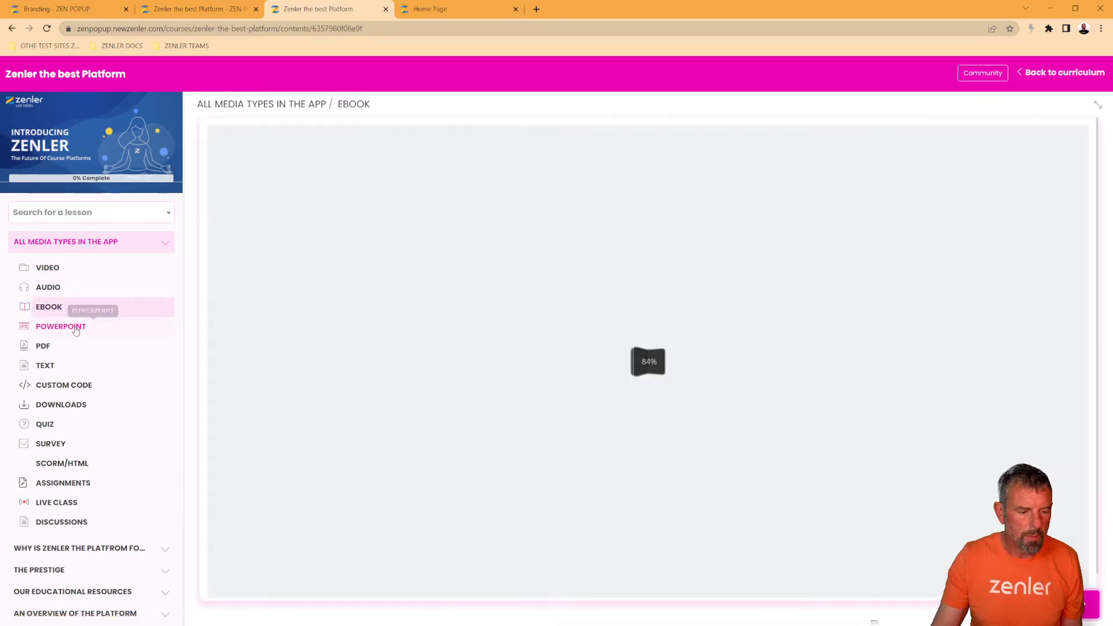
pyautogui.click(87, 365)
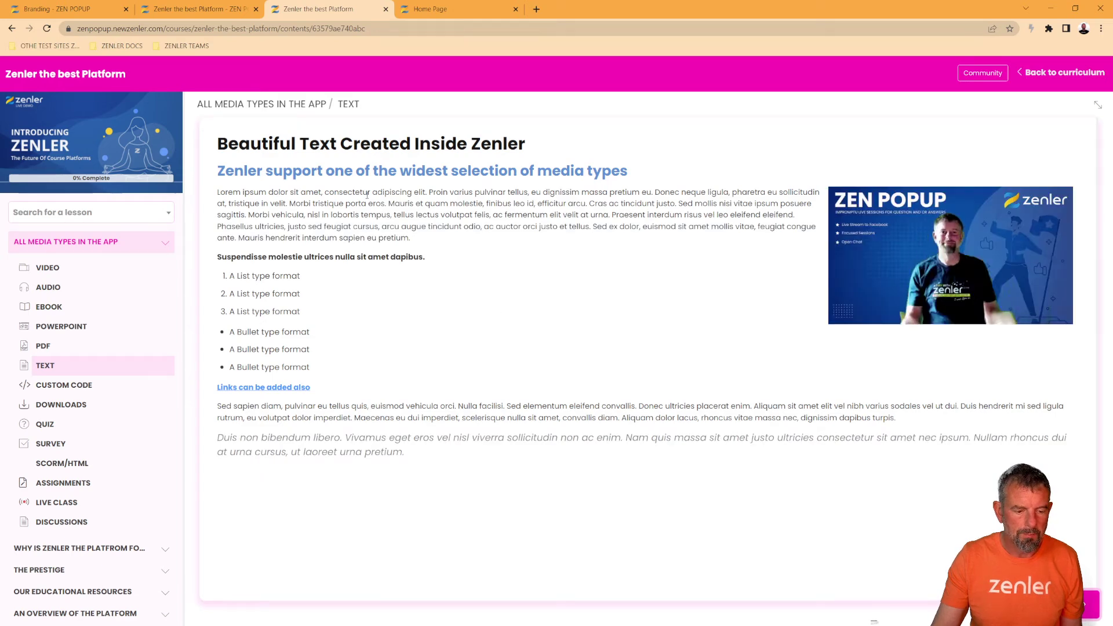
pyautogui.moveTo(229, 144); pyautogui.dragTo(550, 442)
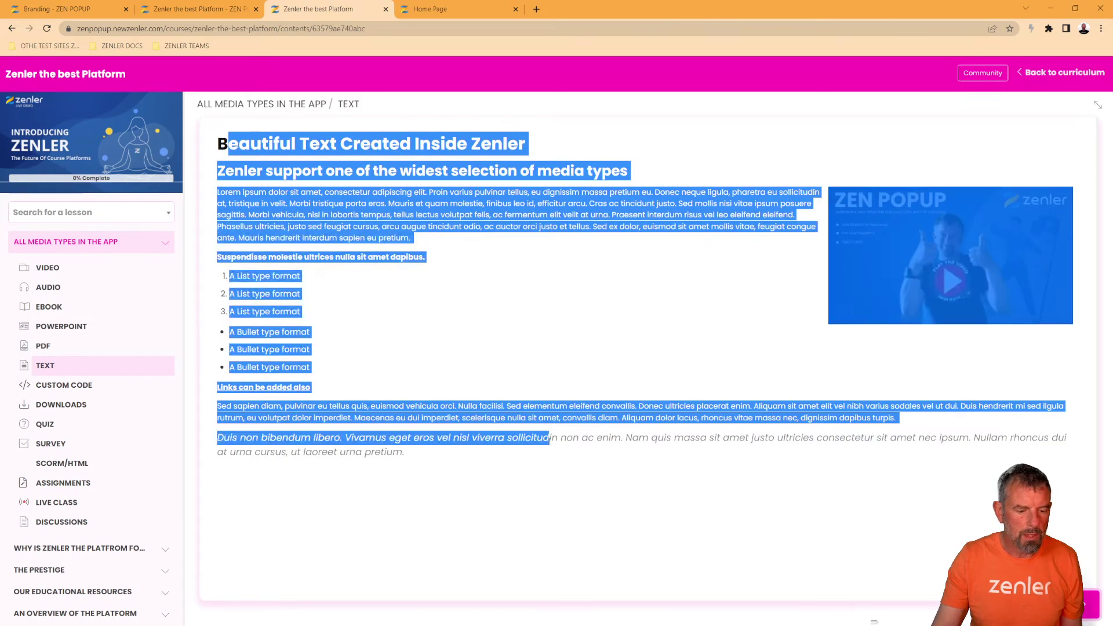
pyautogui.click(513, 472)
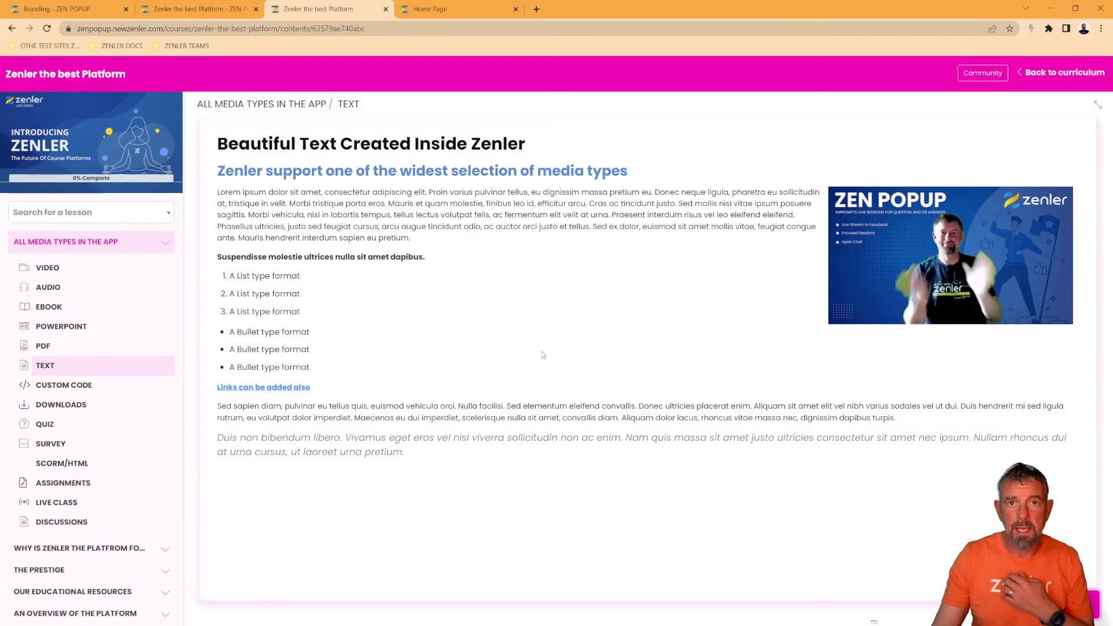
# - Set the Course Player/Curriculum colors to grey #6c6c6c for the curriculum and white #ffffff for links, keeping white text
pyautogui.click(93, 9)
pyautogui.click(177, 257)
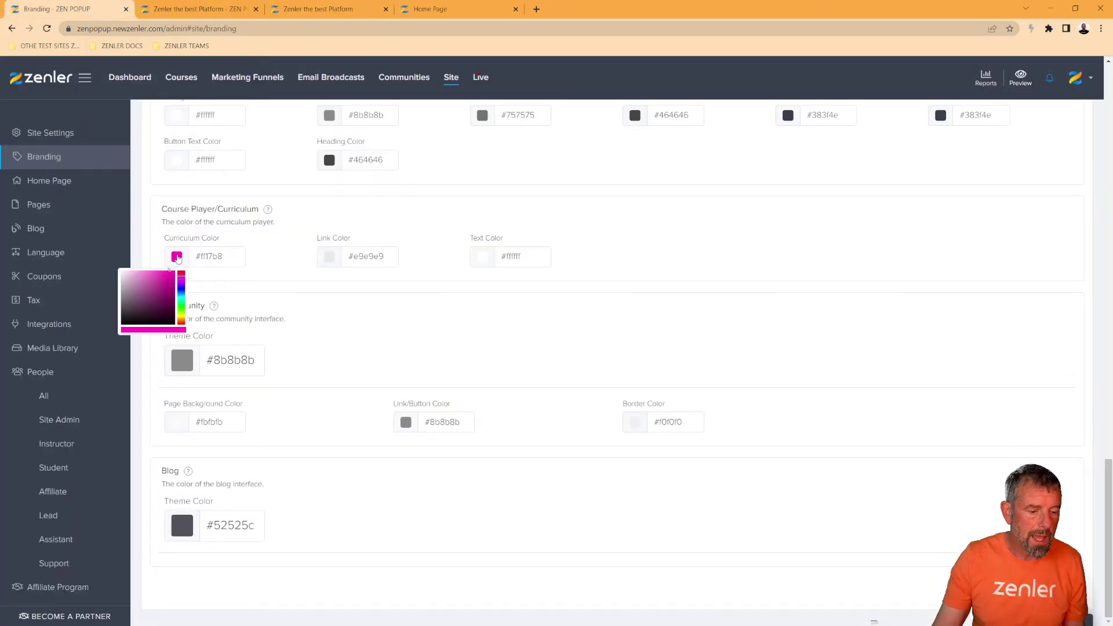
pyautogui.click(122, 283)
pyautogui.moveTo(122, 283); pyautogui.dragTo(116, 306)
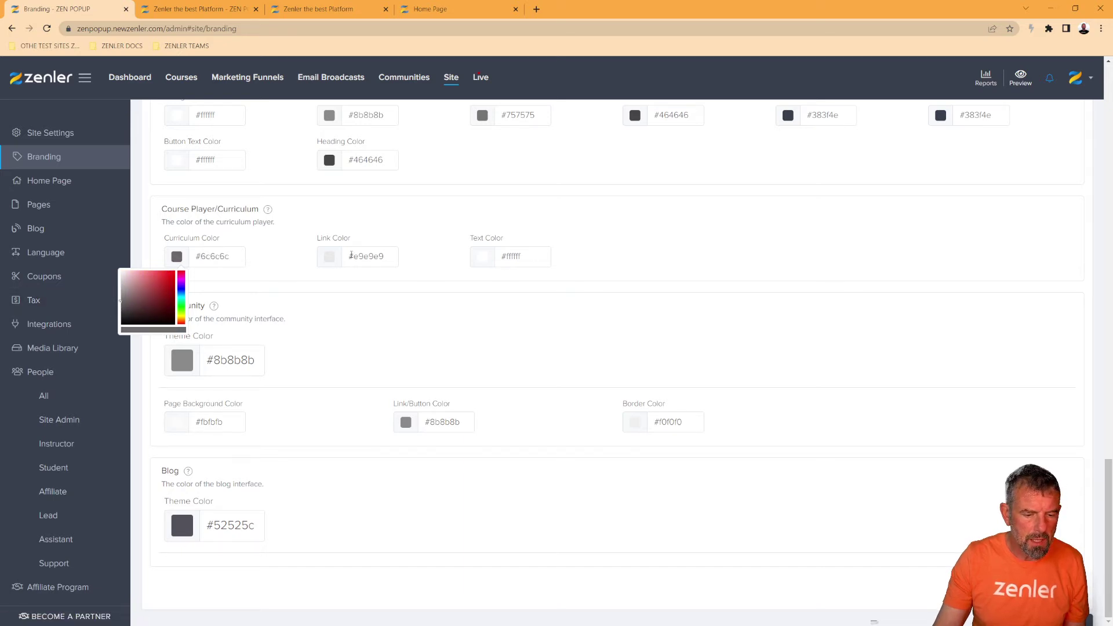
pyautogui.click(329, 258)
pyautogui.click(274, 272)
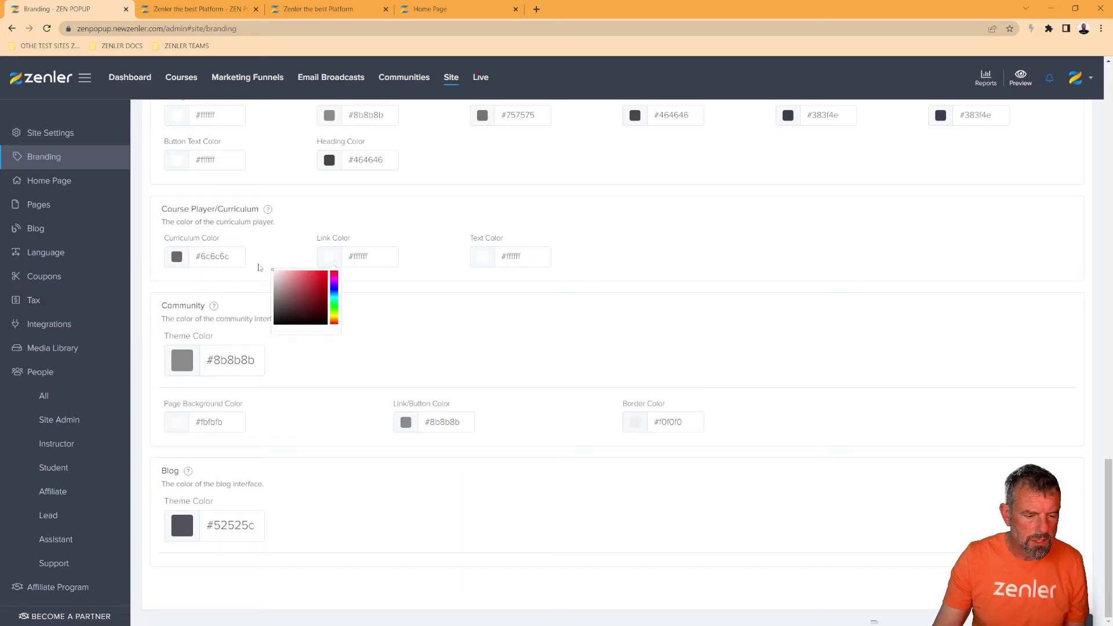
pyautogui.click(483, 257)
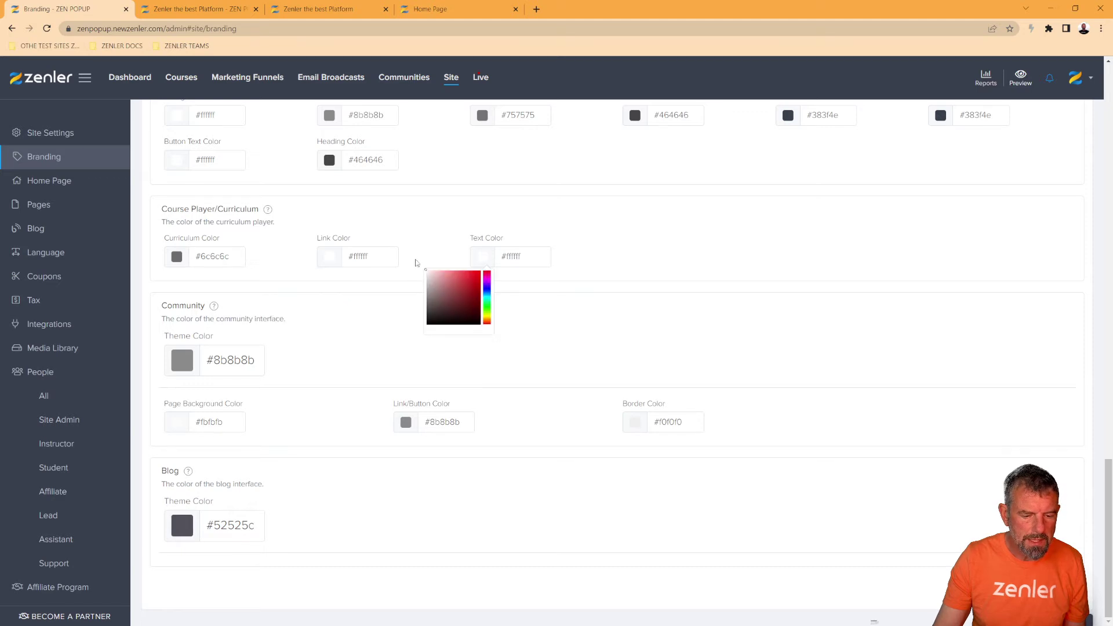
pyautogui.click(618, 255)
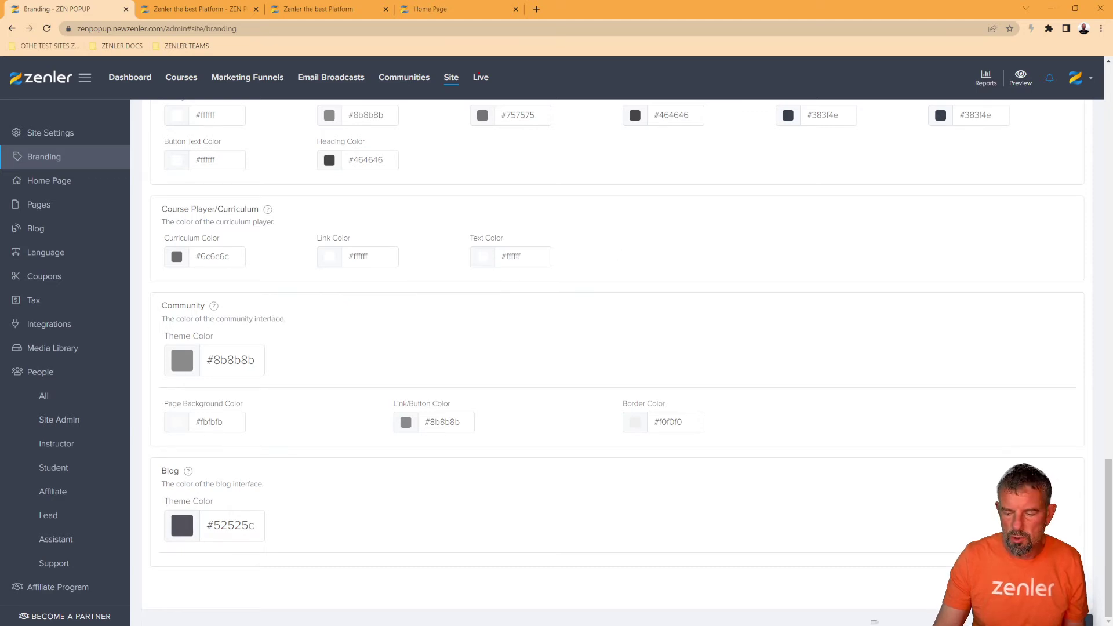
# - Check the saved colors in the reloaded course player and close its browser tab
pyautogui.click(222, 8)
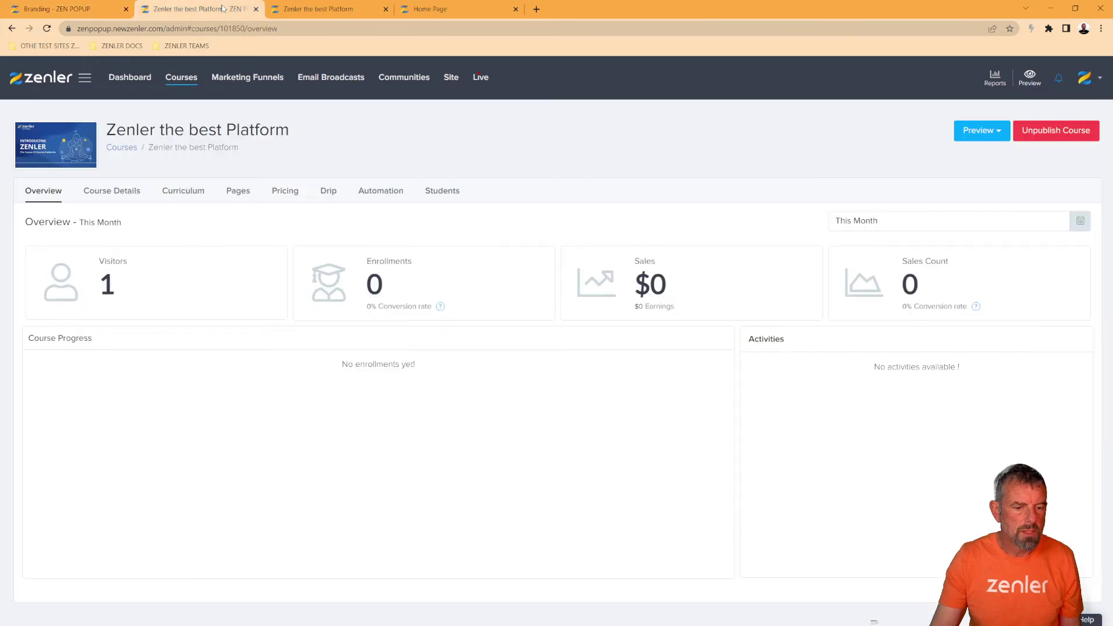
pyautogui.click(318, 9)
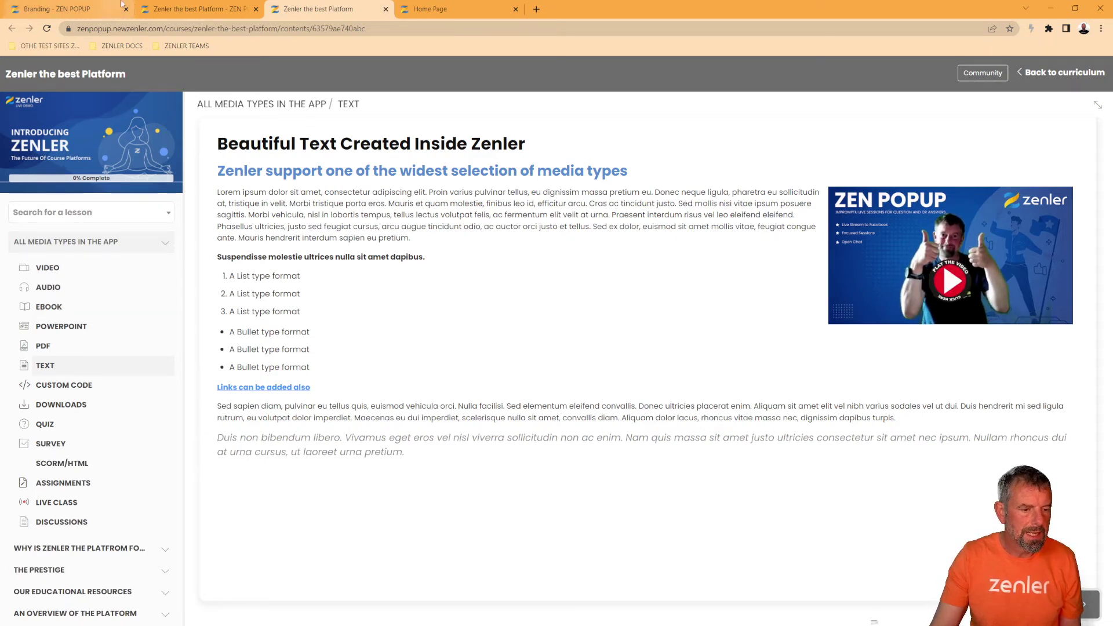
pyautogui.click(74, 9)
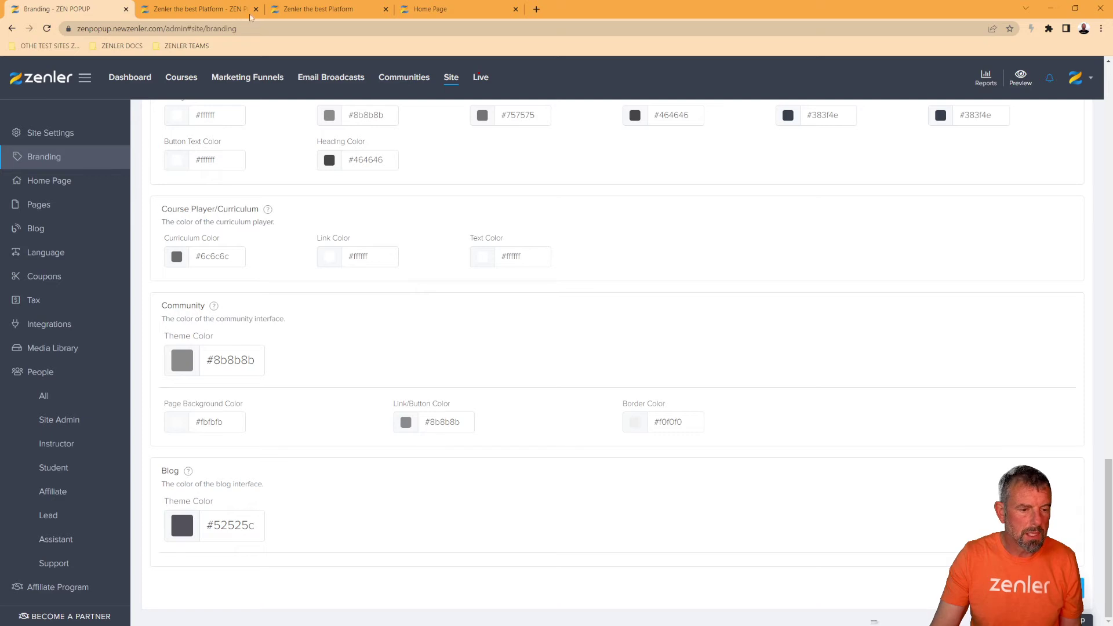
pyautogui.click(441, 9)
pyautogui.click(385, 9)
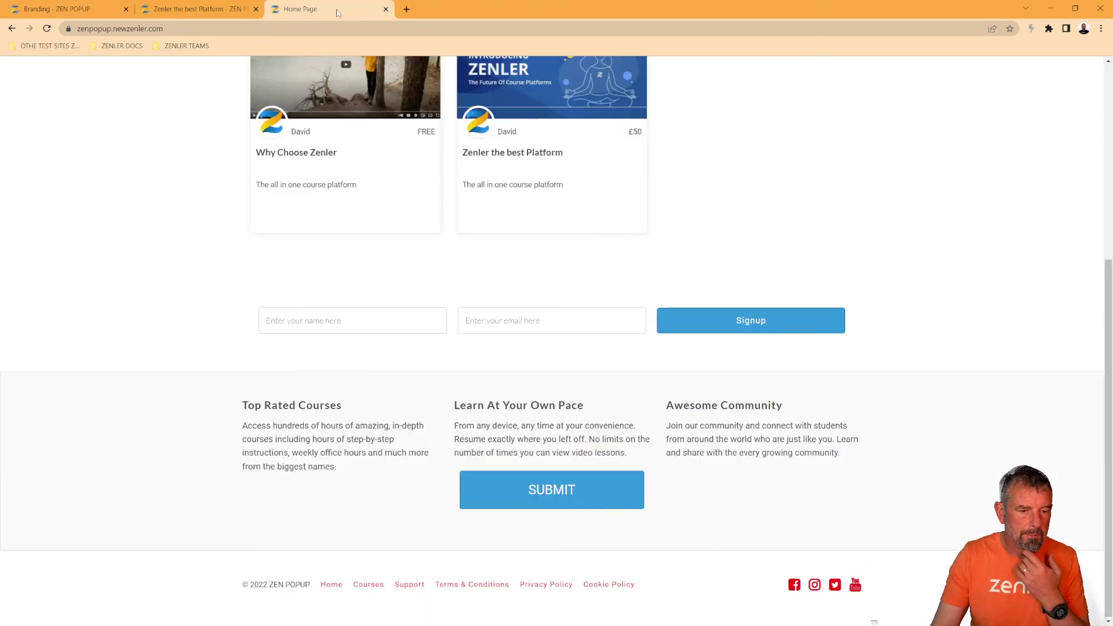
# - Set the Community Page Background Color to red #ff0000 in the Branding settings and save the colors
pyautogui.click(197, 8)
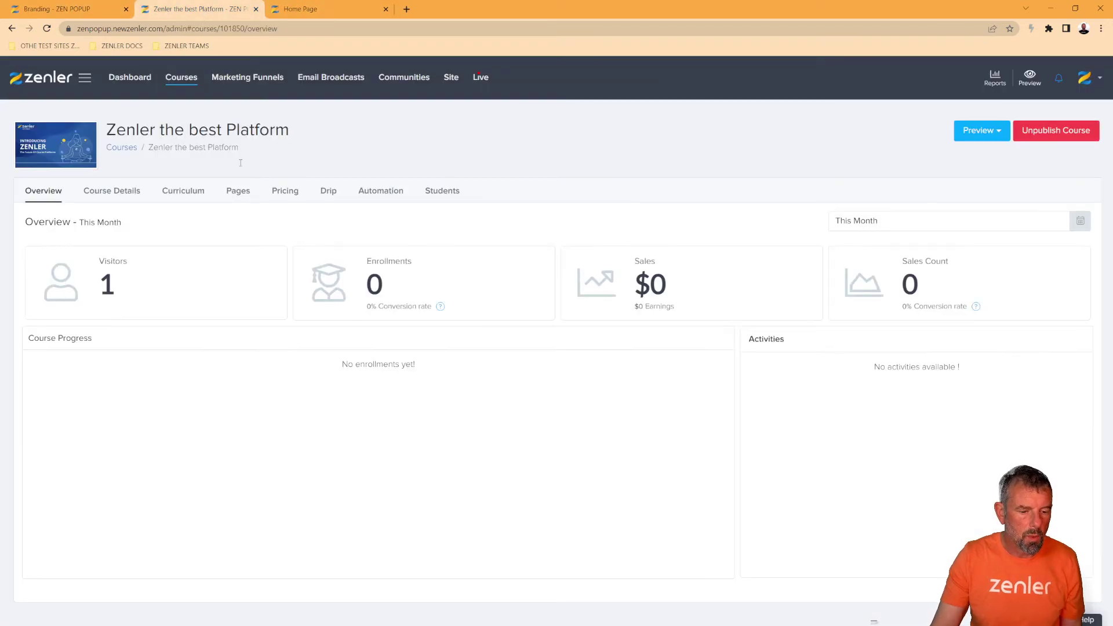
pyautogui.click(84, 7)
pyautogui.click(177, 423)
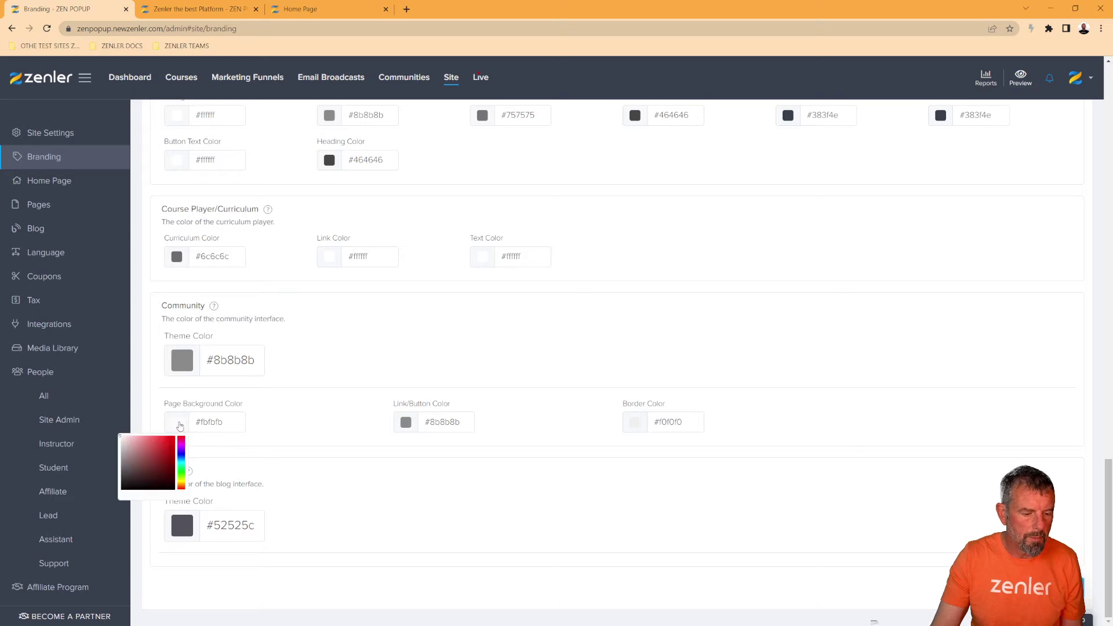
pyautogui.moveTo(153, 470); pyautogui.dragTo(174, 437)
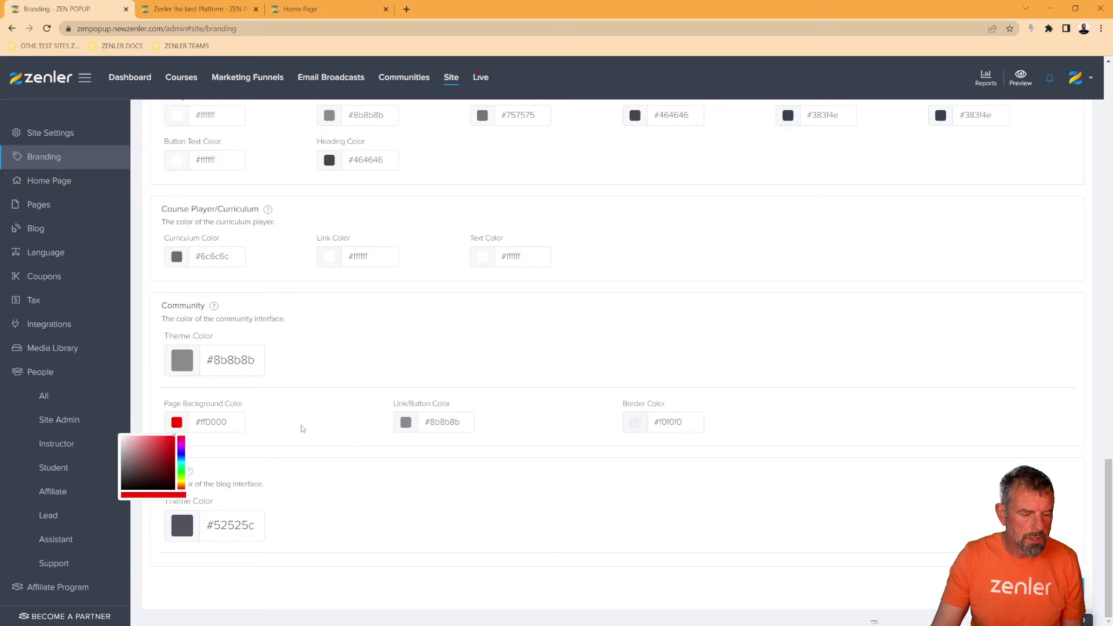
pyautogui.click(452, 459)
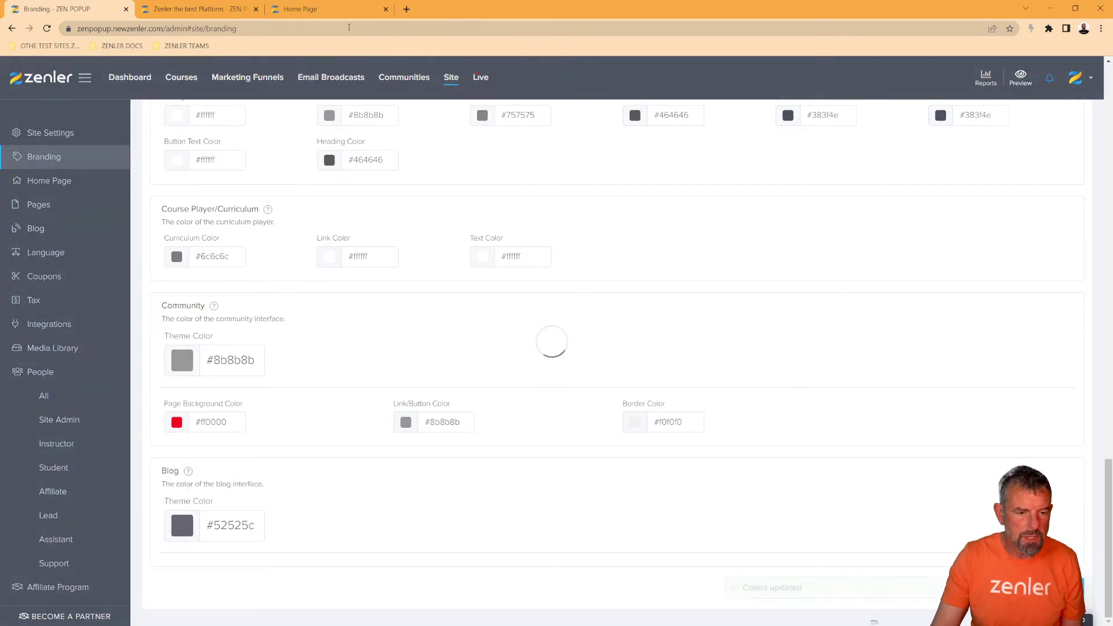
# - Reload the site's home page and open its Support and Community pages to check the community background color
pyautogui.click(300, 9)
pyautogui.click(46, 29)
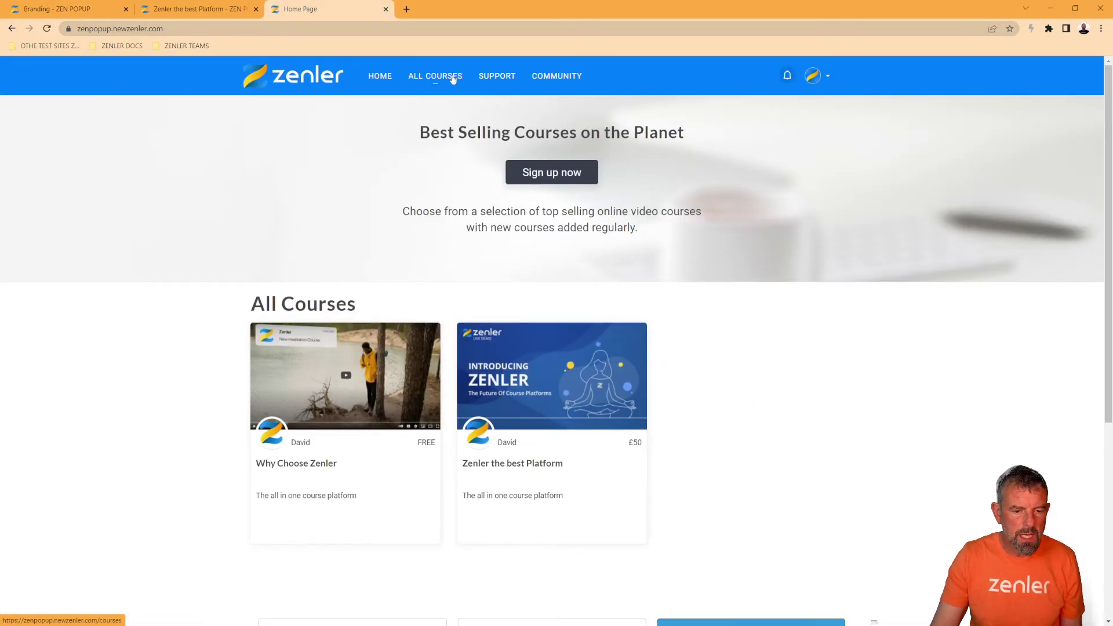
pyautogui.click(507, 80)
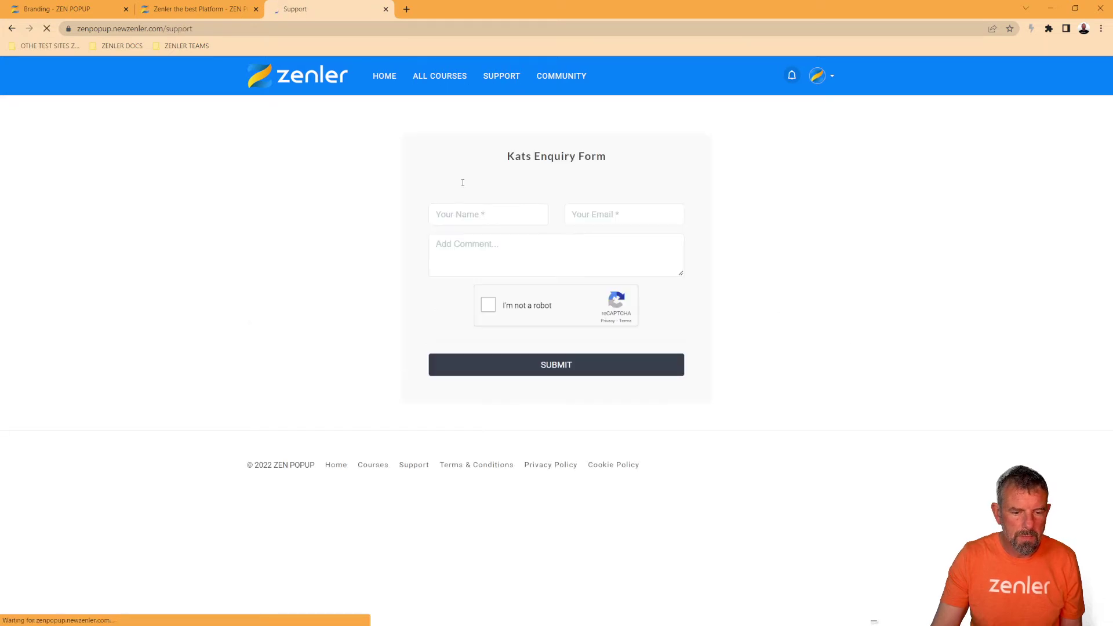
pyautogui.click(558, 81)
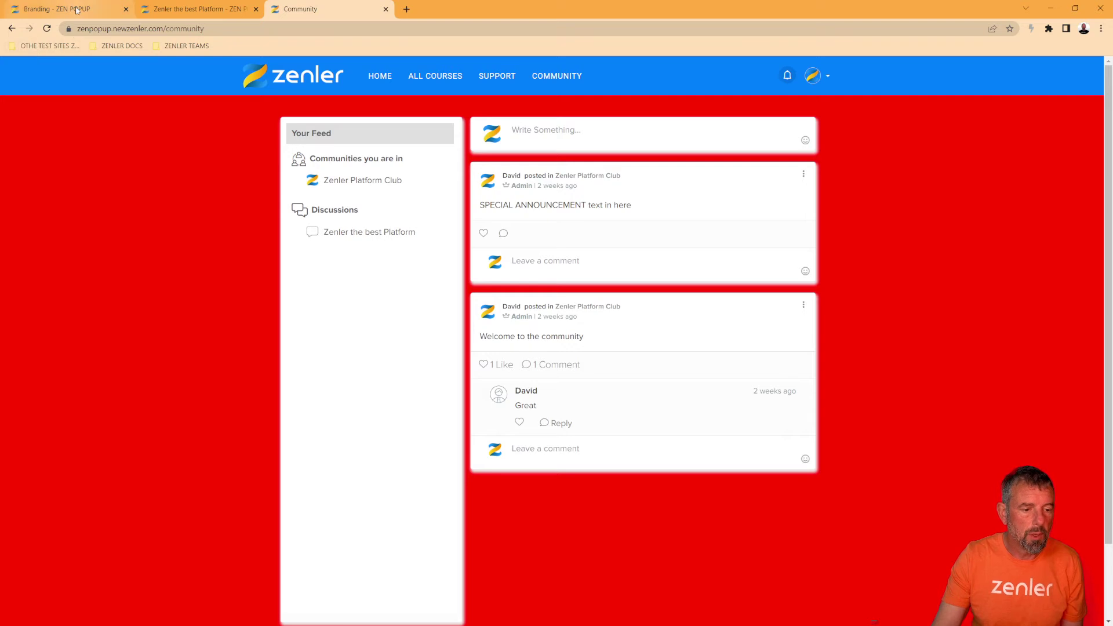
# - Set the Community Page Background Color to white #ffffff in the Branding settings
pyautogui.click(57, 8)
pyautogui.click(176, 421)
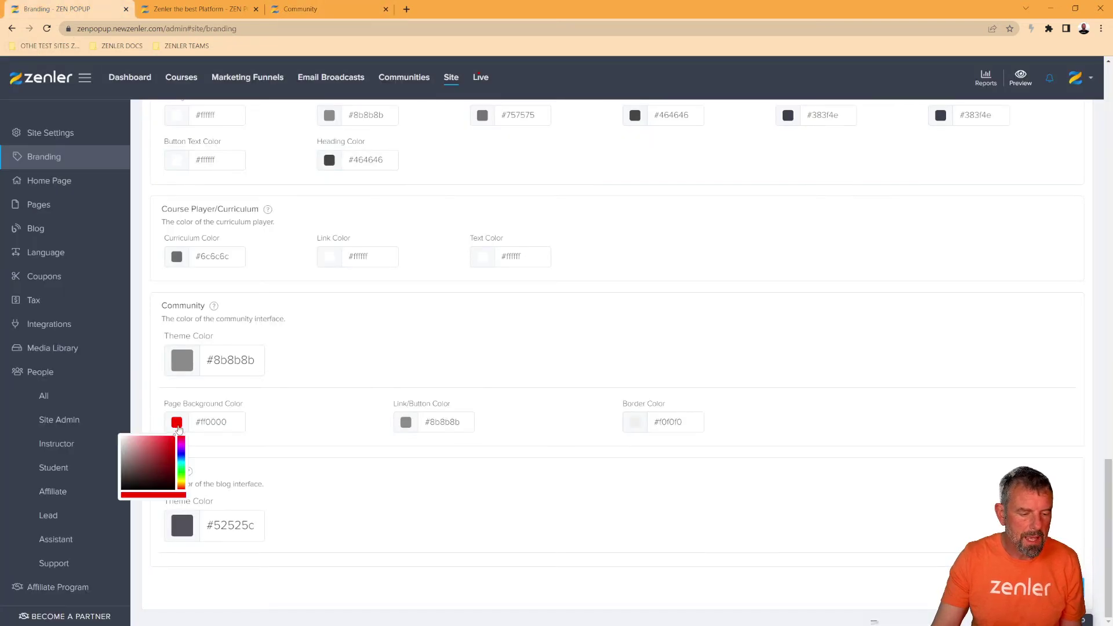
pyautogui.moveTo(145, 455); pyautogui.dragTo(119, 435)
pyautogui.click(382, 422)
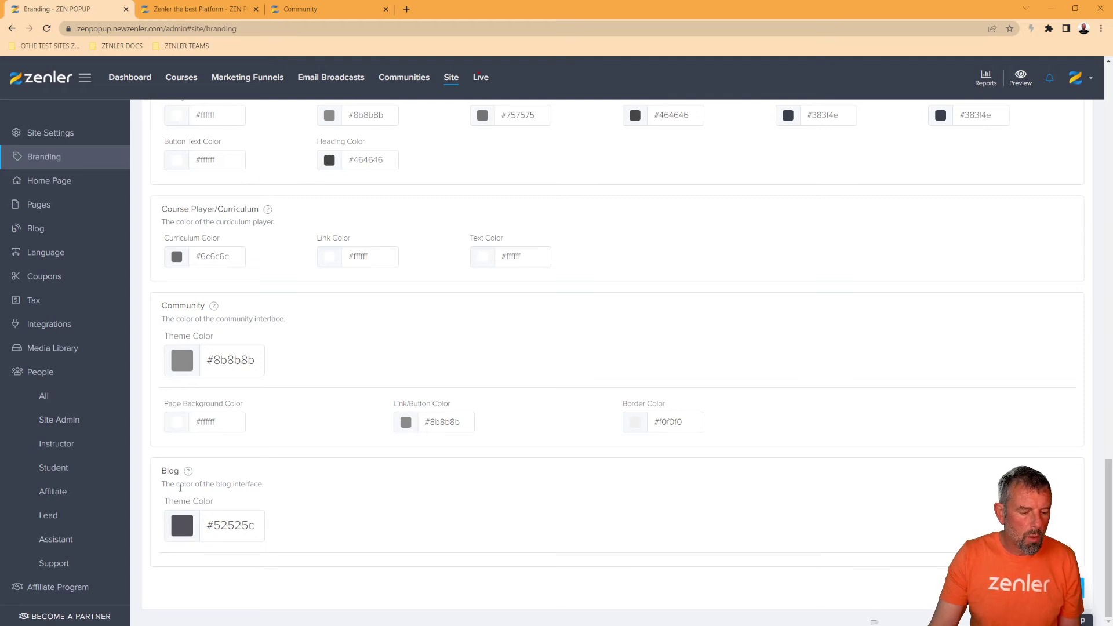
# - Set the Blog Theme Color to dark grey #505050 and save the colors
pyautogui.moveTo(181, 488); pyautogui.dragTo(273, 490)
pyautogui.click(332, 522)
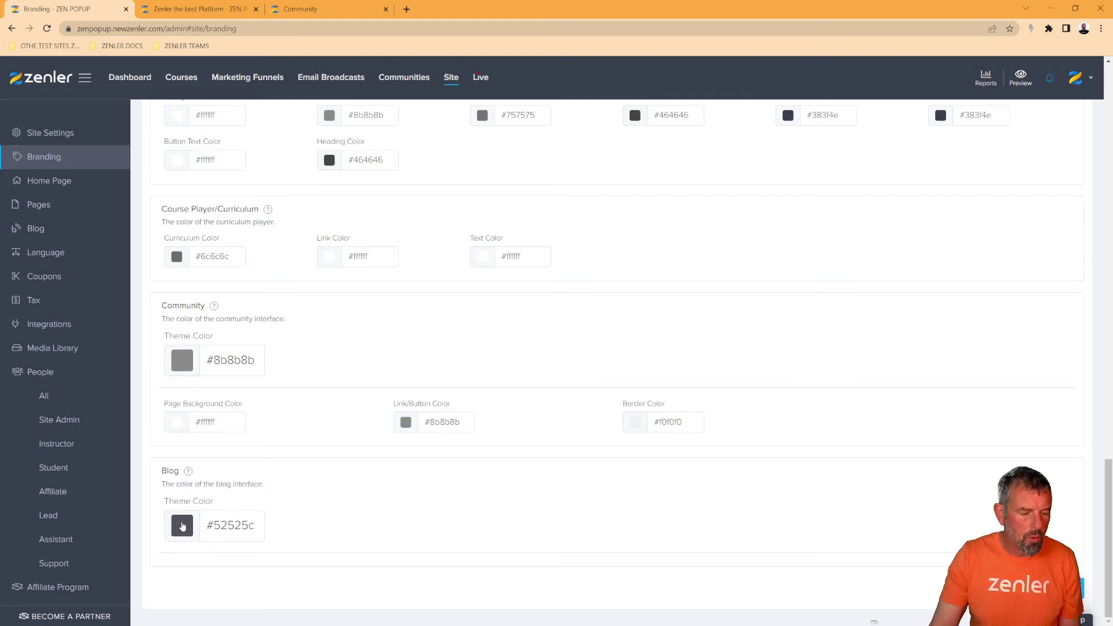
pyautogui.click(325, 9)
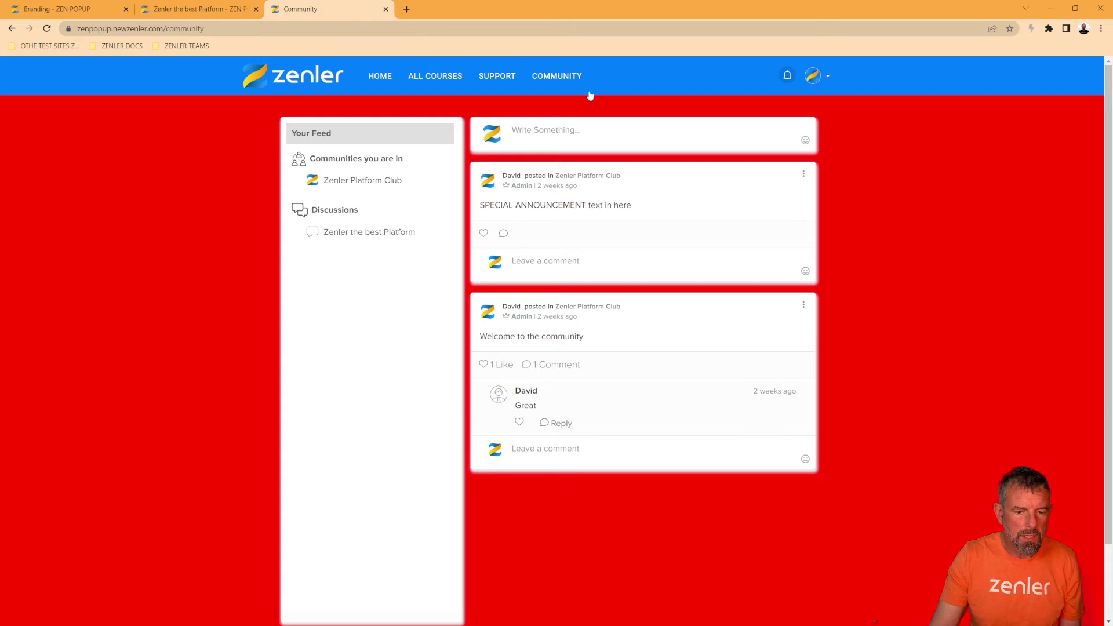
pyautogui.click(96, 11)
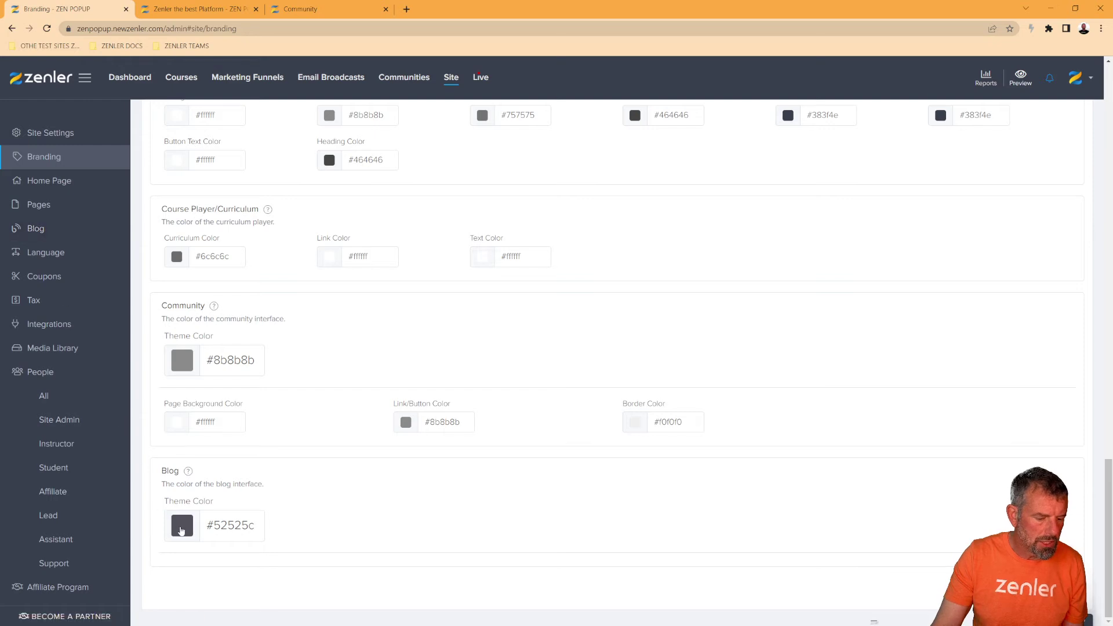
pyautogui.click(181, 531)
pyautogui.moveTo(152, 572); pyautogui.dragTo(116, 582)
pyautogui.click(362, 487)
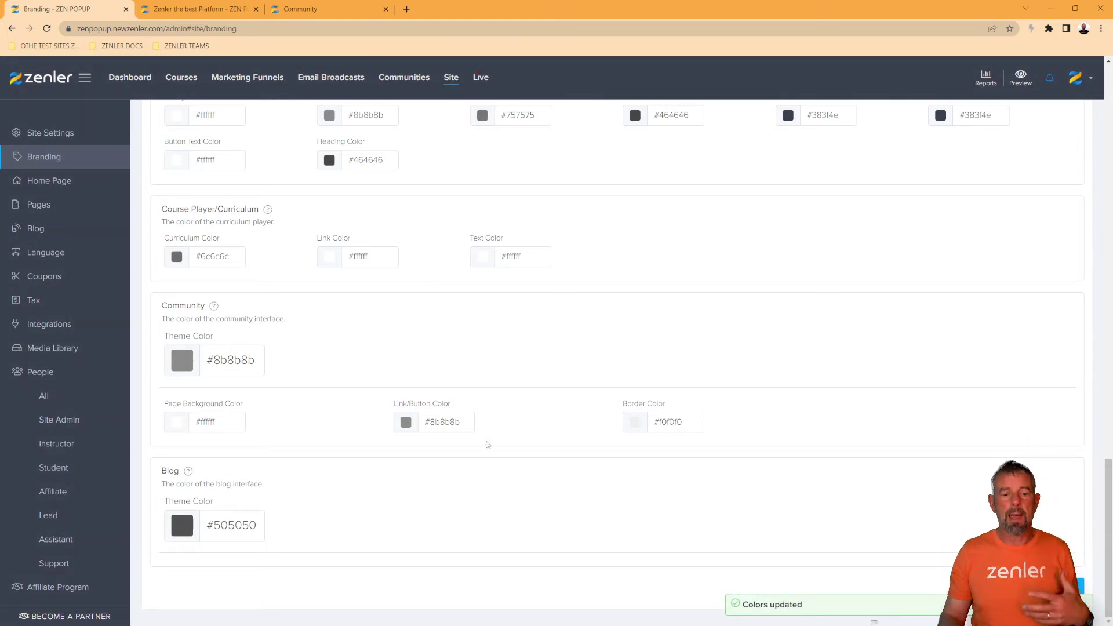
# - Add a new blank site page titled BRANDING with the page URL branding
pyautogui.scroll(20, 602, 352)
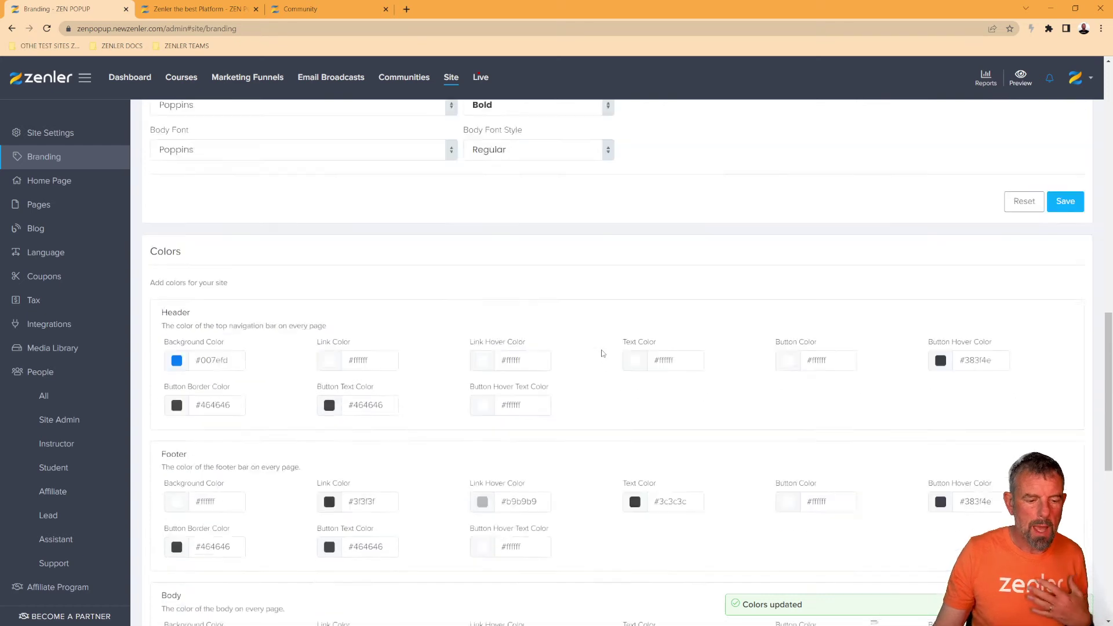
pyautogui.scroll(5, 603, 353)
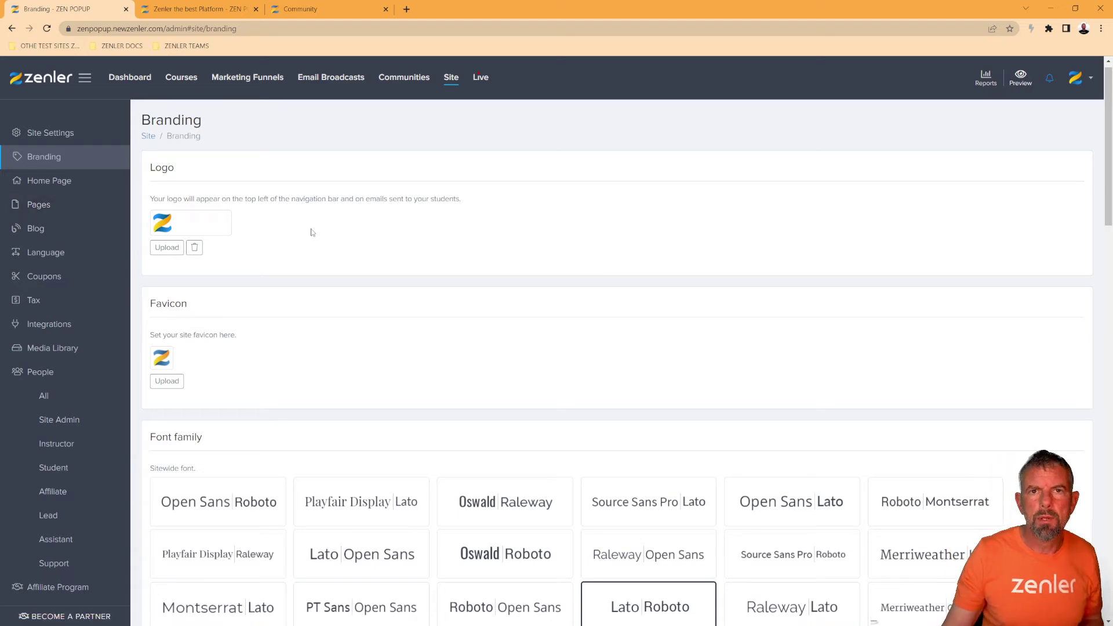
pyautogui.click(74, 206)
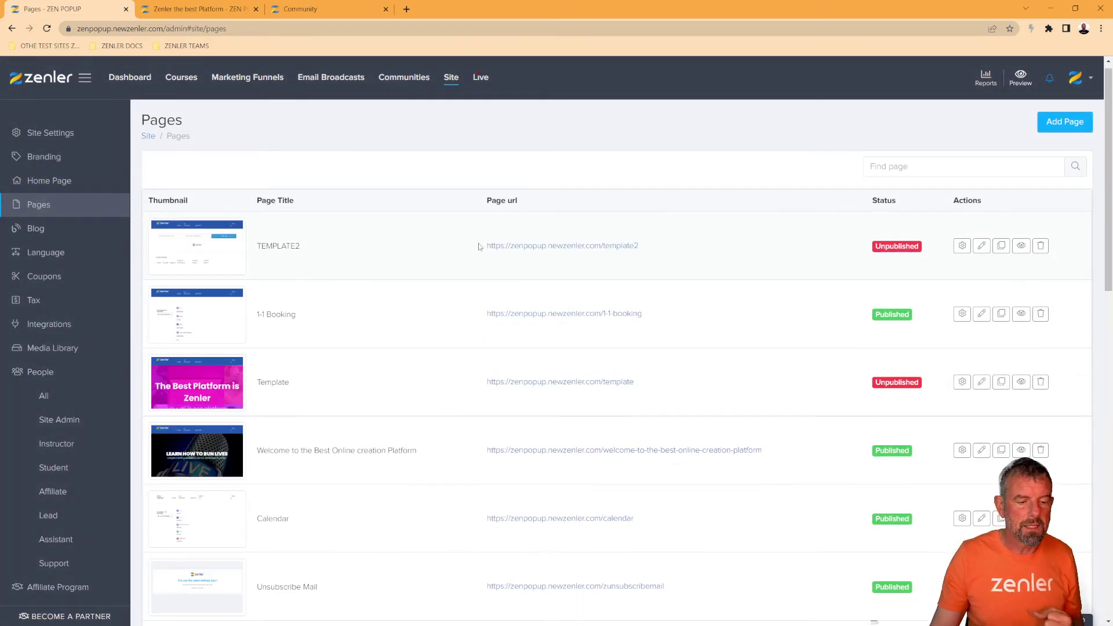
pyautogui.click(1065, 122)
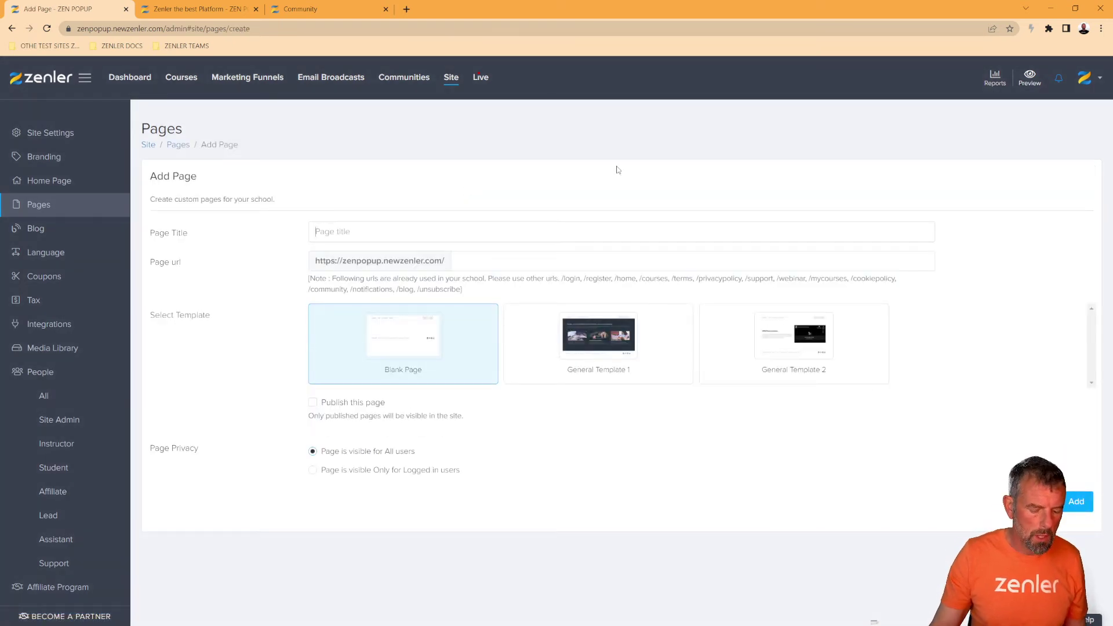
pyautogui.write('BRANDING')
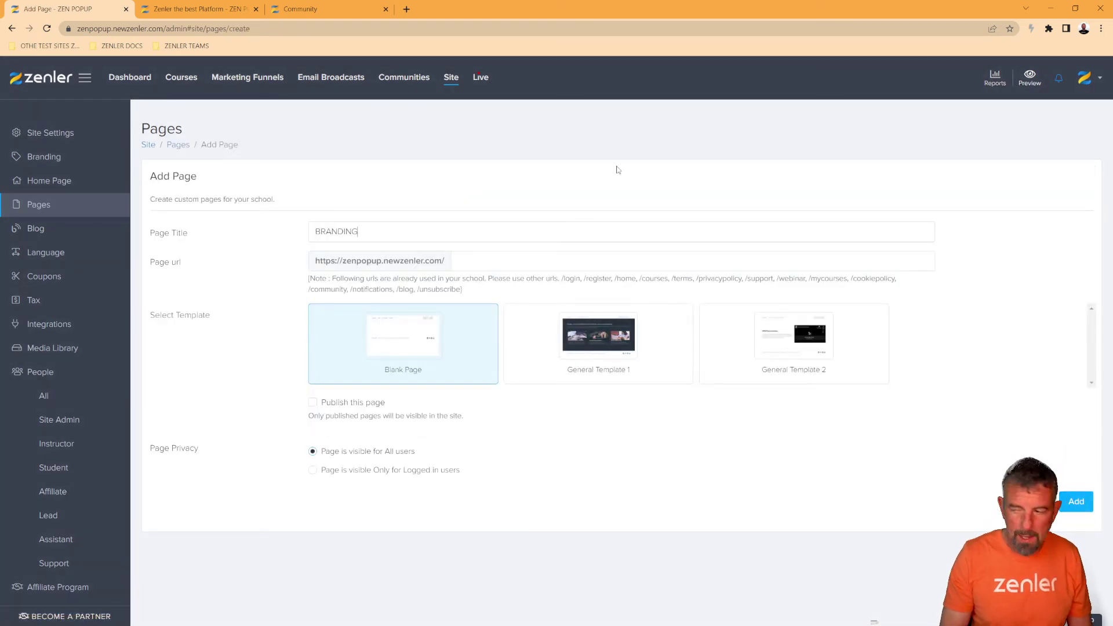
pyautogui.click(650, 261)
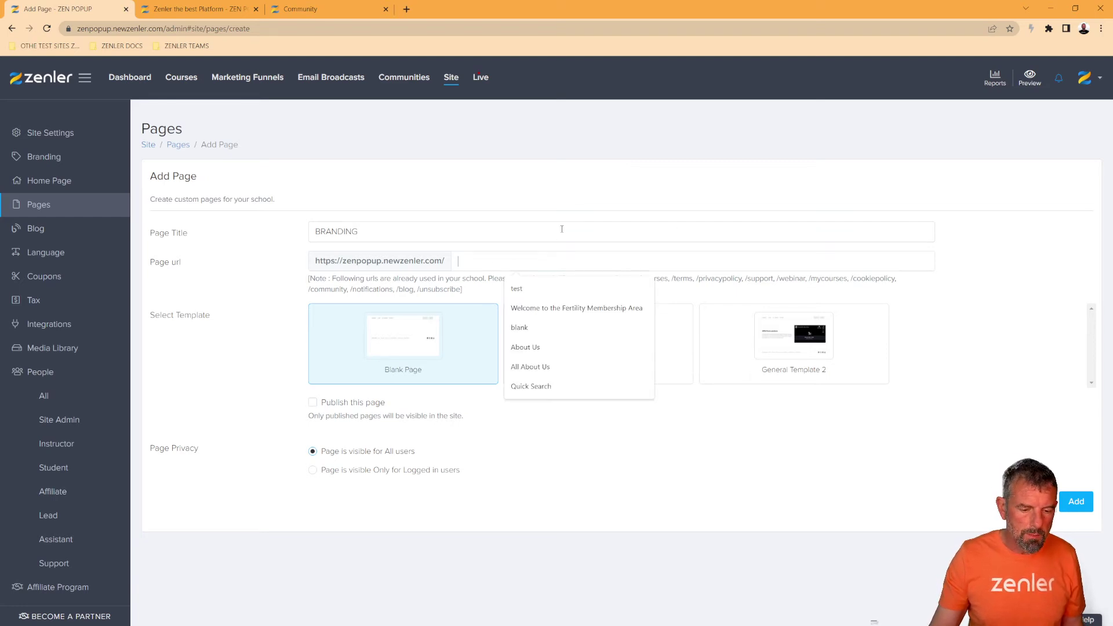
pyautogui.write('branding')
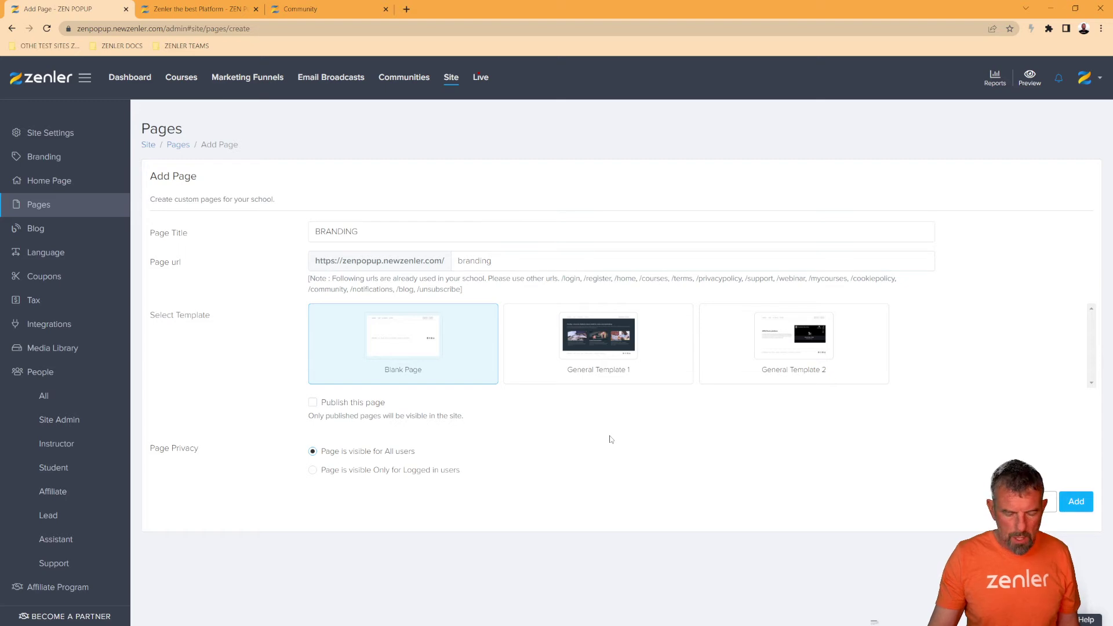
pyautogui.press('Return')
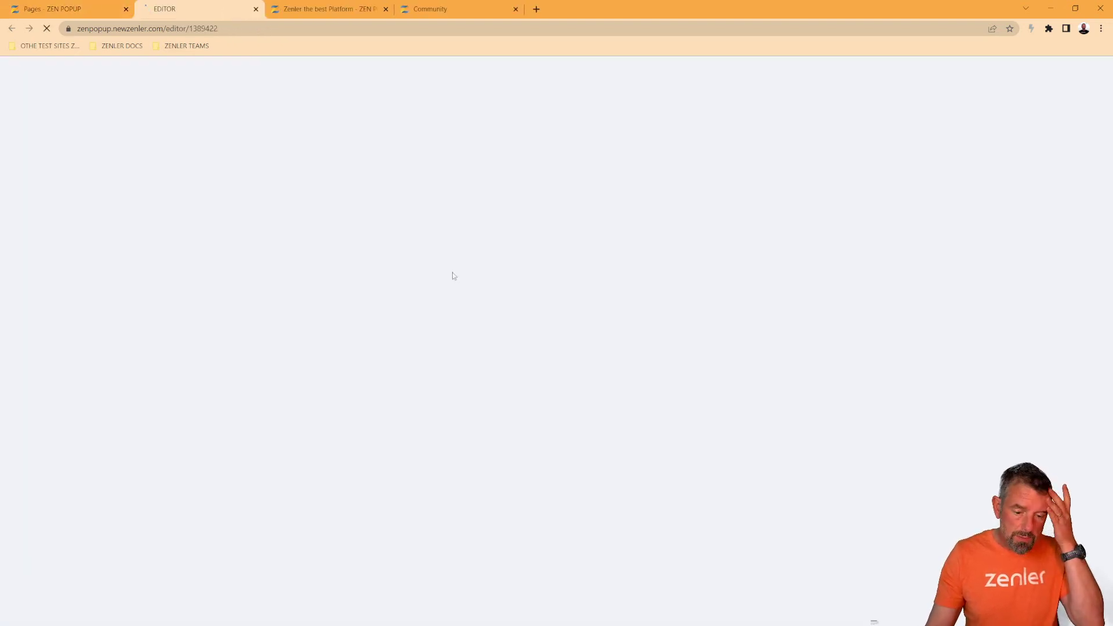
# - Close the leftover site and Community tabs, and add a 100% row containing a Heading 1 element to the blank page
pyautogui.click(515, 9)
pyautogui.click(386, 10)
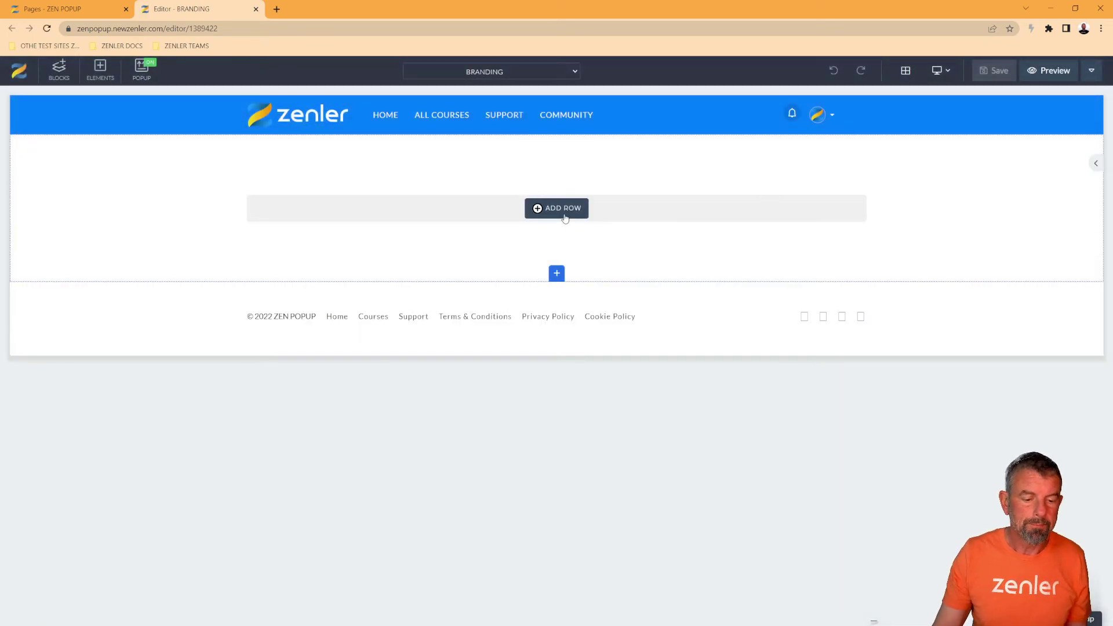
pyautogui.click(565, 218)
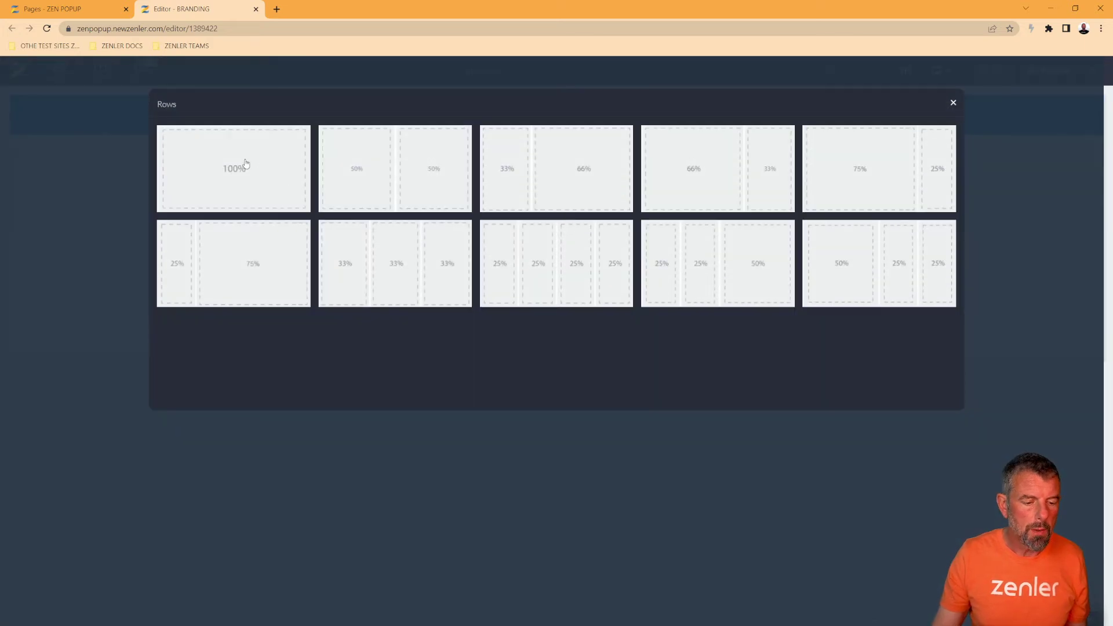
pyautogui.click(270, 183)
pyautogui.click(555, 212)
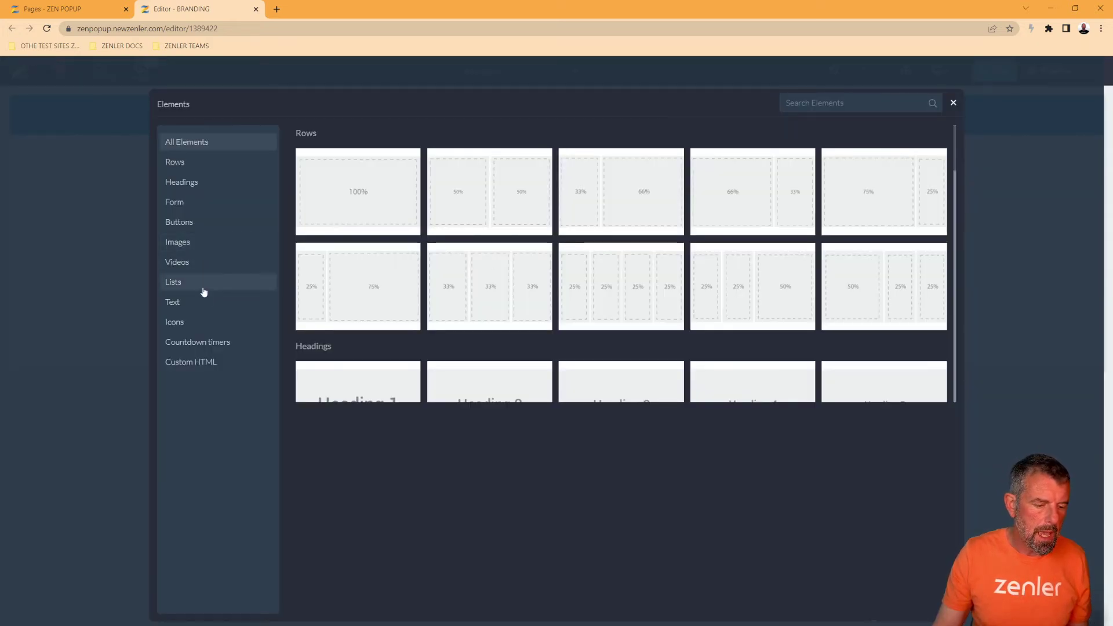
pyautogui.click(200, 184)
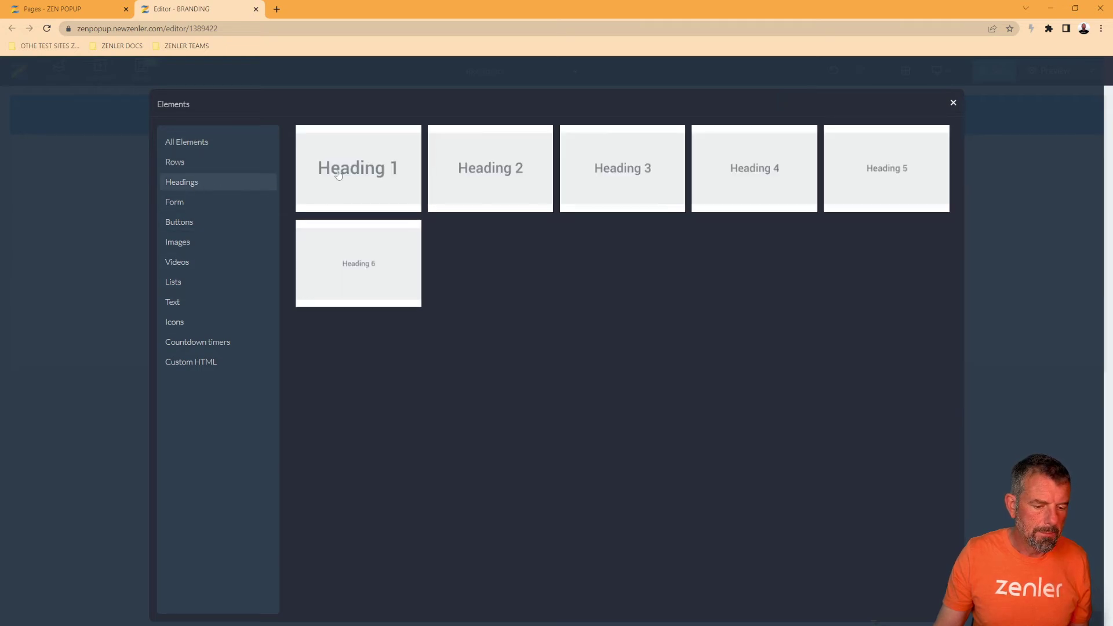
pyautogui.click(339, 175)
# - Replace the heading's placeholder text with THIS IS A HEADING
pyautogui.click(319, 212)
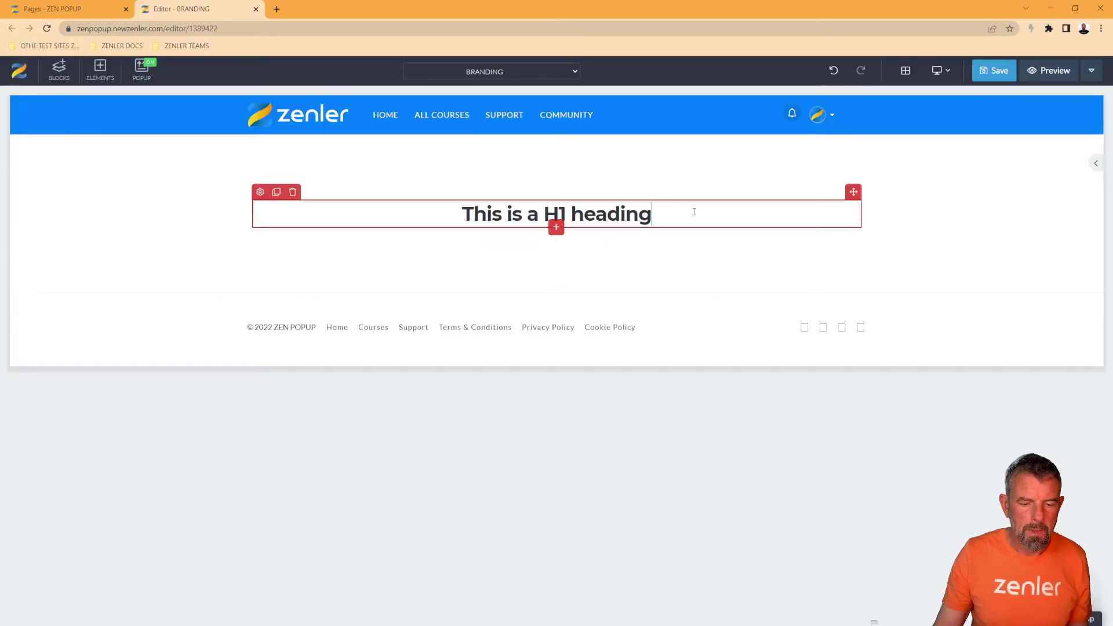
pyautogui.tripleClick(319, 212)
pyautogui.write('THIS')
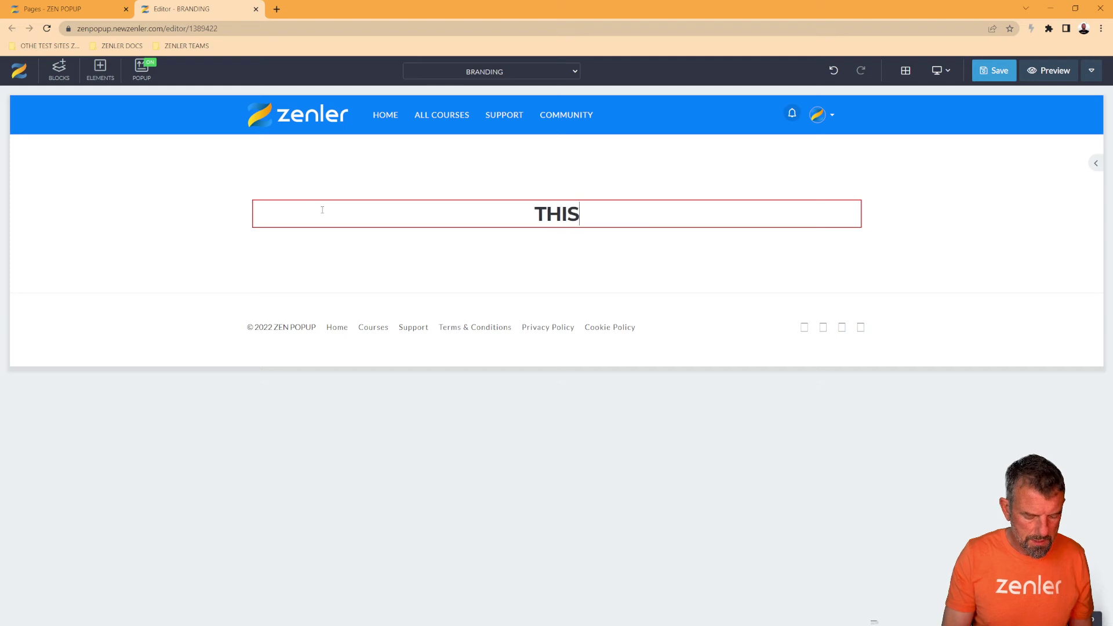
pyautogui.write(' IS A HRA')
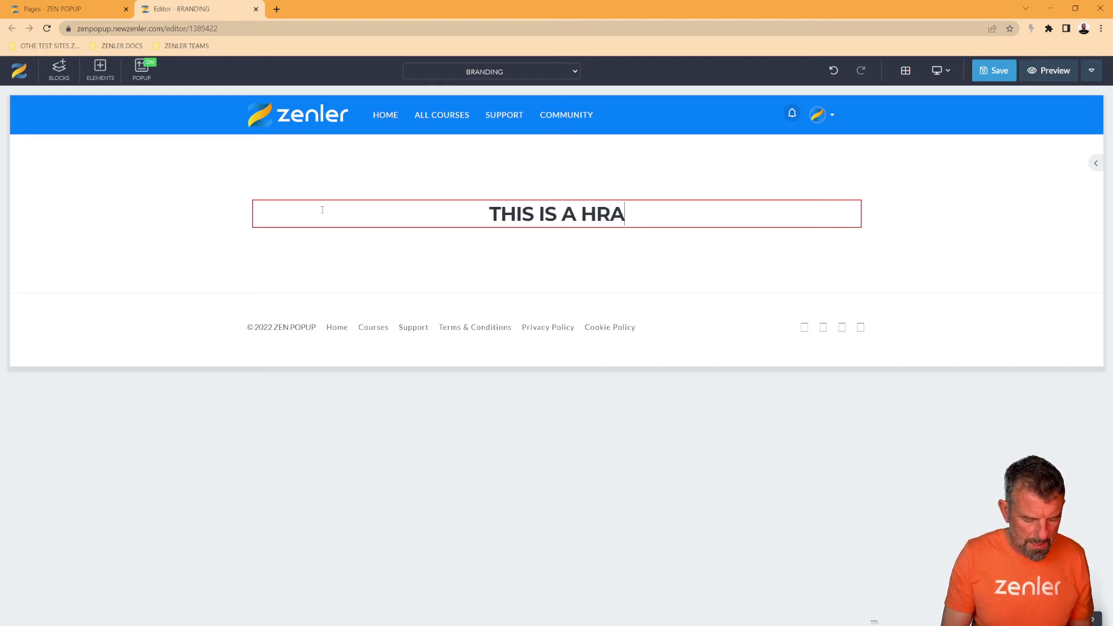
pyautogui.press('BackSpace')
pyautogui.press('BackSpace')
pyautogui.write('EADNIG')
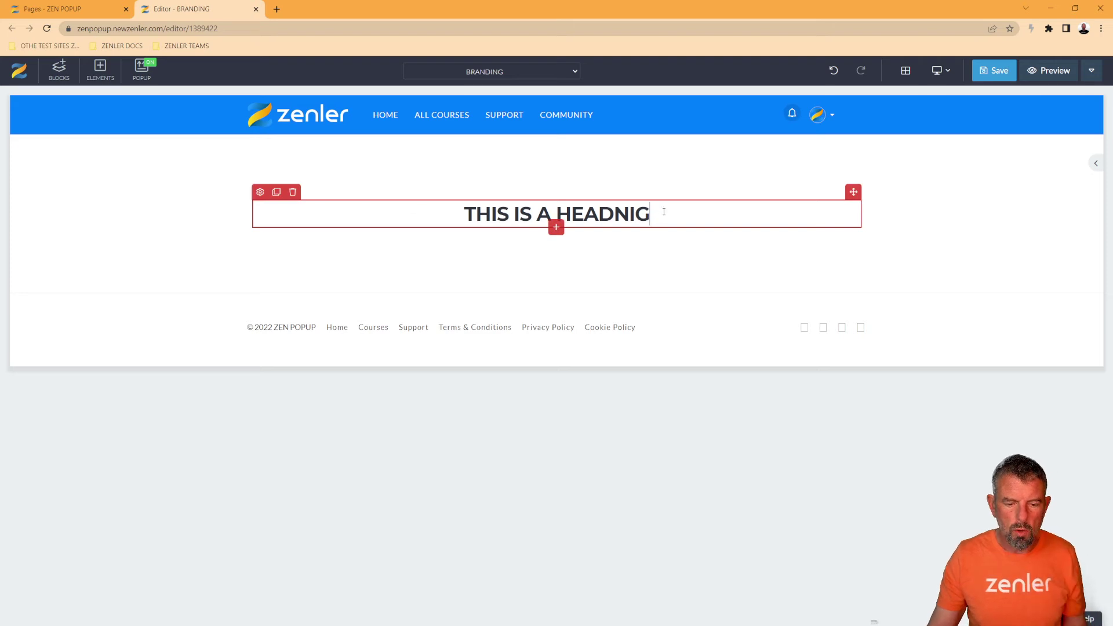
pyautogui.moveTo(652, 215); pyautogui.dragTo(630, 215)
pyautogui.write('ING')
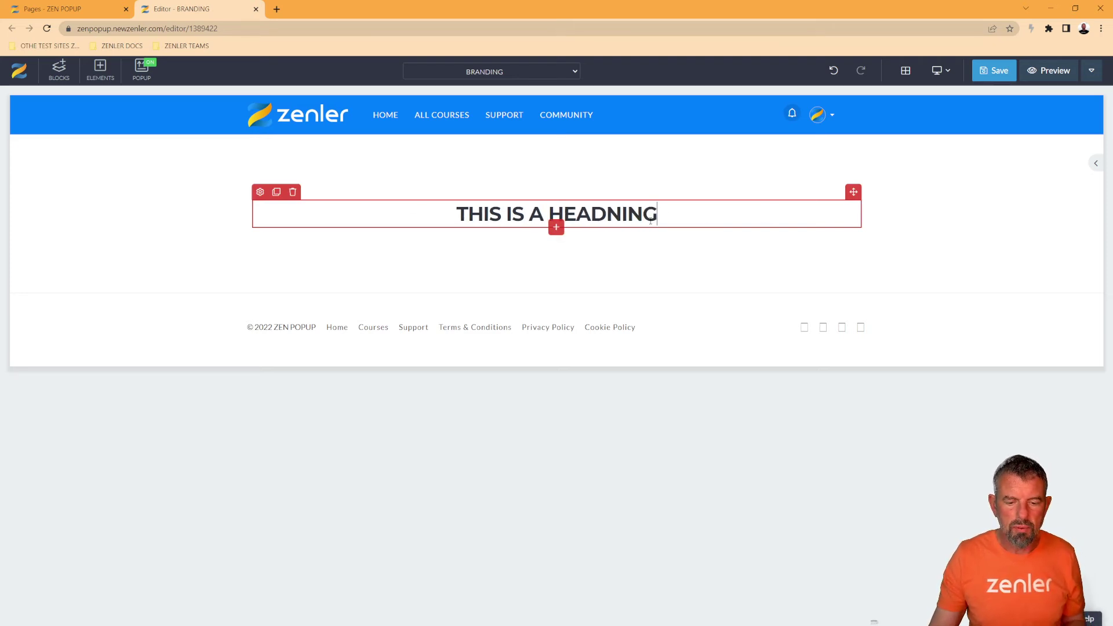
pyautogui.moveTo(650, 220); pyautogui.dragTo(606, 214)
pyautogui.write('ING')
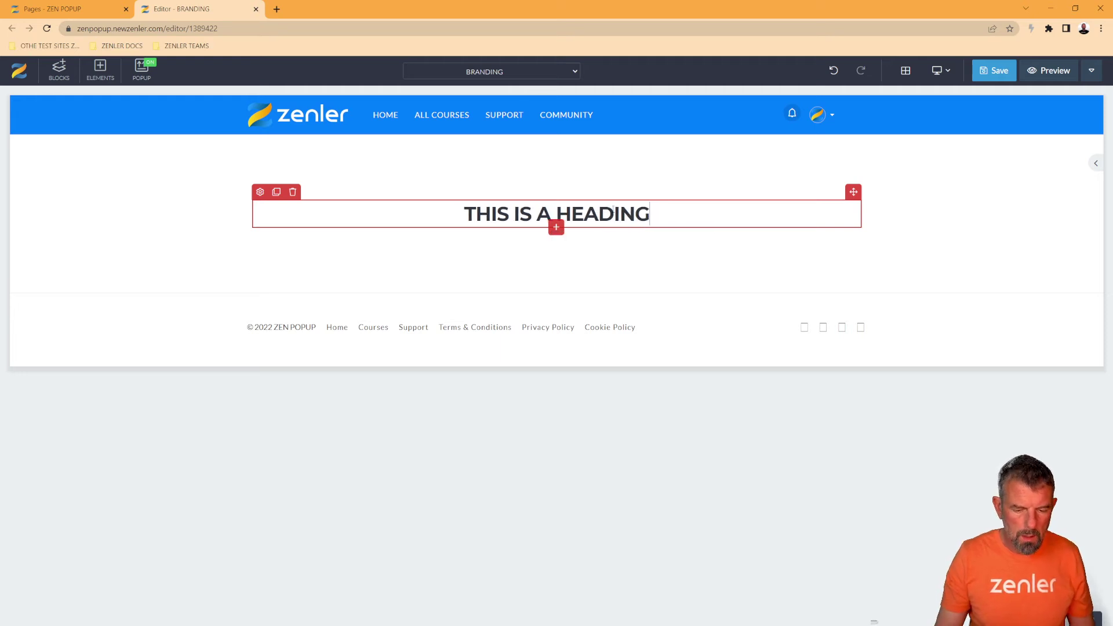
# - Add a regular text paragraph below the heading and a button below the paragraph
pyautogui.click(556, 227)
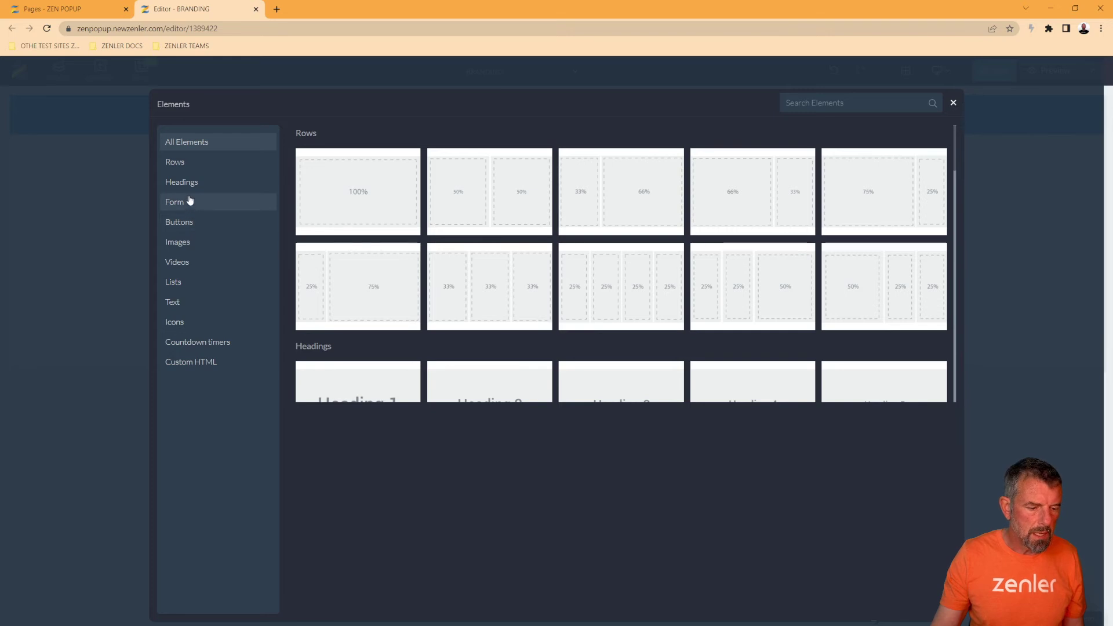
pyautogui.click(192, 304)
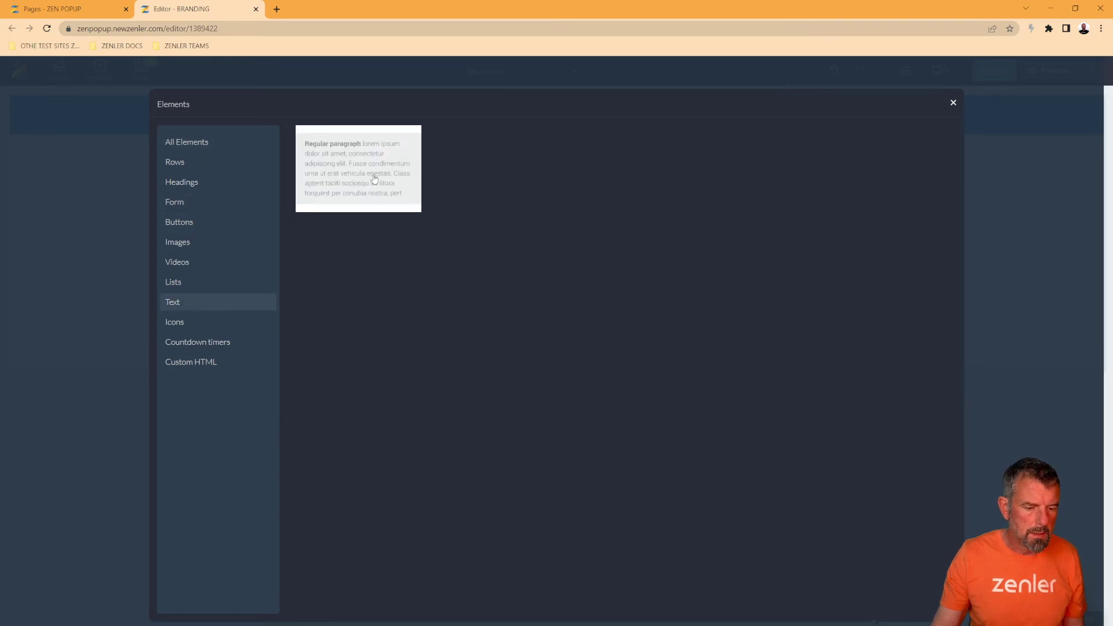
pyautogui.click(374, 174)
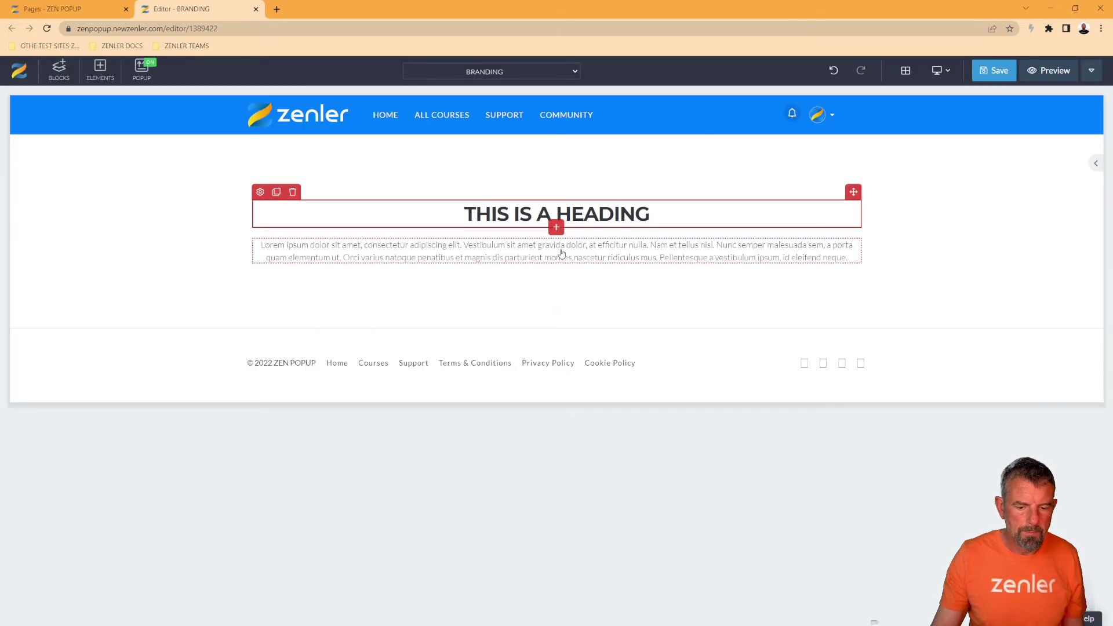
pyautogui.click(556, 263)
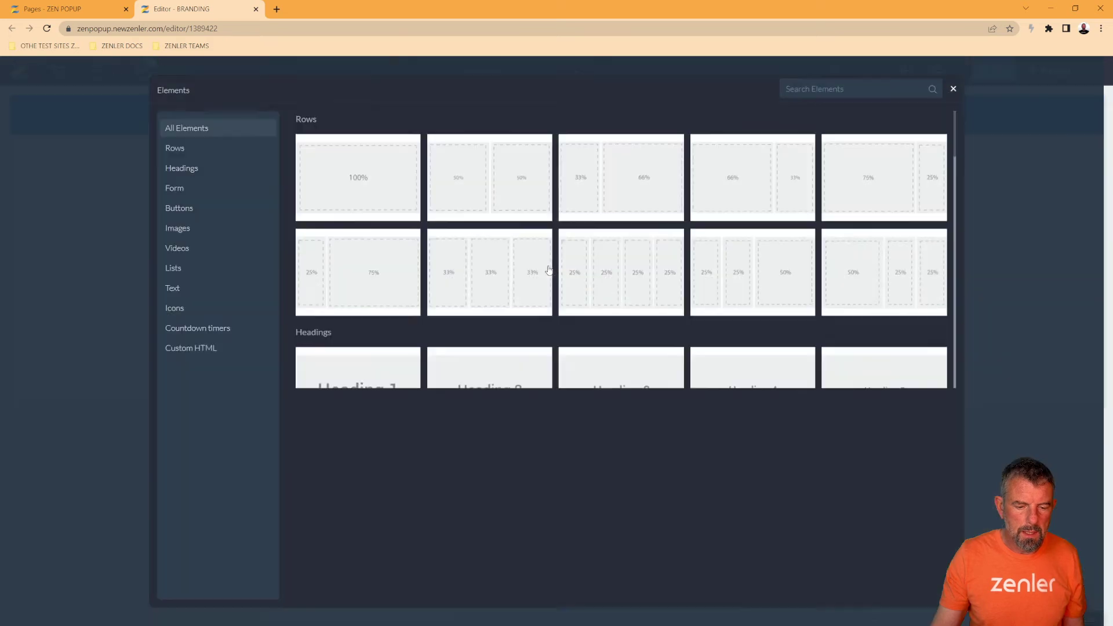
pyautogui.click(199, 222)
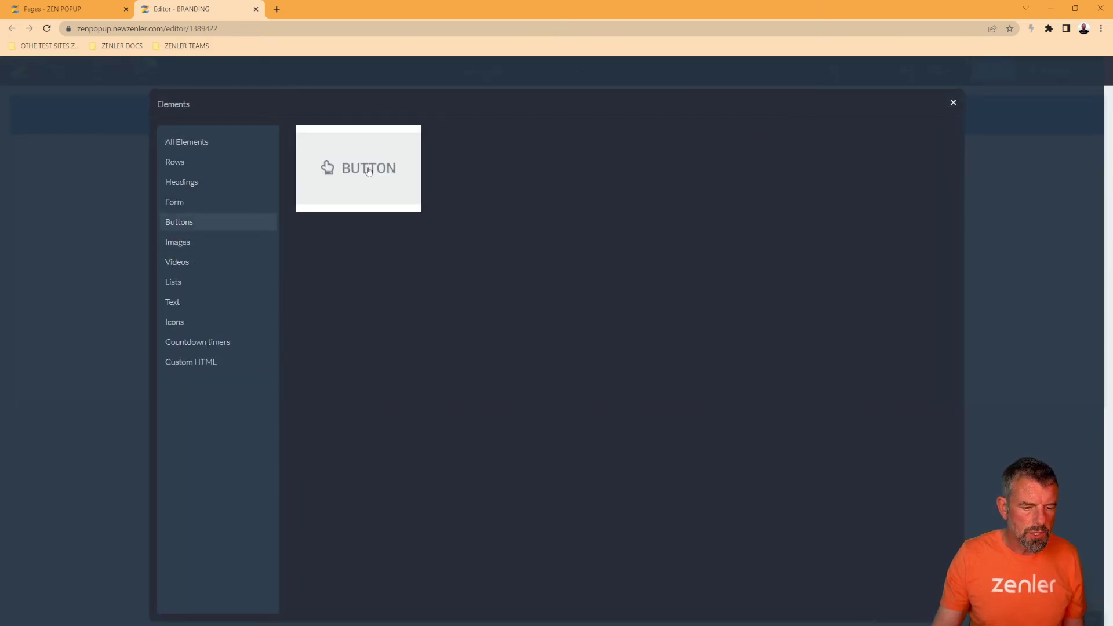
pyautogui.click(369, 170)
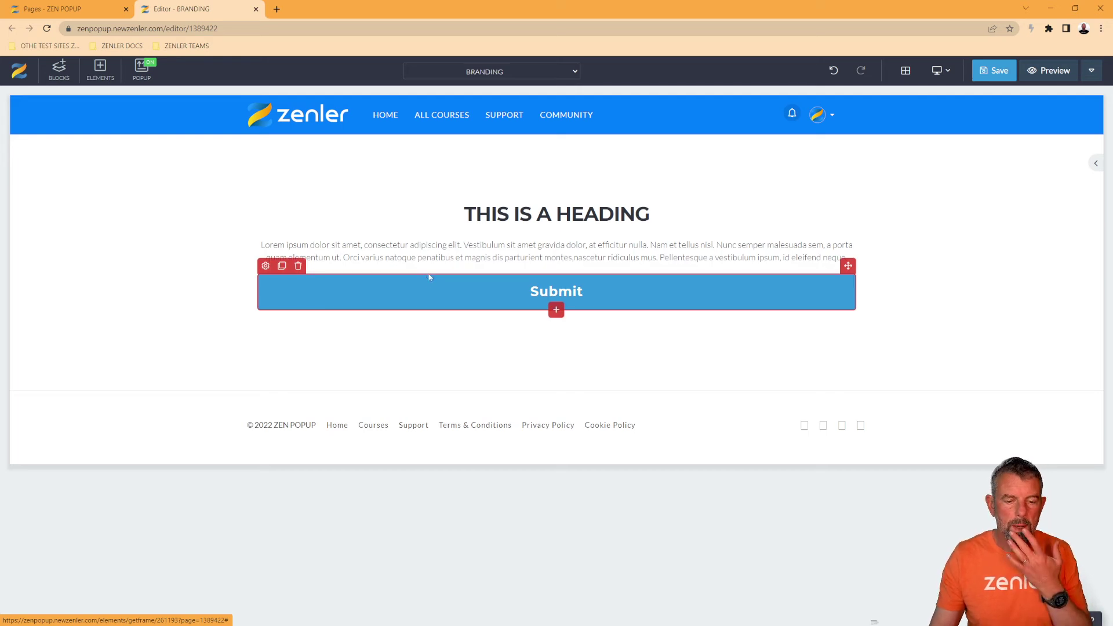
# - Accept the SEO settings with the title BRANDING and save the page
pyautogui.click(1051, 70)
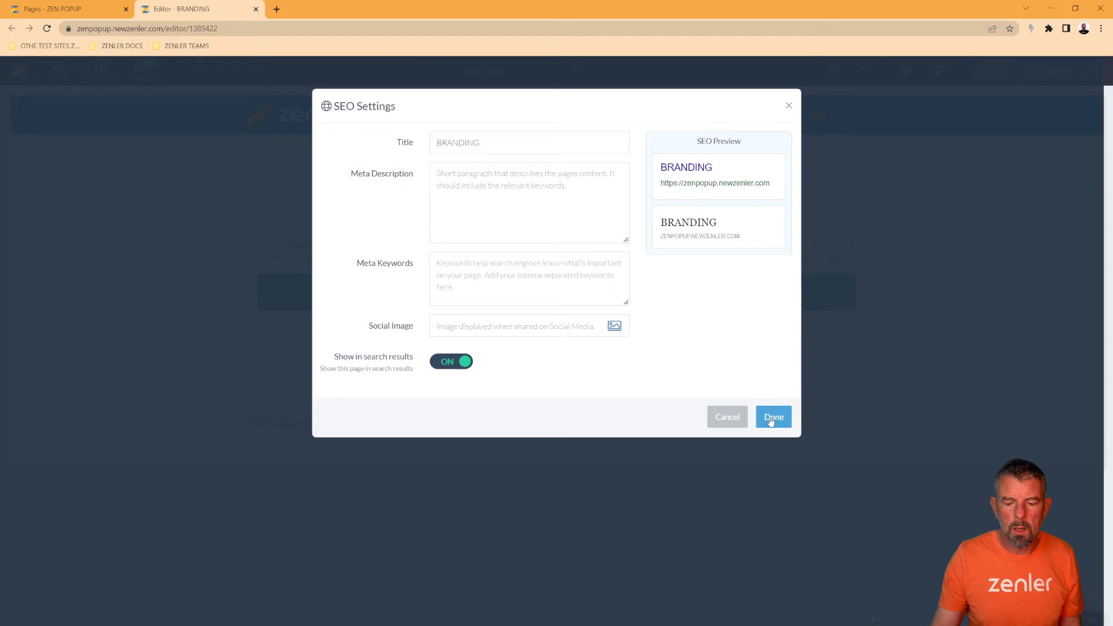
pyautogui.click(771, 419)
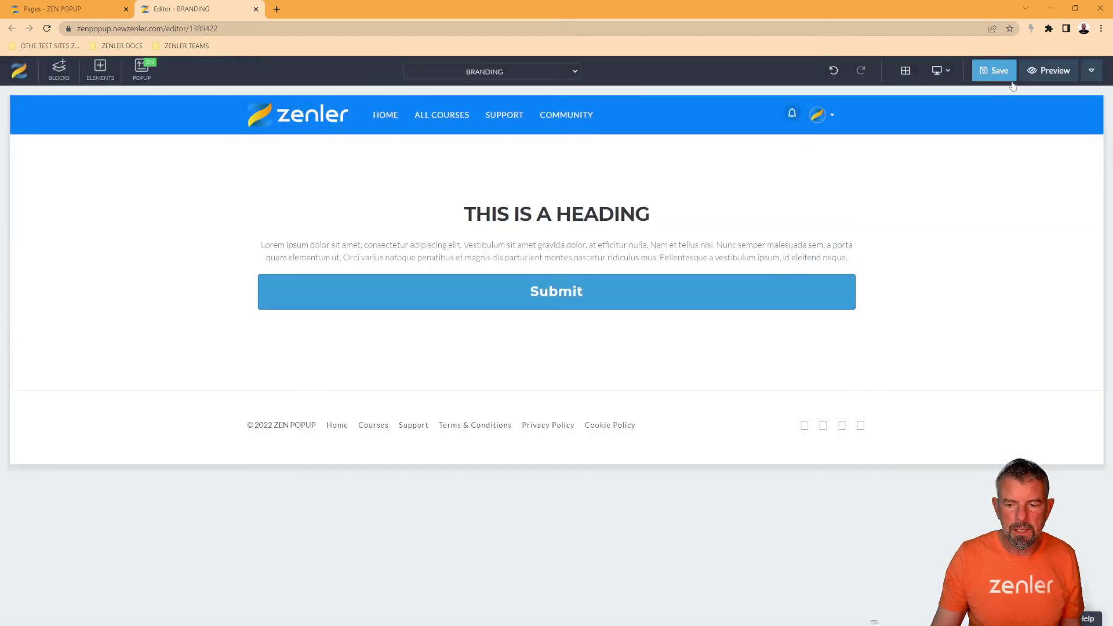
pyautogui.click(1009, 78)
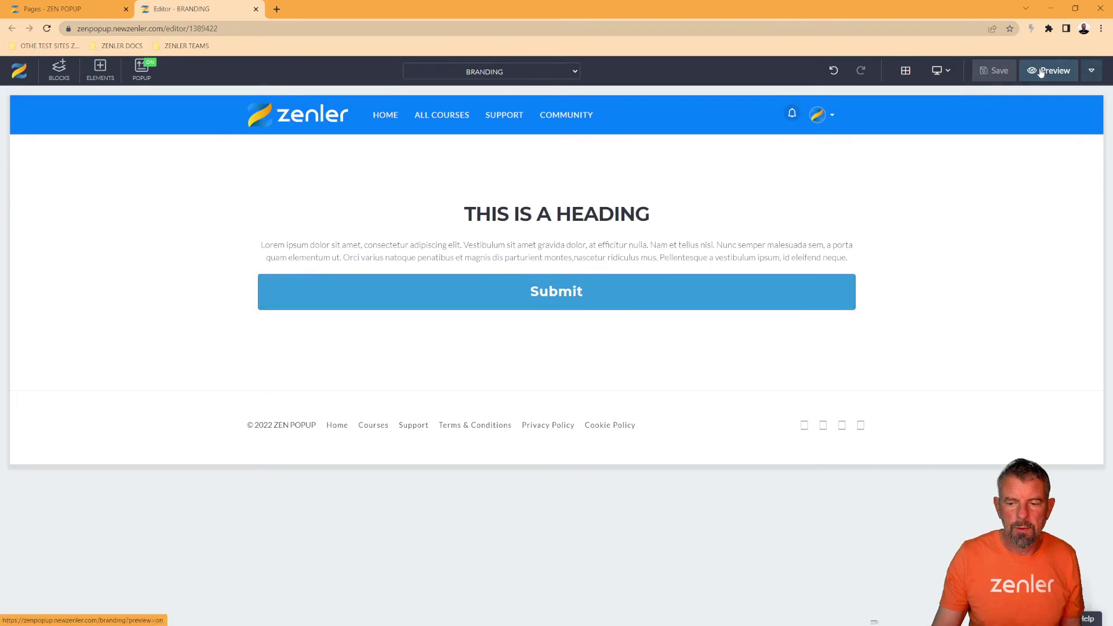
# - Preview the BRANDING page and examine its heading and paragraph text
pyautogui.click(1051, 70)
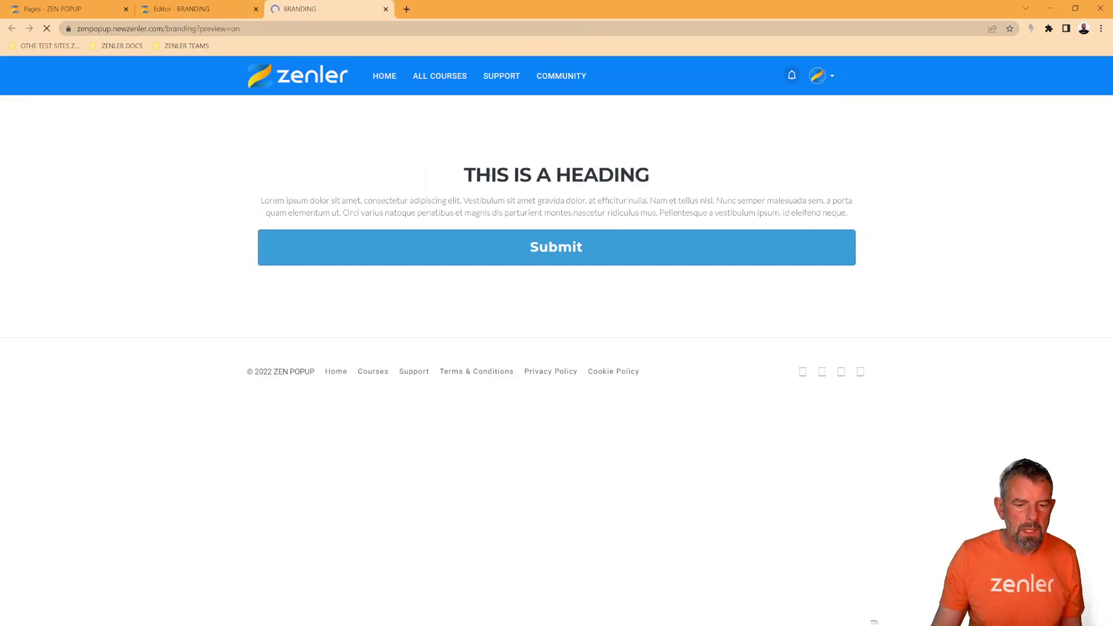
pyautogui.moveTo(648, 174); pyautogui.dragTo(467, 175)
pyautogui.moveTo(543, 212); pyautogui.dragTo(613, 213)
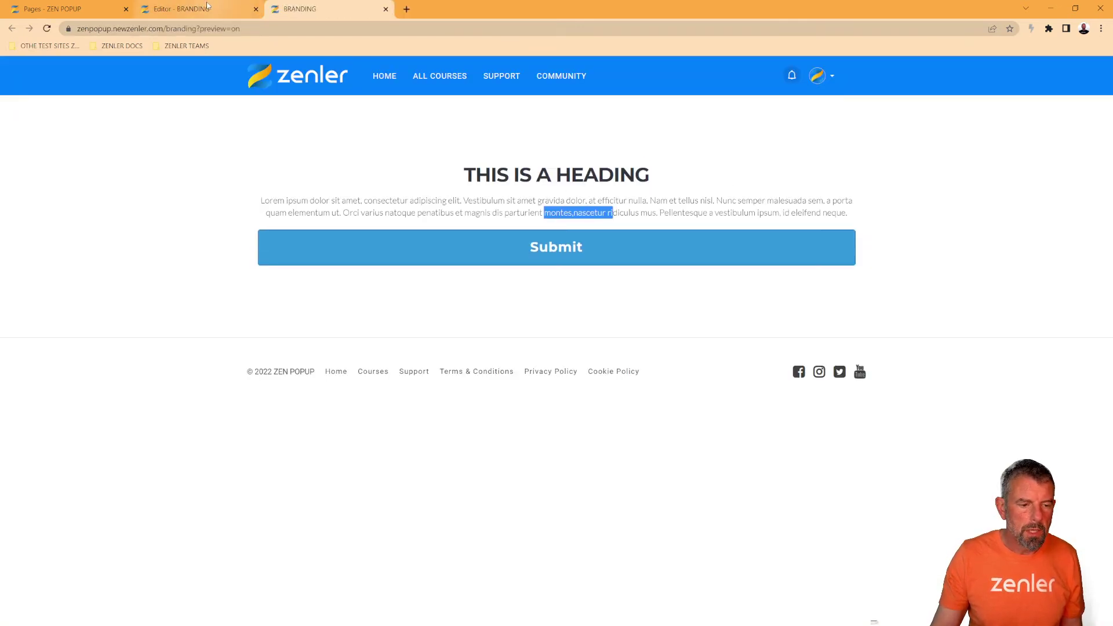
# - Return to the page editor, view the block's Apply Branding setting, and set the heading's font to Pacifico
pyautogui.click(207, 6)
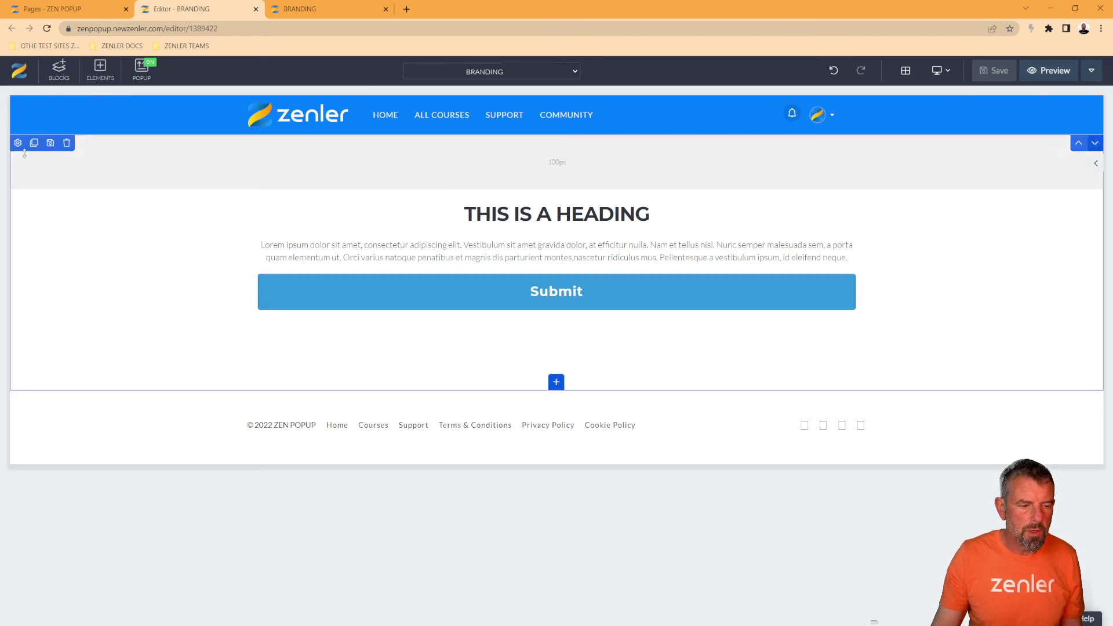
pyautogui.click(18, 143)
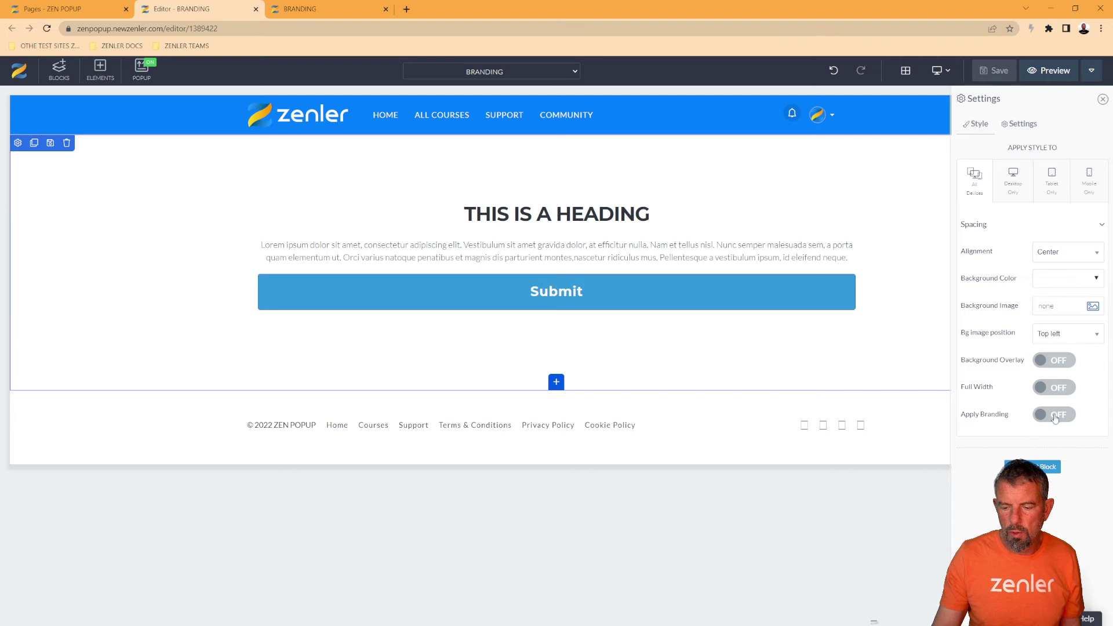
pyautogui.click(611, 218)
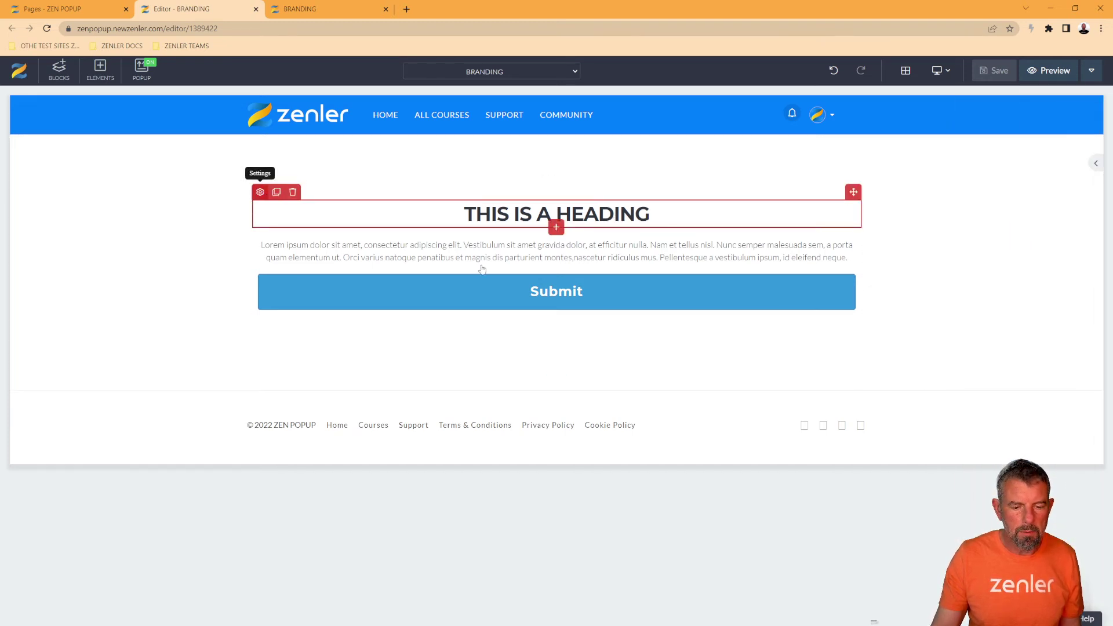
pyautogui.click(1014, 450)
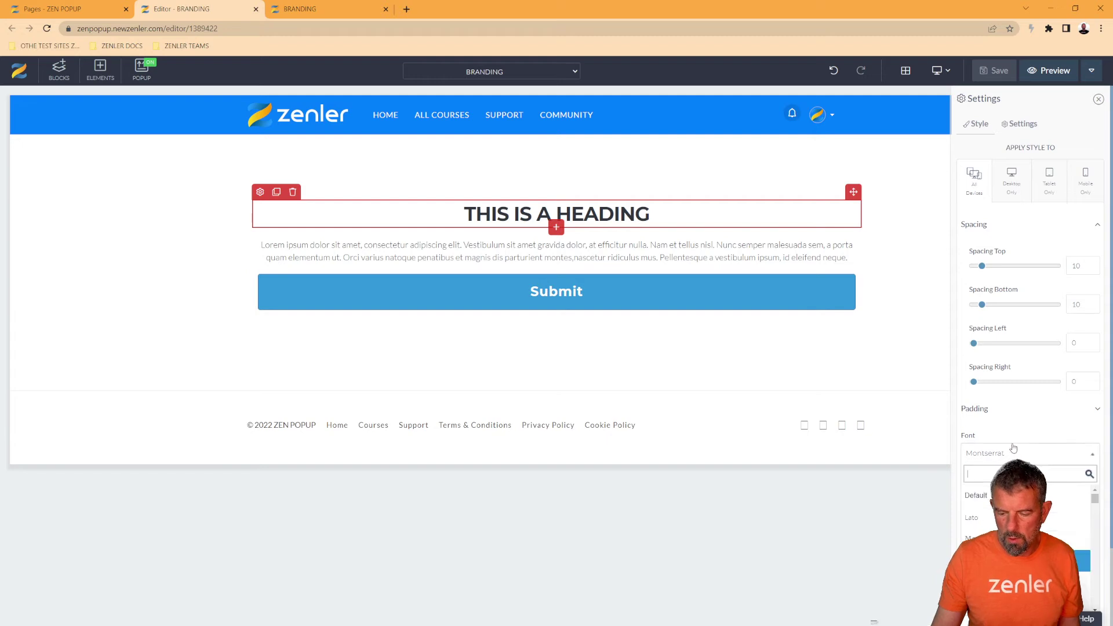
pyautogui.write('pa')
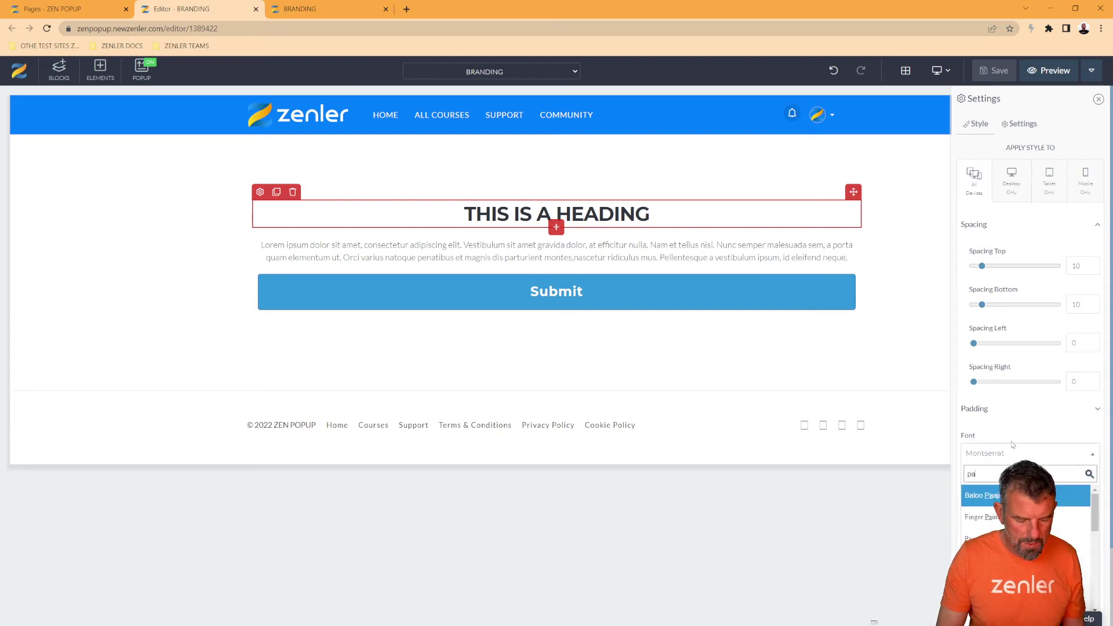
pyautogui.write('c')
pyautogui.press('Return')
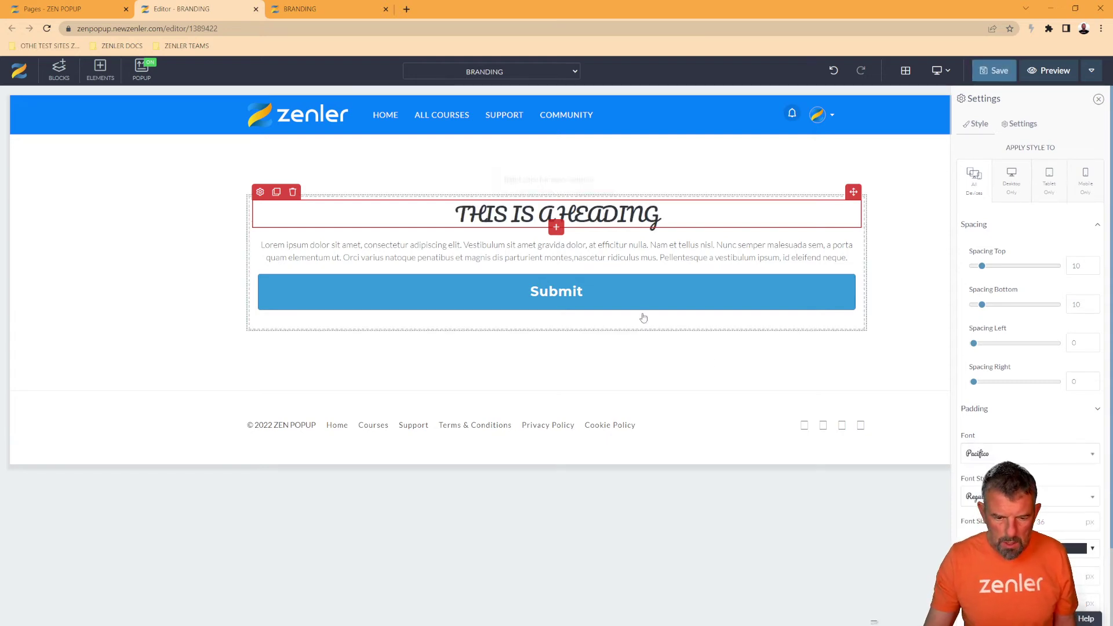
# - Retype the heading in mixed case as "This is a Heading" and save the page
pyautogui.scroll(-2, 1027, 348)
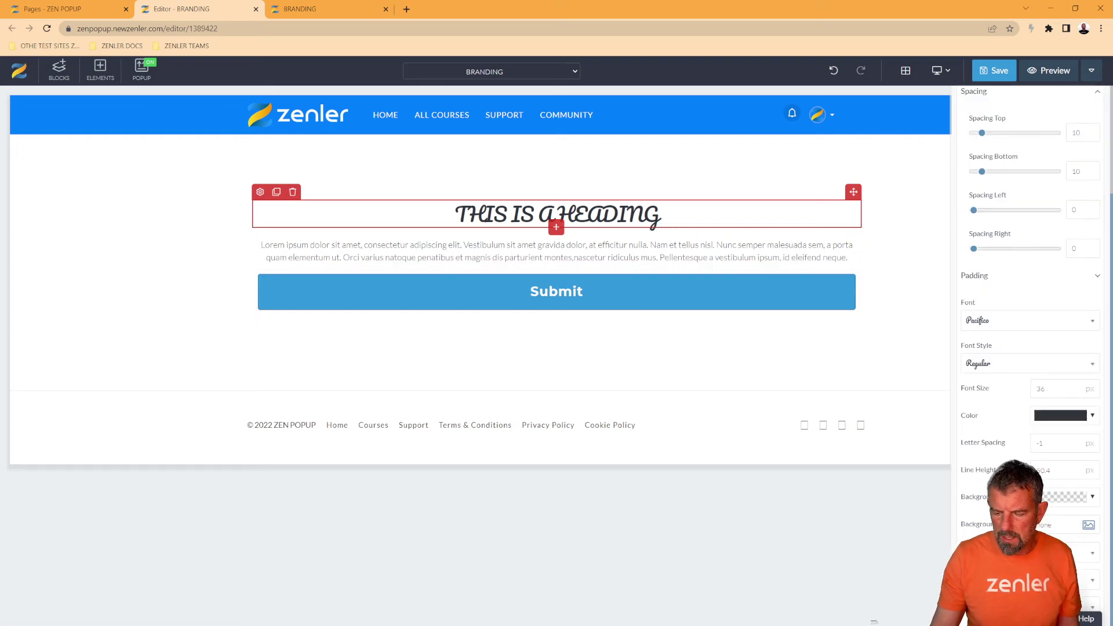
pyautogui.click(670, 215)
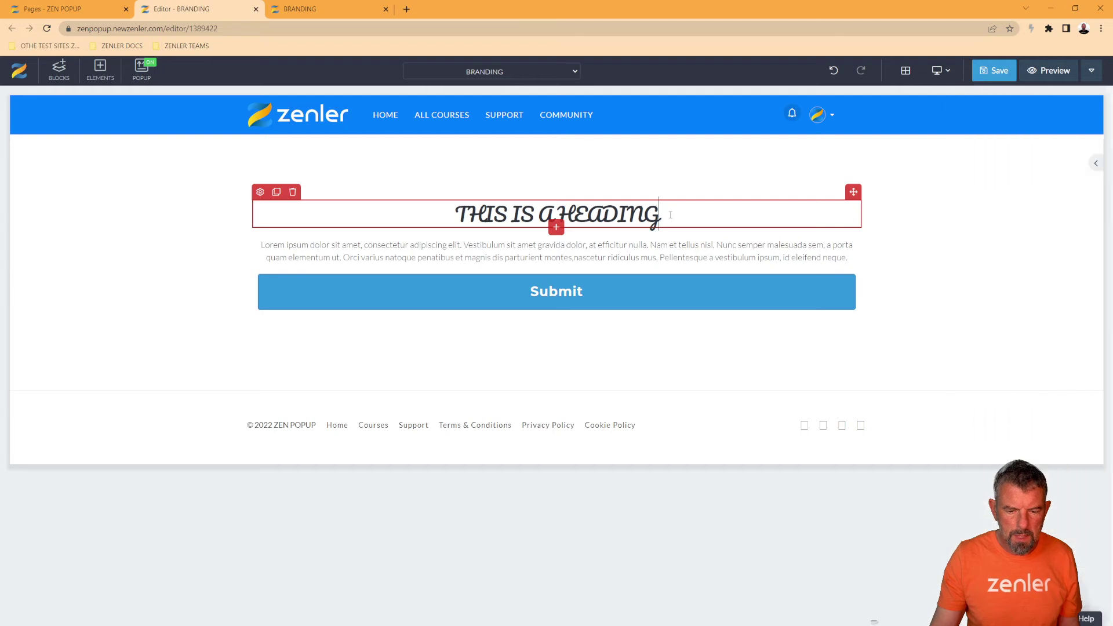
pyautogui.moveTo(670, 215); pyautogui.dragTo(471, 218)
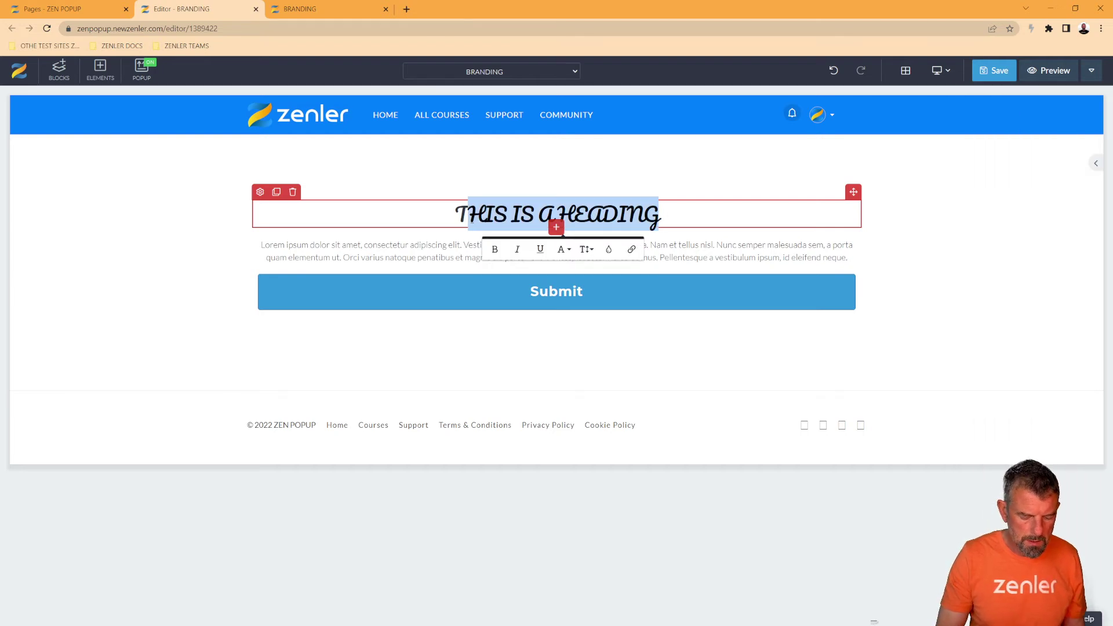
pyautogui.write('his is')
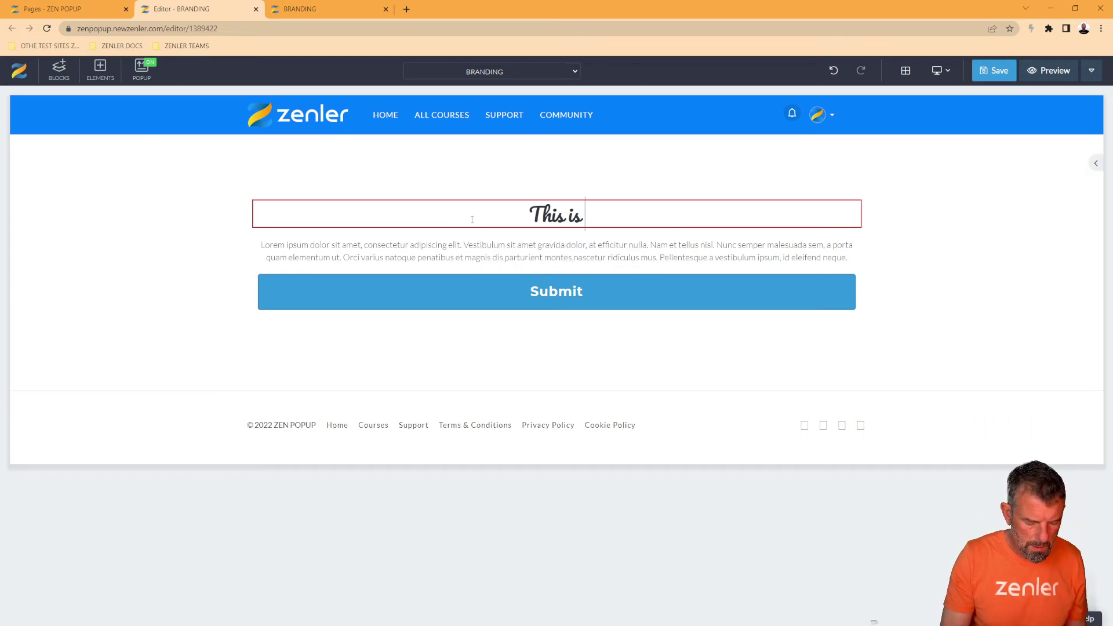
pyautogui.write(' a Head')
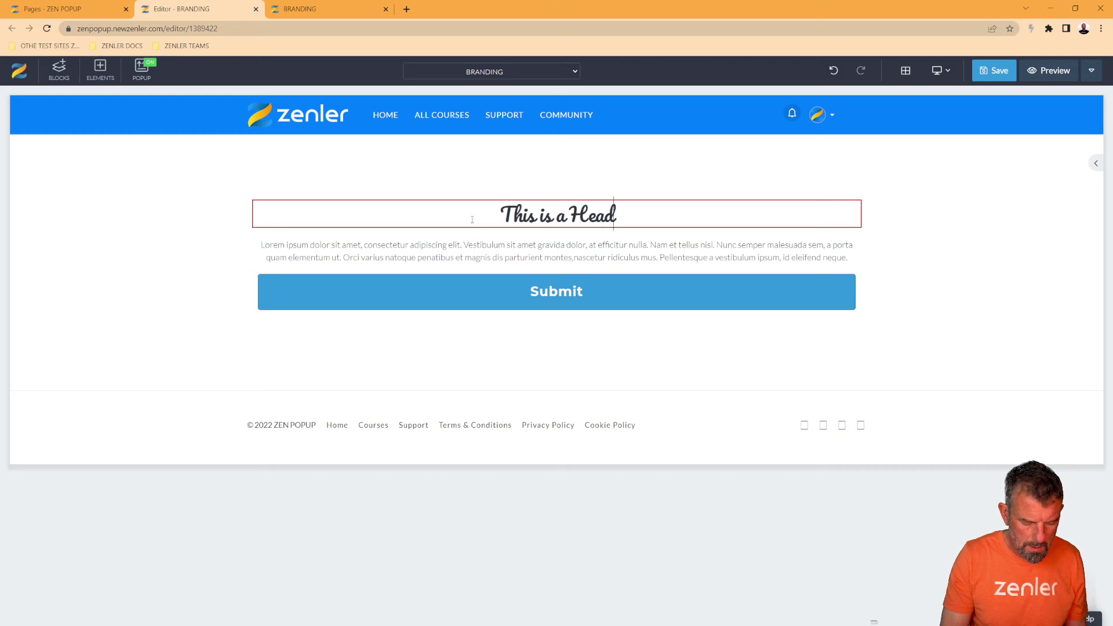
pyautogui.write('ing')
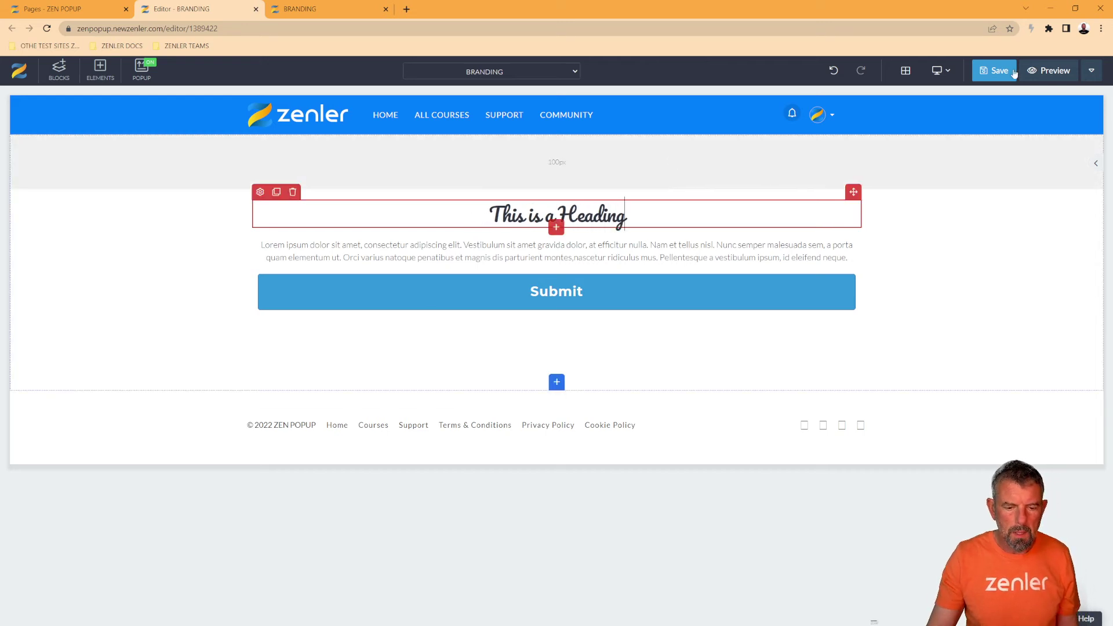
pyautogui.click(1014, 73)
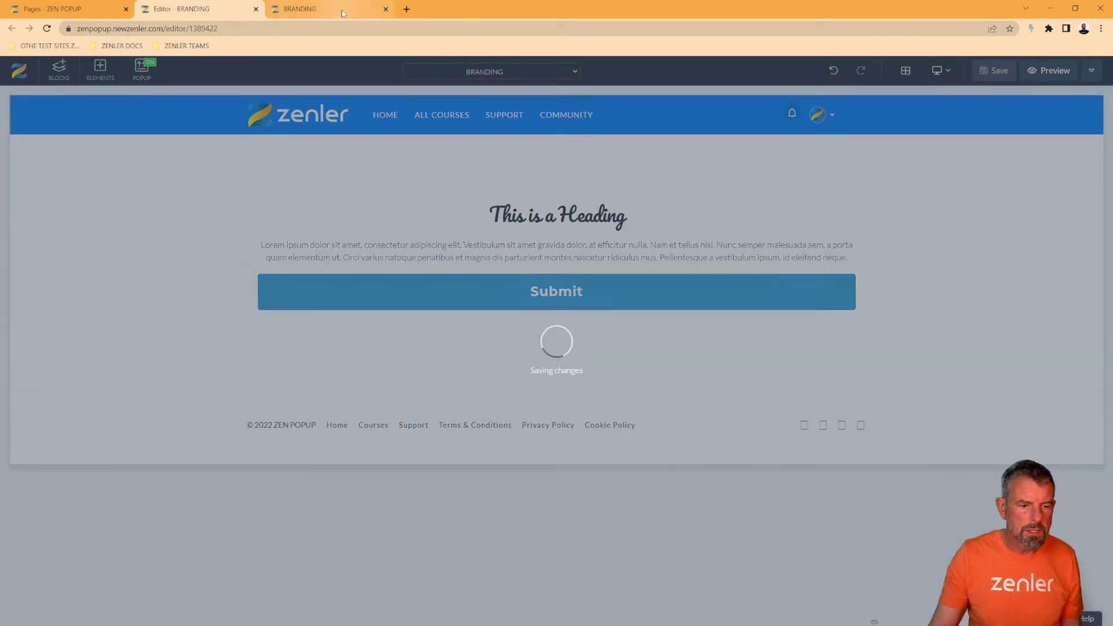
# - Reload the BRANDING page preview to check the heading, and return to the editor to review the heading's font settings
pyautogui.click(343, 14)
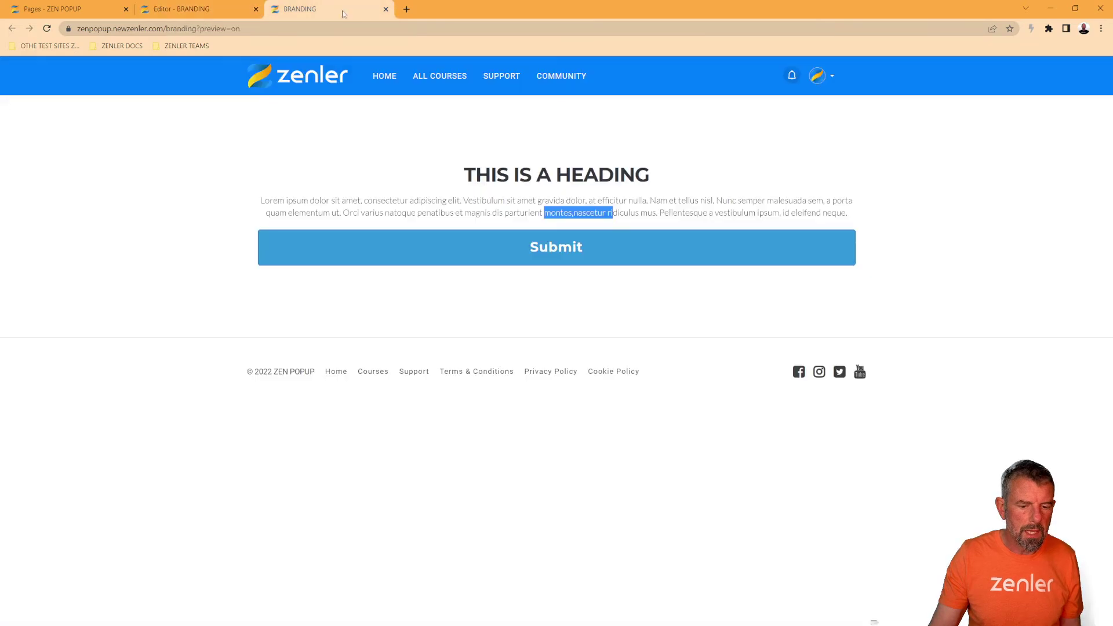
pyautogui.click(51, 29)
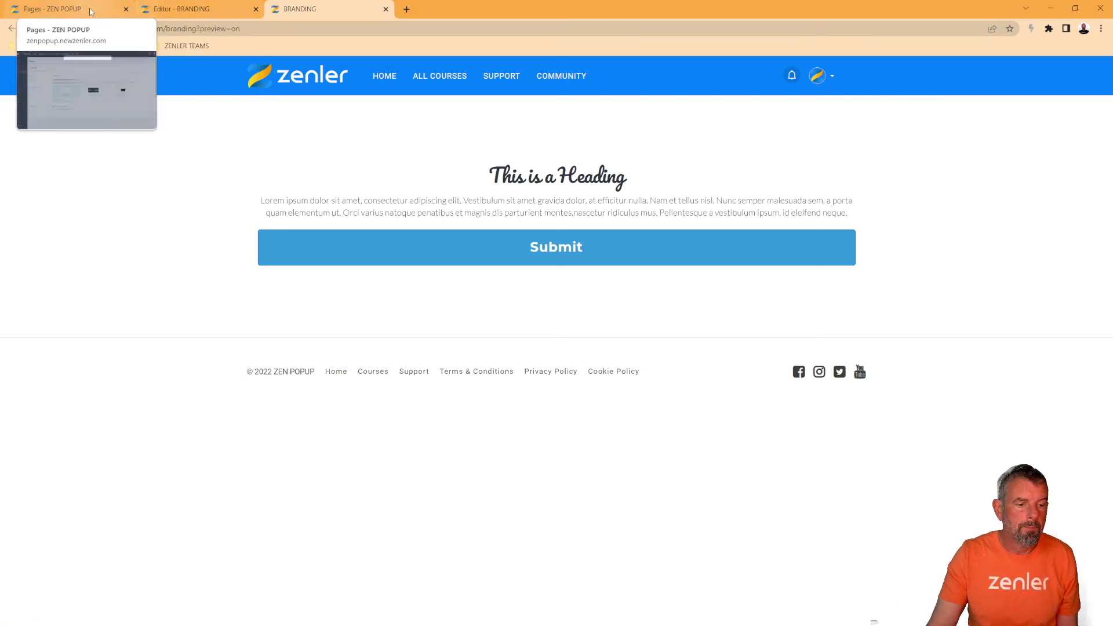
pyautogui.click(173, 10)
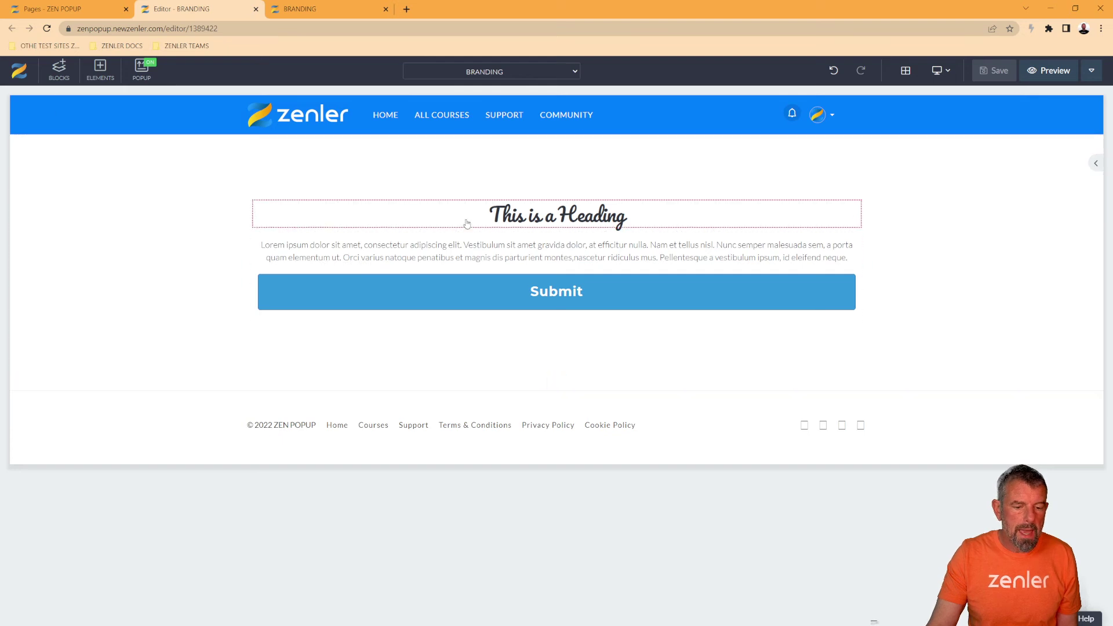
pyautogui.click(521, 213)
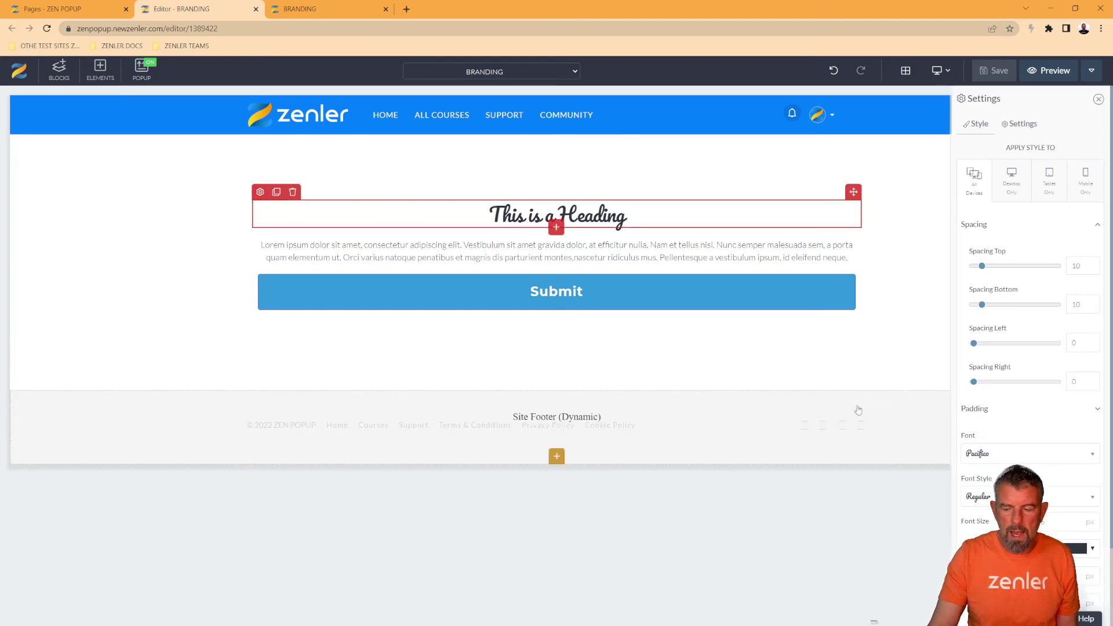
pyautogui.scroll(-3, 985, 434)
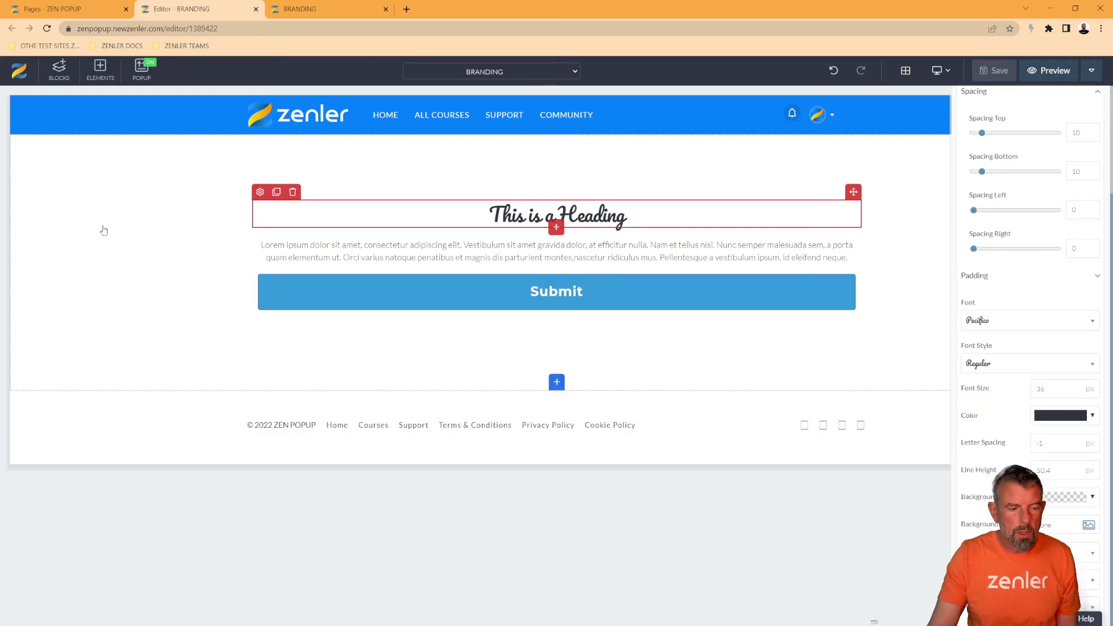
# - Turn on Apply Branding for the block, save the page and reload its preview
pyautogui.click(105, 228)
pyautogui.click(18, 142)
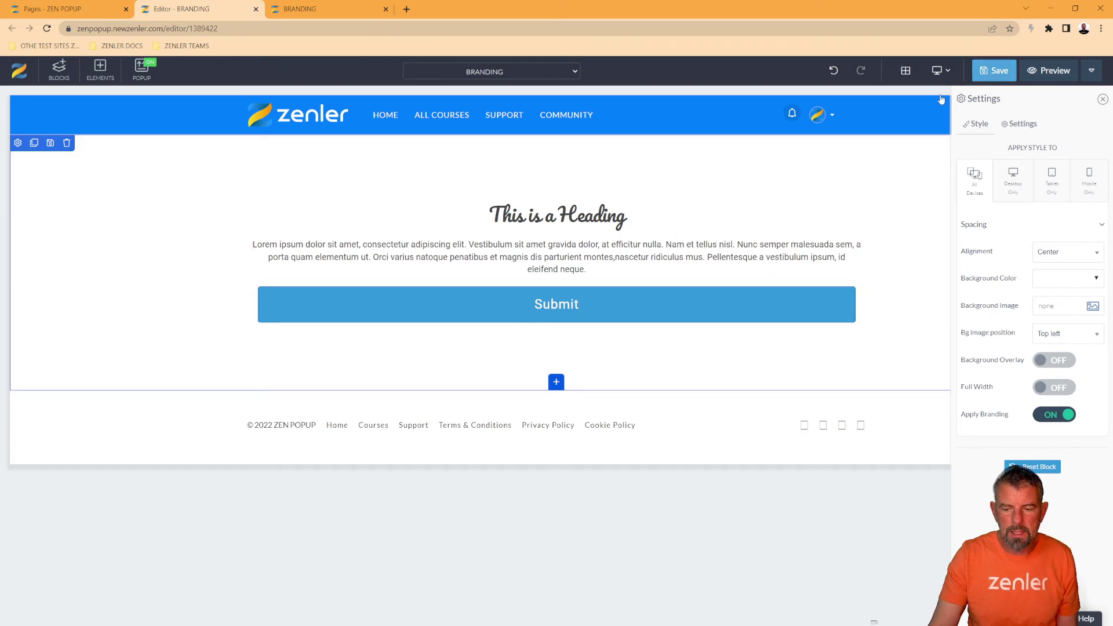
pyautogui.click(994, 71)
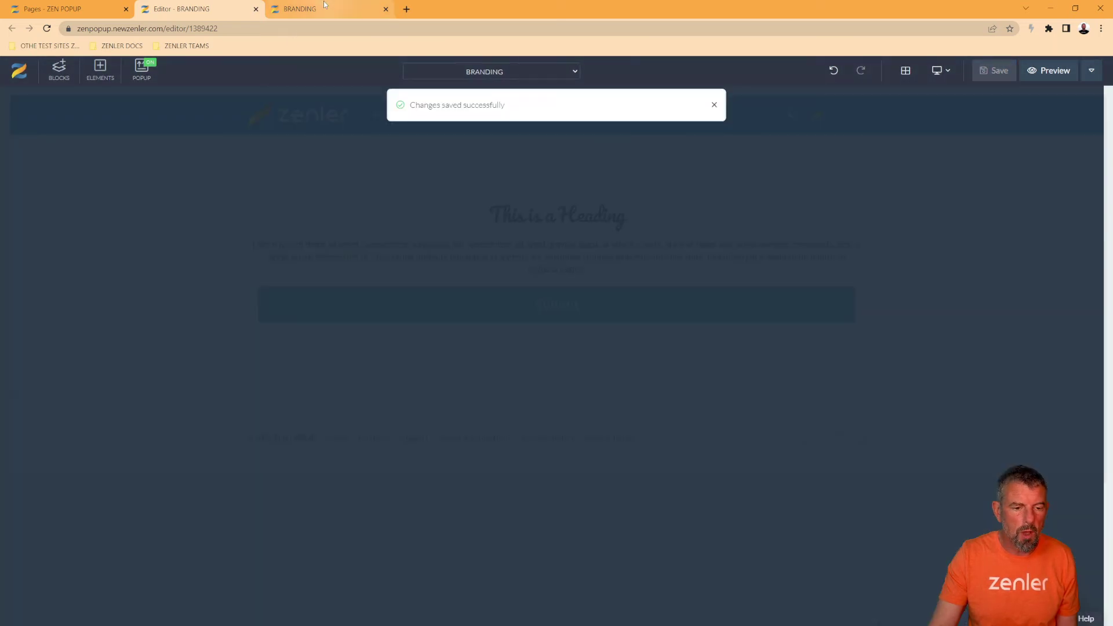
pyautogui.click(325, 6)
pyautogui.click(48, 29)
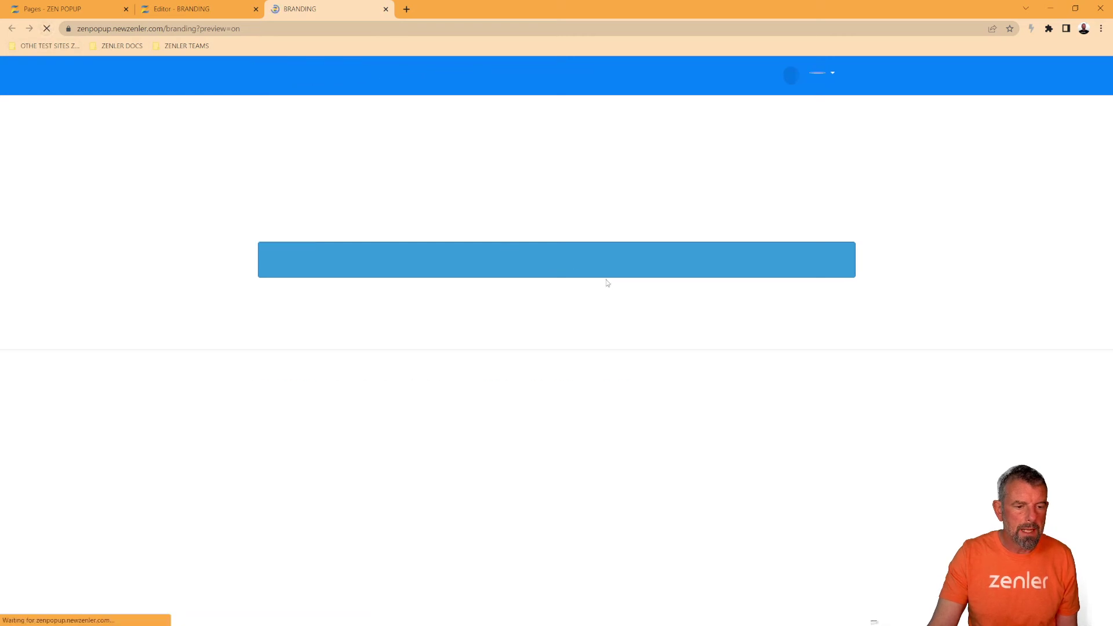
# - Return to the page editor and set the heading's font to Default
pyautogui.click(185, 9)
pyautogui.click(489, 214)
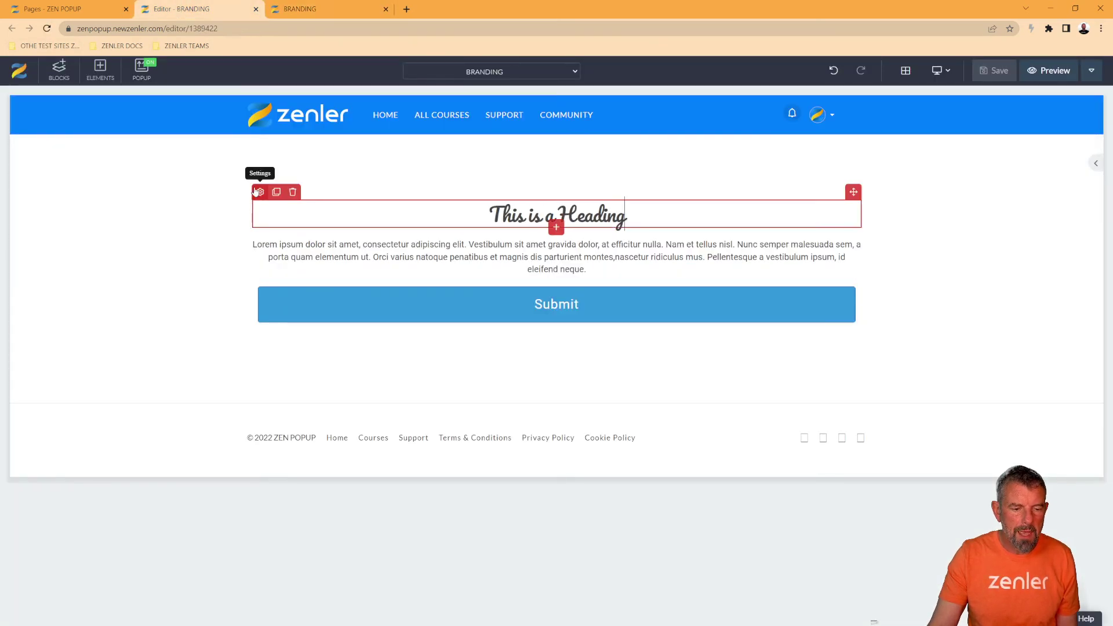
pyautogui.click(260, 192)
pyautogui.scroll(-3, 991, 334)
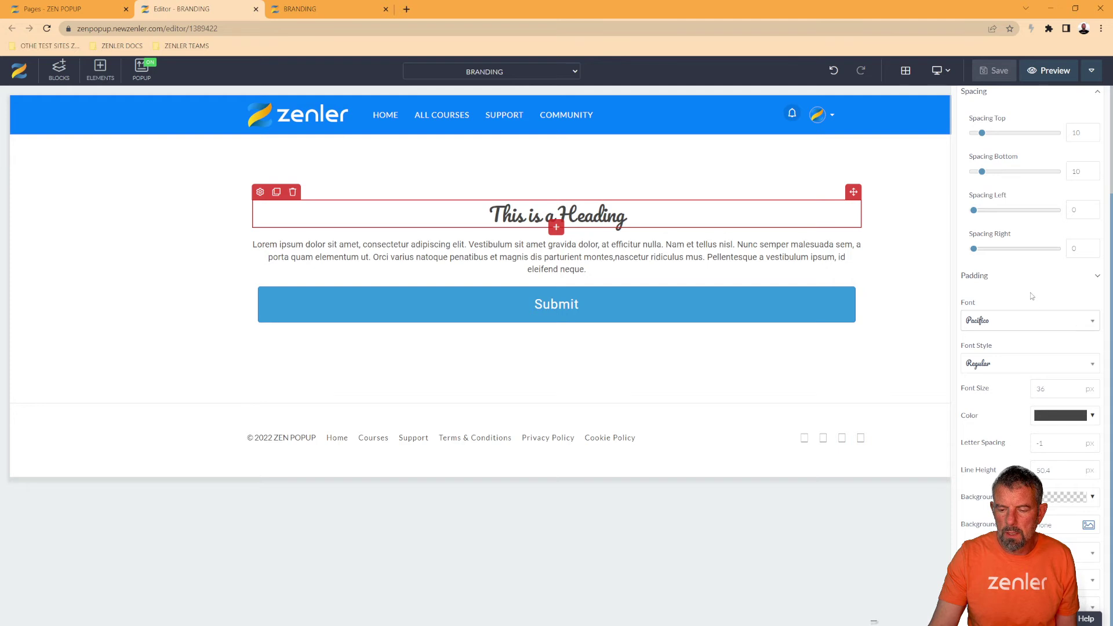
pyautogui.click(260, 192)
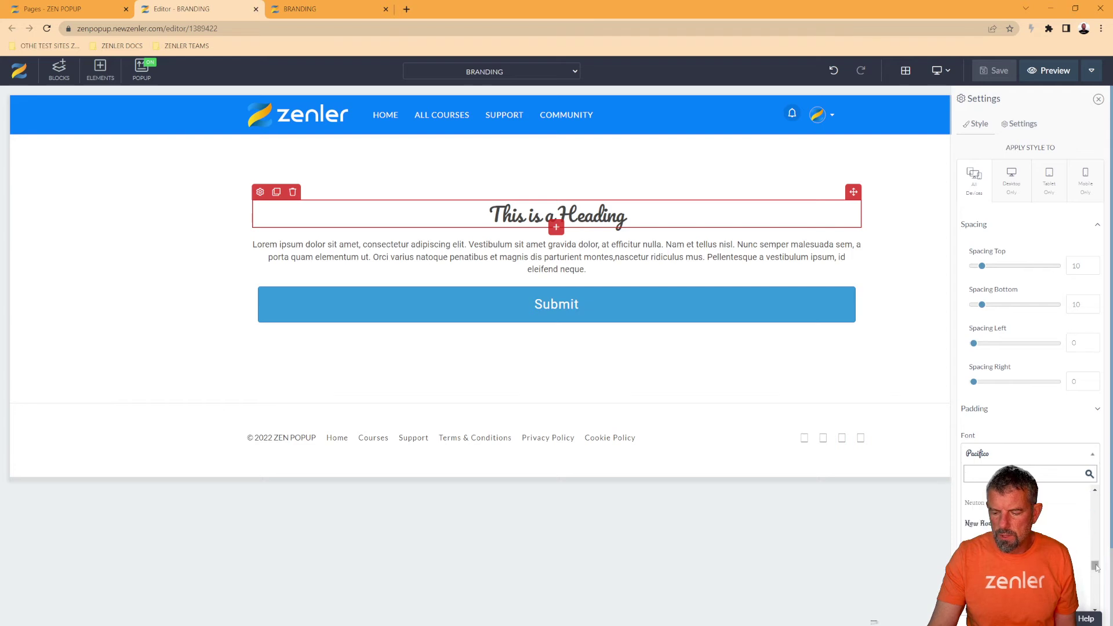
pyautogui.click(978, 502)
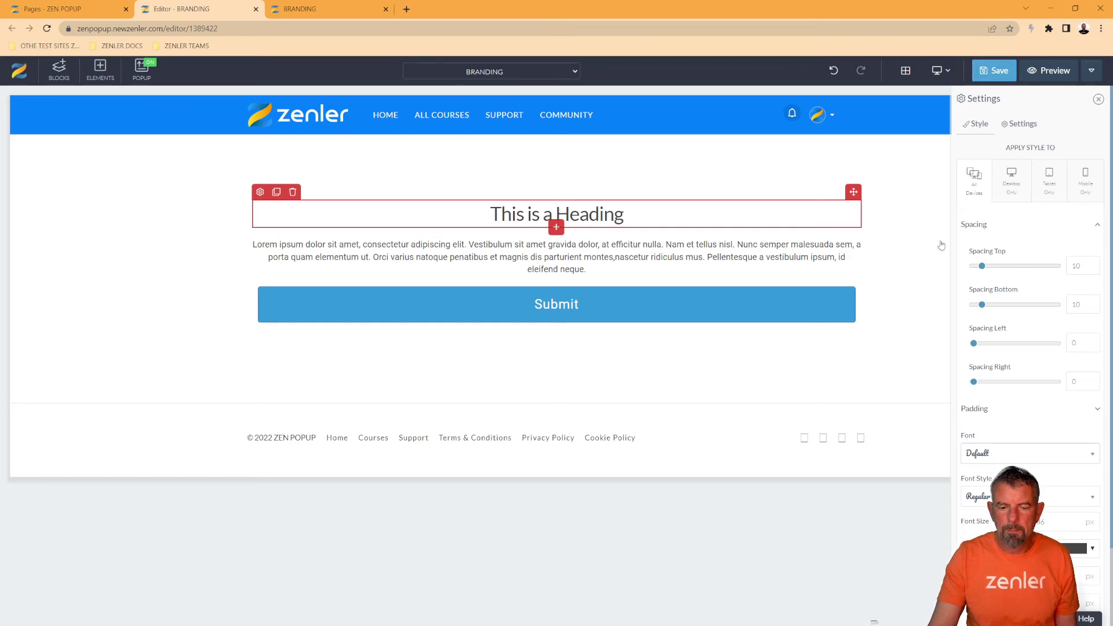
# - Save the page and reload the preview to check the heading's font
pyautogui.click(994, 71)
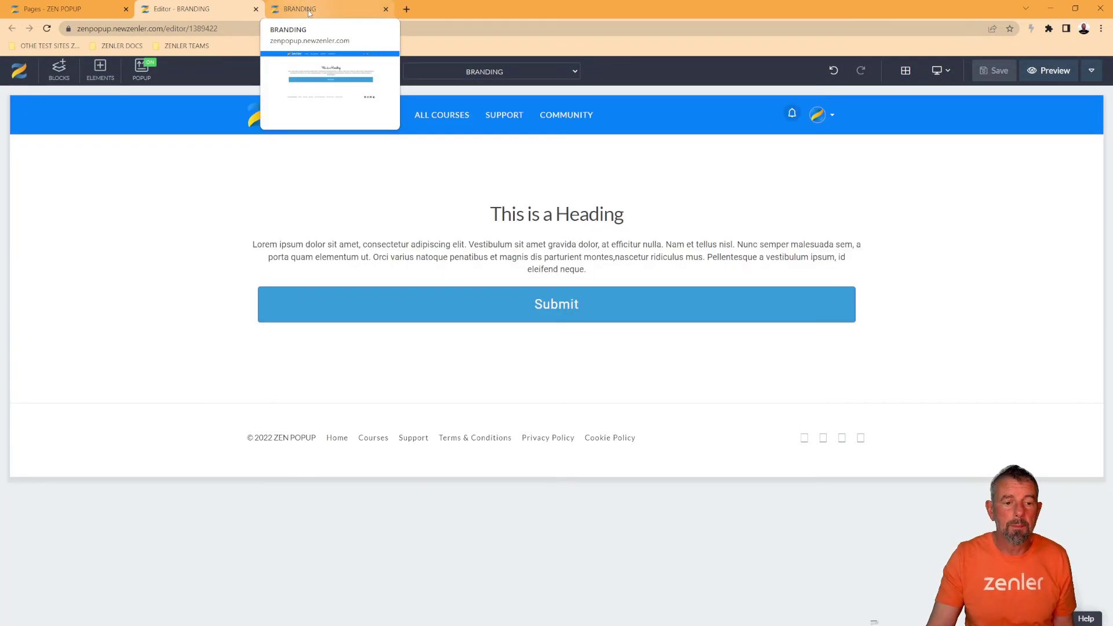
pyautogui.click(309, 12)
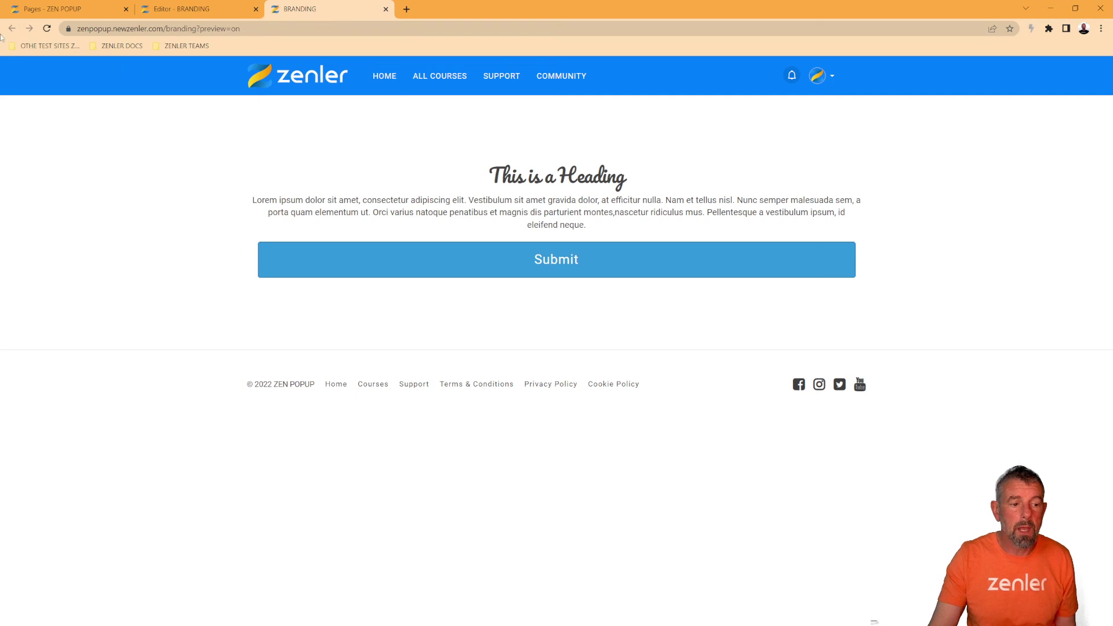
pyautogui.click(48, 31)
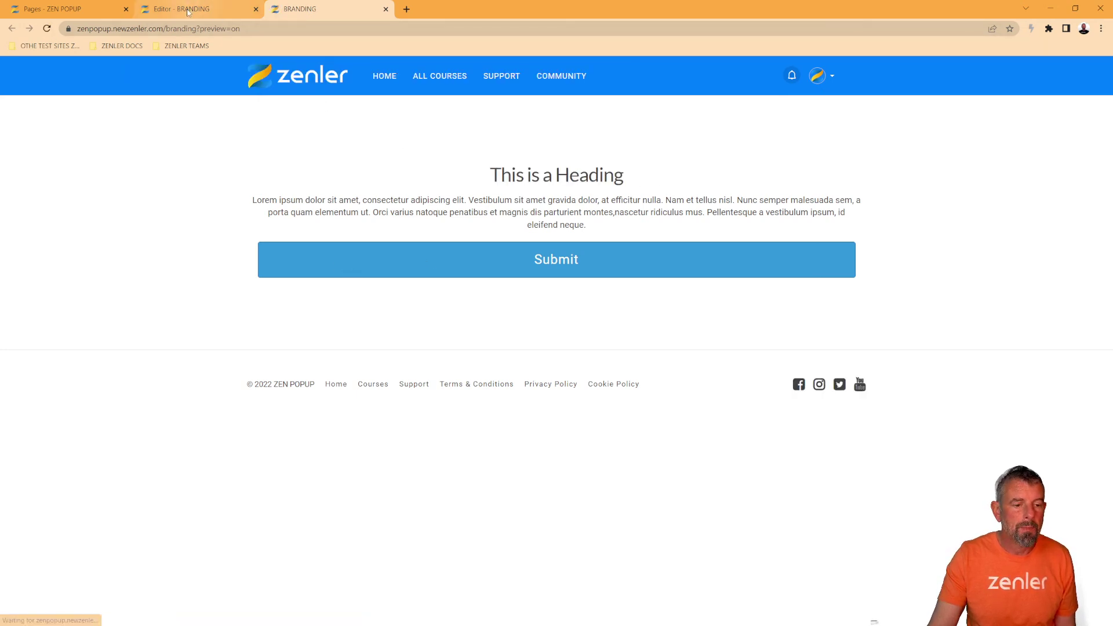
# - Back in the editor, examine the Page Settings and the Apply Branding styles option in Editor Preferences, cancelling both dialogs
pyautogui.click(185, 9)
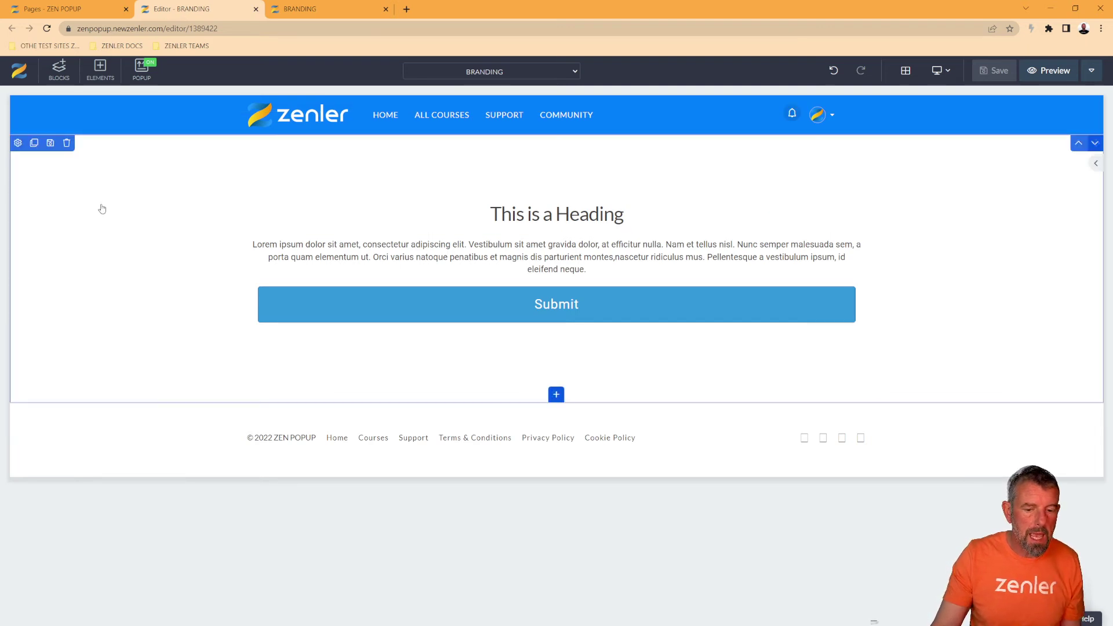
pyautogui.click(1090, 70)
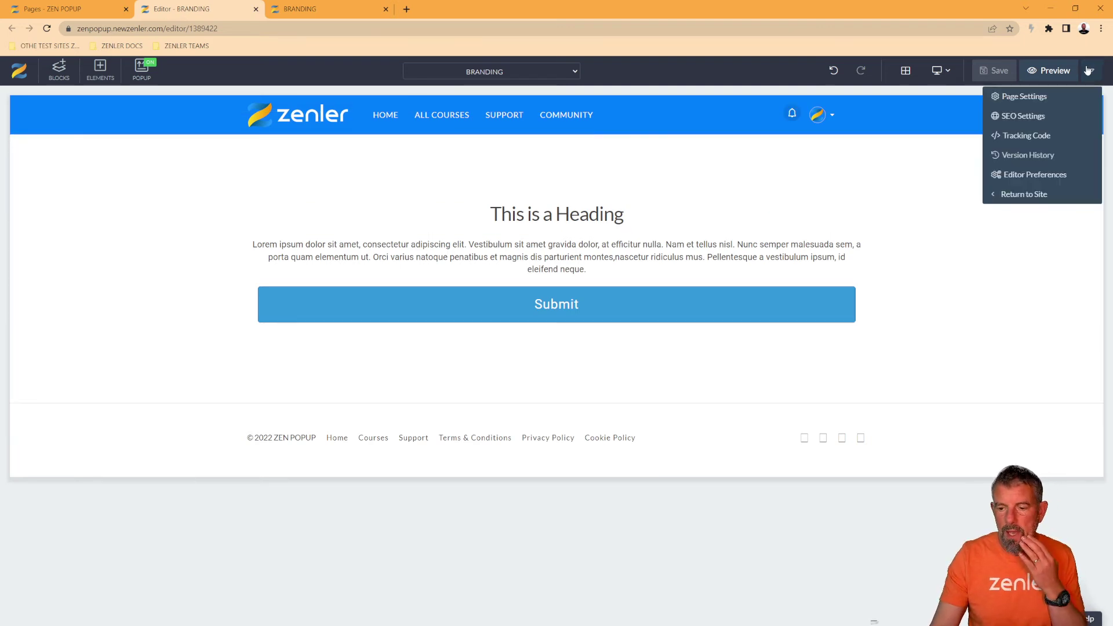
pyautogui.click(1024, 96)
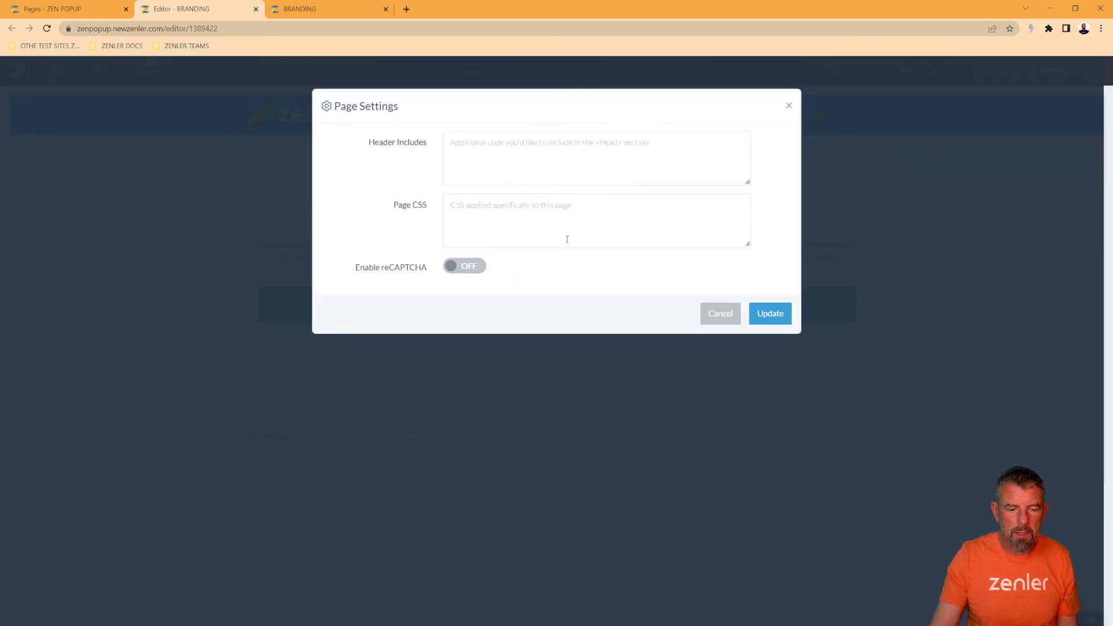
pyautogui.click(730, 317)
pyautogui.click(1089, 71)
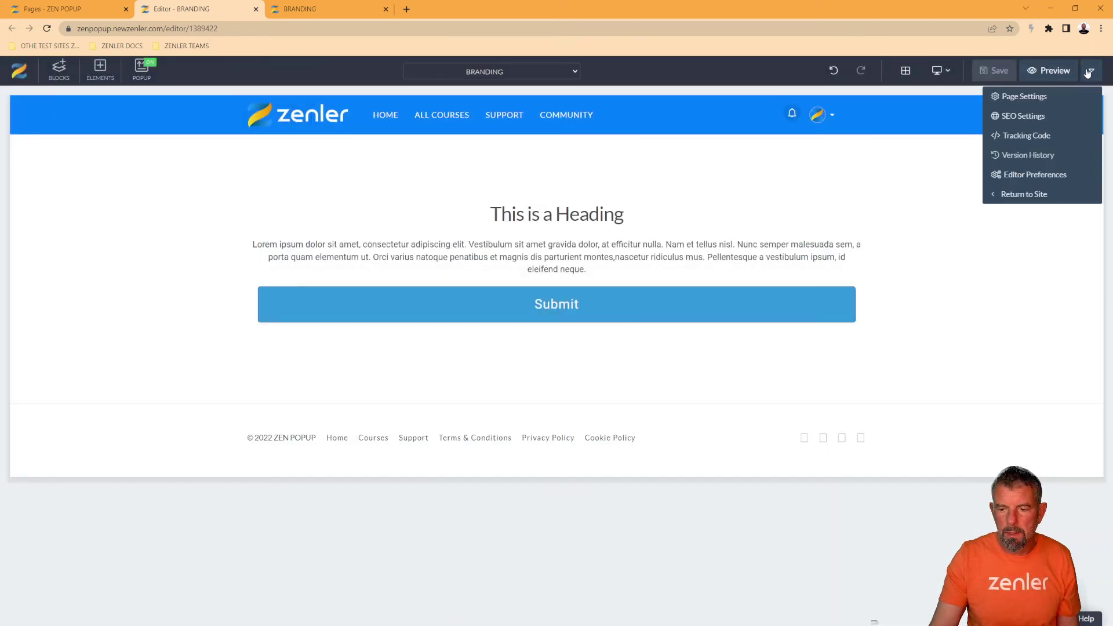
pyautogui.click(1009, 175)
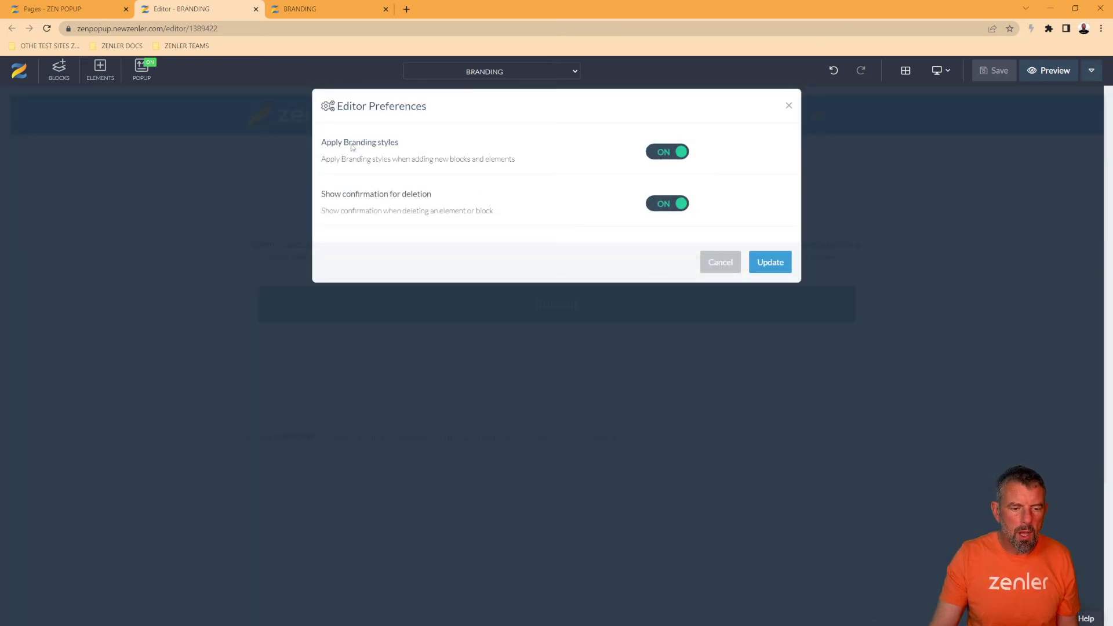
pyautogui.moveTo(338, 145); pyautogui.dragTo(398, 148)
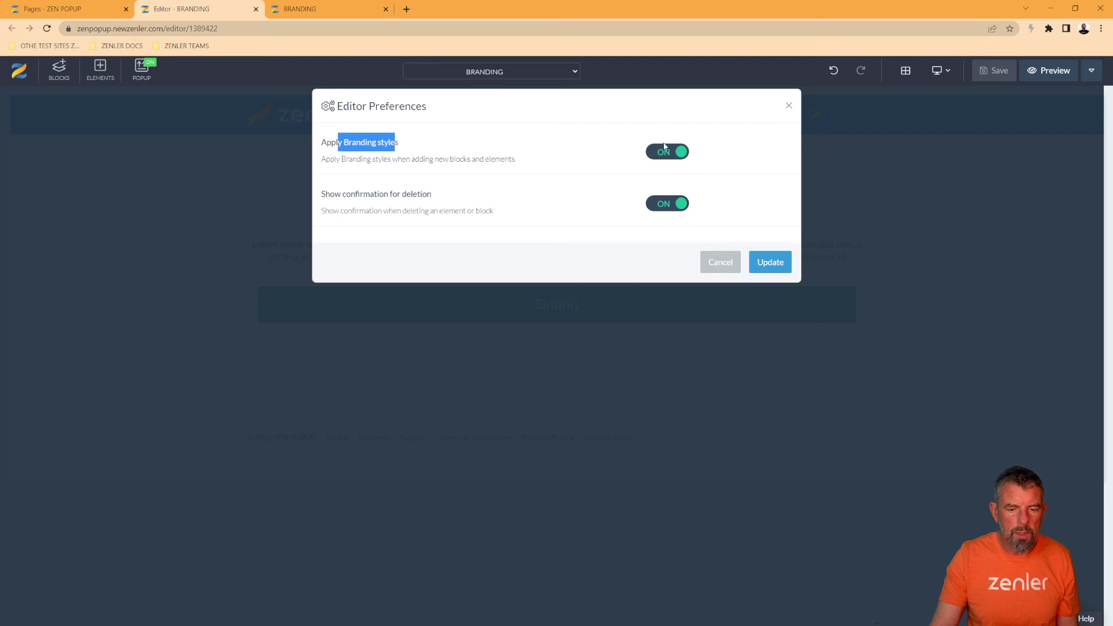
pyautogui.click(719, 272)
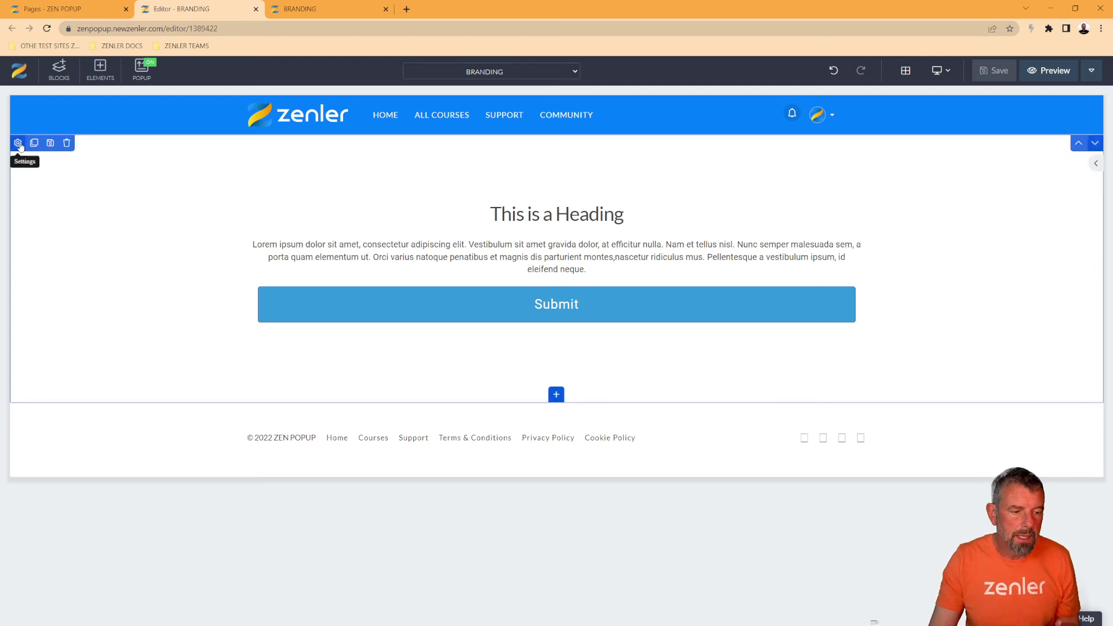
# - Switch the block's Apply Branding setting off and back on to compare the heading, paragraph and button styling
pyautogui.click(18, 143)
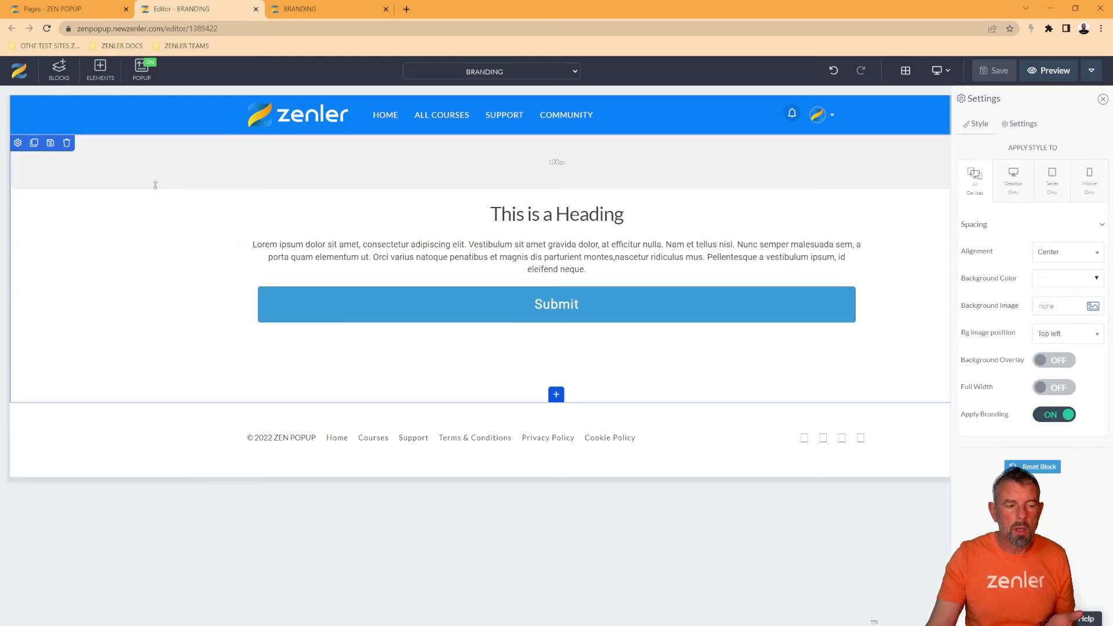
pyautogui.click(1051, 415)
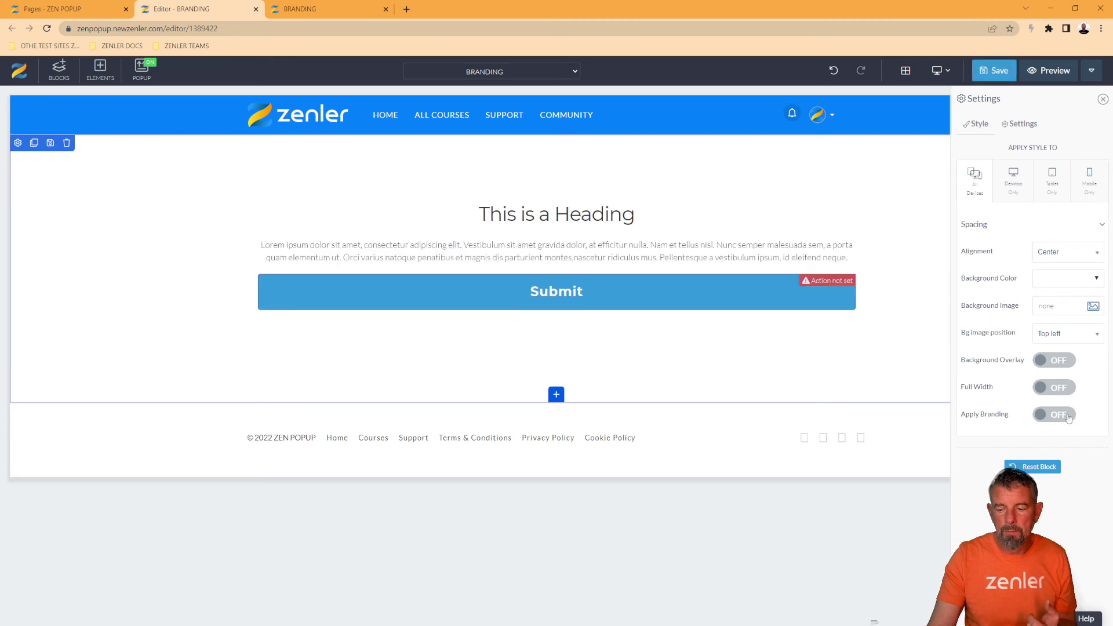
pyautogui.click(1068, 416)
pyautogui.click(1050, 416)
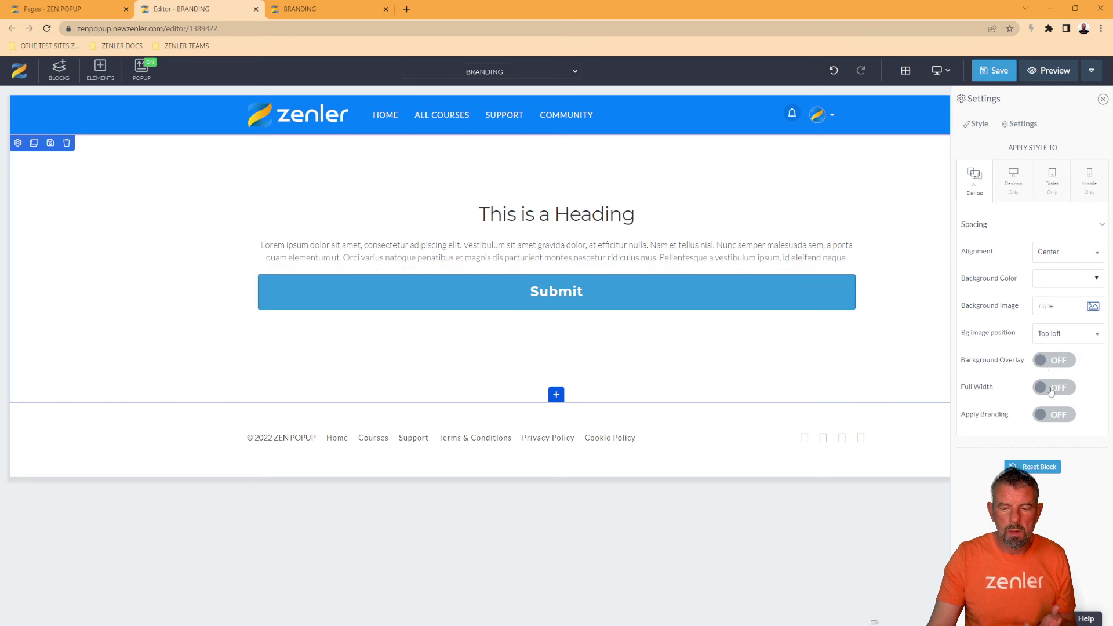
pyautogui.click(1061, 417)
pyautogui.click(1064, 422)
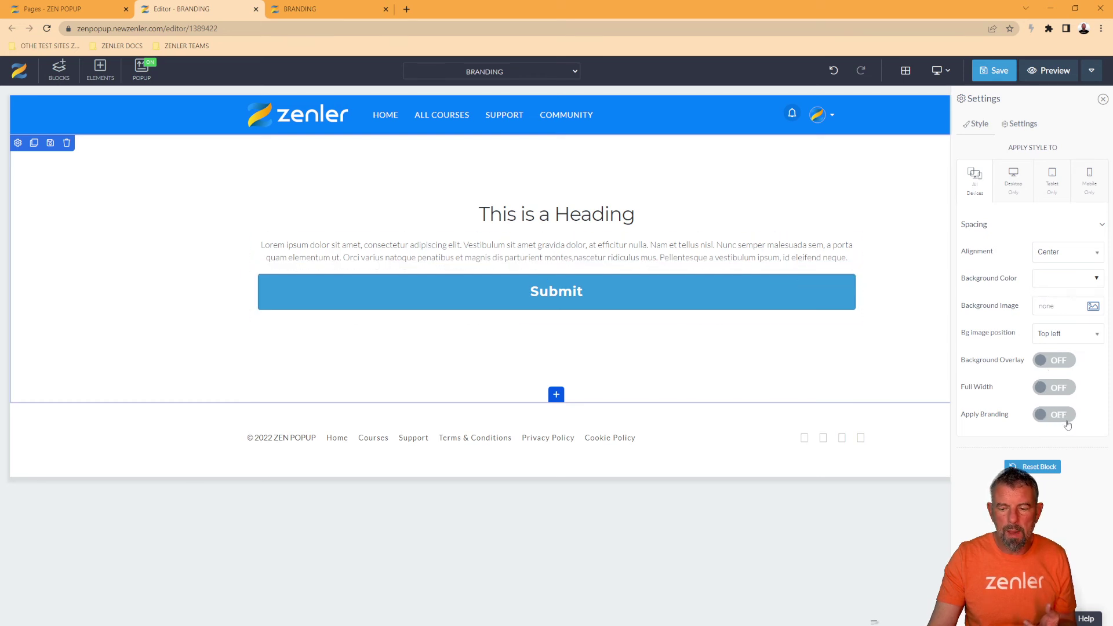
# - Examine the font, style, size and colour settings of the "This is a Heading" element
pyautogui.click(598, 211)
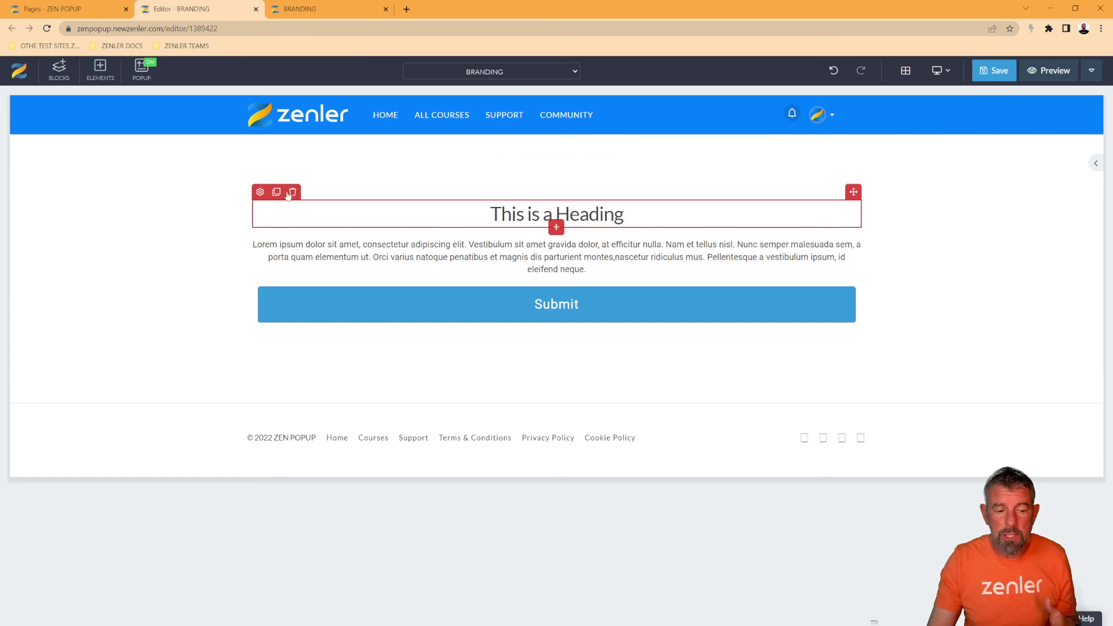
pyautogui.click(260, 192)
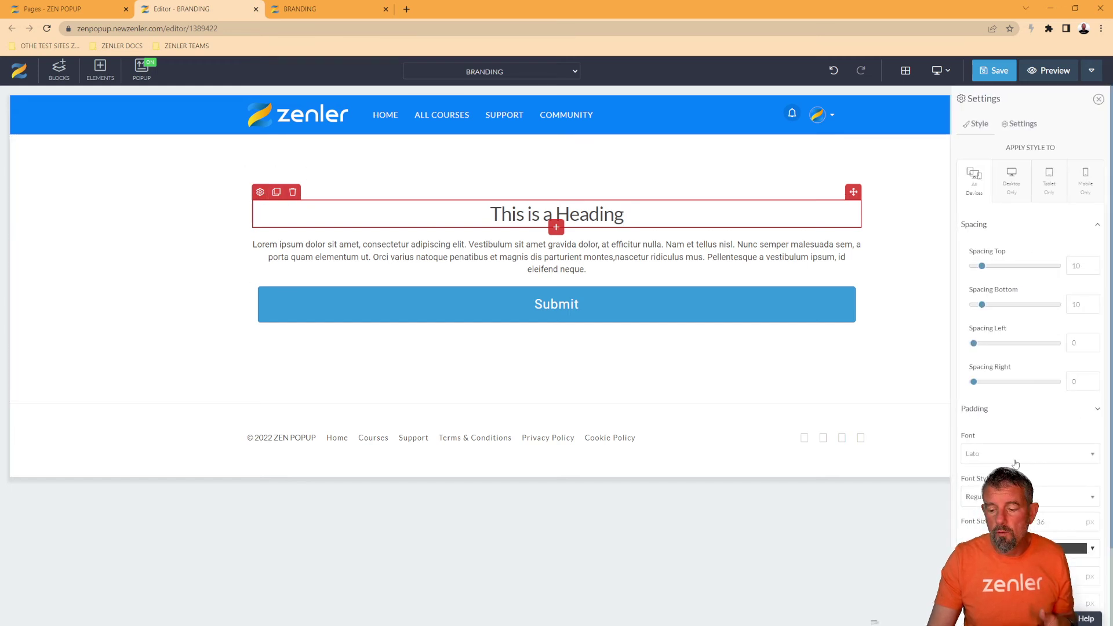
pyautogui.scroll(-3, 1000, 386)
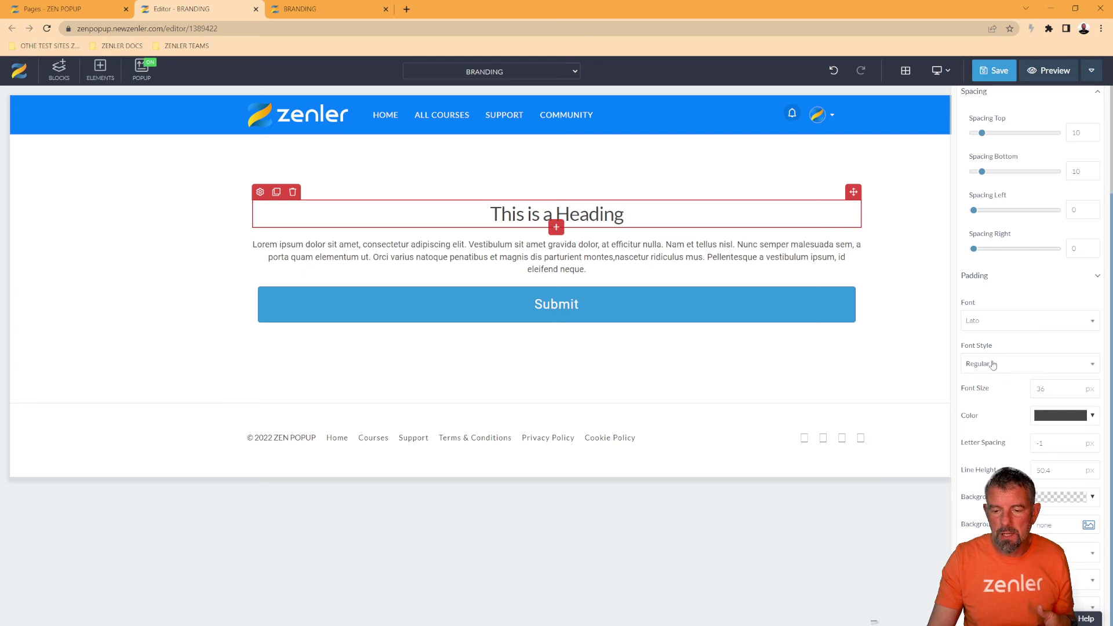
pyautogui.click(109, 218)
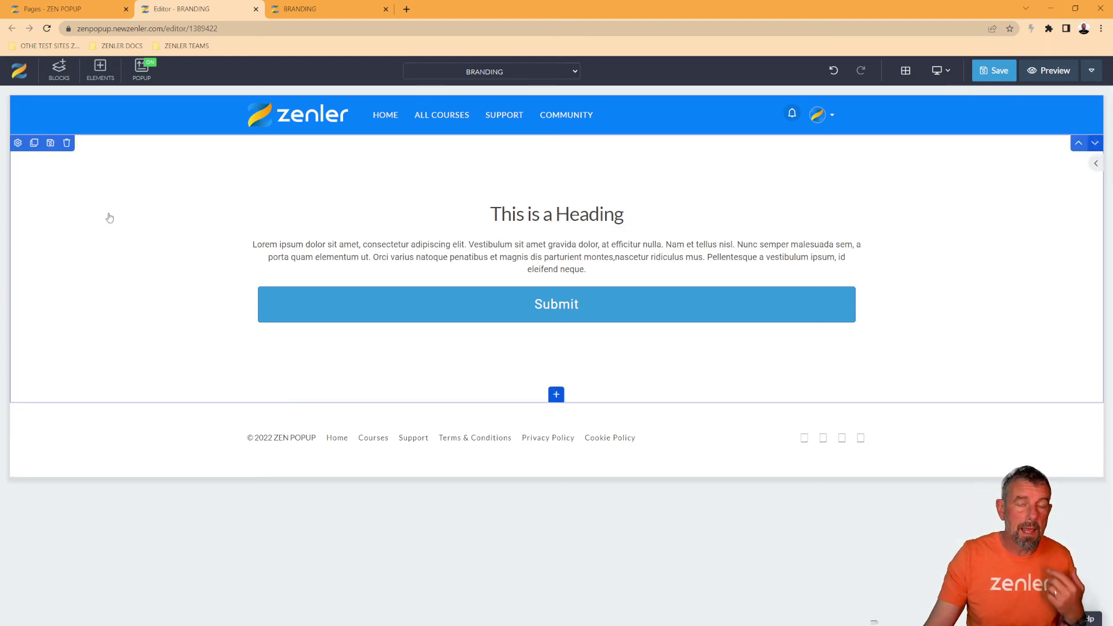
# - Add the Call to action block "THIS IS A CREATIVE BUILDER" with the dark photo background below the existing block
pyautogui.click(54, 69)
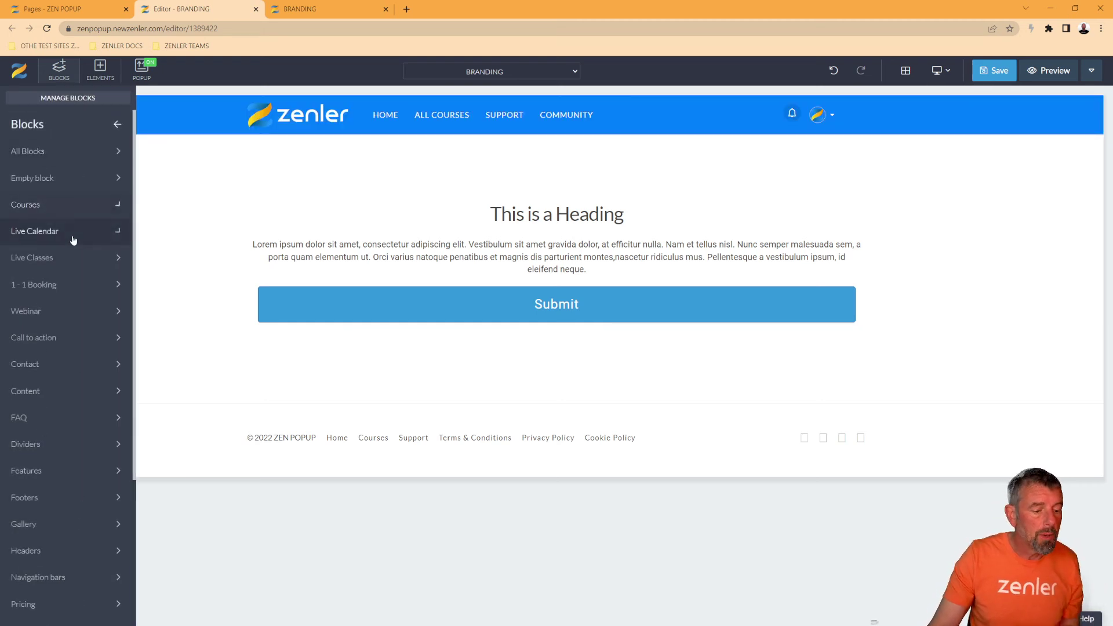
pyautogui.click(58, 338)
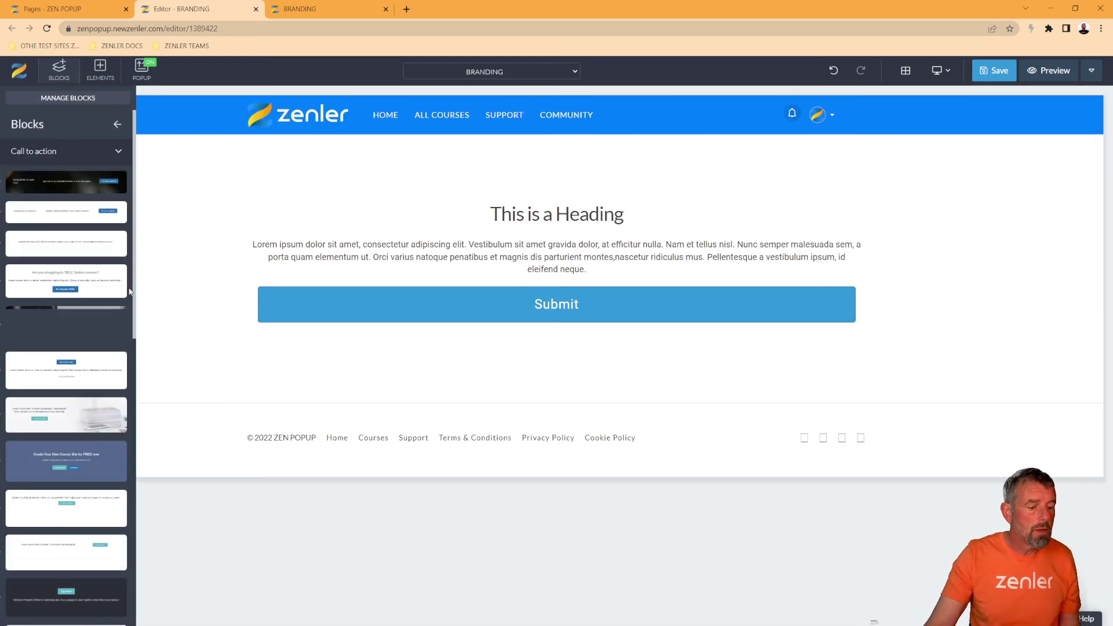
pyautogui.moveTo(94, 286)
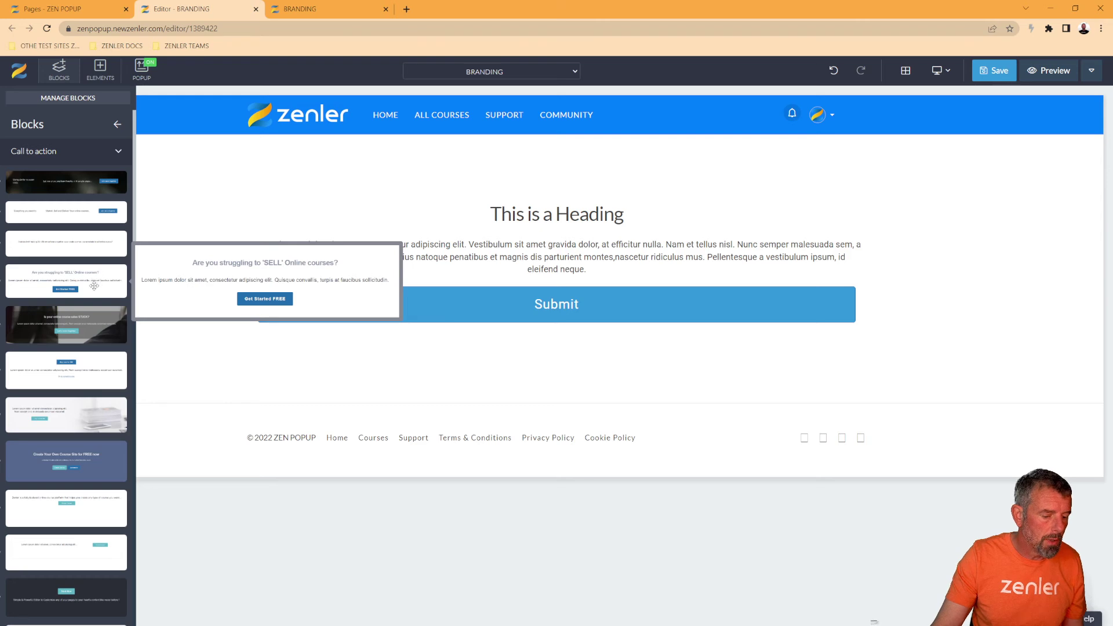
pyautogui.scroll(-4, 94, 286)
pyautogui.moveTo(127, 456)
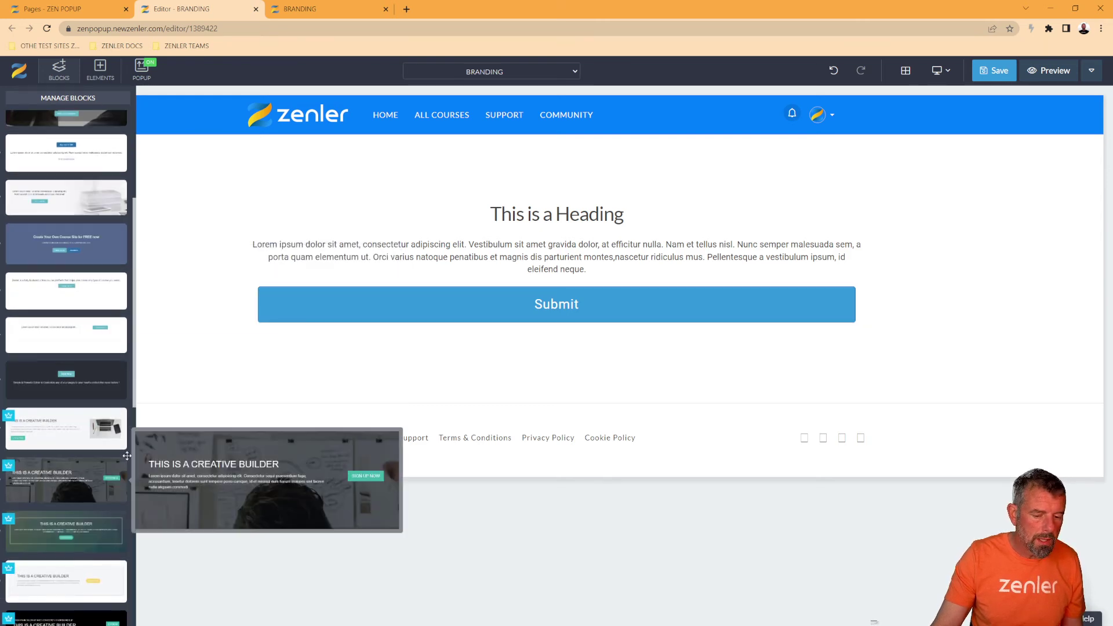
pyautogui.moveTo(127, 456); pyautogui.dragTo(339, 434)
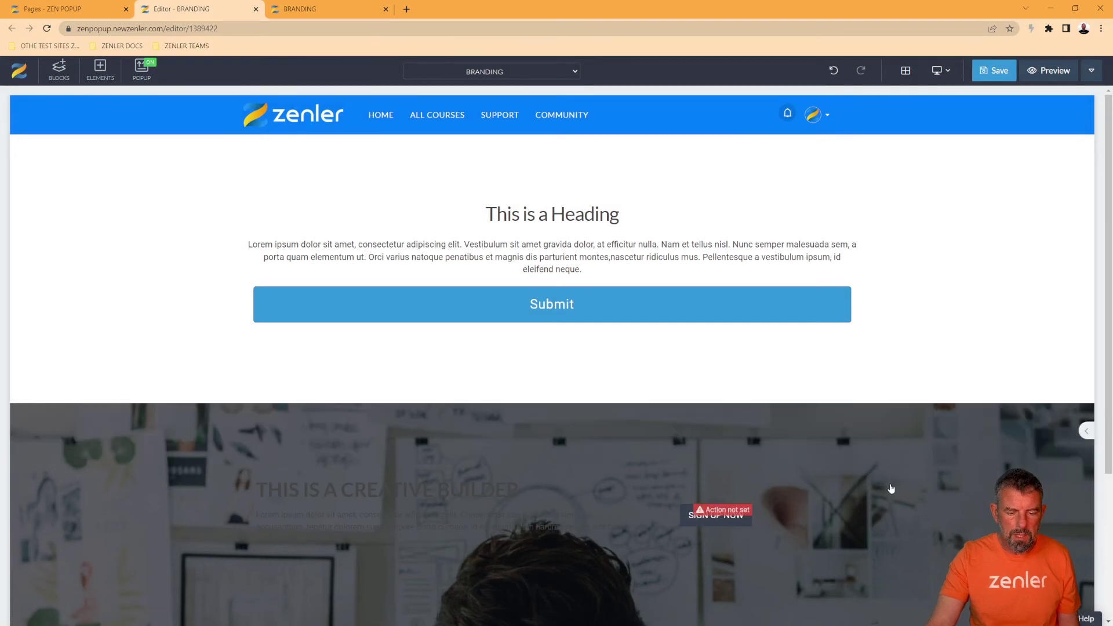
# - Examine the new block's paragraph and the Apply Branding styles option in Editor Preferences, cancelling the dialog
pyautogui.scroll(-3, 891, 488)
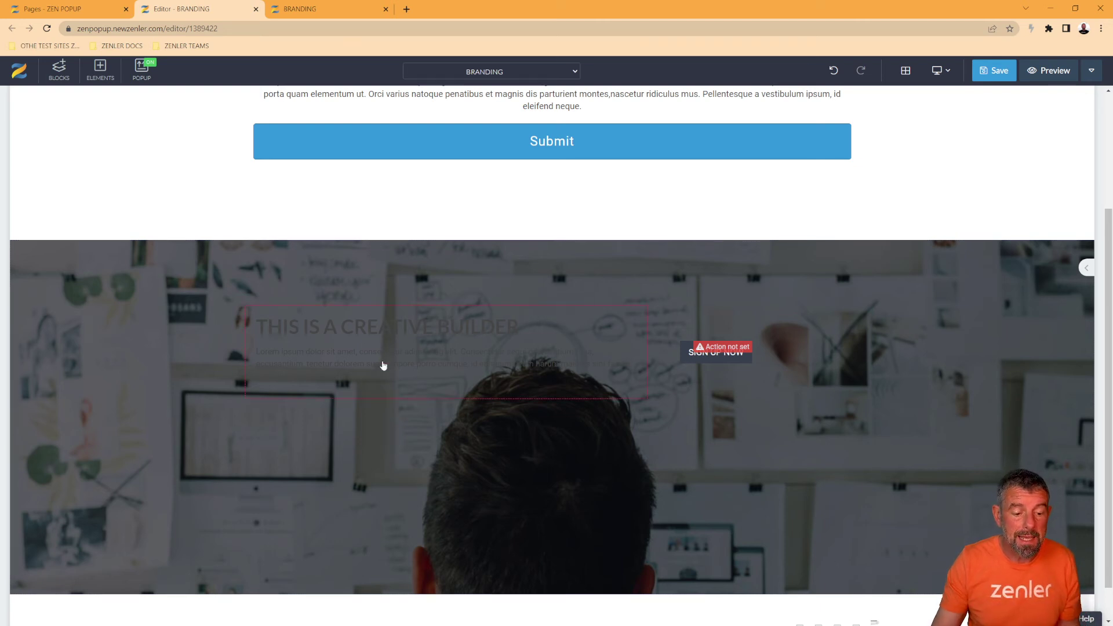
pyautogui.click(341, 369)
pyautogui.scroll(1, 341, 369)
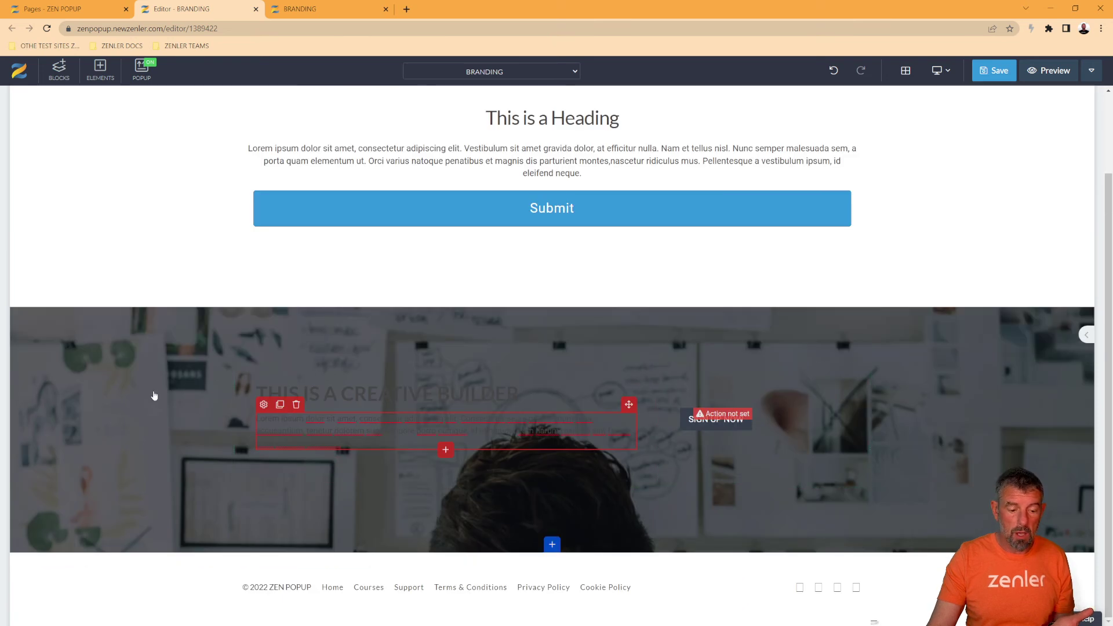
pyautogui.click(142, 418)
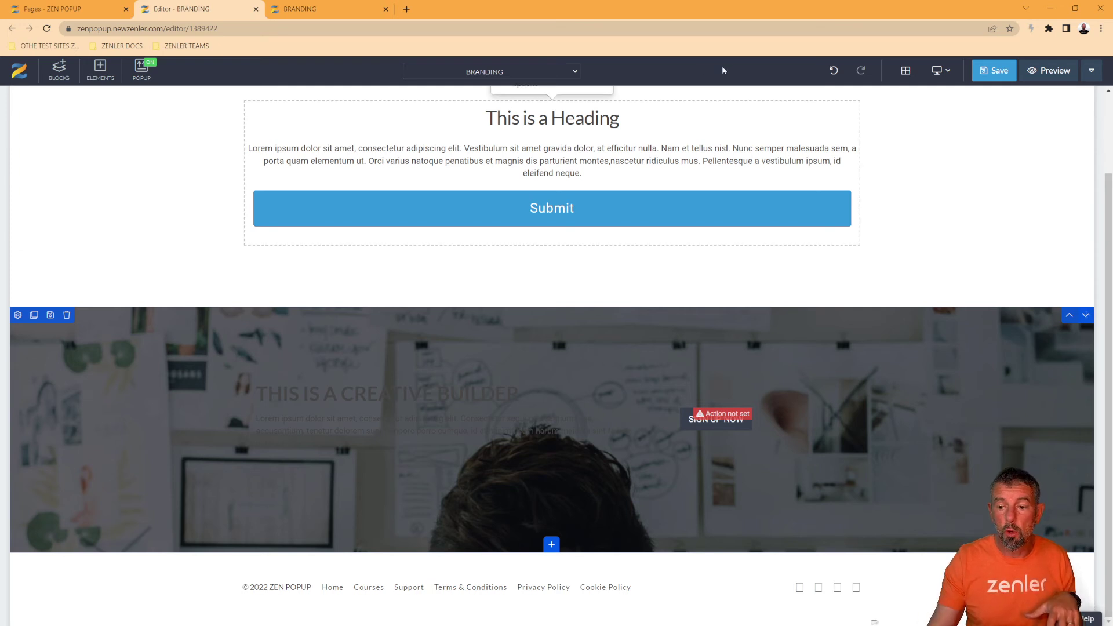
pyautogui.click(1092, 72)
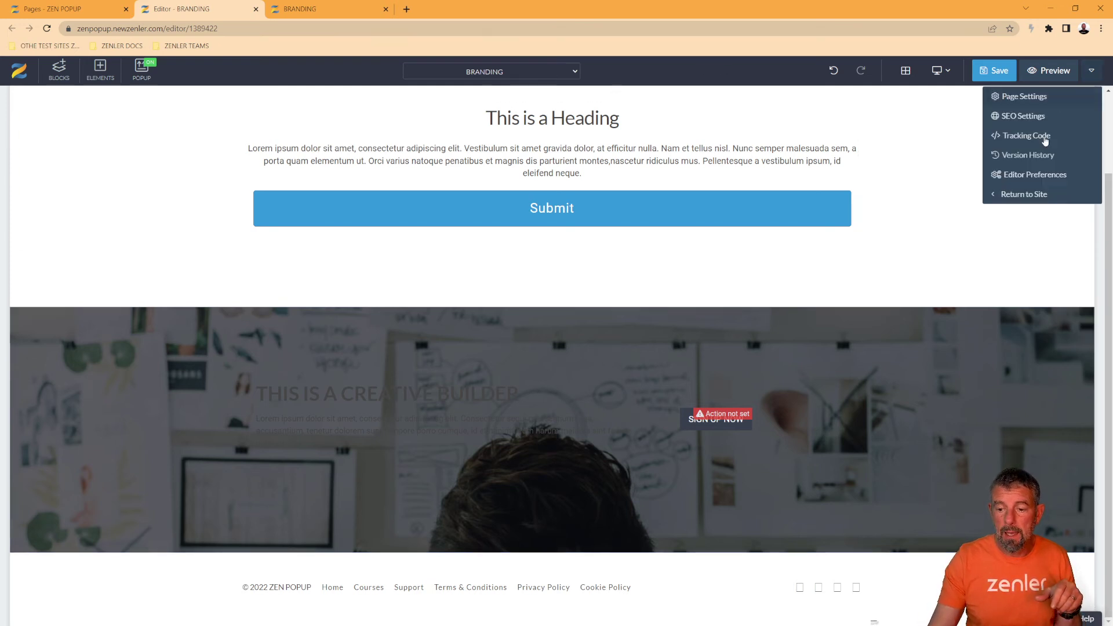
pyautogui.click(1034, 174)
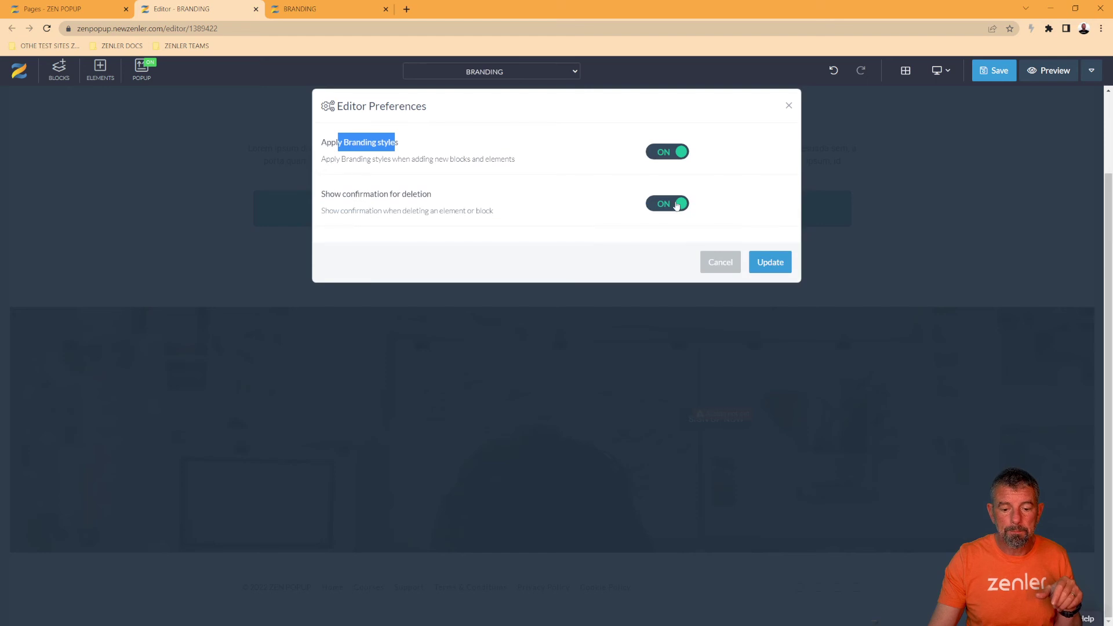
pyautogui.click(722, 263)
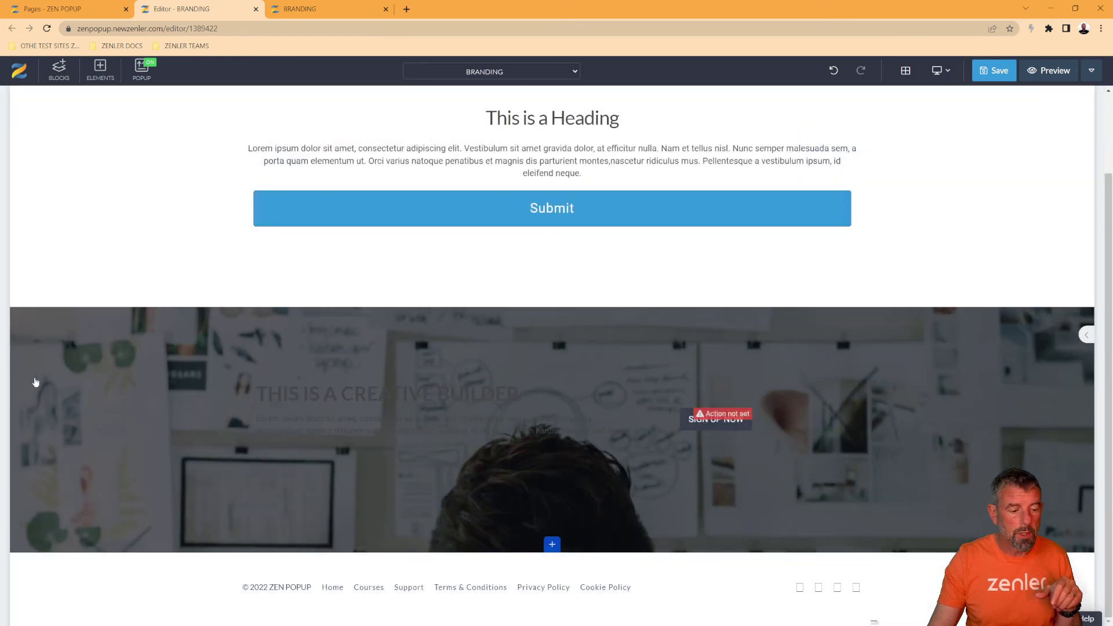
# - Switch off Apply Branding for the "THIS IS A CREATIVE BUILDER" block
pyautogui.click(18, 315)
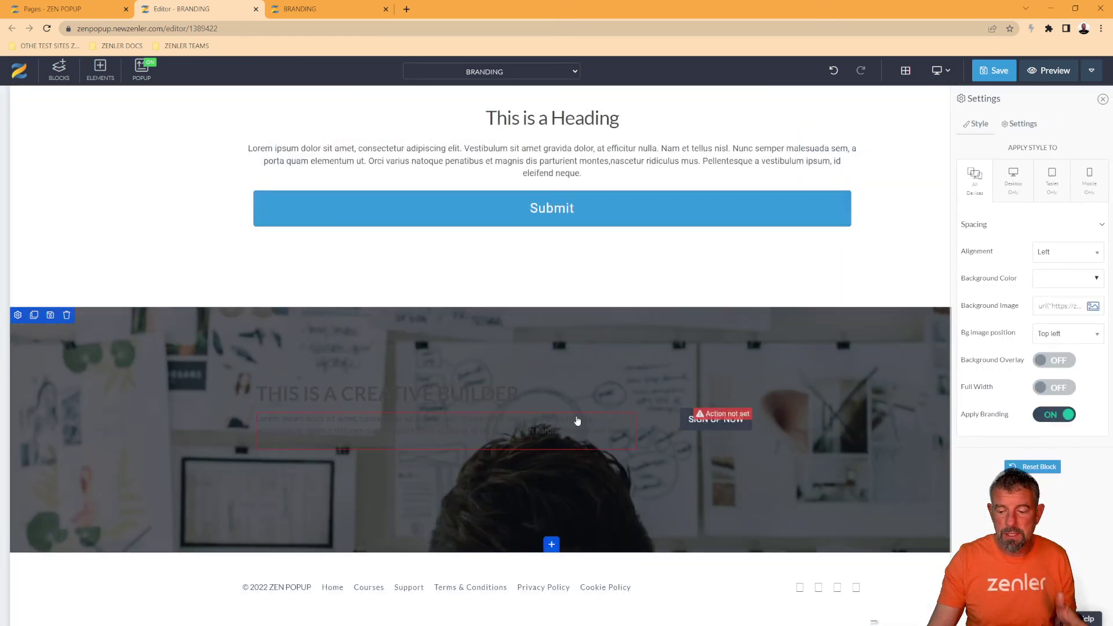
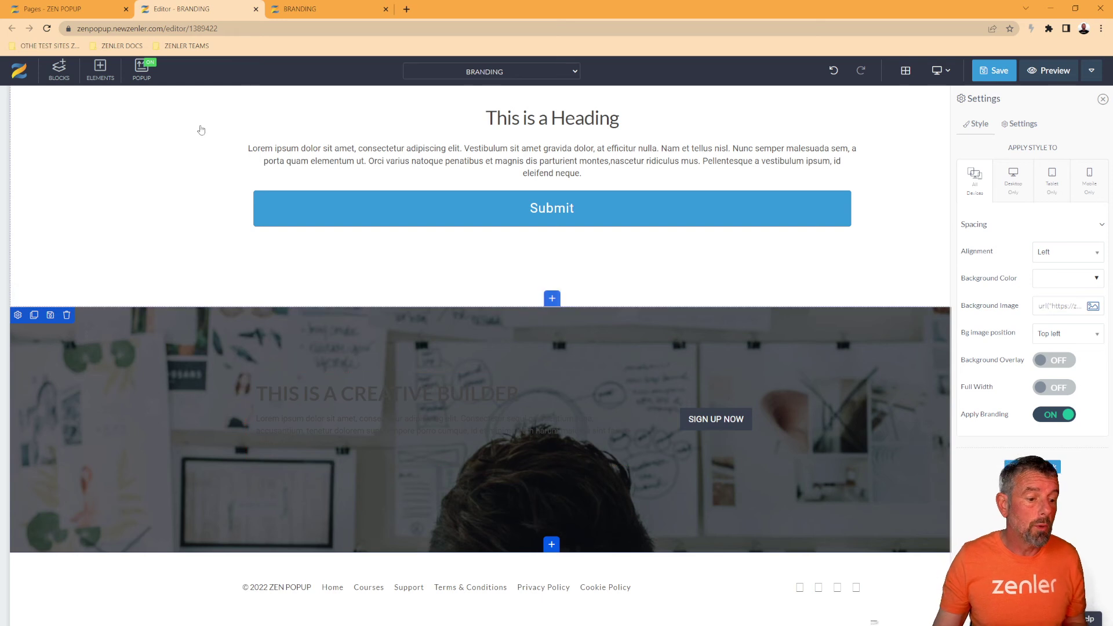
pyautogui.click(60, 68)
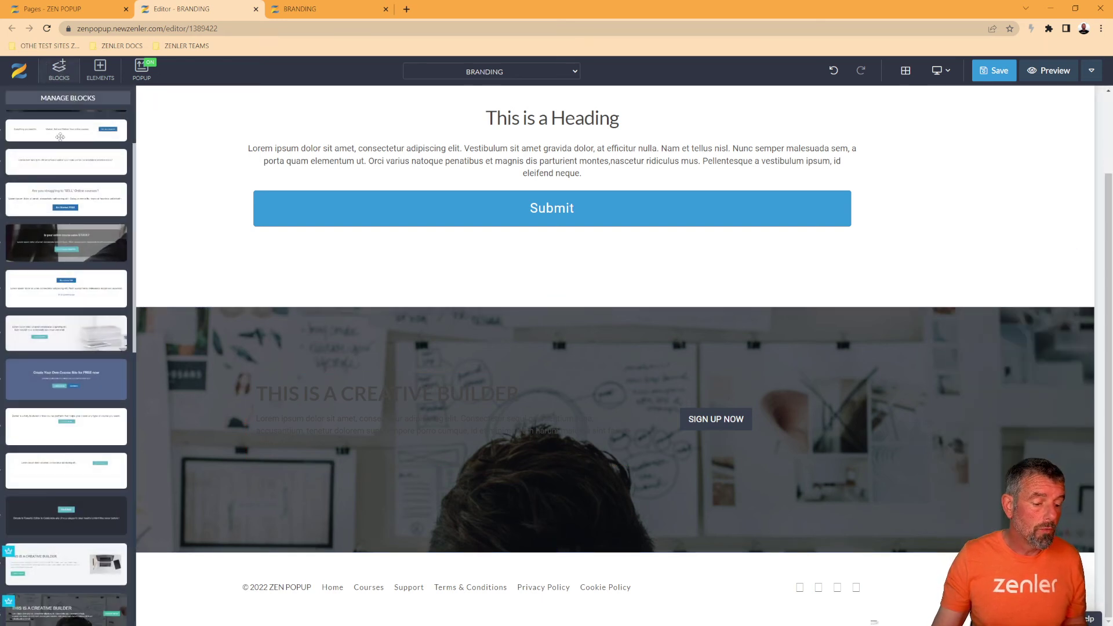
pyautogui.click(281, 344)
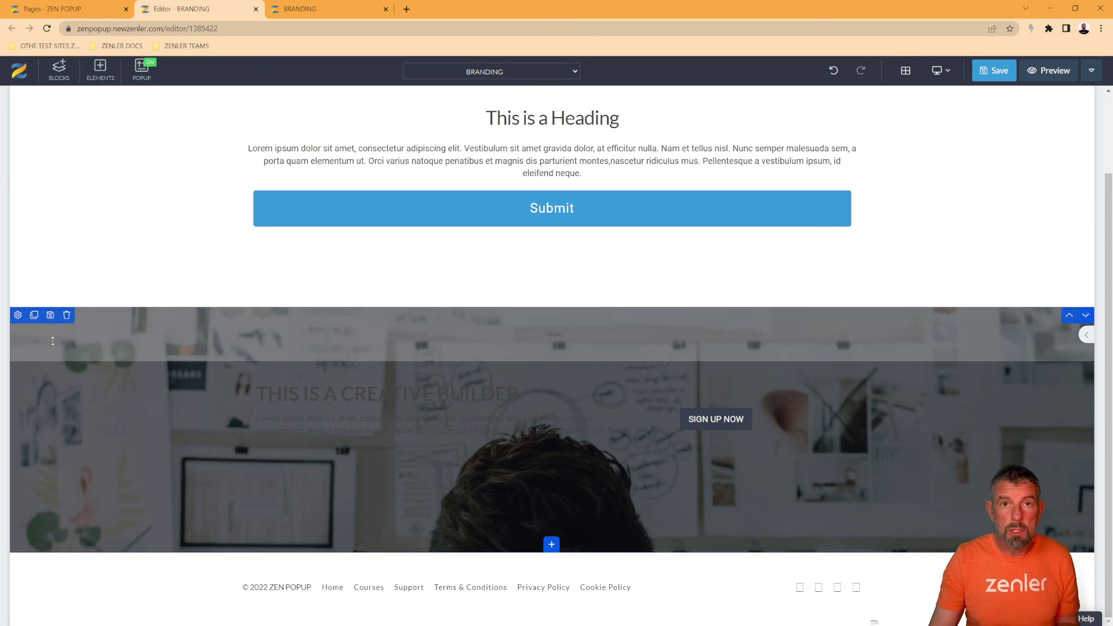
pyautogui.click(18, 315)
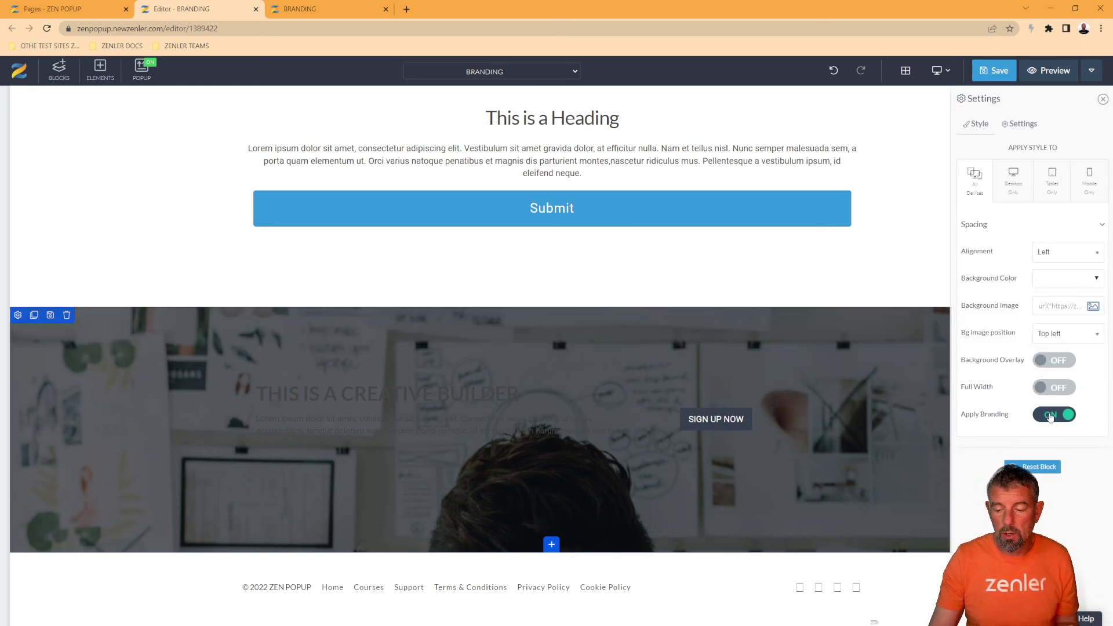
pyautogui.click(1047, 416)
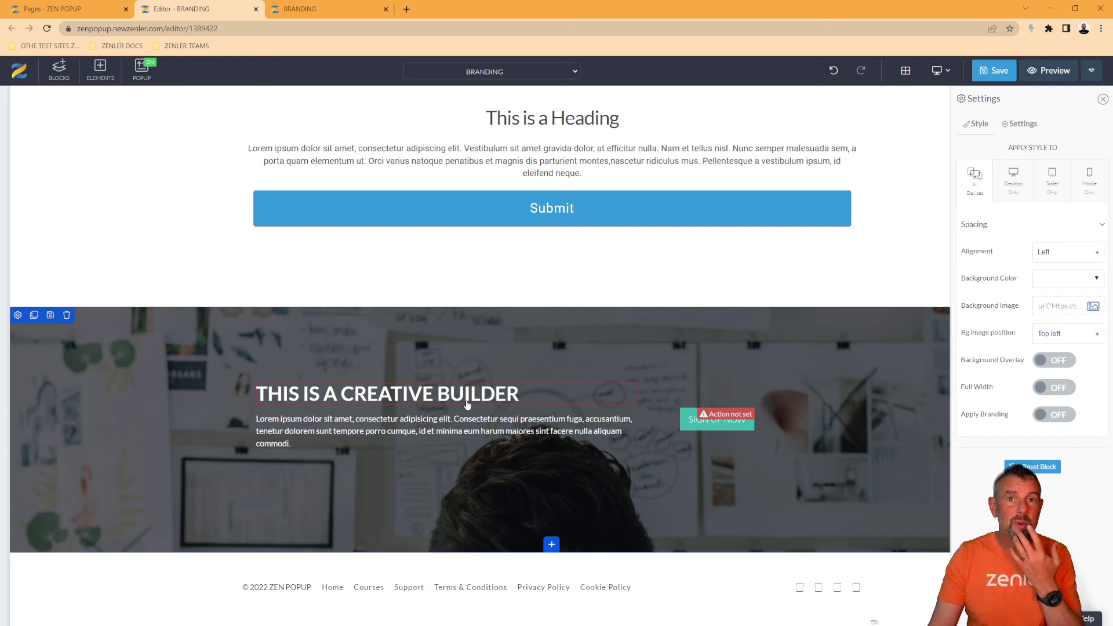
# - Check the "THIS IS A CREATIVE BUILDER" heading's font settings and switch the block's Apply Branding back on
pyautogui.click(418, 400)
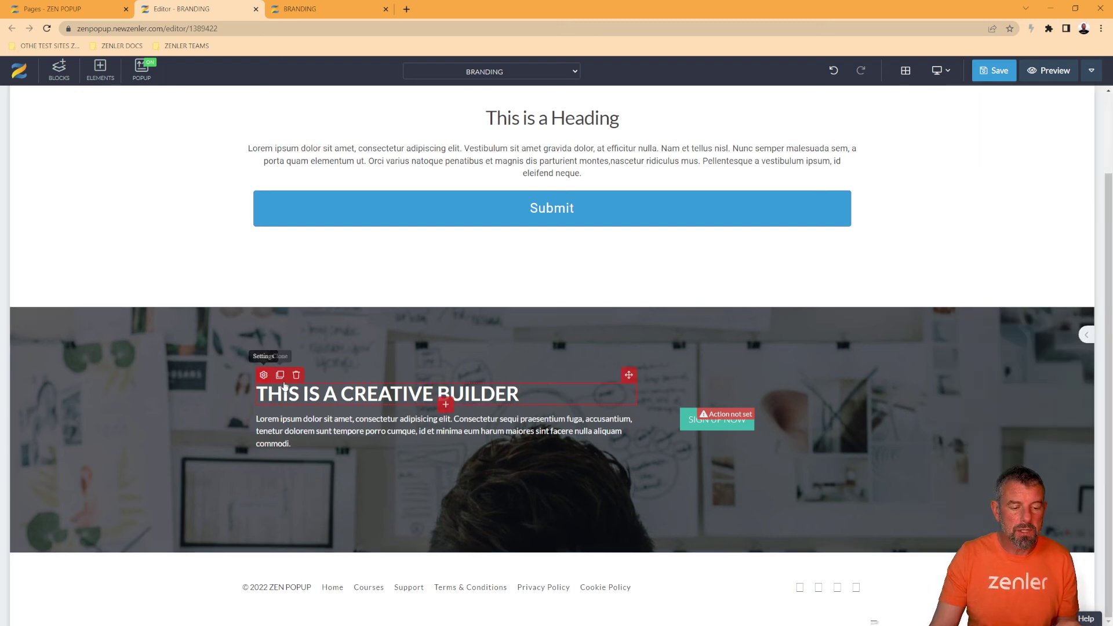
pyautogui.click(264, 374)
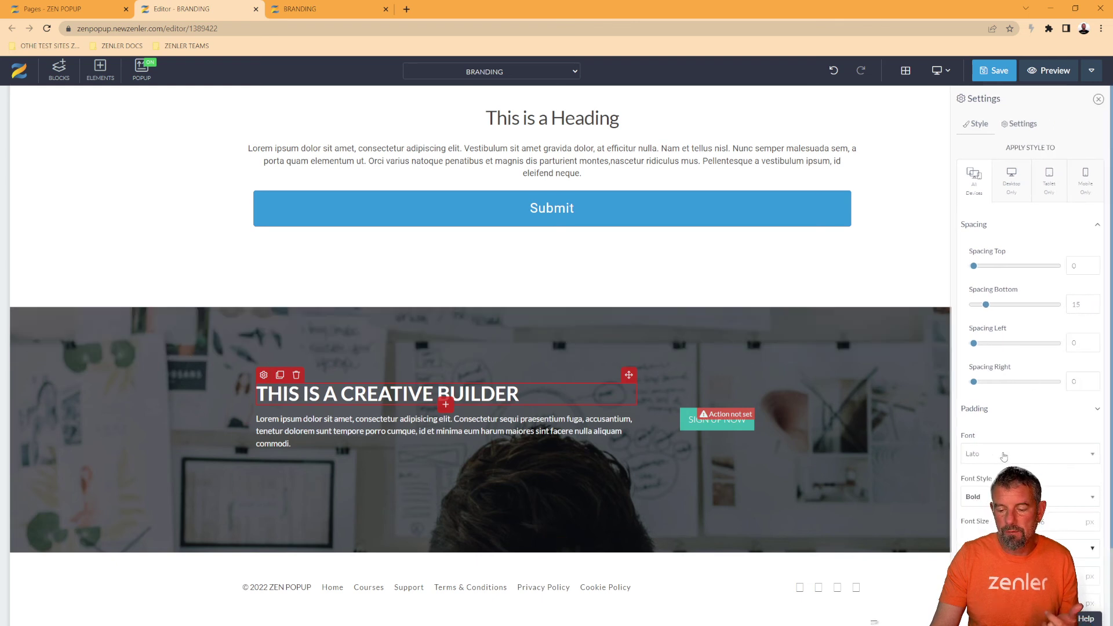
pyautogui.click(99, 398)
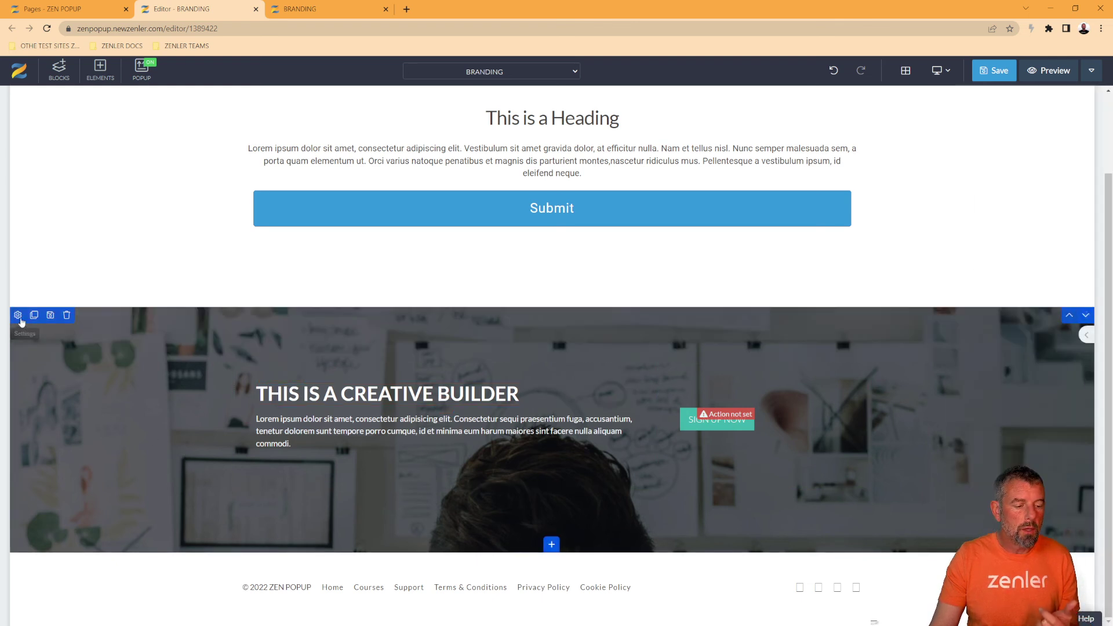
pyautogui.click(18, 315)
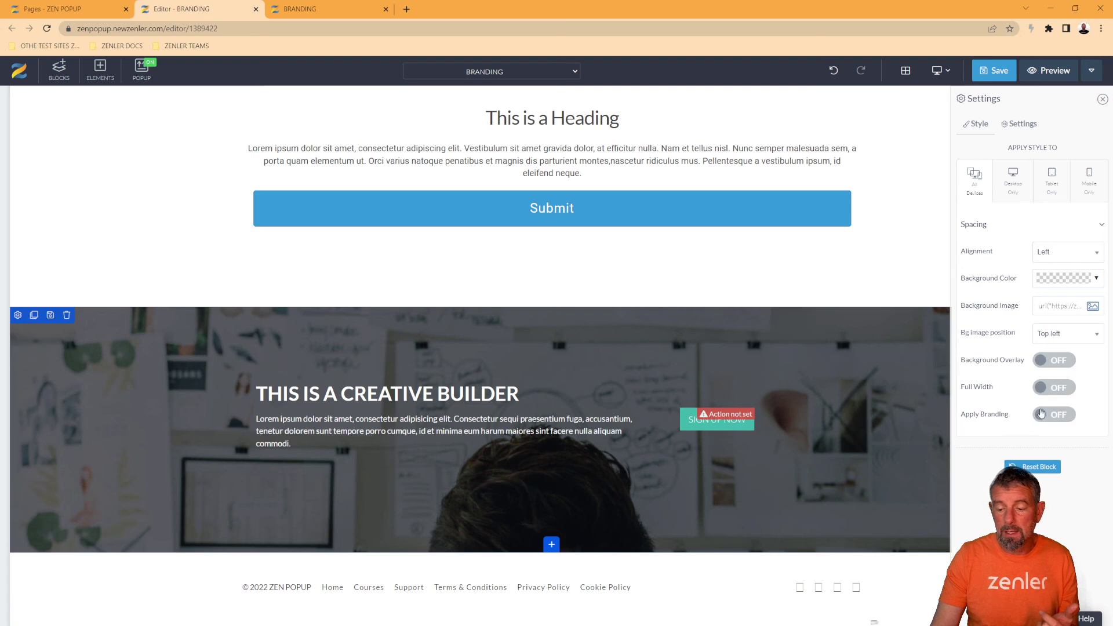
pyautogui.click(1042, 414)
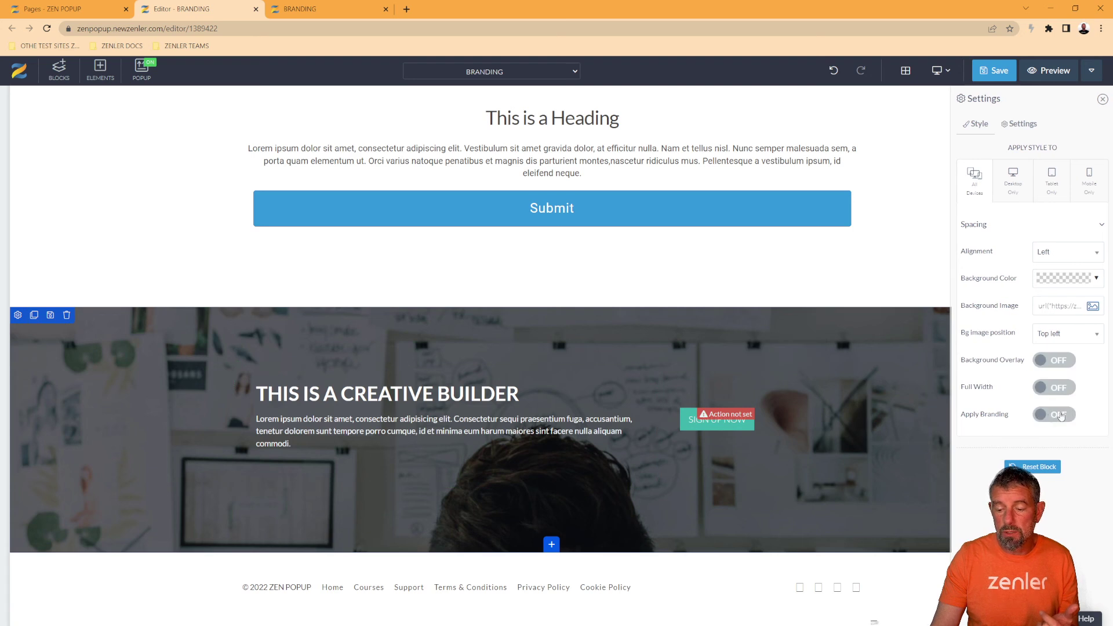
# - Set the text colour of the "THIS IS A CREATIVE BUILDER" heading to white
pyautogui.click(357, 394)
pyautogui.click(264, 375)
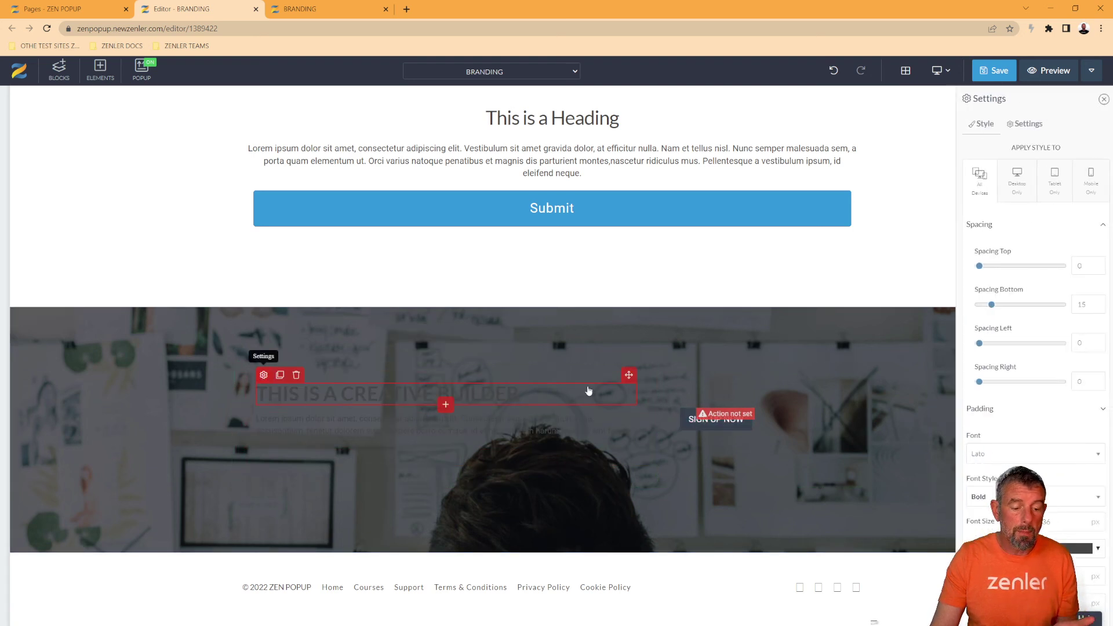
pyautogui.click(1090, 550)
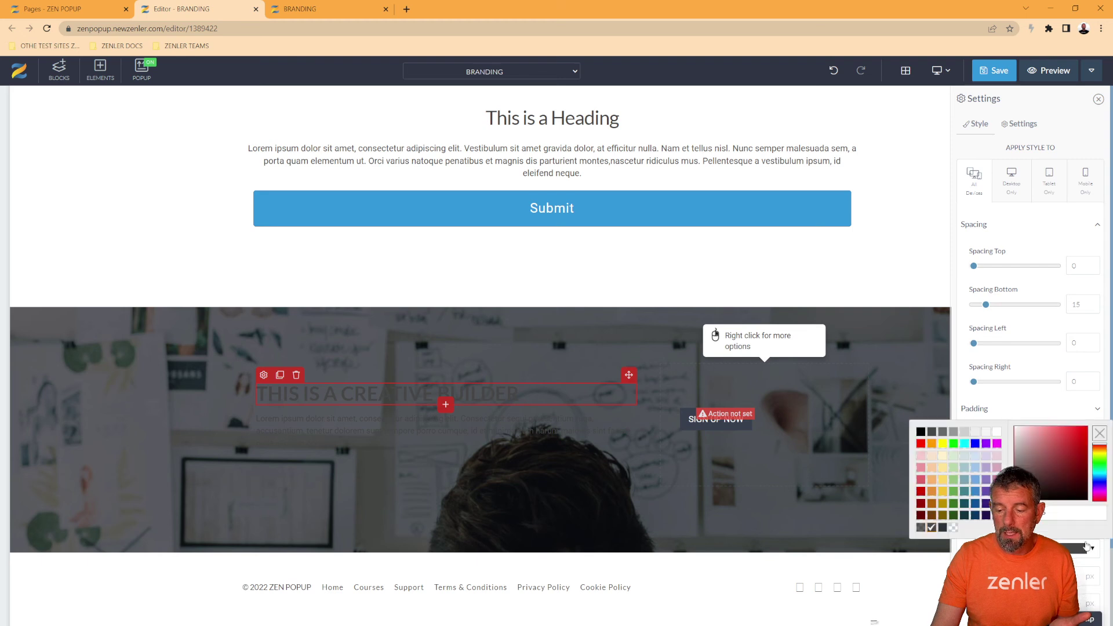
pyautogui.click(996, 432)
# - Set the text colour of the paragraph below the "THIS IS A CREATIVE BUILDER" heading to white
pyautogui.click(383, 436)
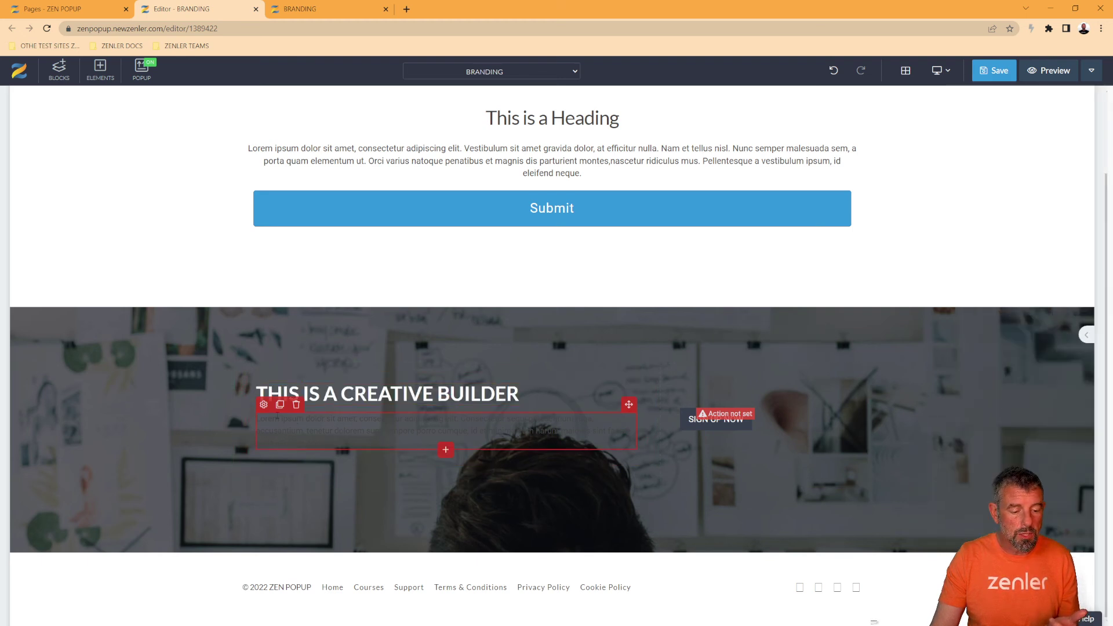
pyautogui.click(264, 405)
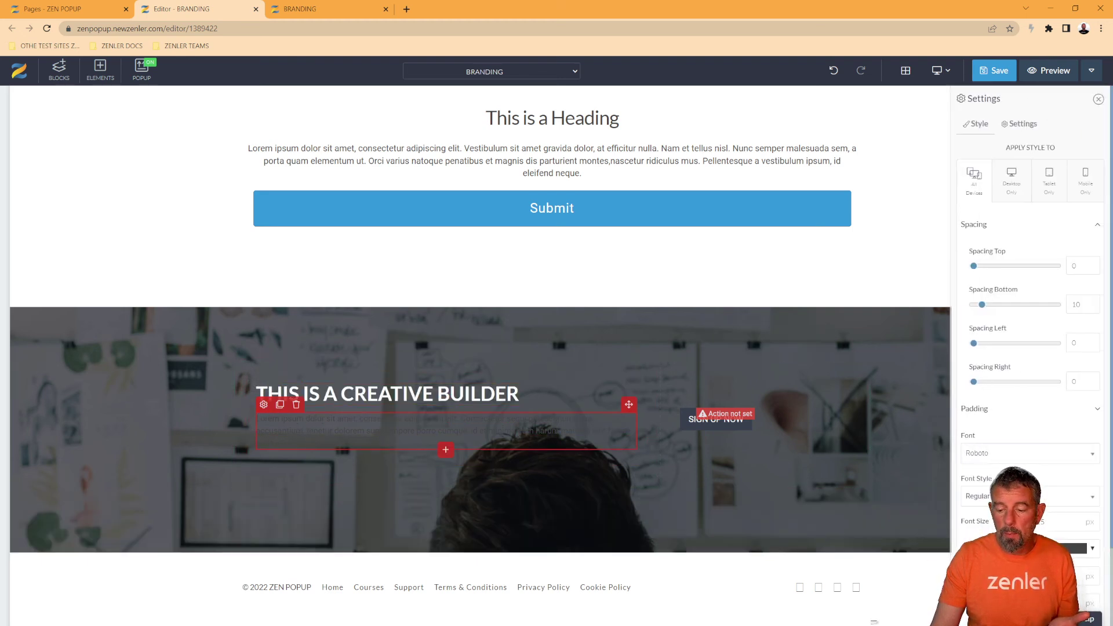
pyautogui.click(1093, 556)
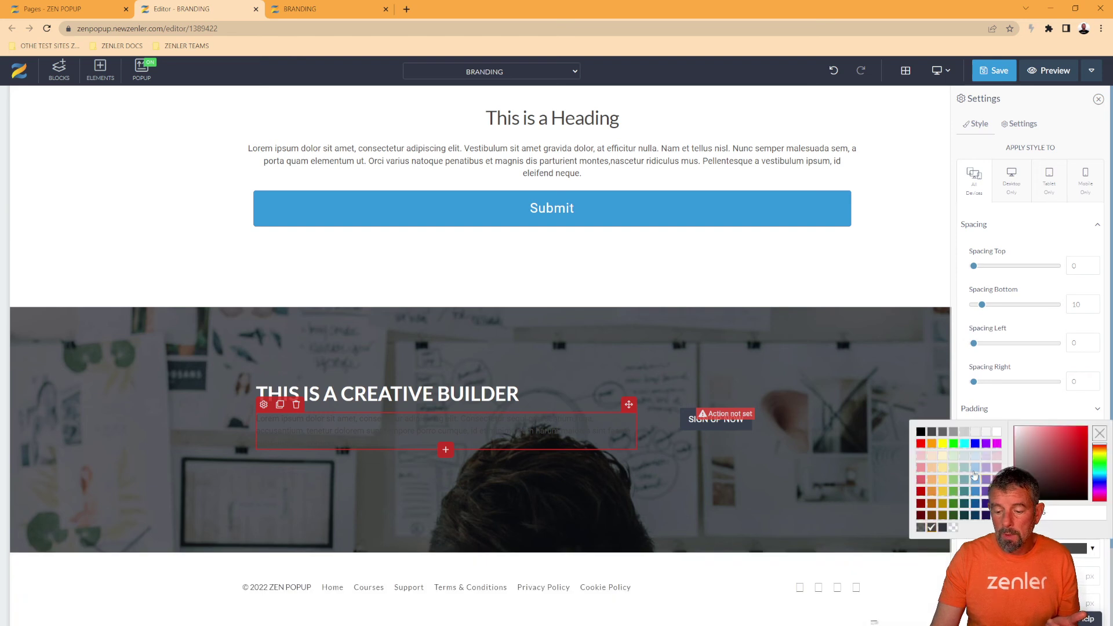
pyautogui.click(999, 433)
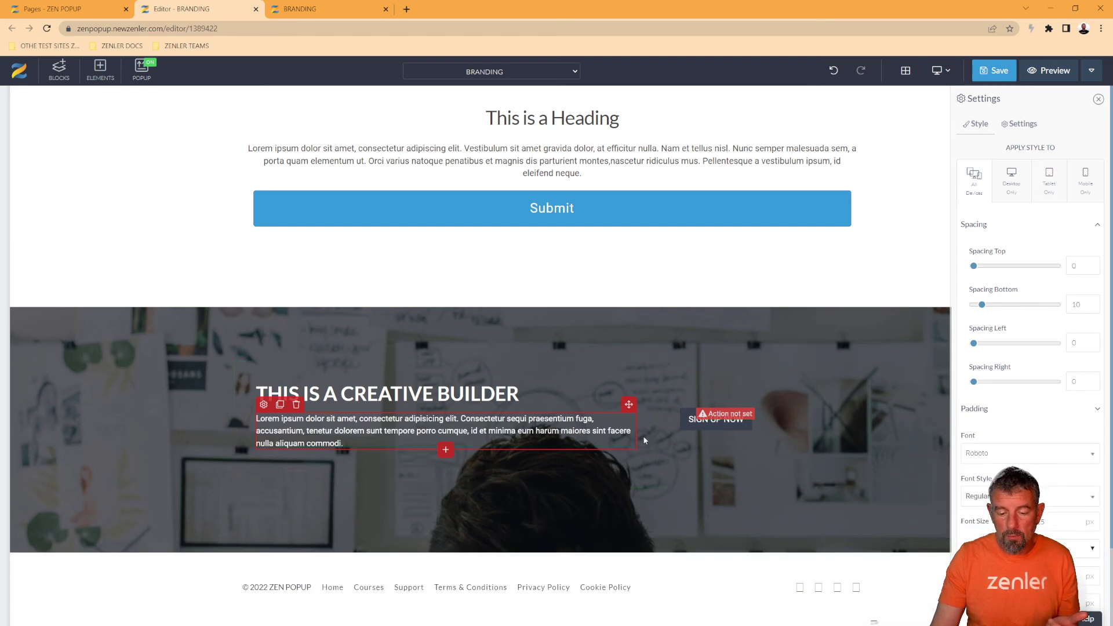
# - Set the SIGN UP NOW button's background colour to bright turquoise and its border colour to blue
pyautogui.click(688, 423)
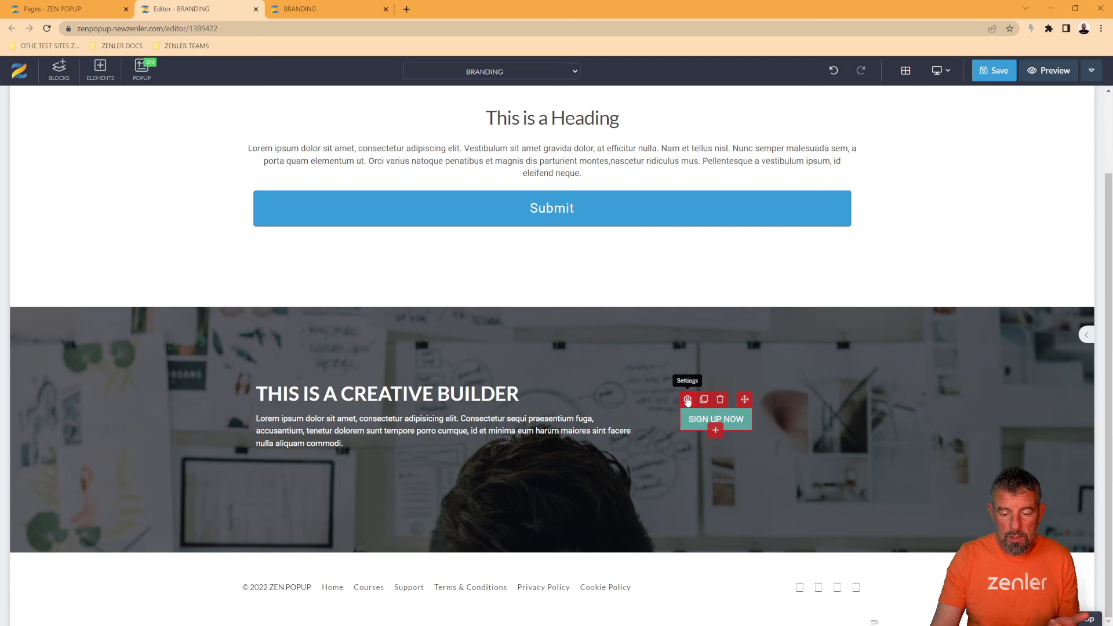
pyautogui.scroll(-3, 1003, 455)
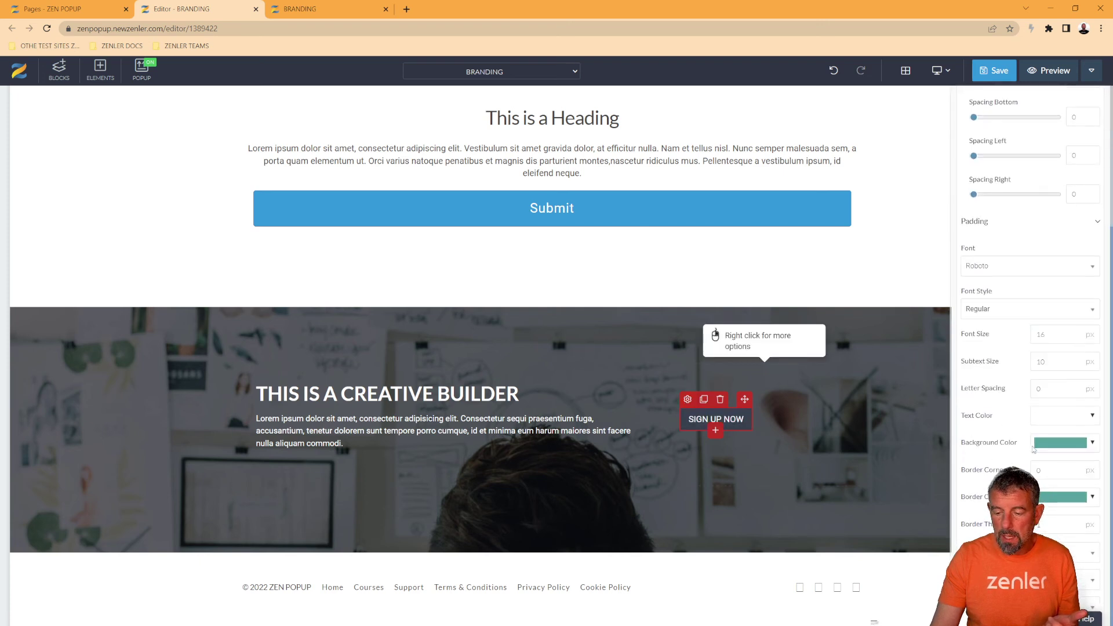
pyautogui.click(1092, 444)
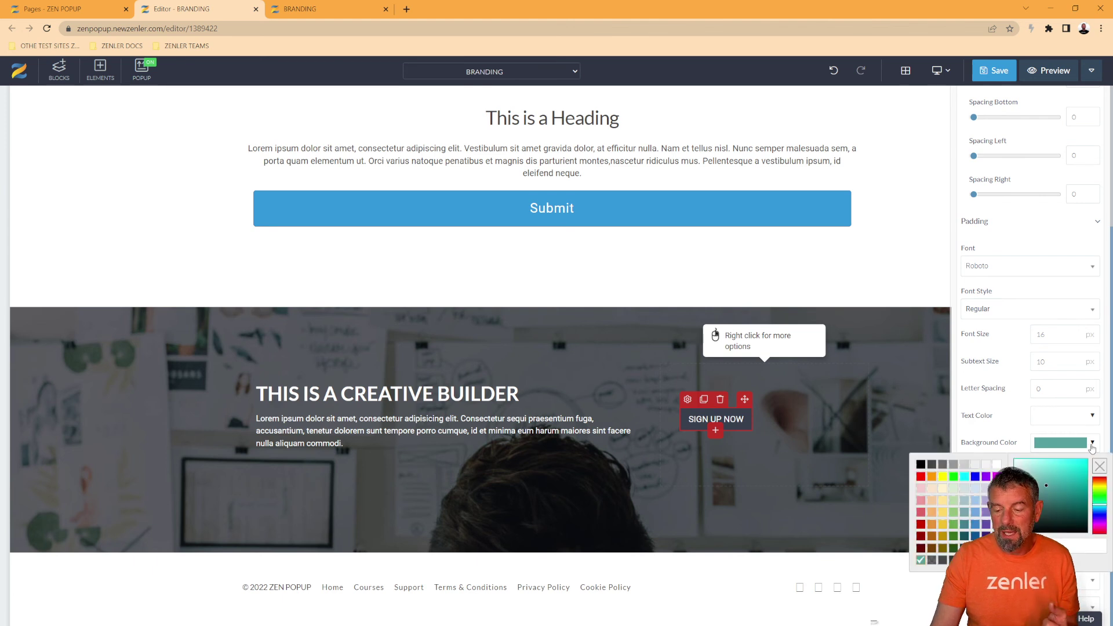
pyautogui.click(1069, 465)
pyautogui.click(999, 425)
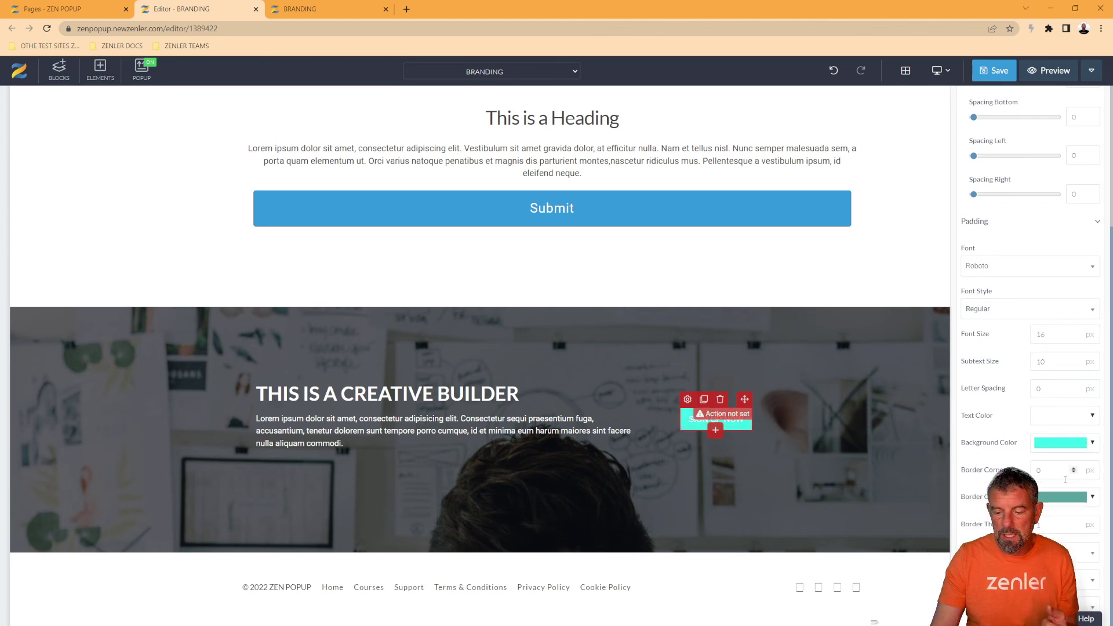
pyautogui.click(1092, 498)
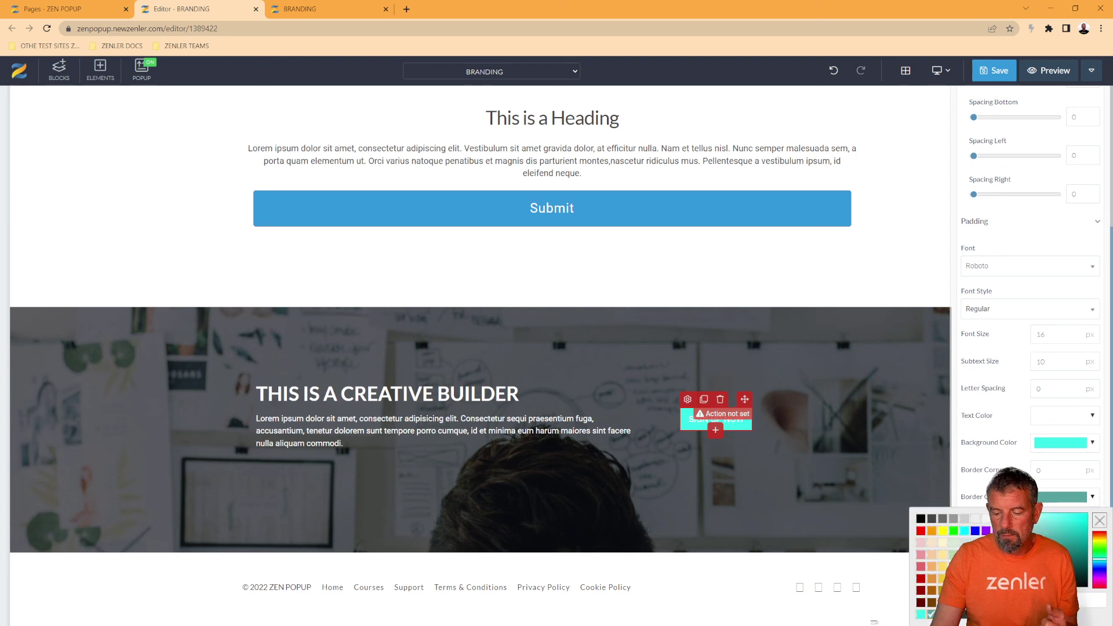
pyautogui.click(976, 566)
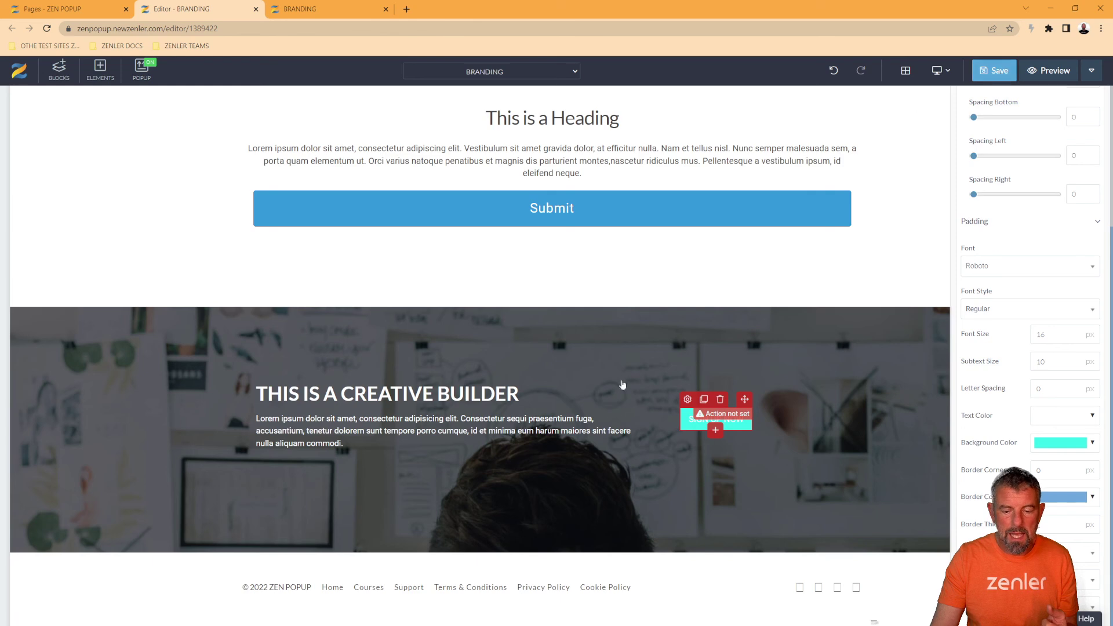
# - Save the page and check the recoloured "THIS IS A CREATIVE BUILDER" block in the refreshed page preview
pyautogui.hotkey('ctrl', 's')
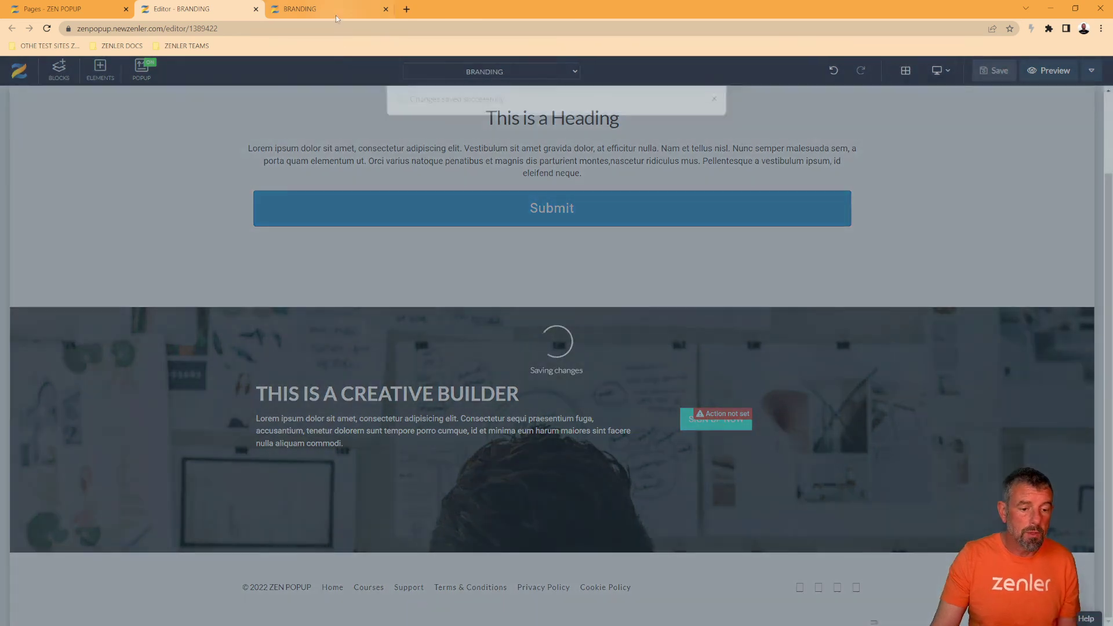
pyautogui.click(330, 10)
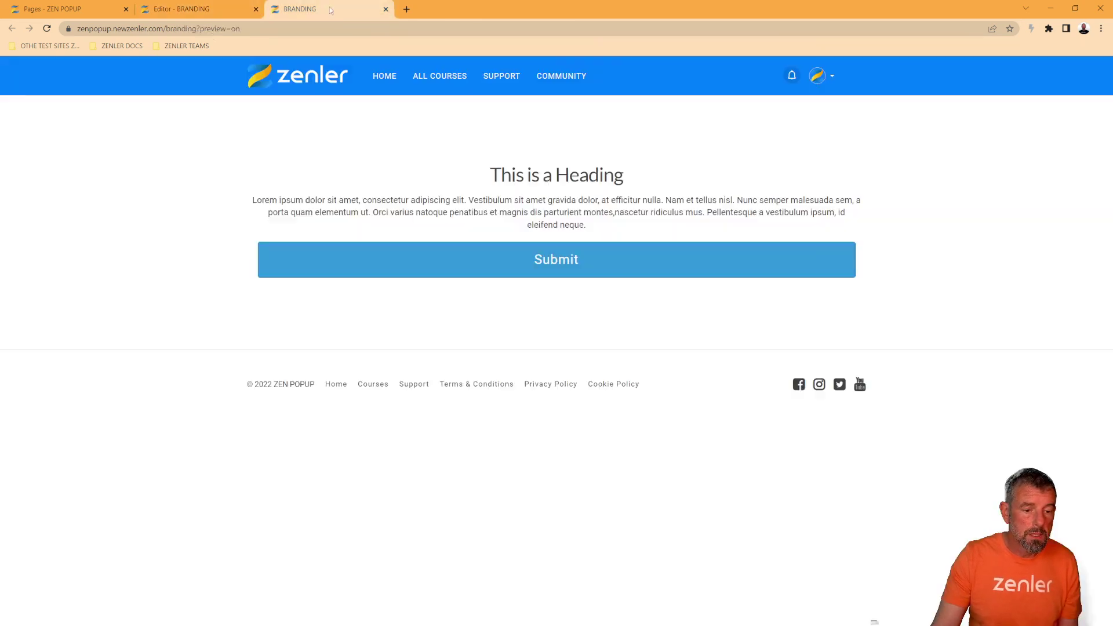
pyautogui.press('F5')
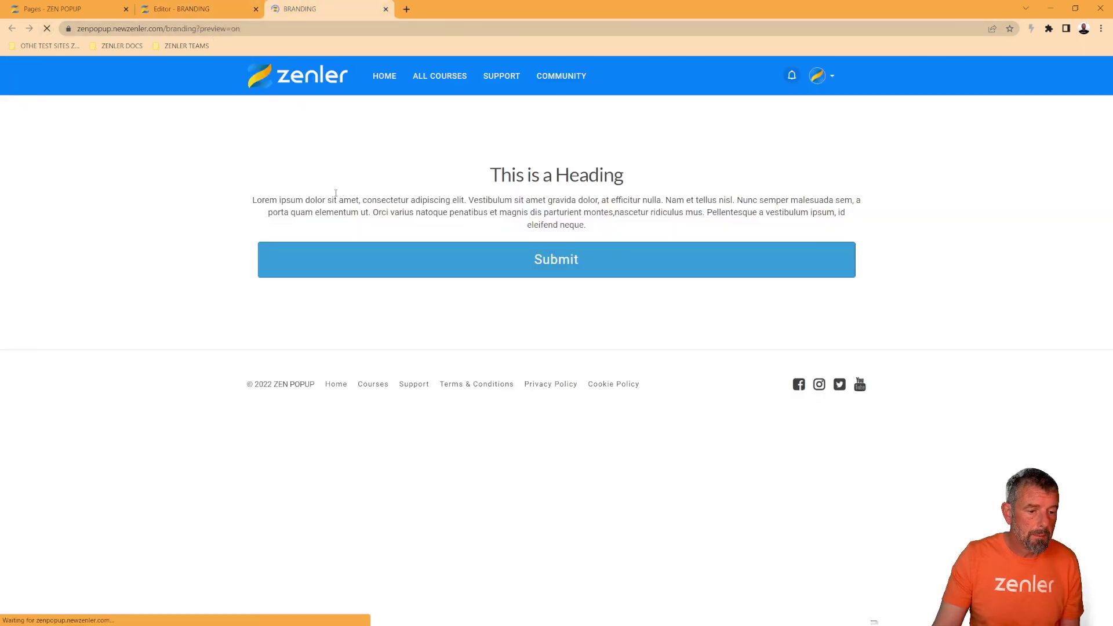
pyautogui.scroll(-1, 617, 461)
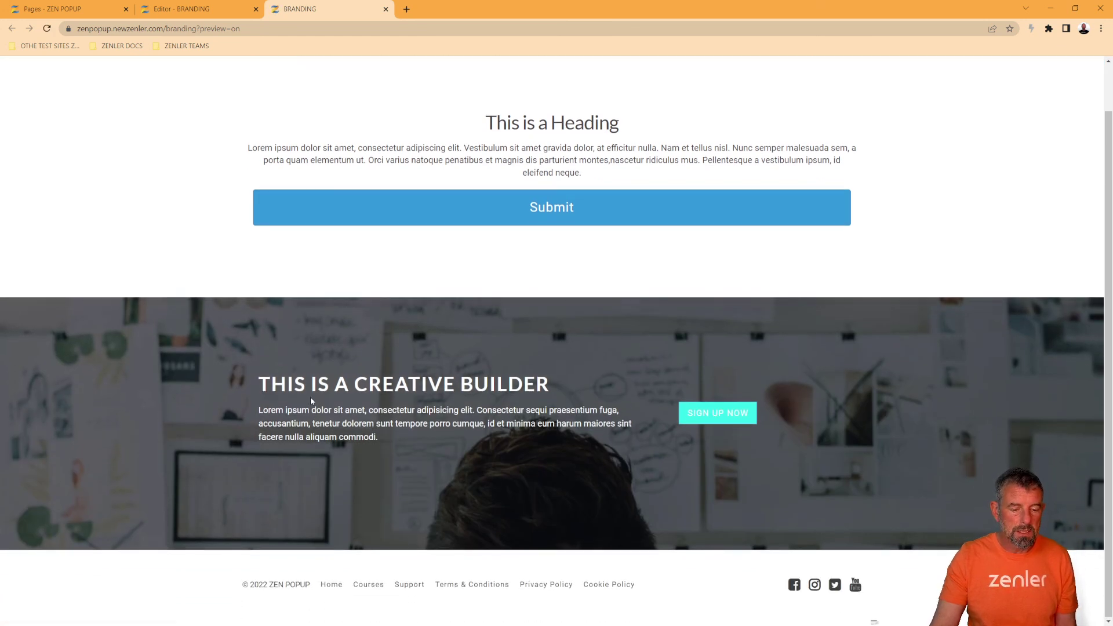
pyautogui.scroll(1, 388, 373)
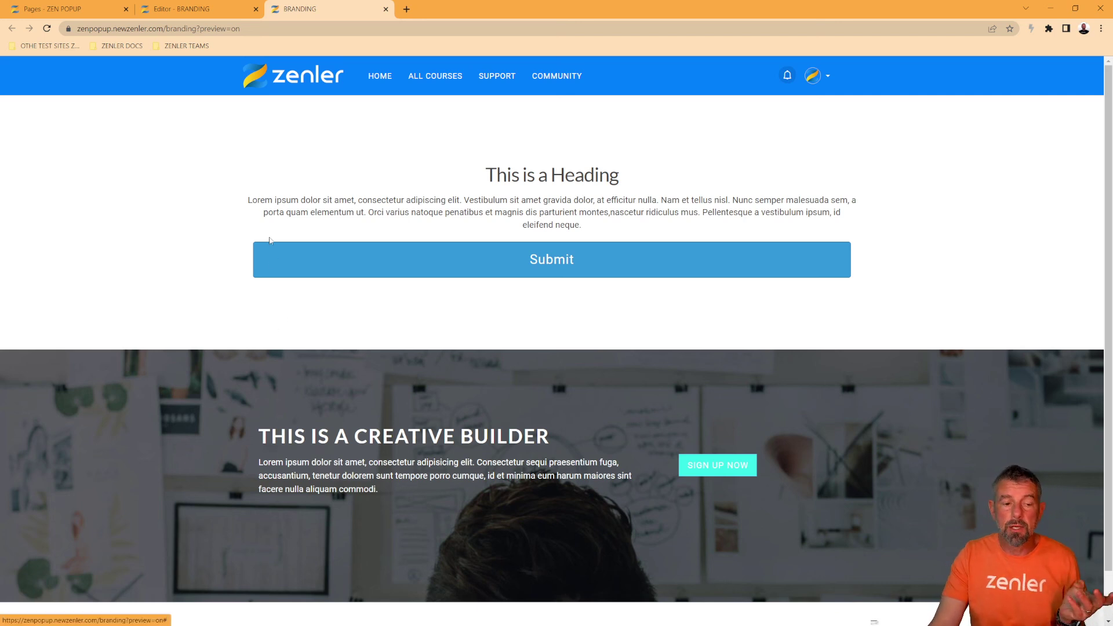
# - Return to the page editor and review the Apply Branding styles option in the Editor Preferences without changing it
pyautogui.hotkey('ctrl', 'shift', 'Tab')
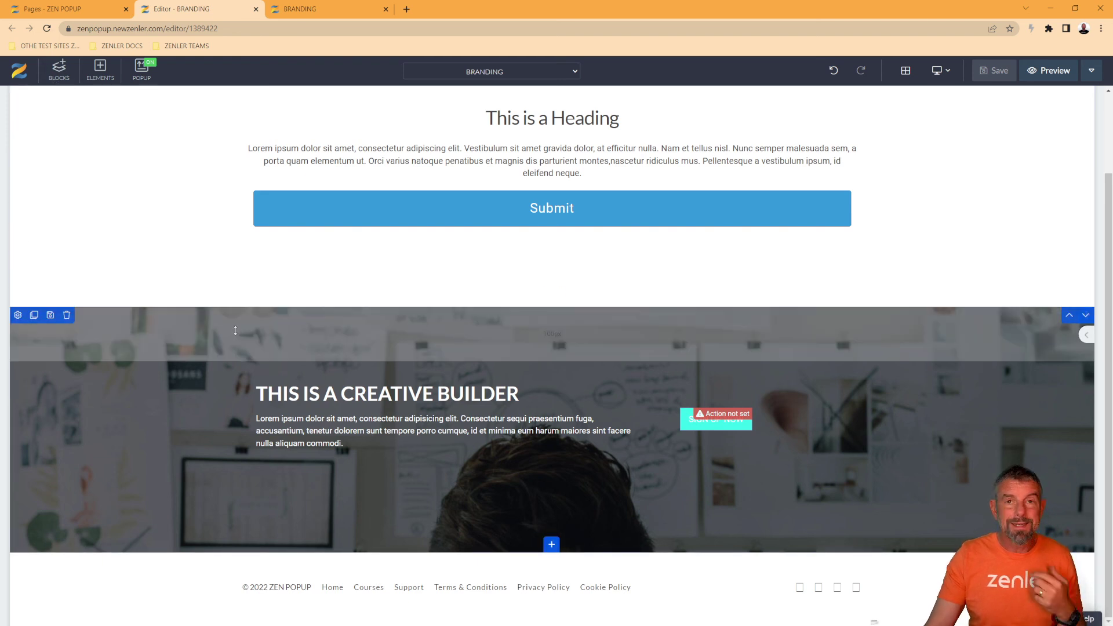
pyautogui.click(1089, 73)
pyautogui.click(1029, 175)
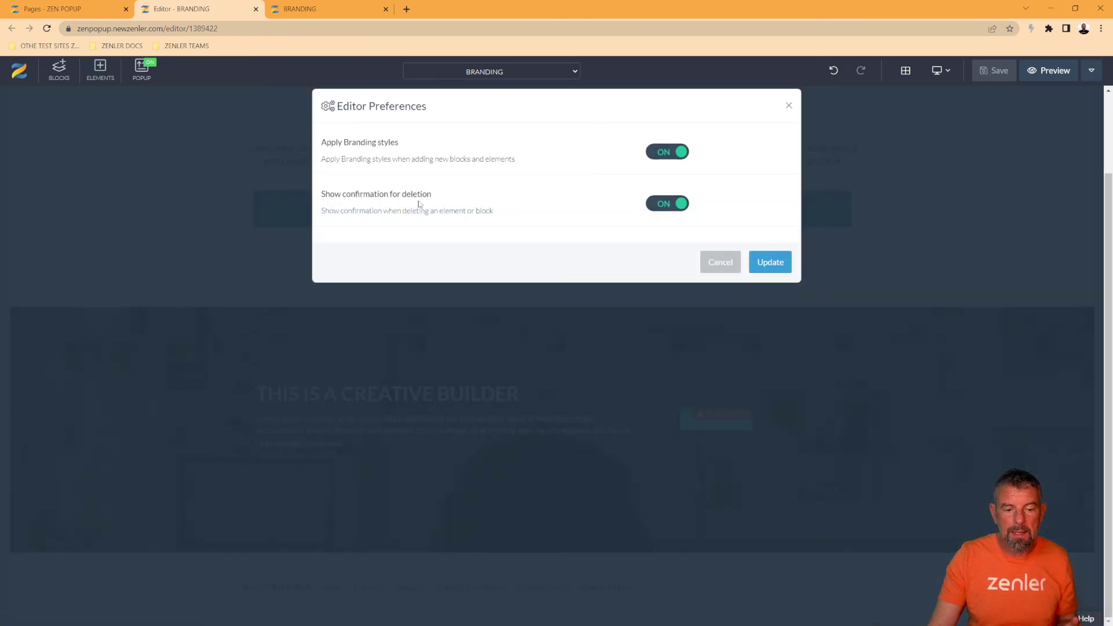
pyautogui.moveTo(406, 145); pyautogui.dragTo(300, 142)
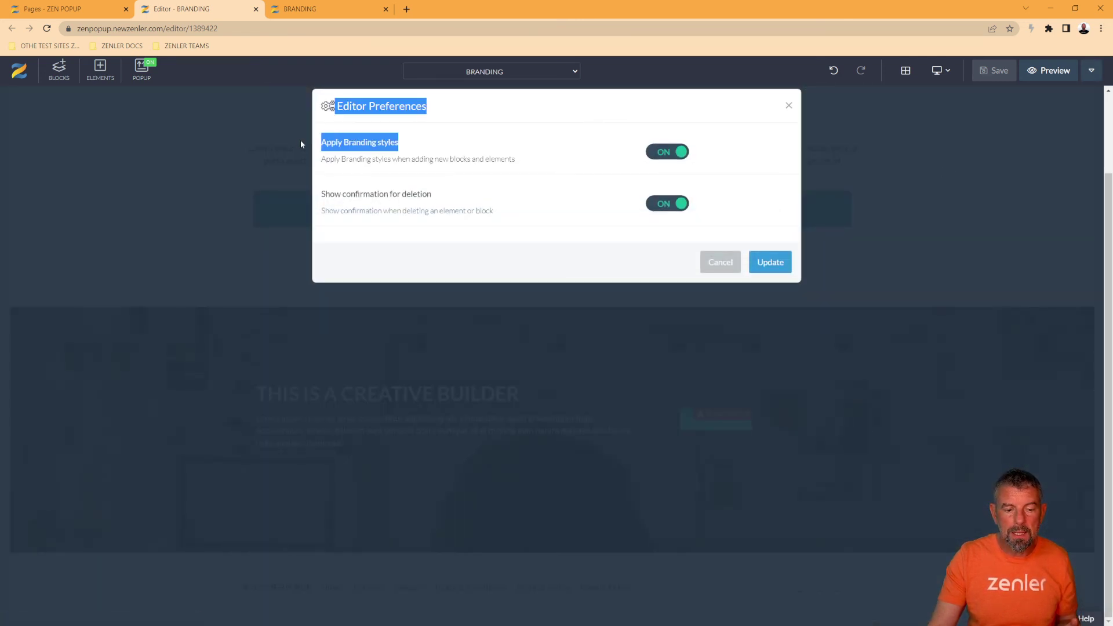
pyautogui.click(447, 160)
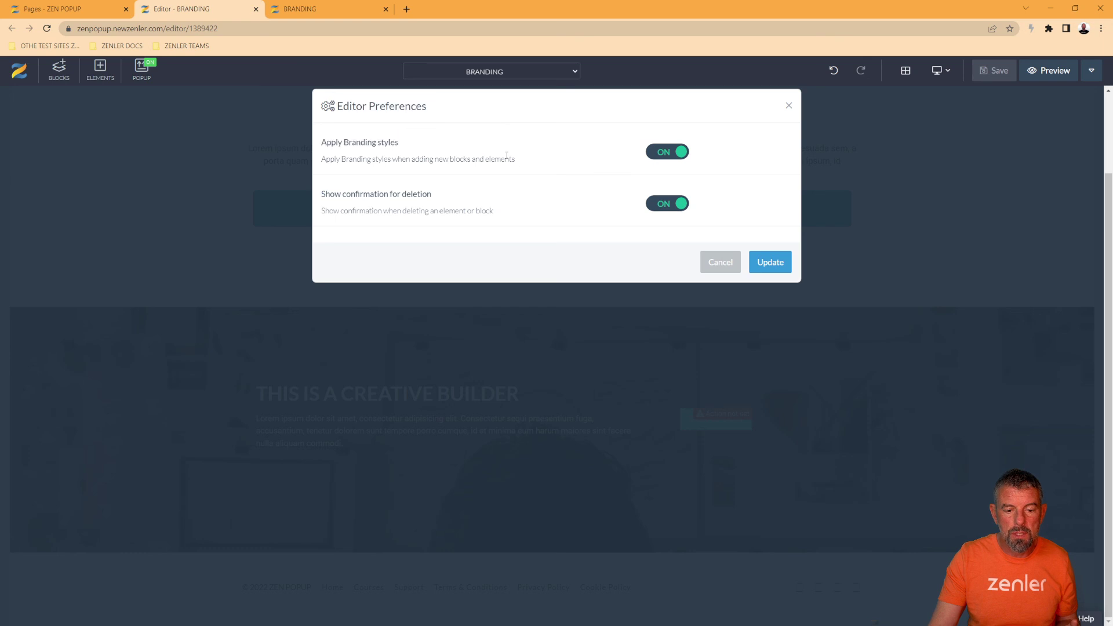
pyautogui.click(720, 263)
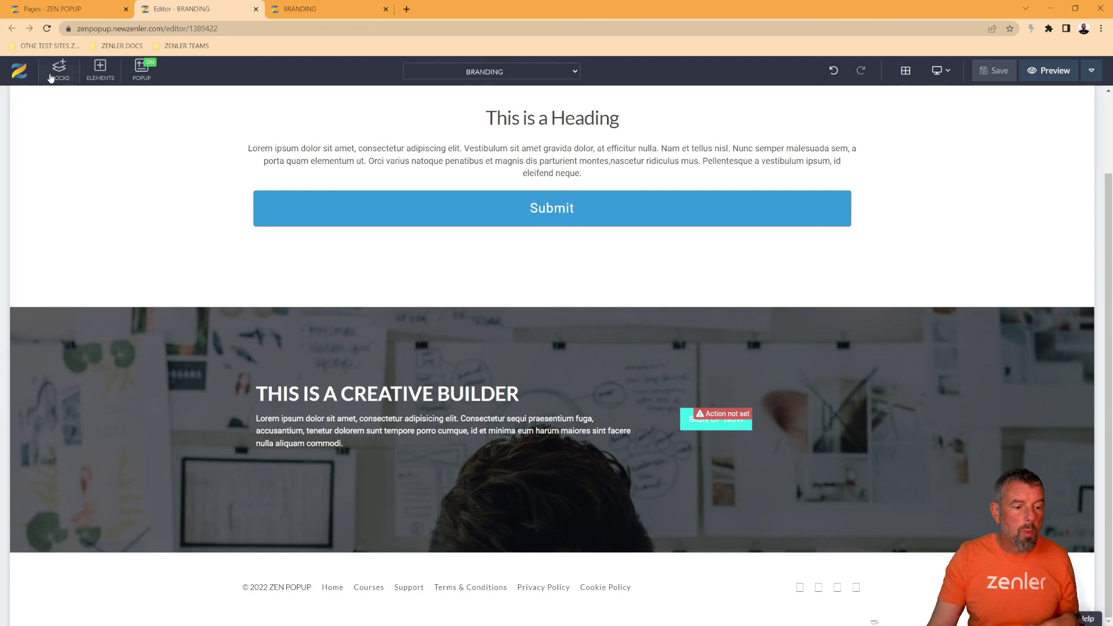
# - Add the "Create Your Own Course Site for FREE now" block above the creative builder block and toggle its Apply Branding off and back on
pyautogui.click(51, 78)
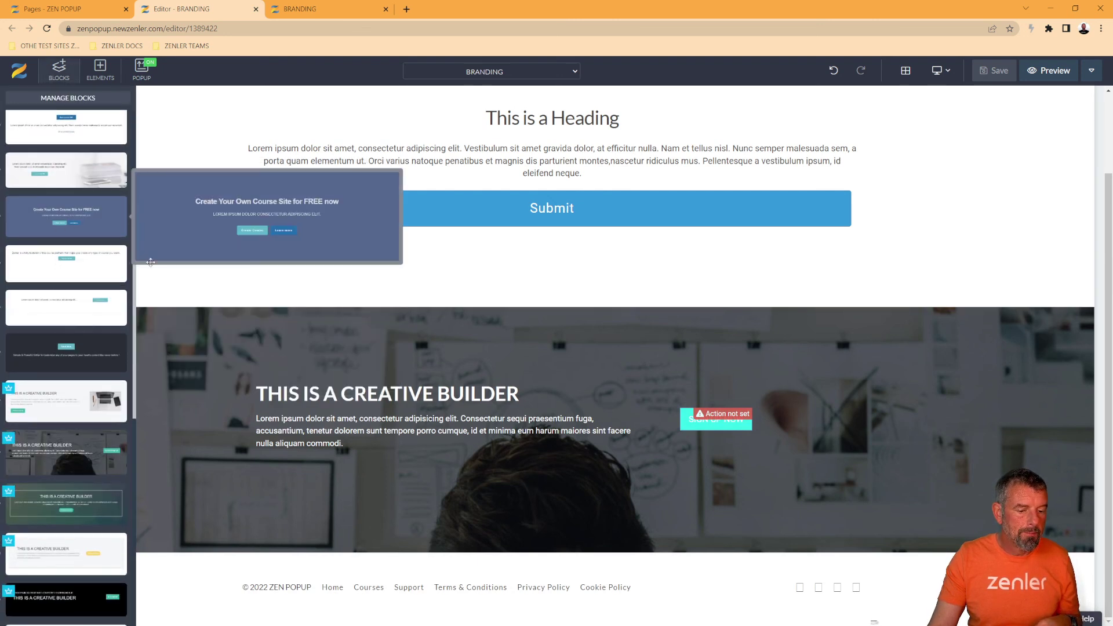
pyautogui.moveTo(150, 262); pyautogui.dragTo(291, 343)
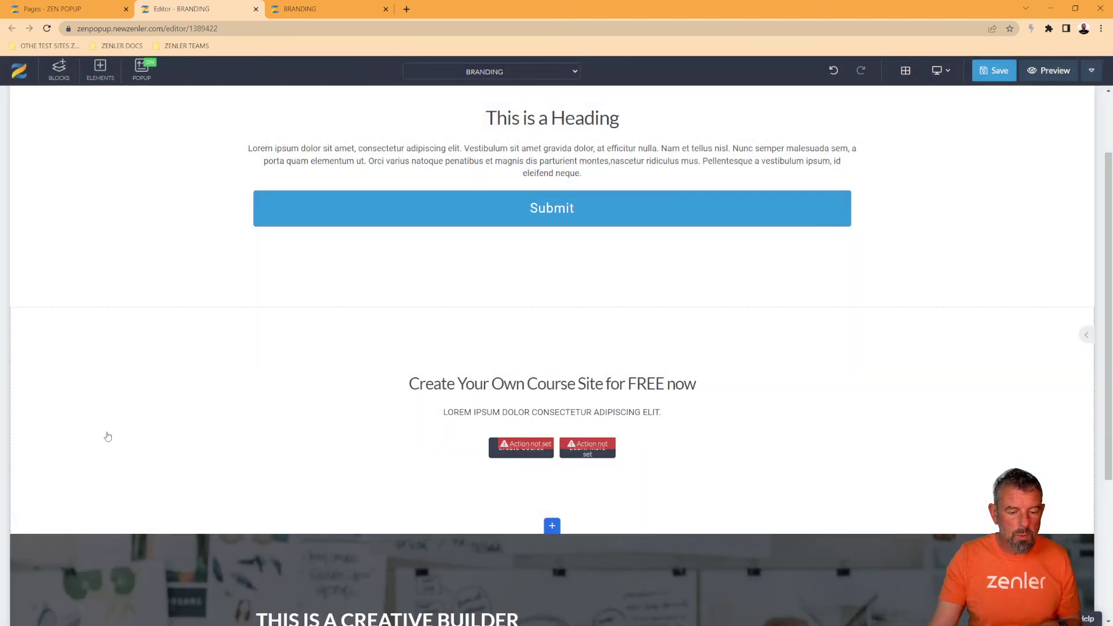
pyautogui.click(18, 315)
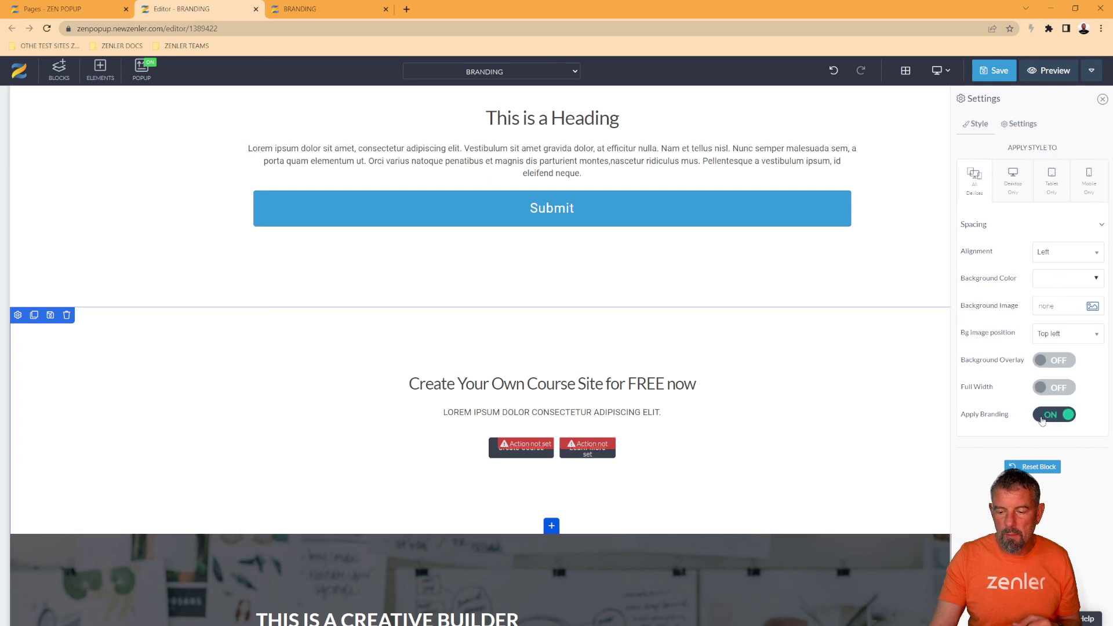
pyautogui.click(1041, 416)
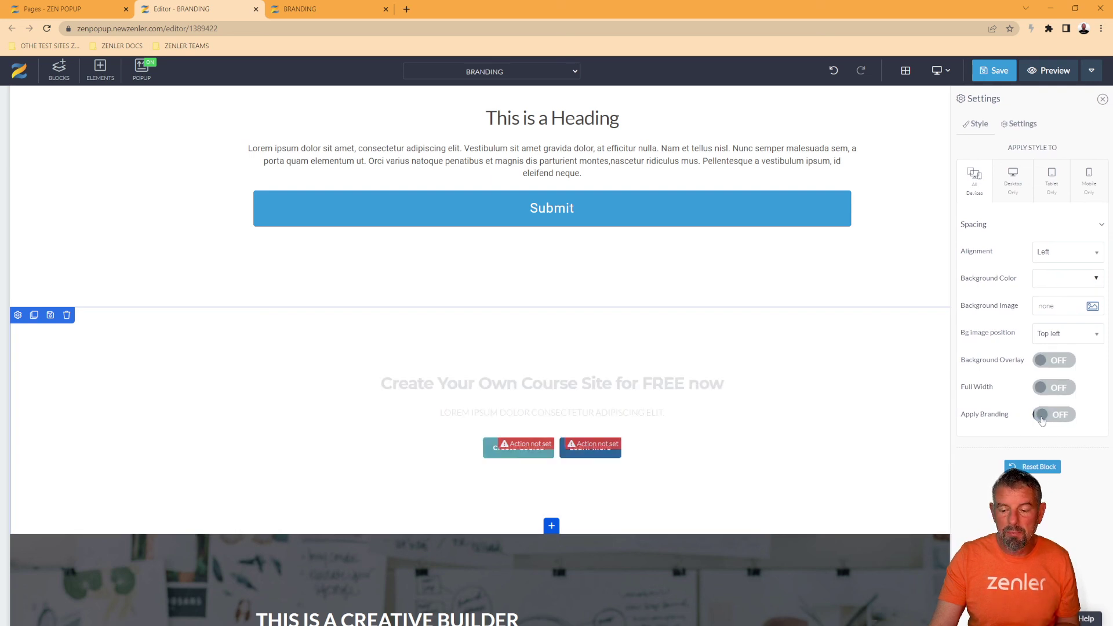
pyautogui.click(1042, 417)
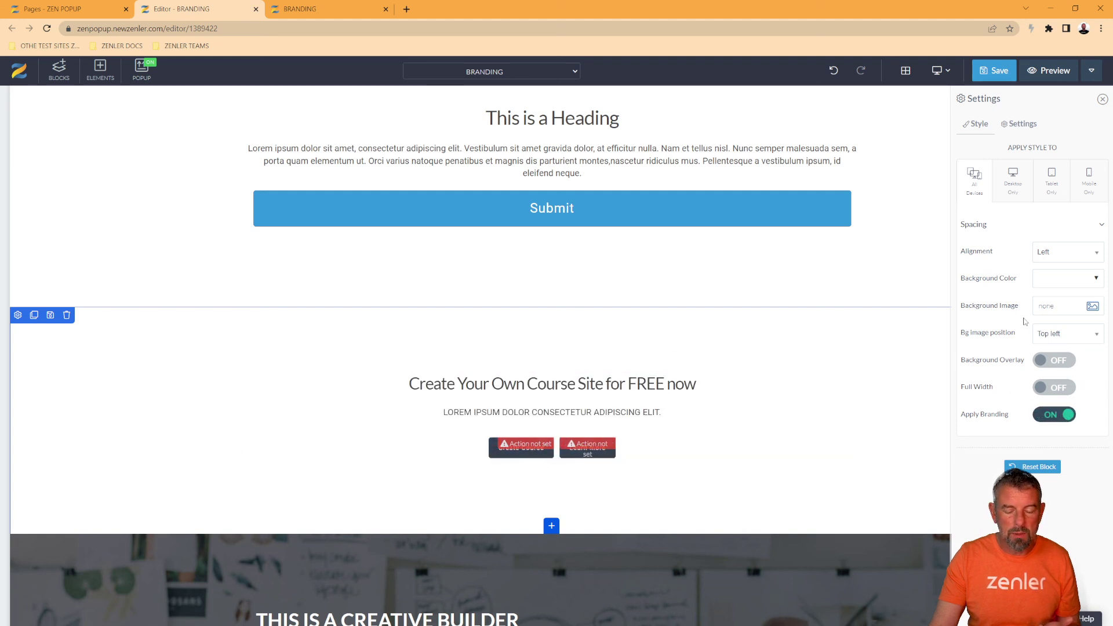
# - Set the "Create Your Own Course Site for FREE now" block's background colour to #272727 and its heading's text colour to white
pyautogui.click(1097, 278)
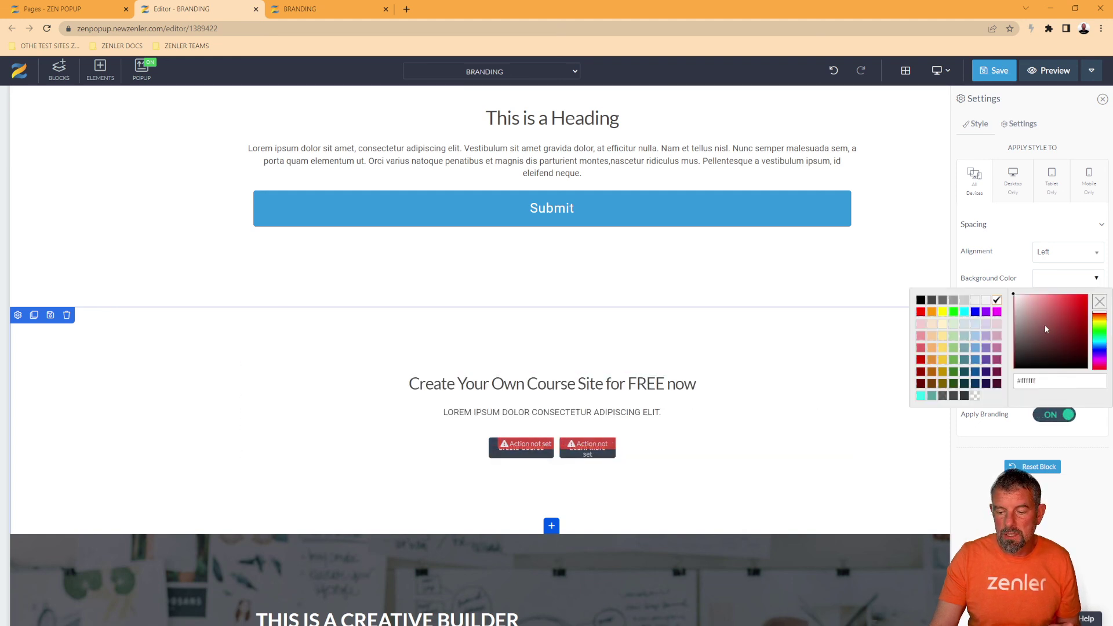
pyautogui.click(1013, 352)
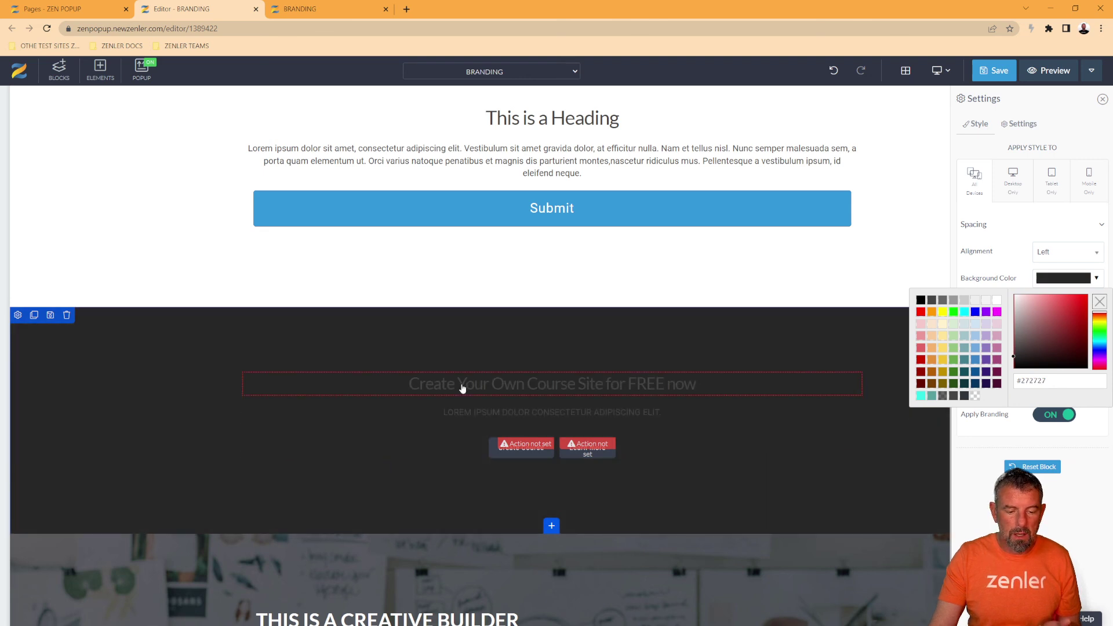
pyautogui.click(461, 387)
pyautogui.click(250, 365)
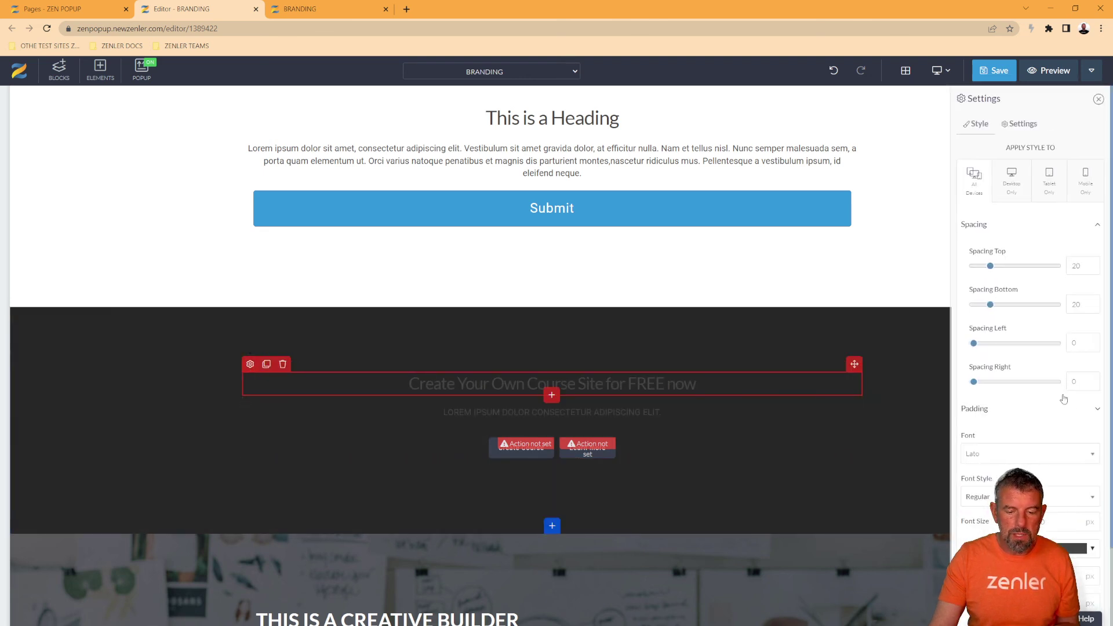
pyautogui.click(1066, 548)
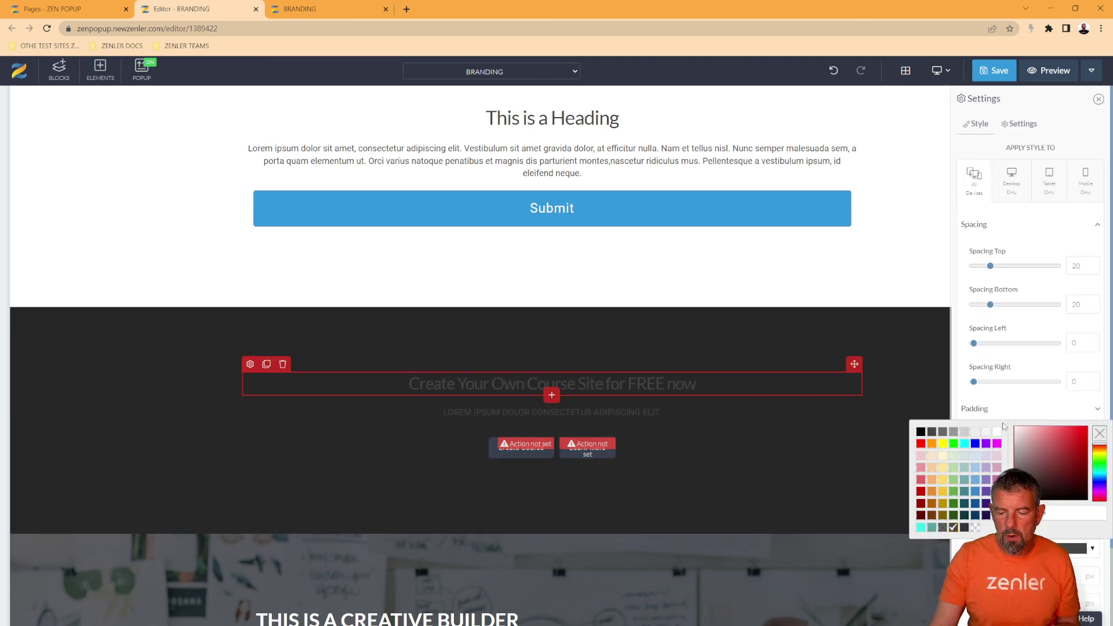
# - Set the text colour of the paragraph below the "Create Your Own Course Site for FREE now" heading to white
pyautogui.click(589, 413)
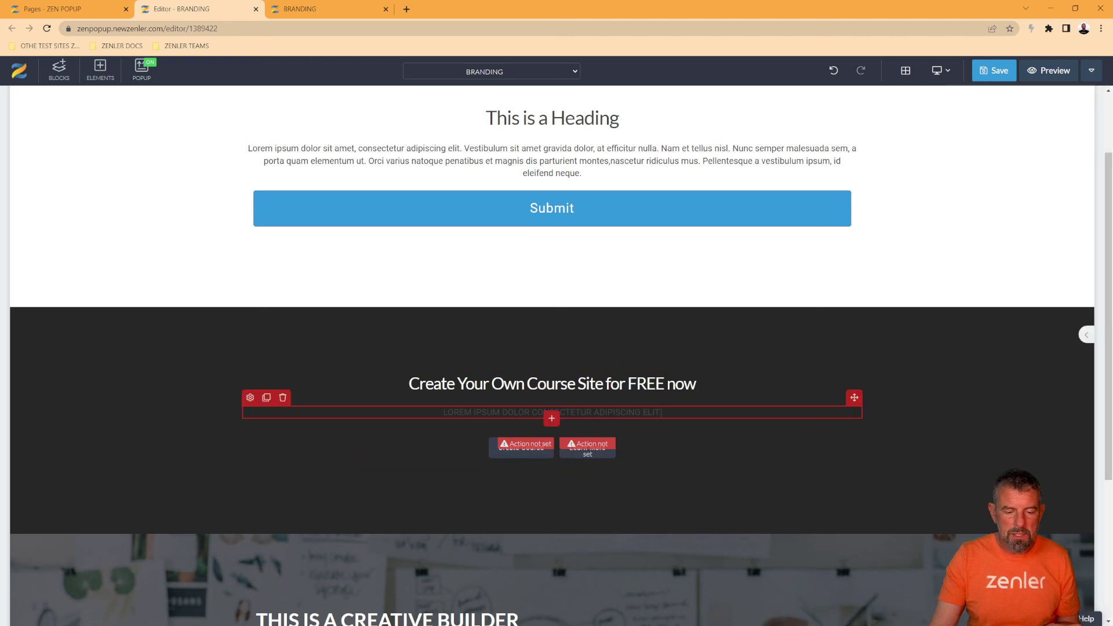
pyautogui.click(250, 397)
pyautogui.click(1083, 550)
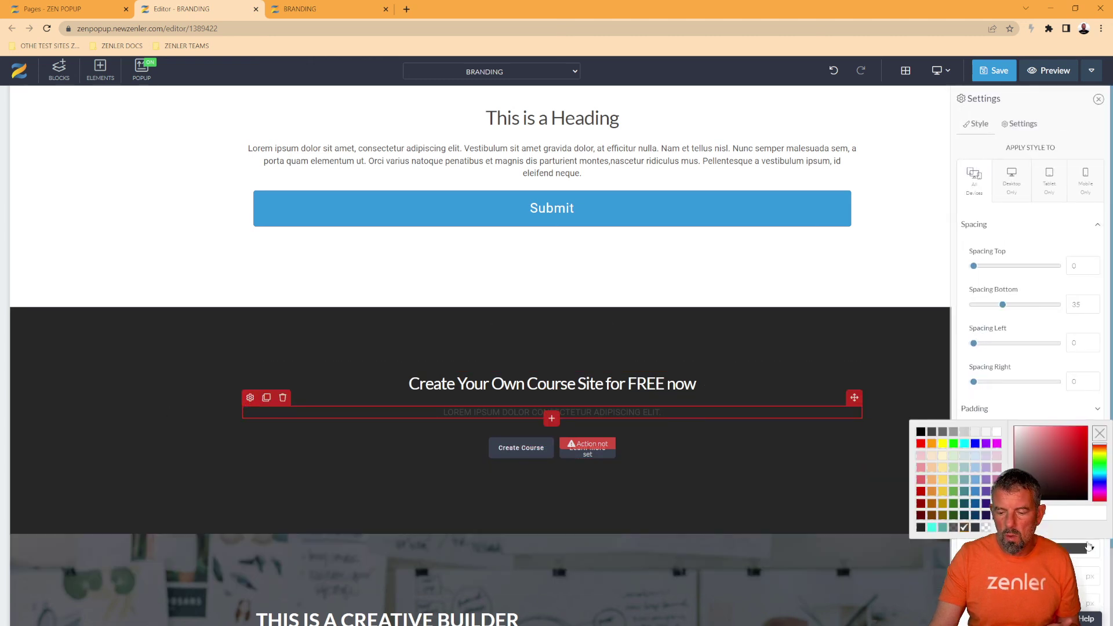
pyautogui.click(995, 439)
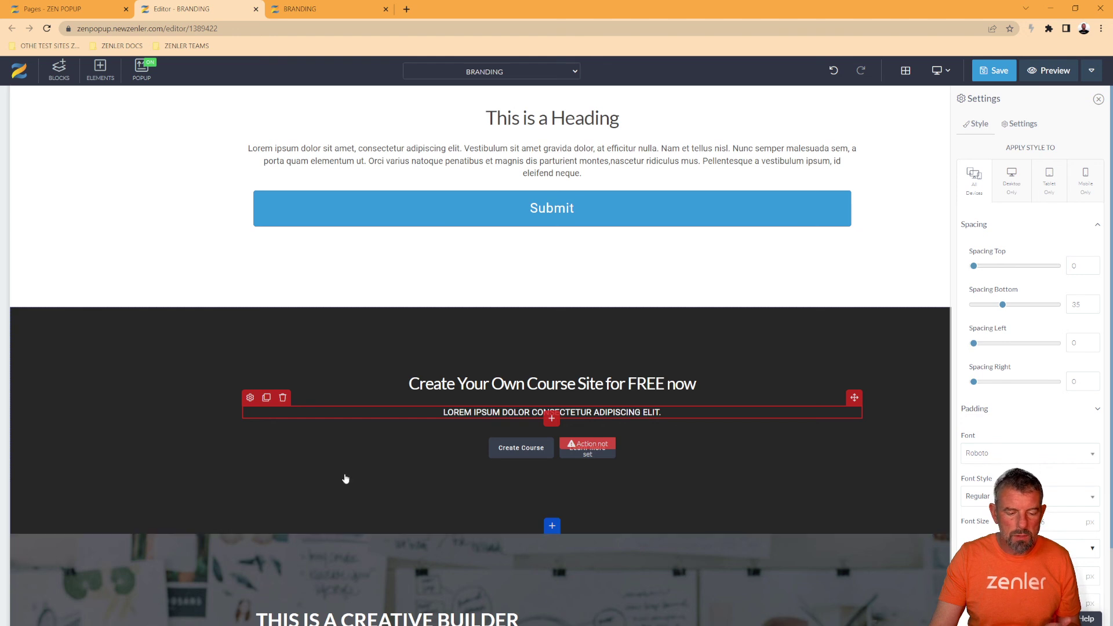
pyautogui.click(373, 477)
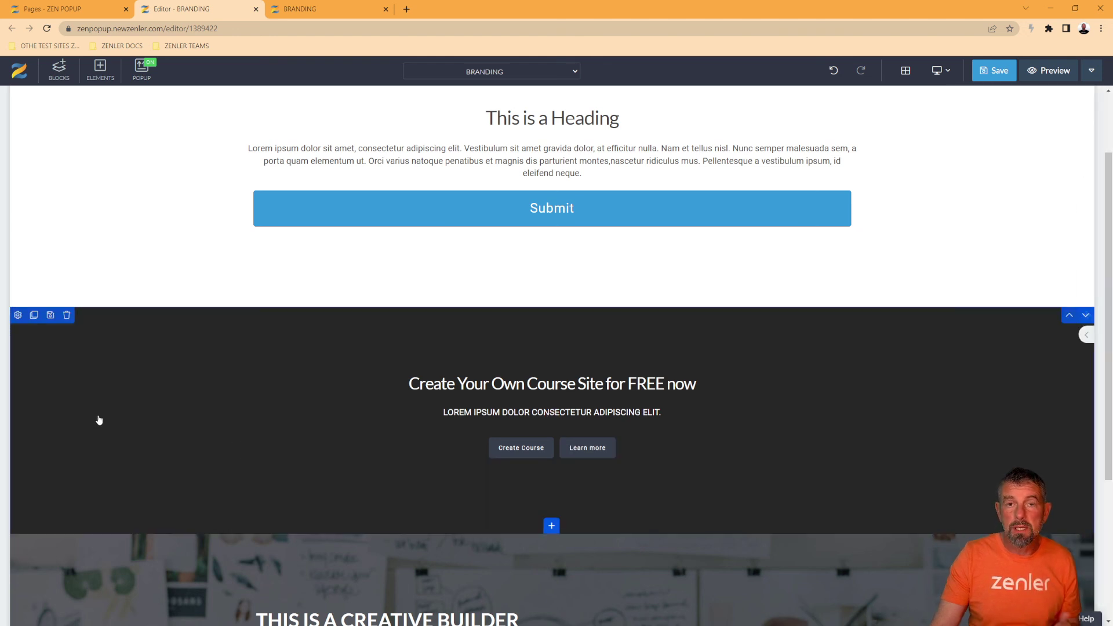